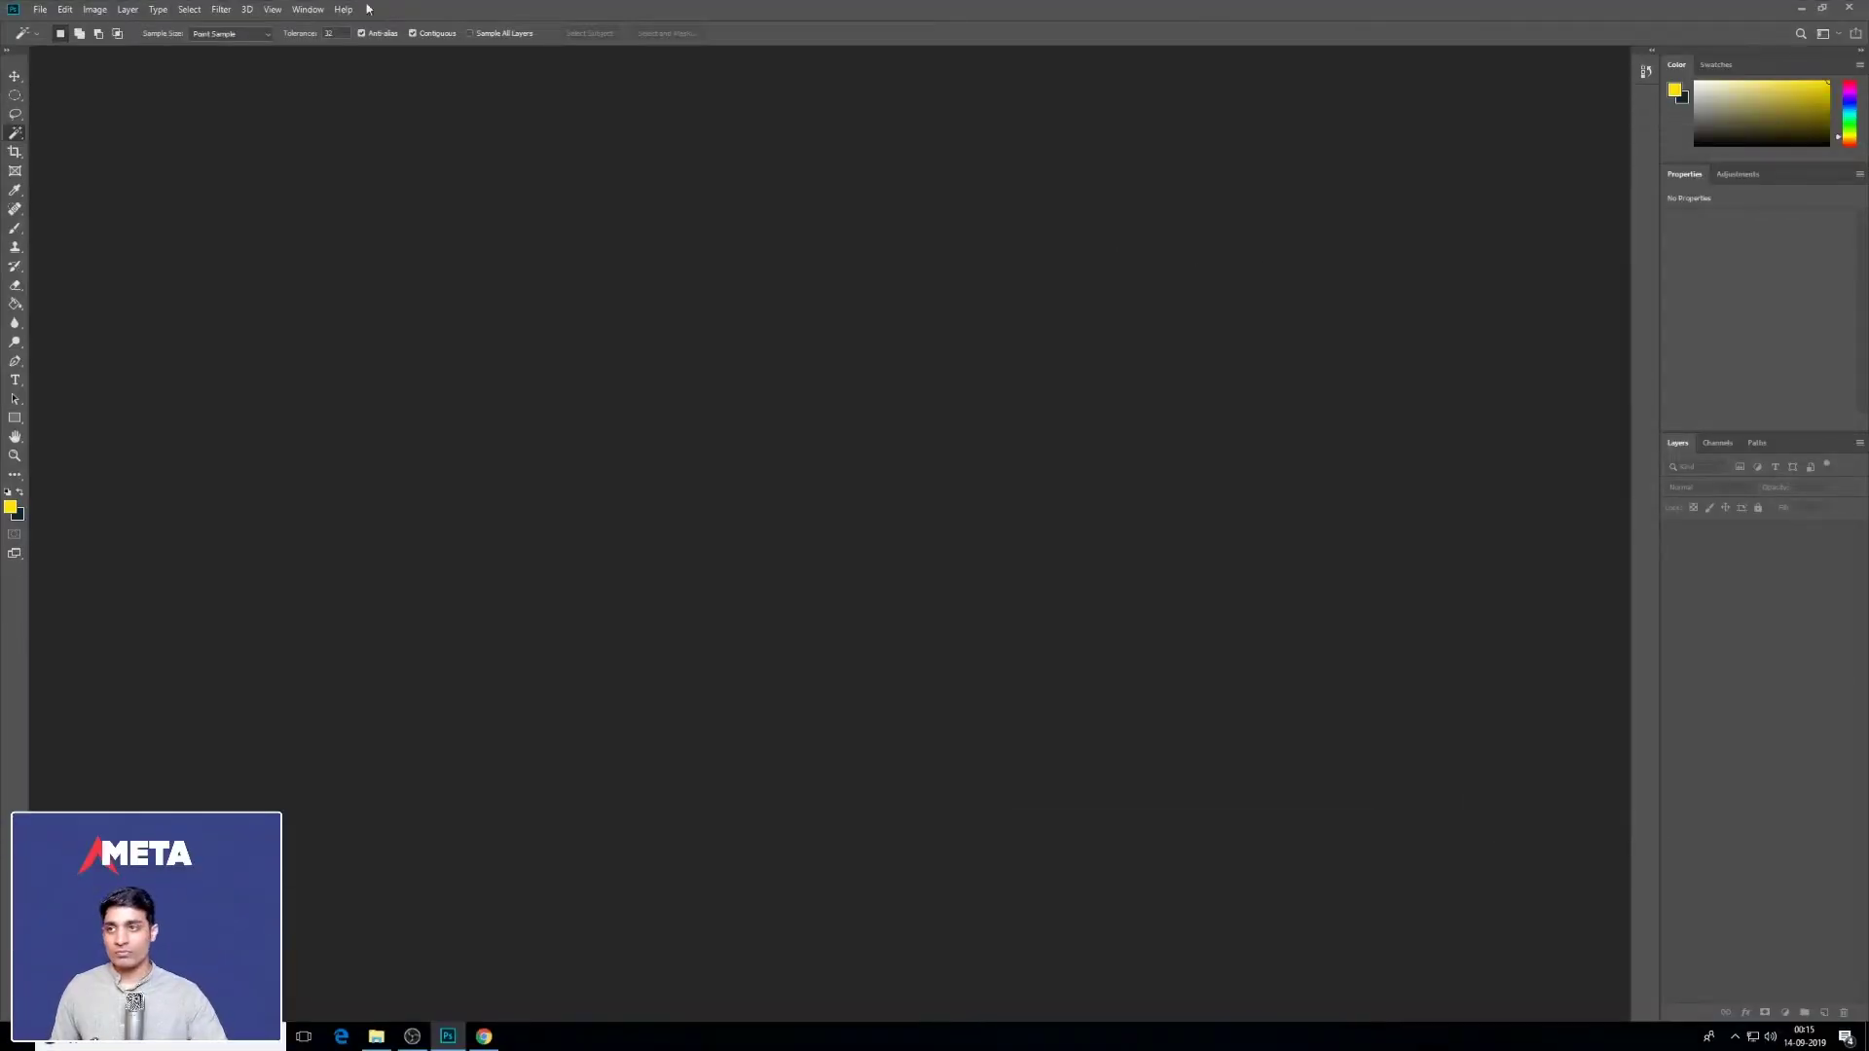
Step: Create a new 1000 × 1000 pixel document at 72 pixels/inch in RGB Color with a white background
left_click(39, 9)
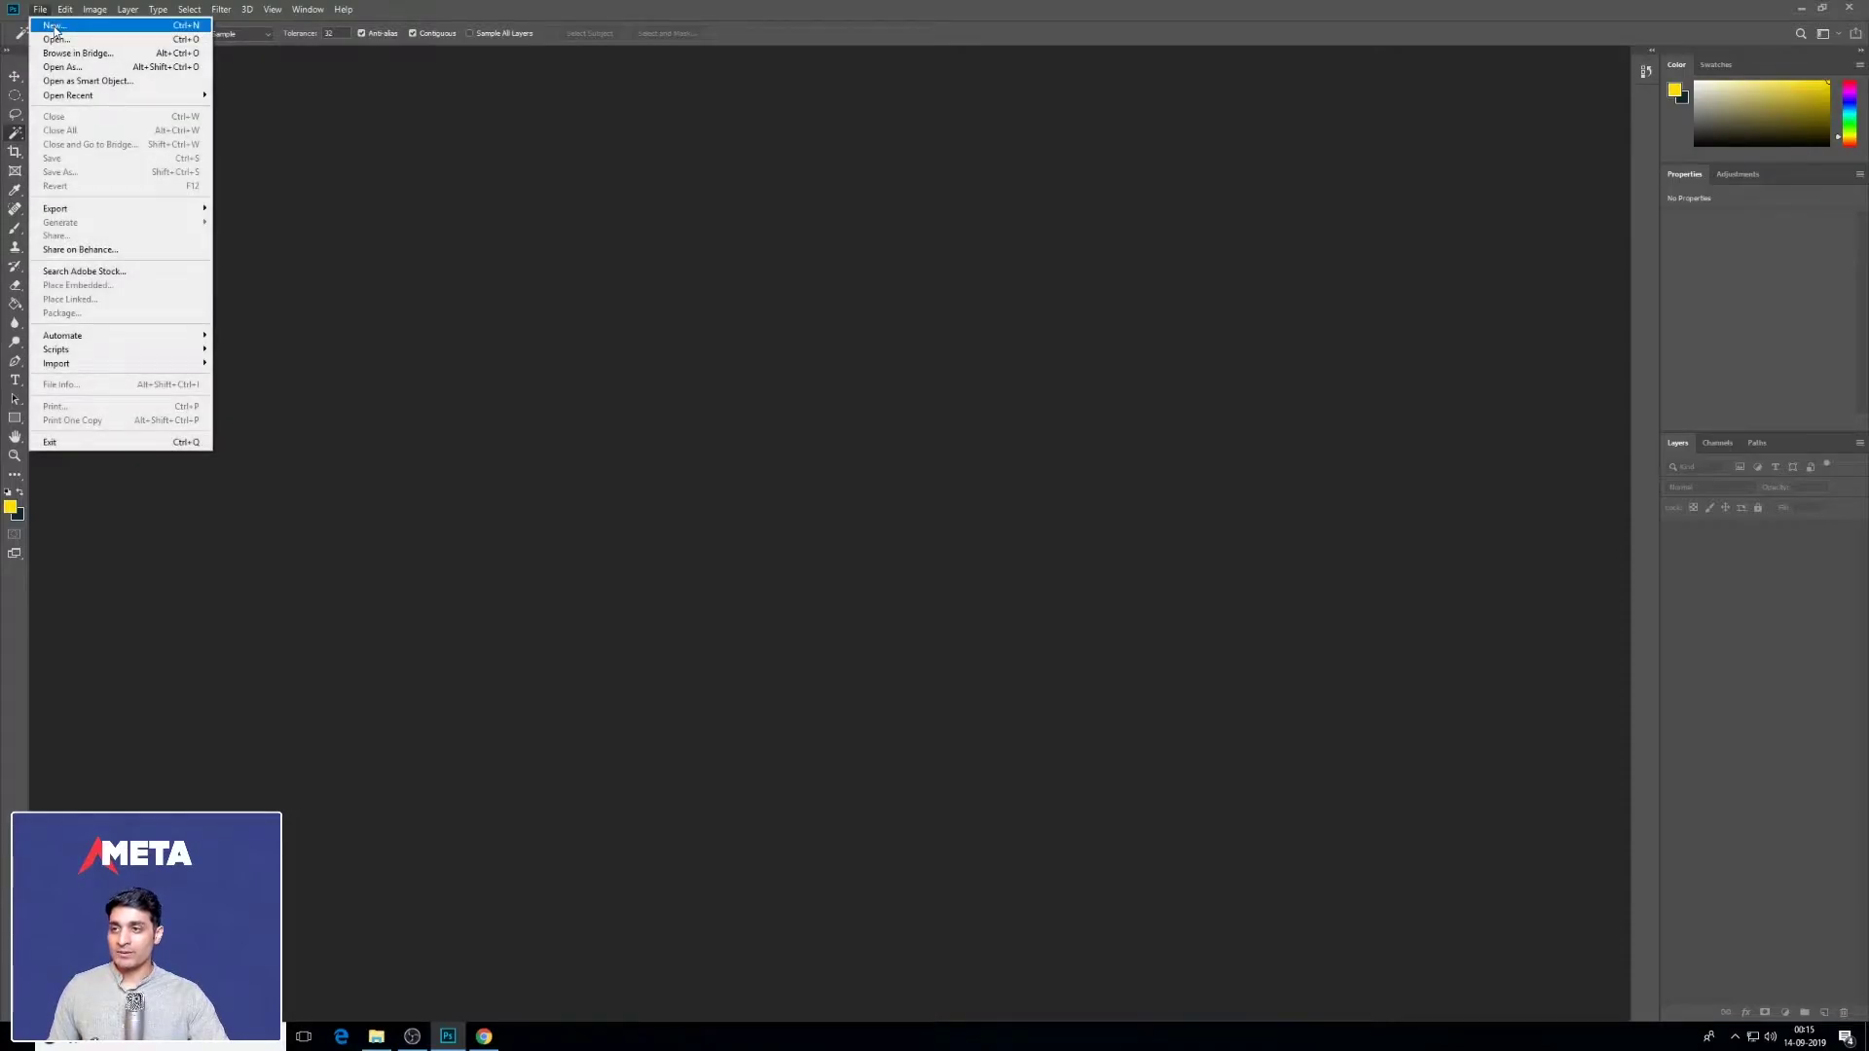
left_click(665, 156)
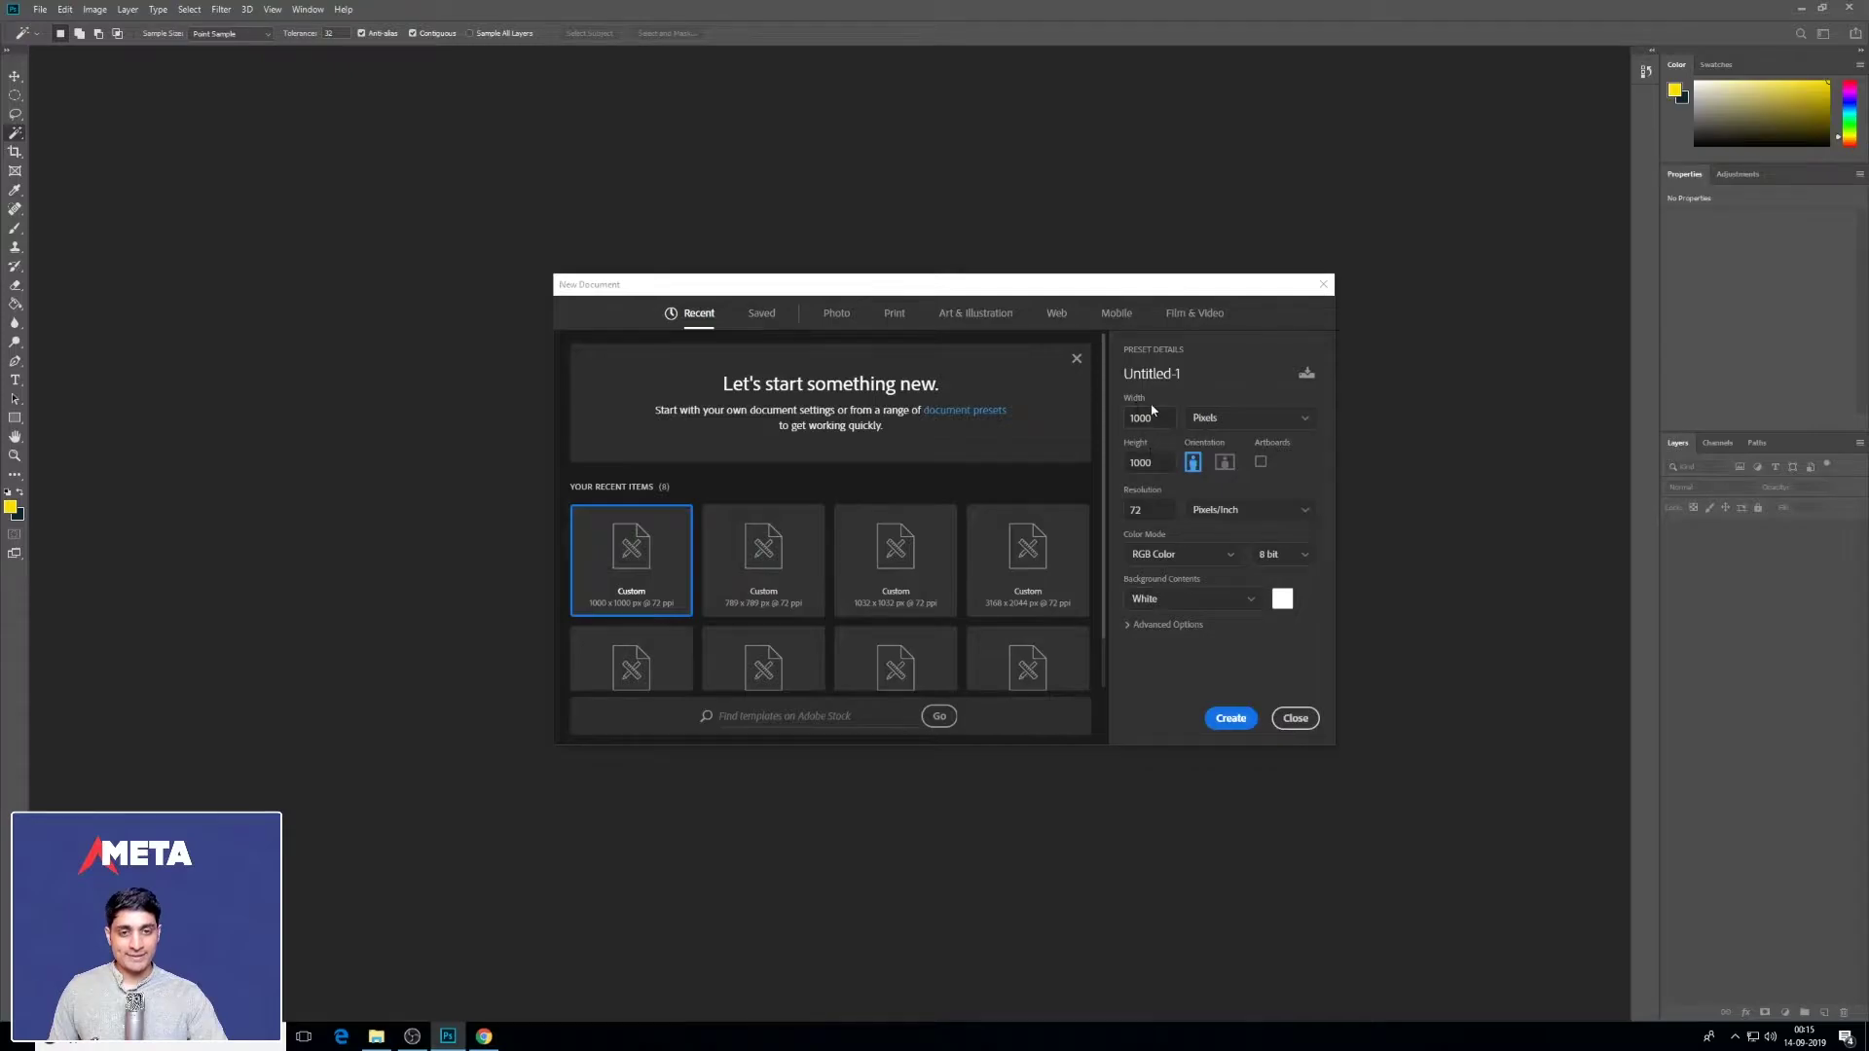
left_click(1236, 722)
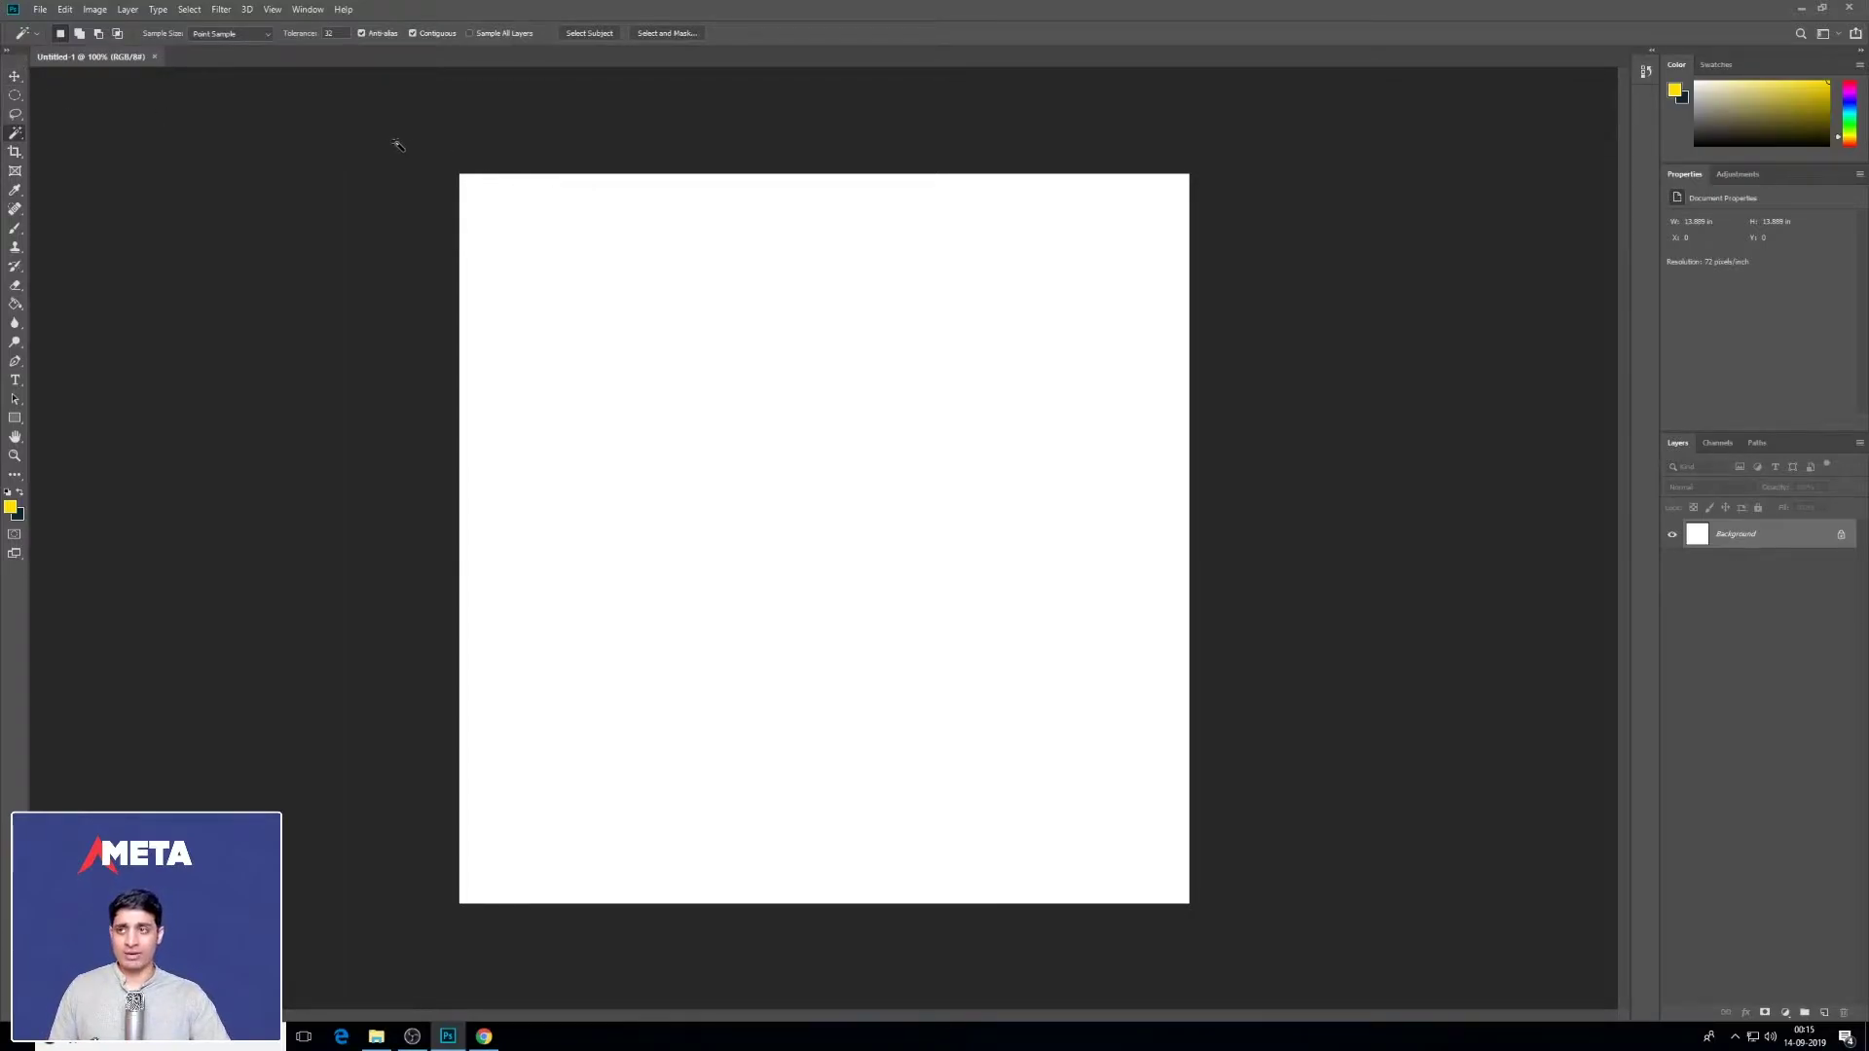
Step: Add a new empty layer above the background, keeping the default name Layer 1
left_click(136, 14)
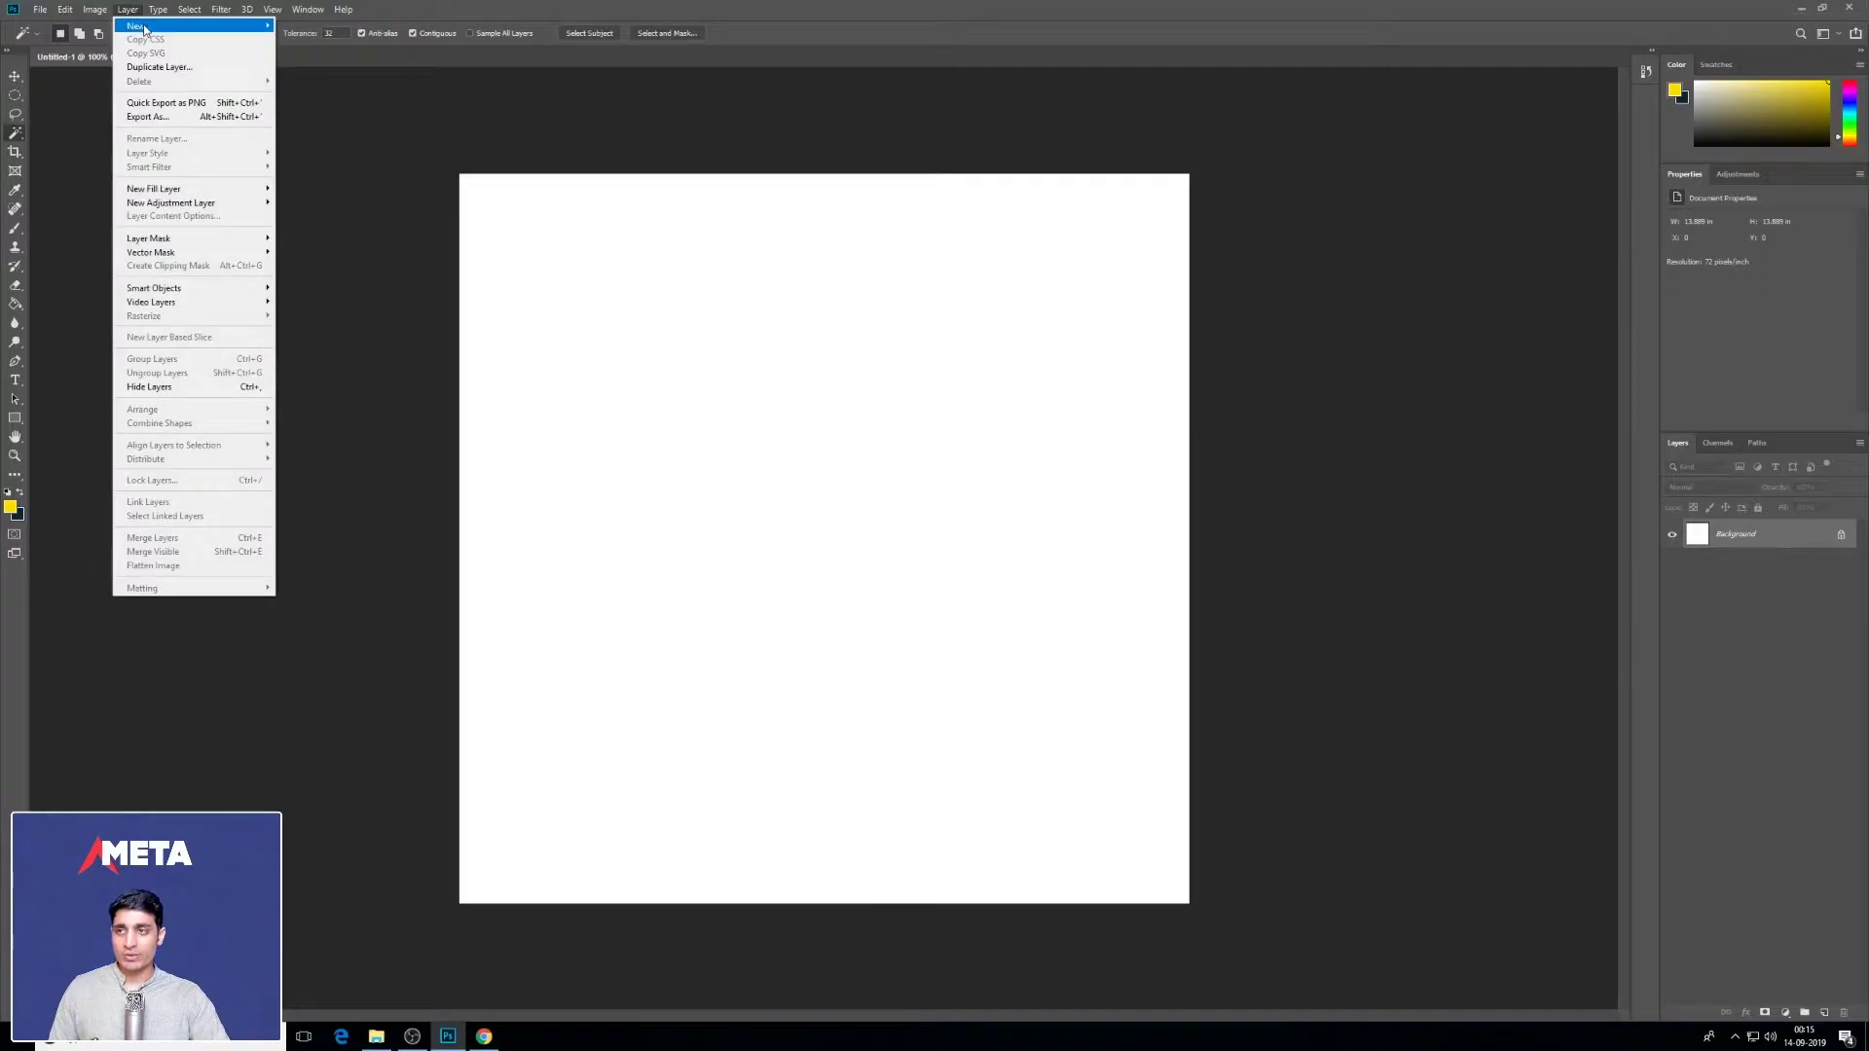
mouse_move(146, 27)
left_click(301, 29)
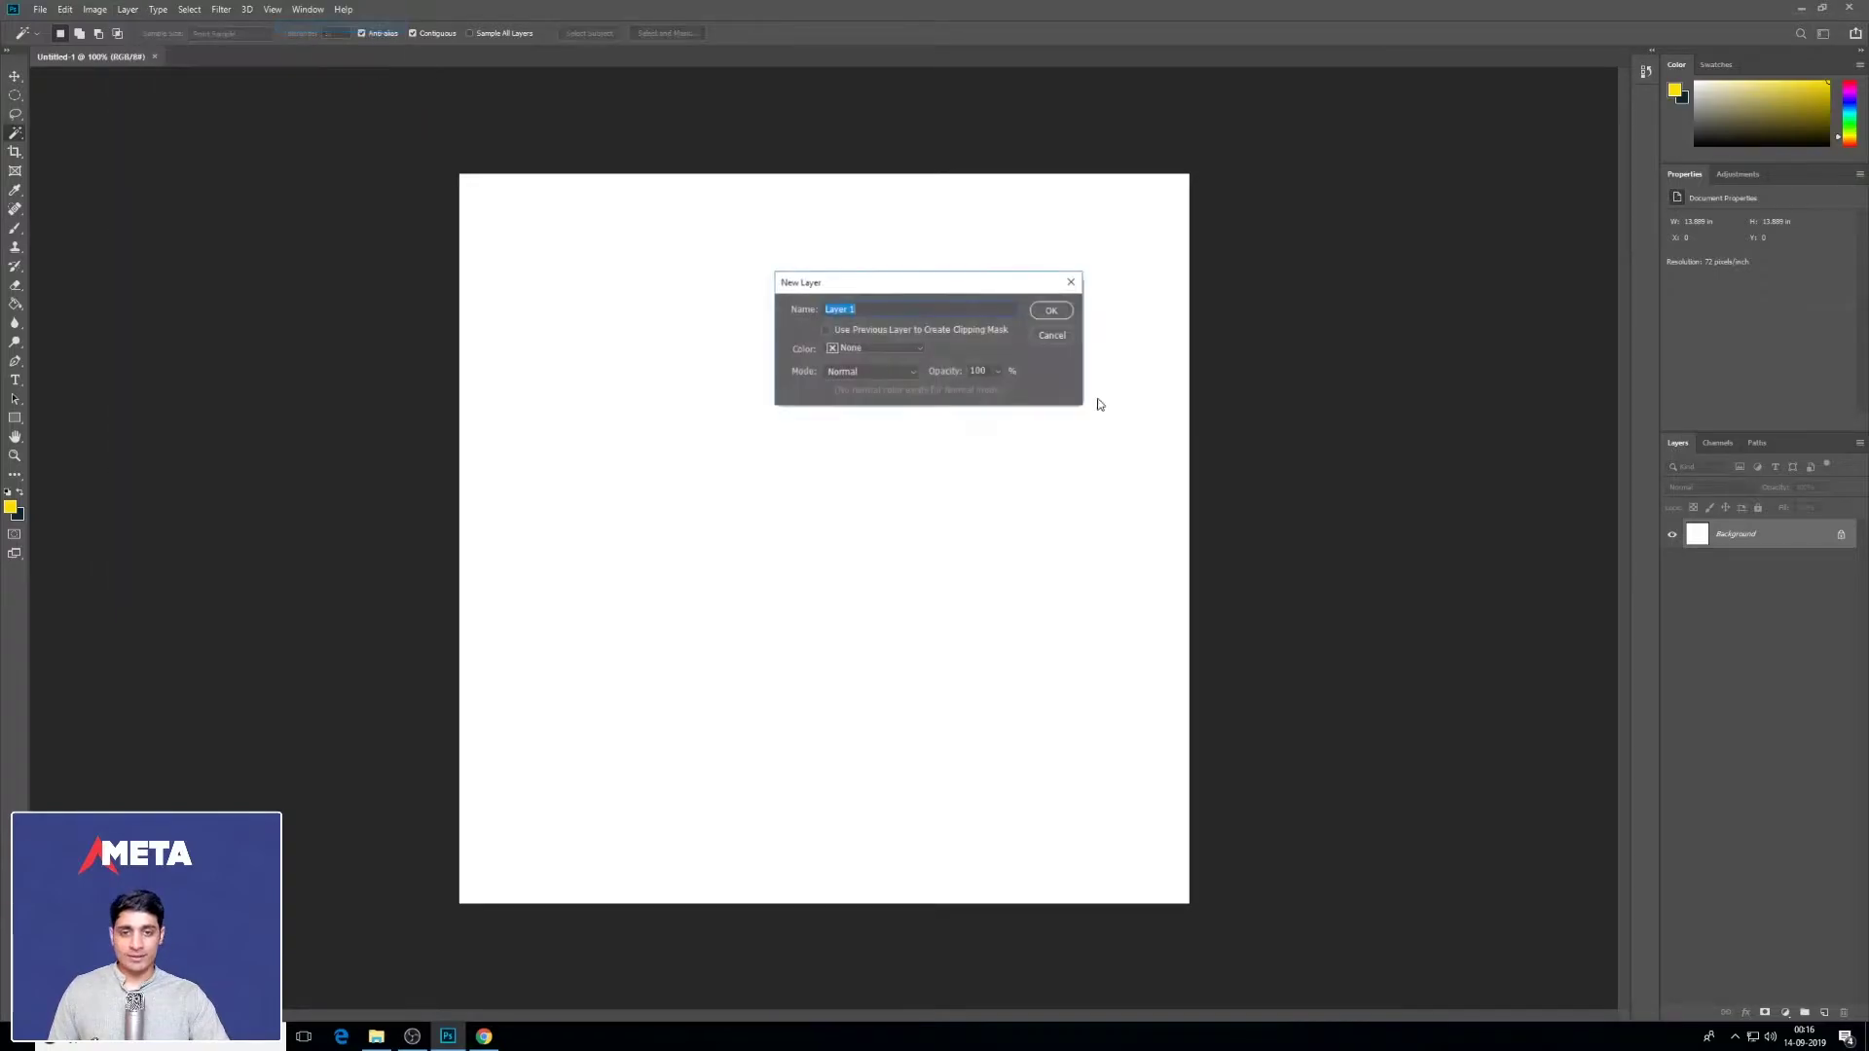
left_click(1041, 310)
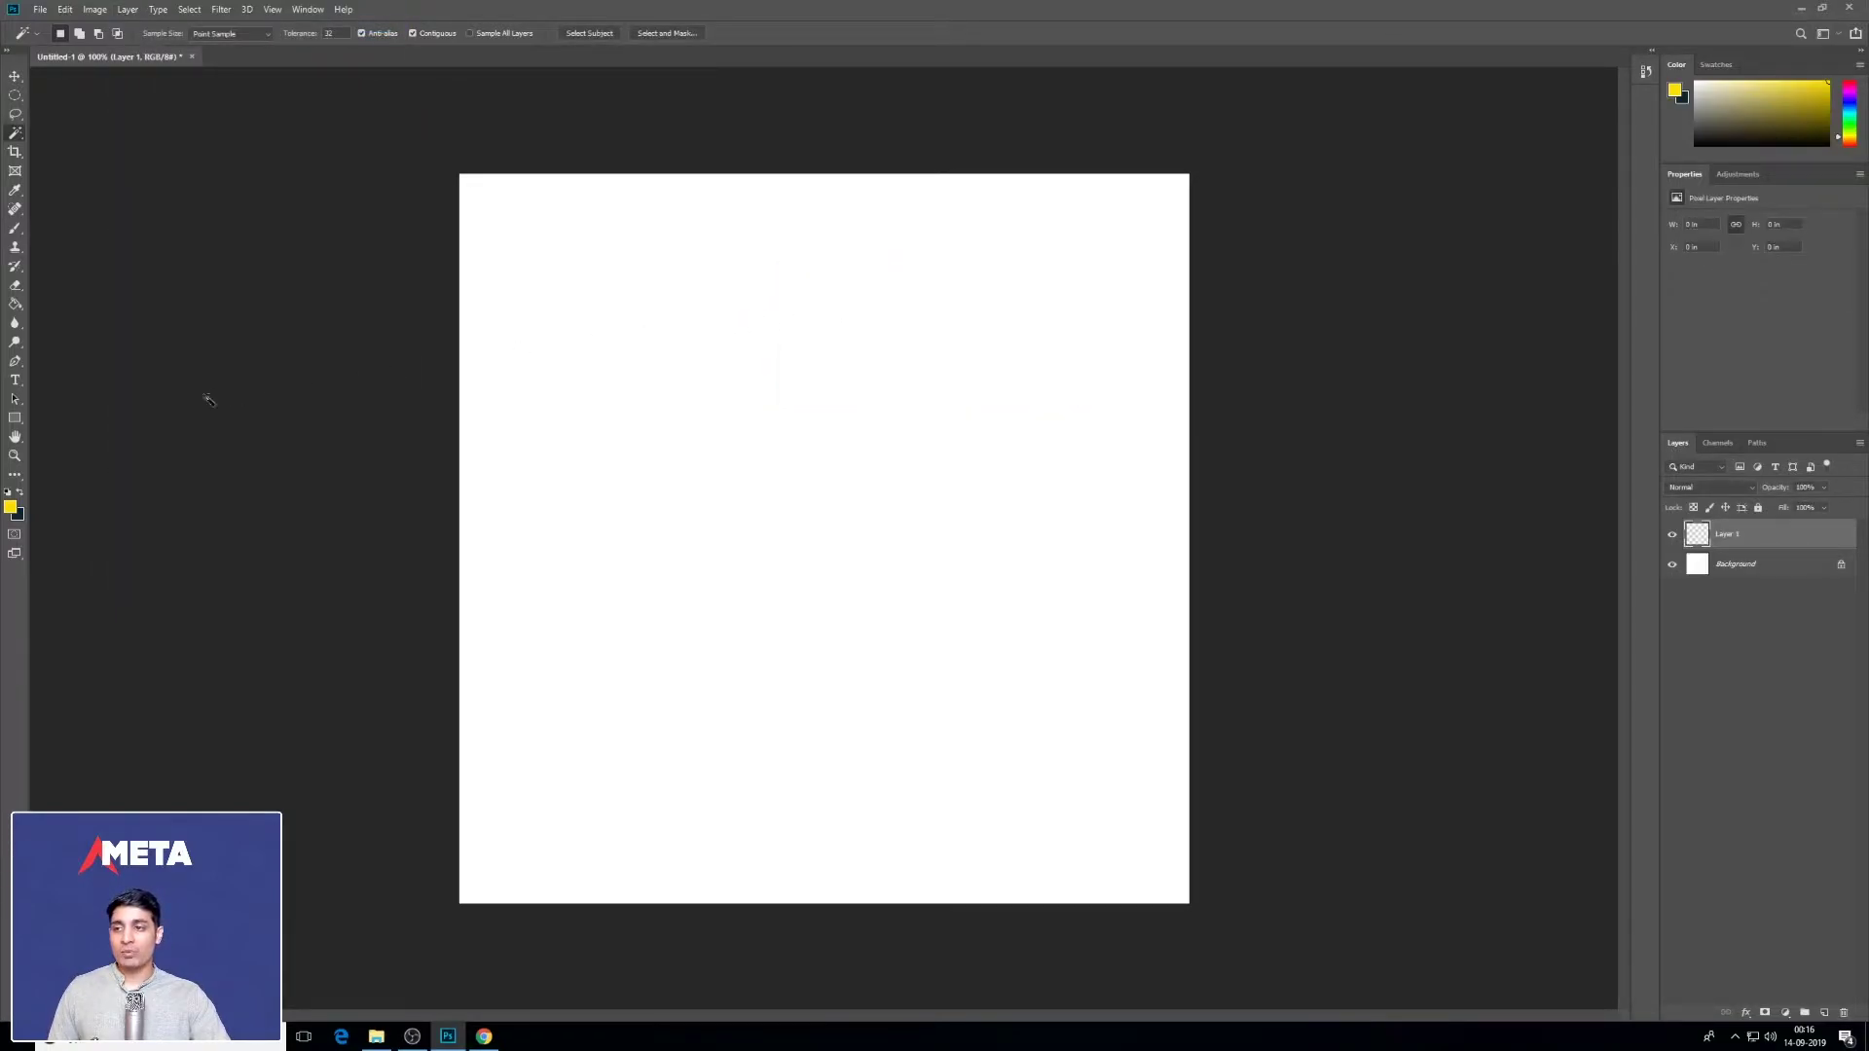
Step: Choose the Rounded Rectangle Tool and set its shape fill to dark blue
left_click(16, 418)
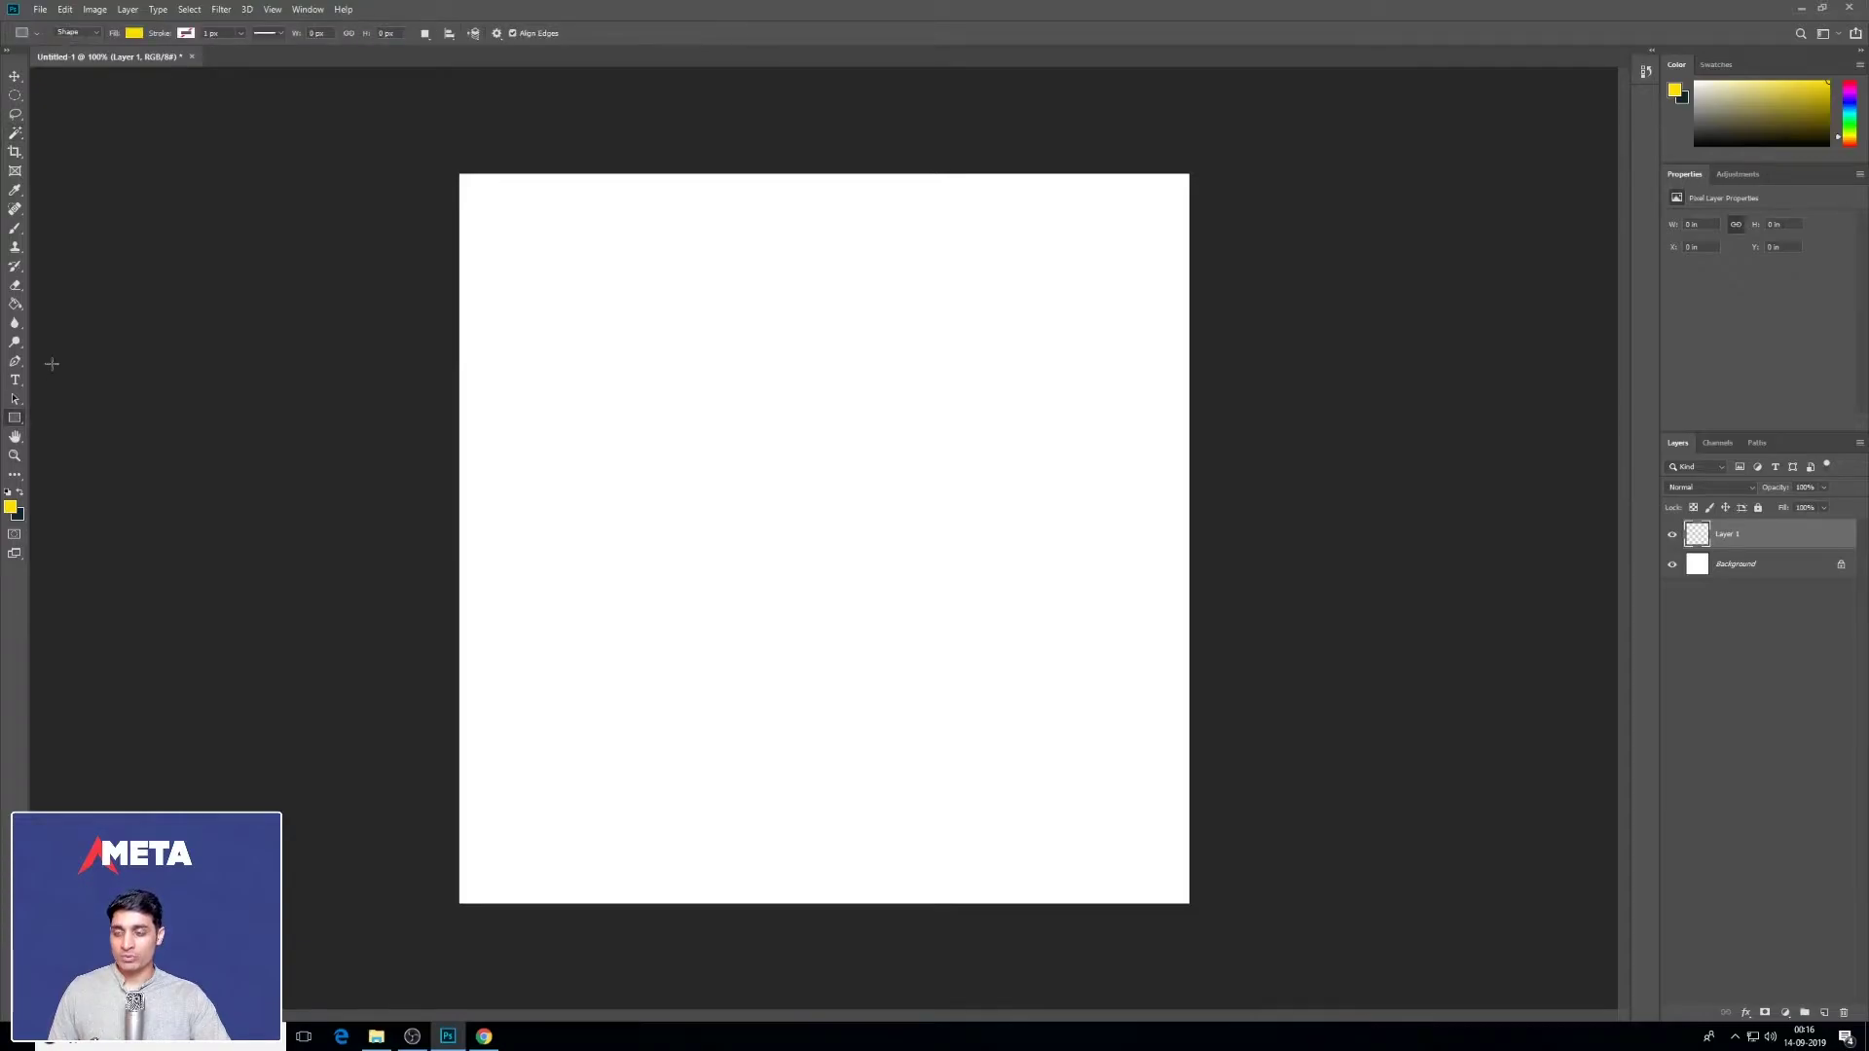
right_click(19, 420)
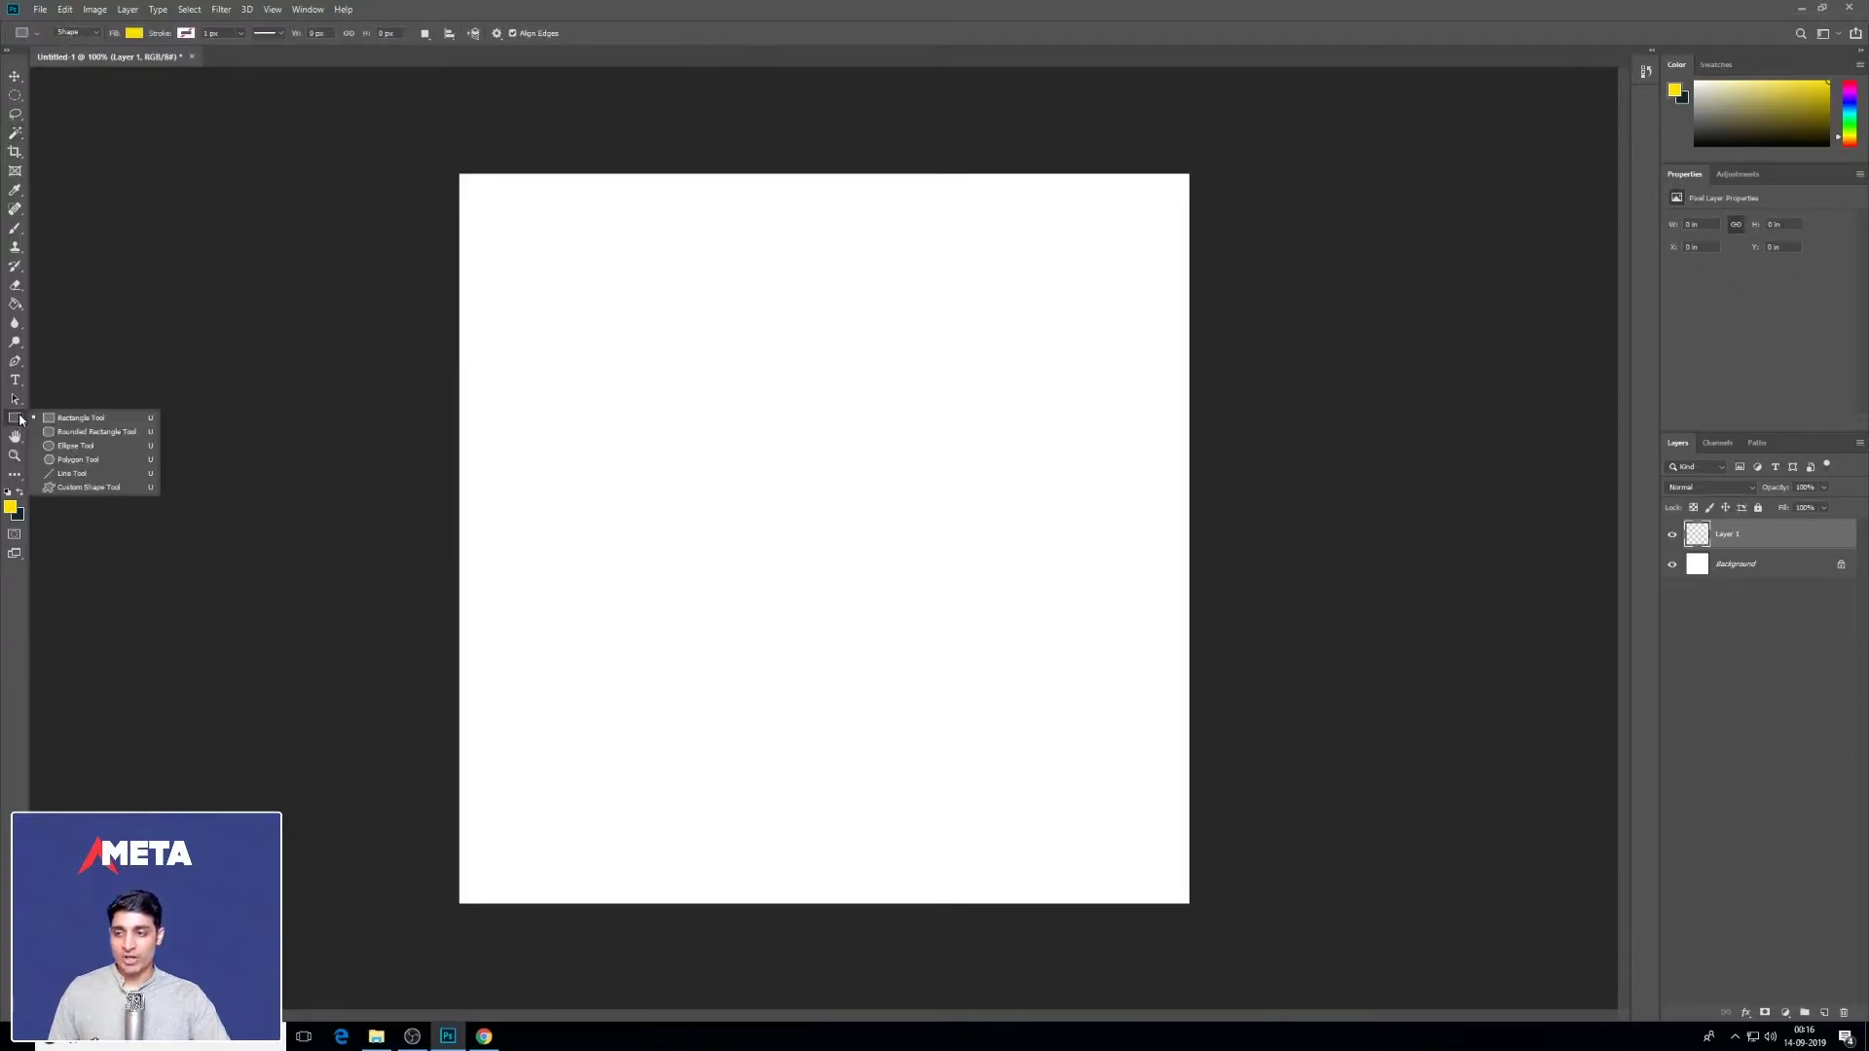
left_click(90, 432)
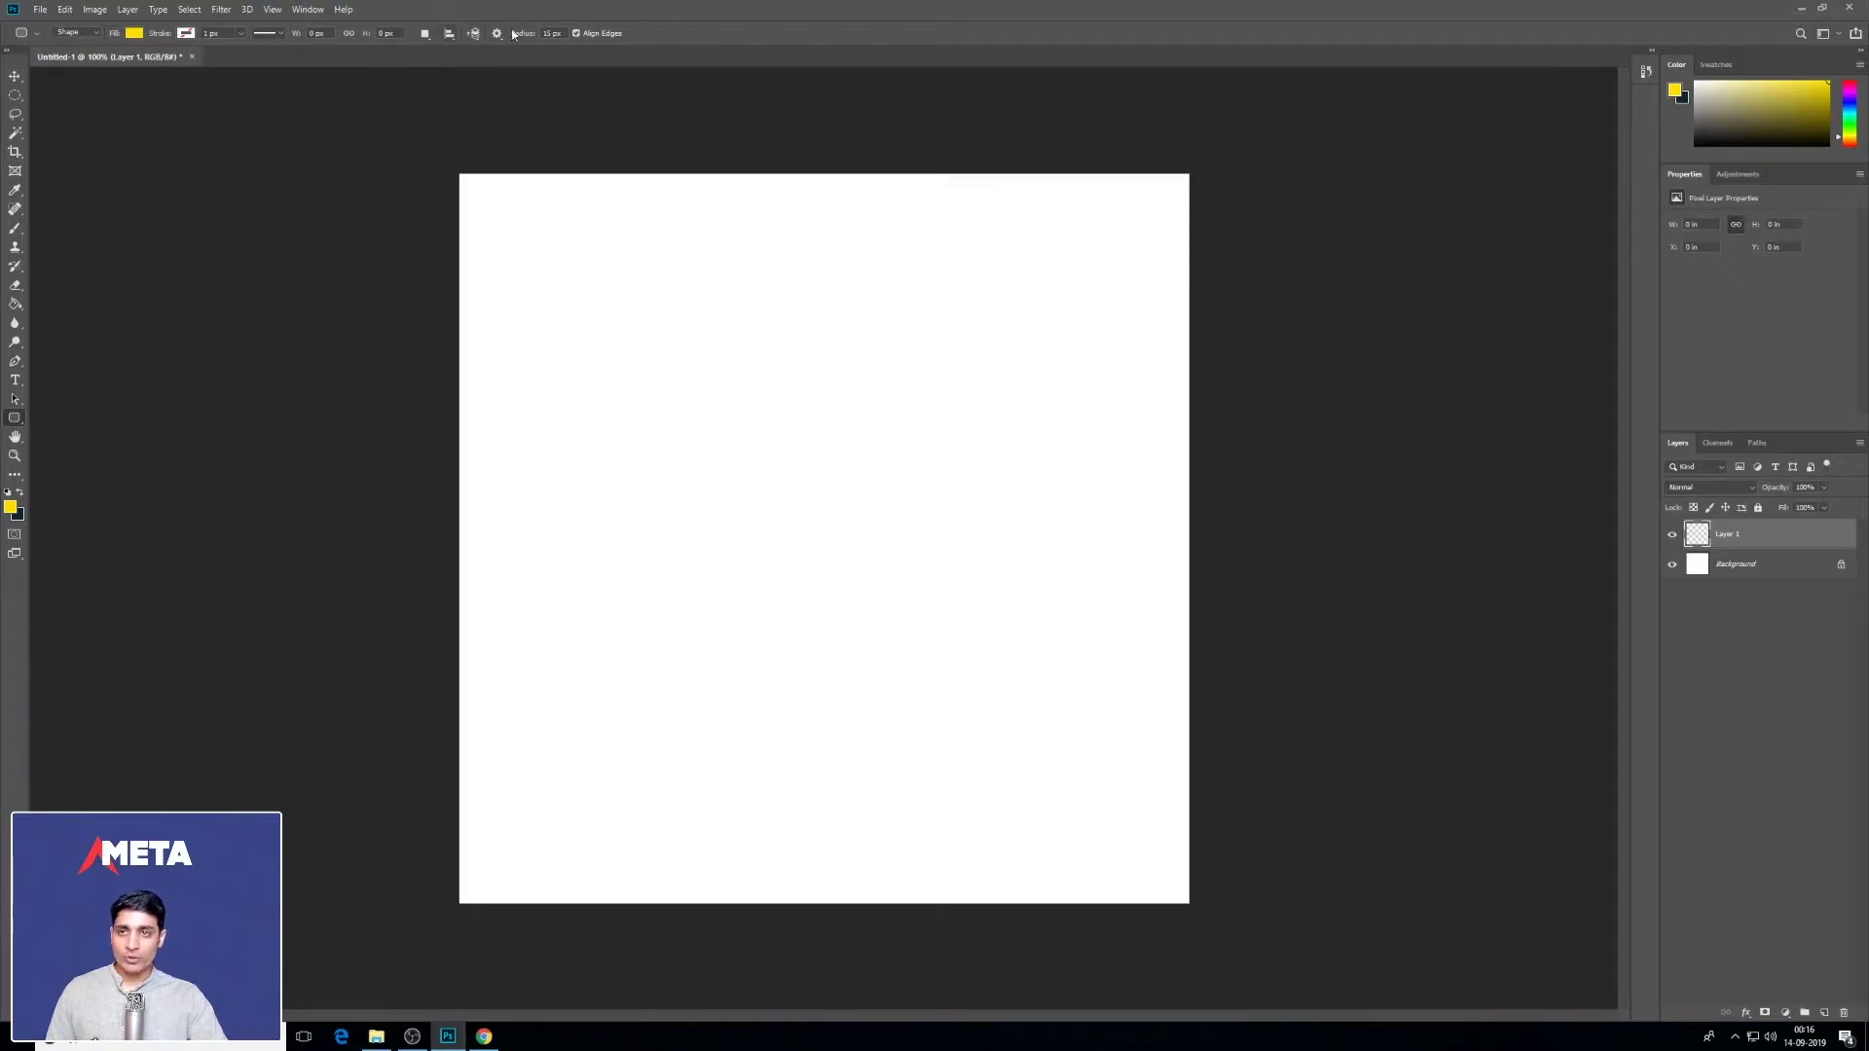
left_click(136, 33)
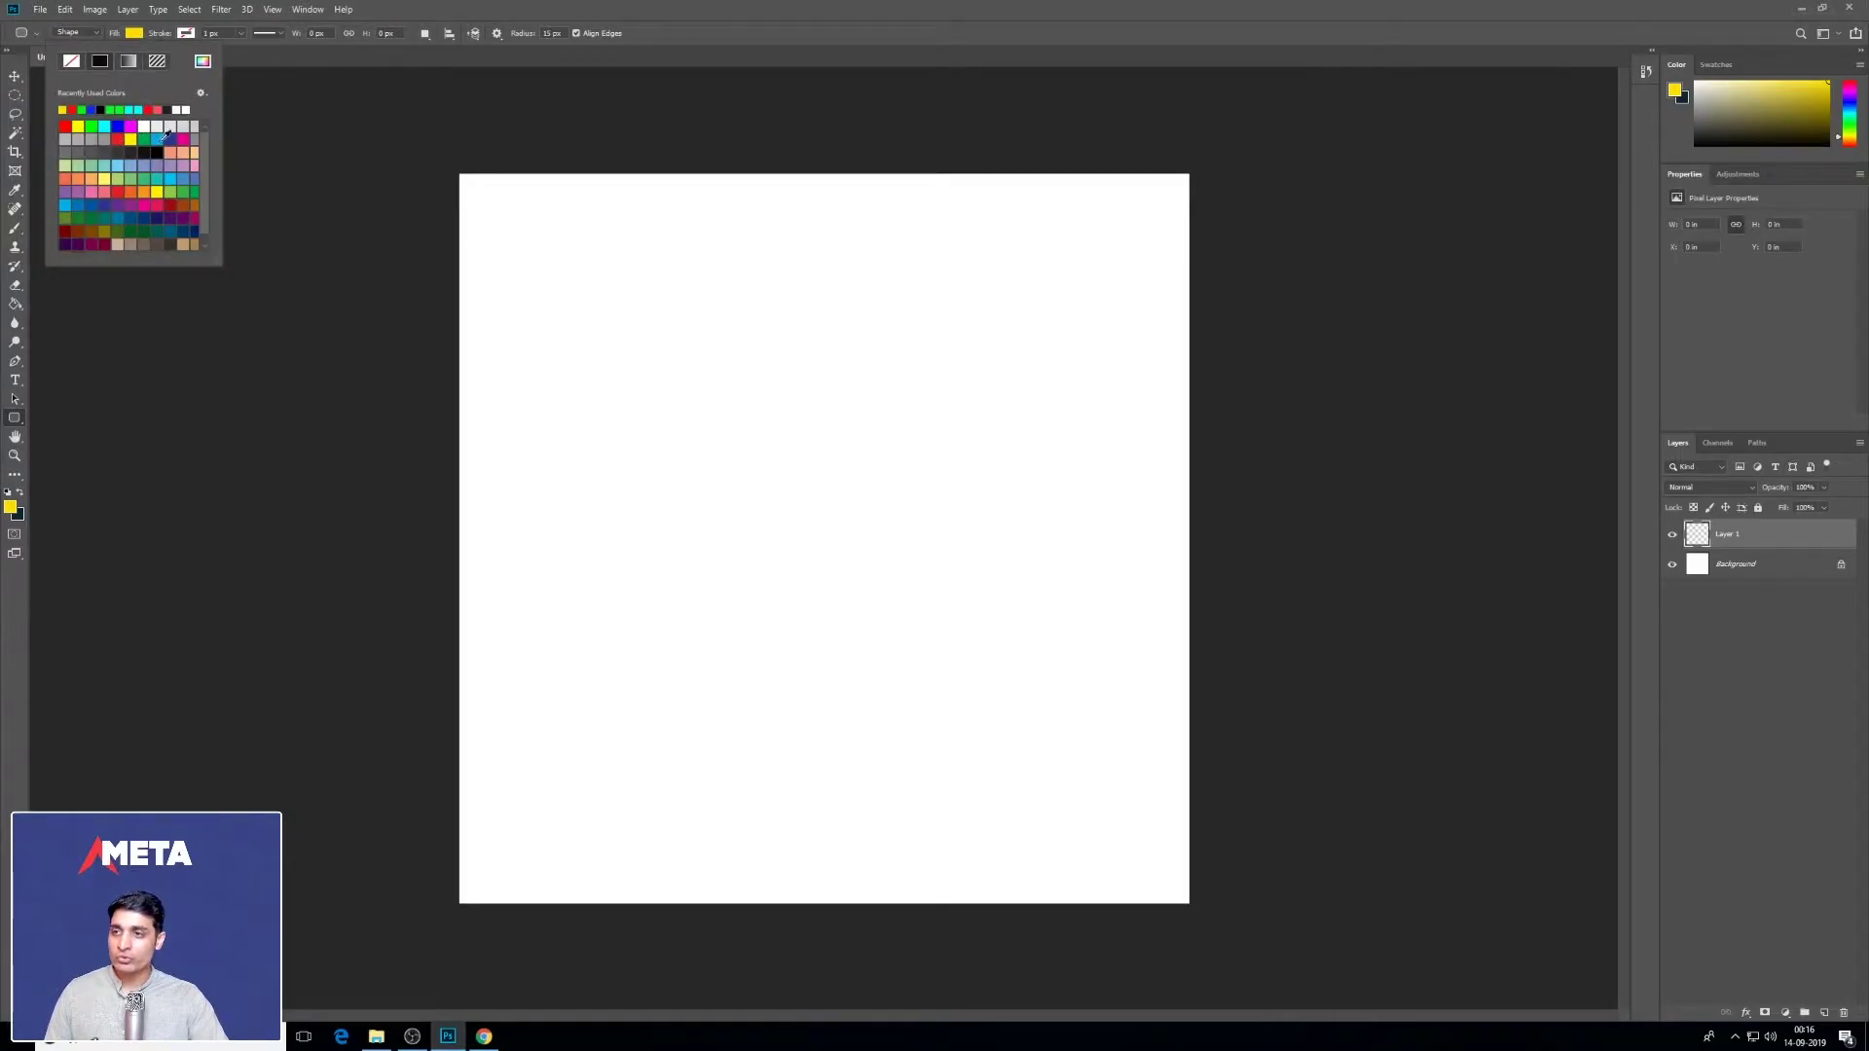
left_click(171, 140)
left_click(152, 31)
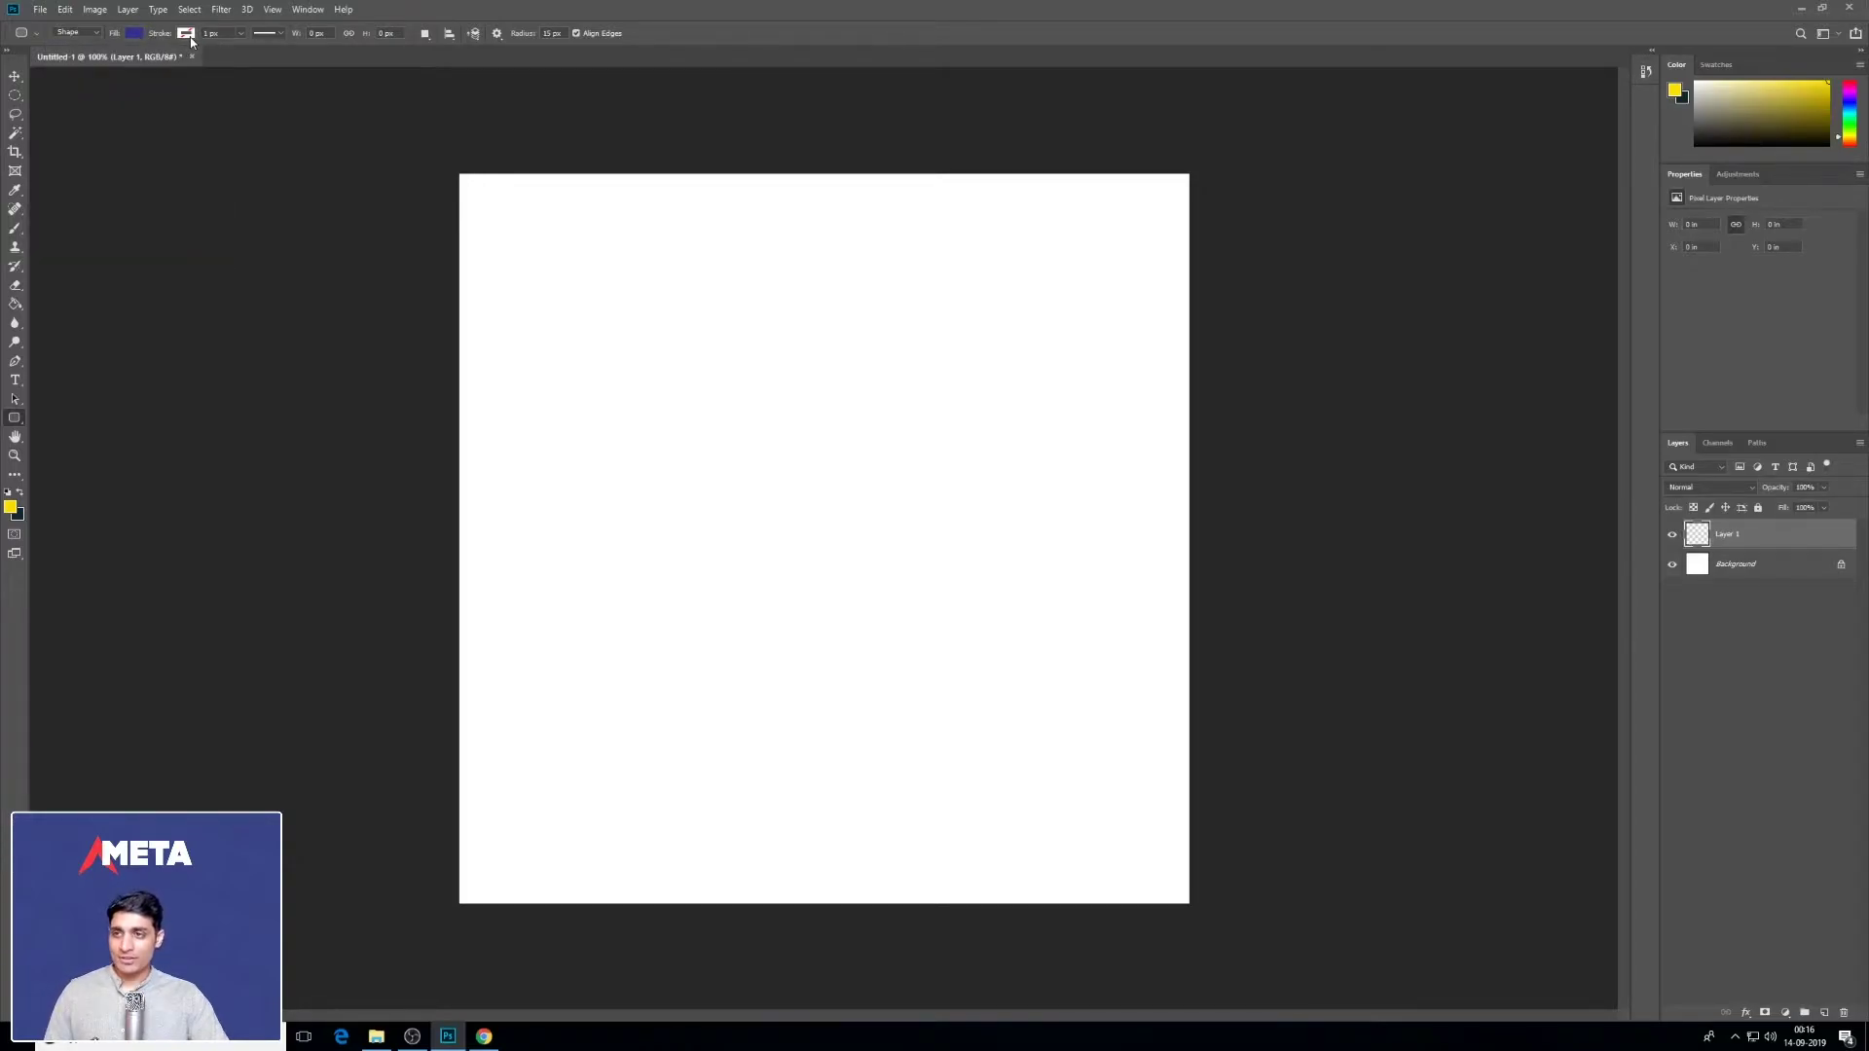
Step: Set a solid green 1 px stroke and draw a rounded rectangle about 629 × 369 px in the upper half of the canvas
left_click(186, 33)
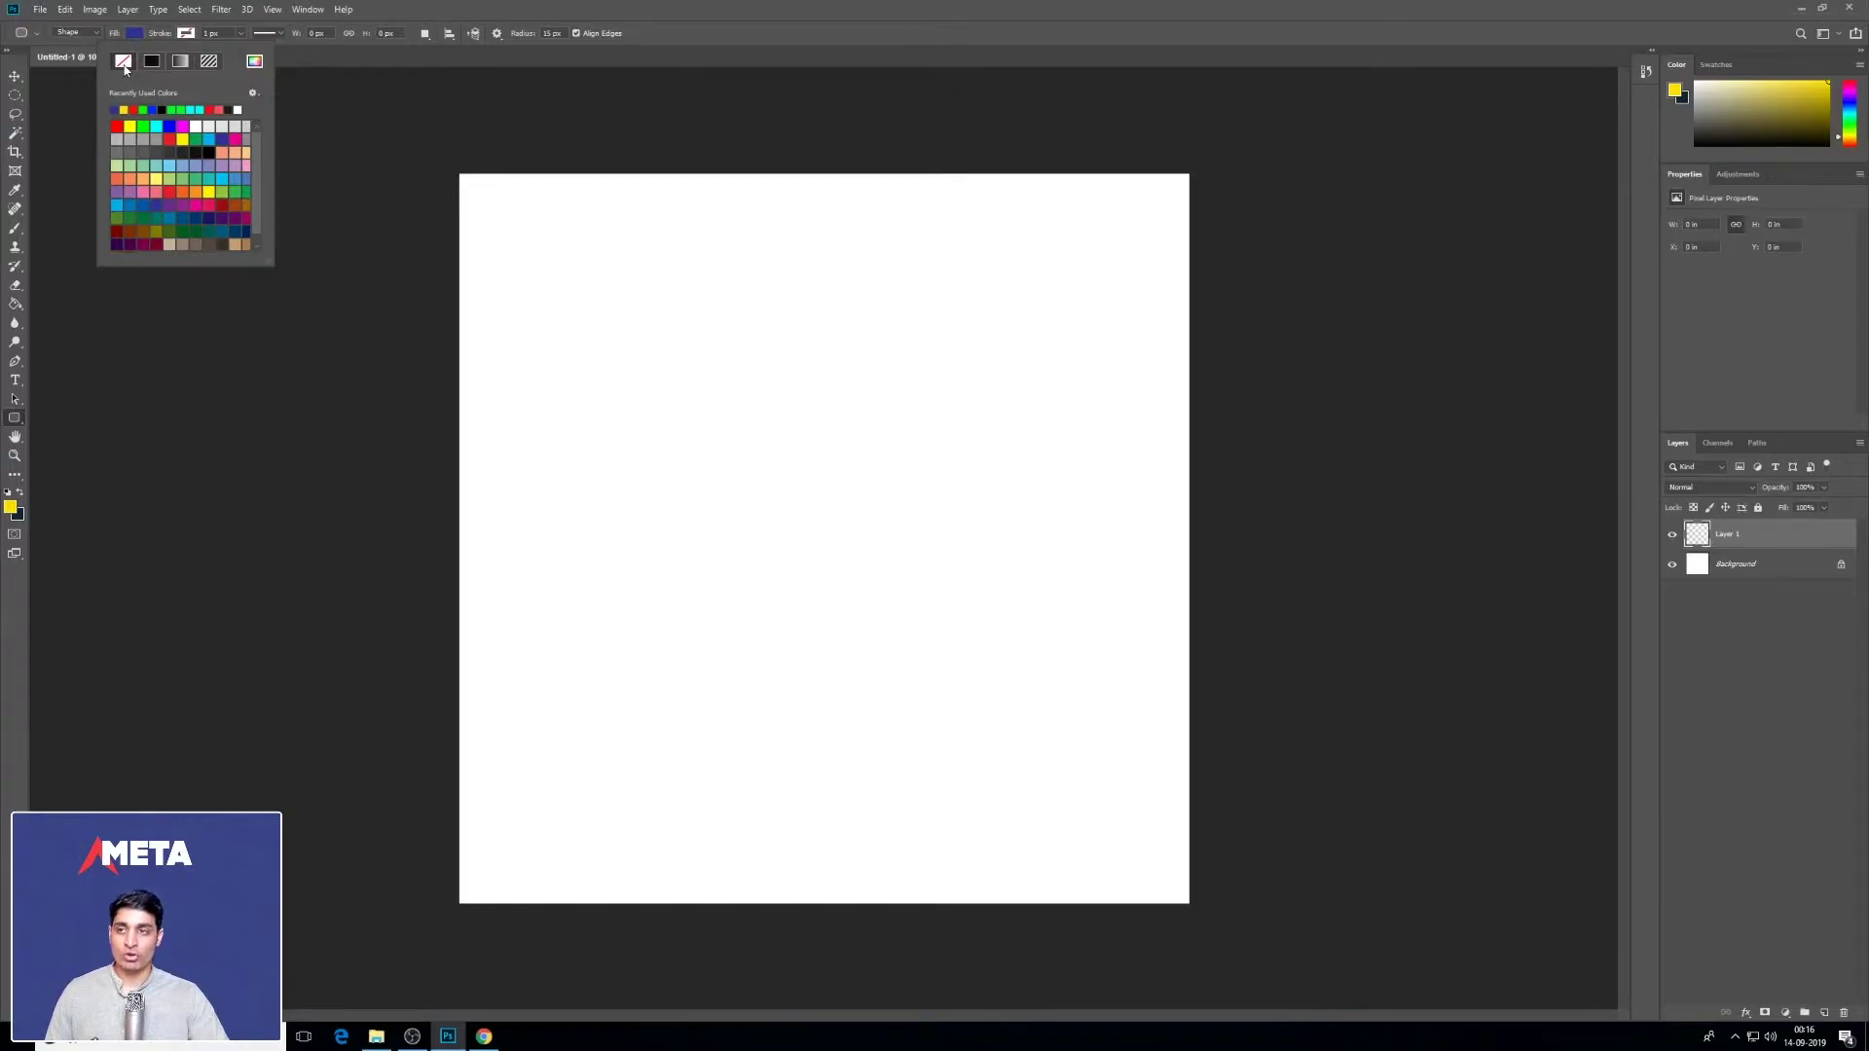
left_click(190, 108)
left_click(212, 32)
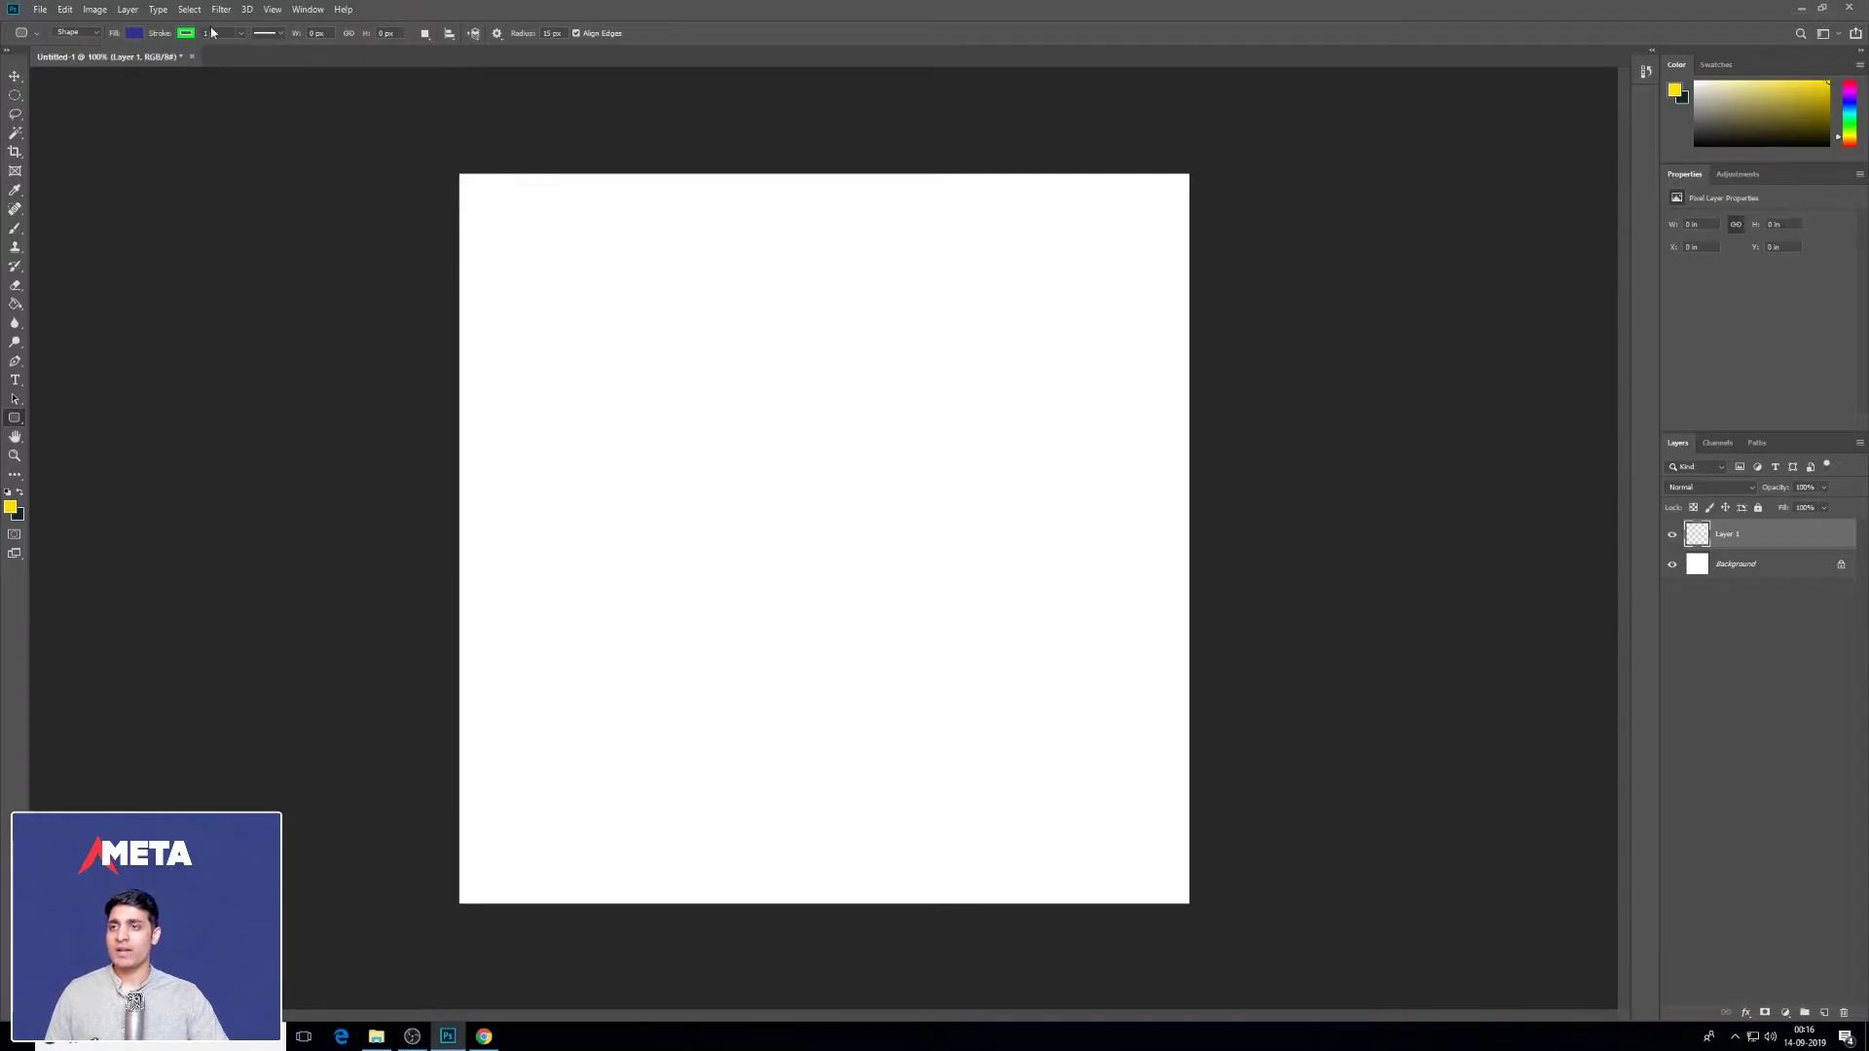
left_click(216, 32)
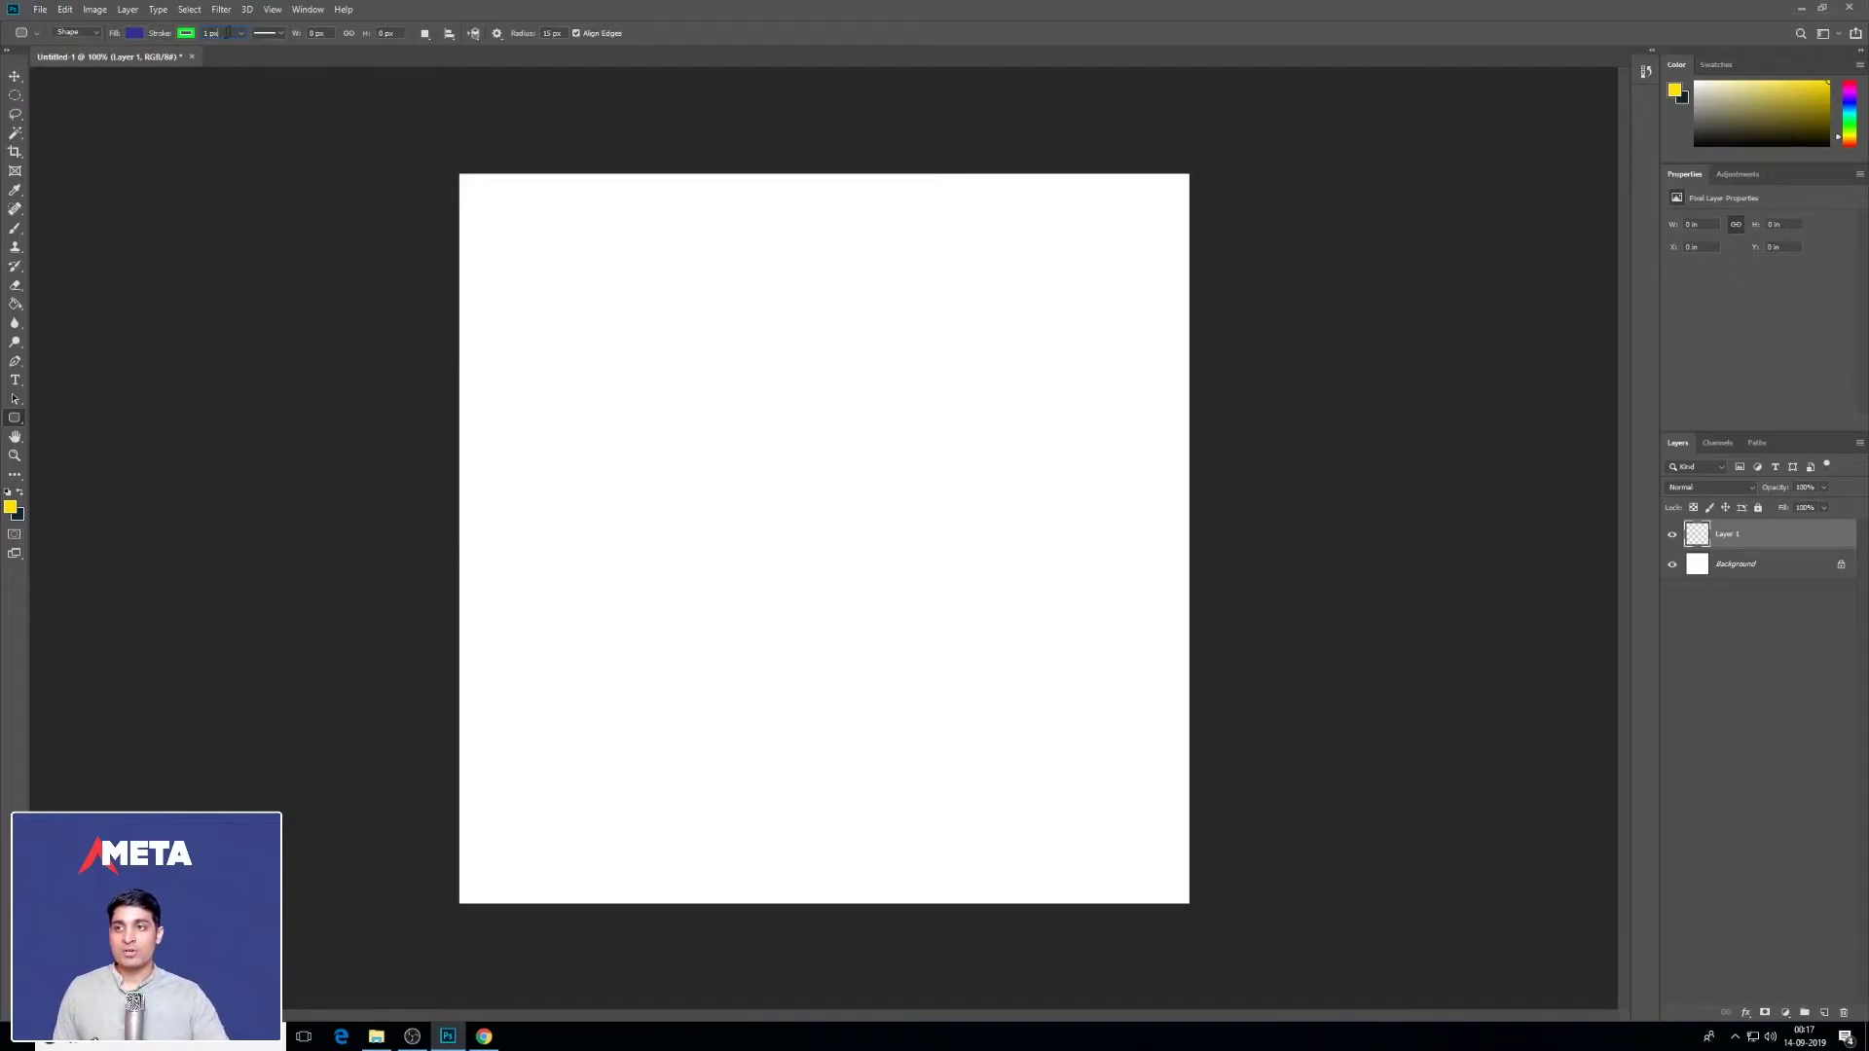
left_click(282, 34)
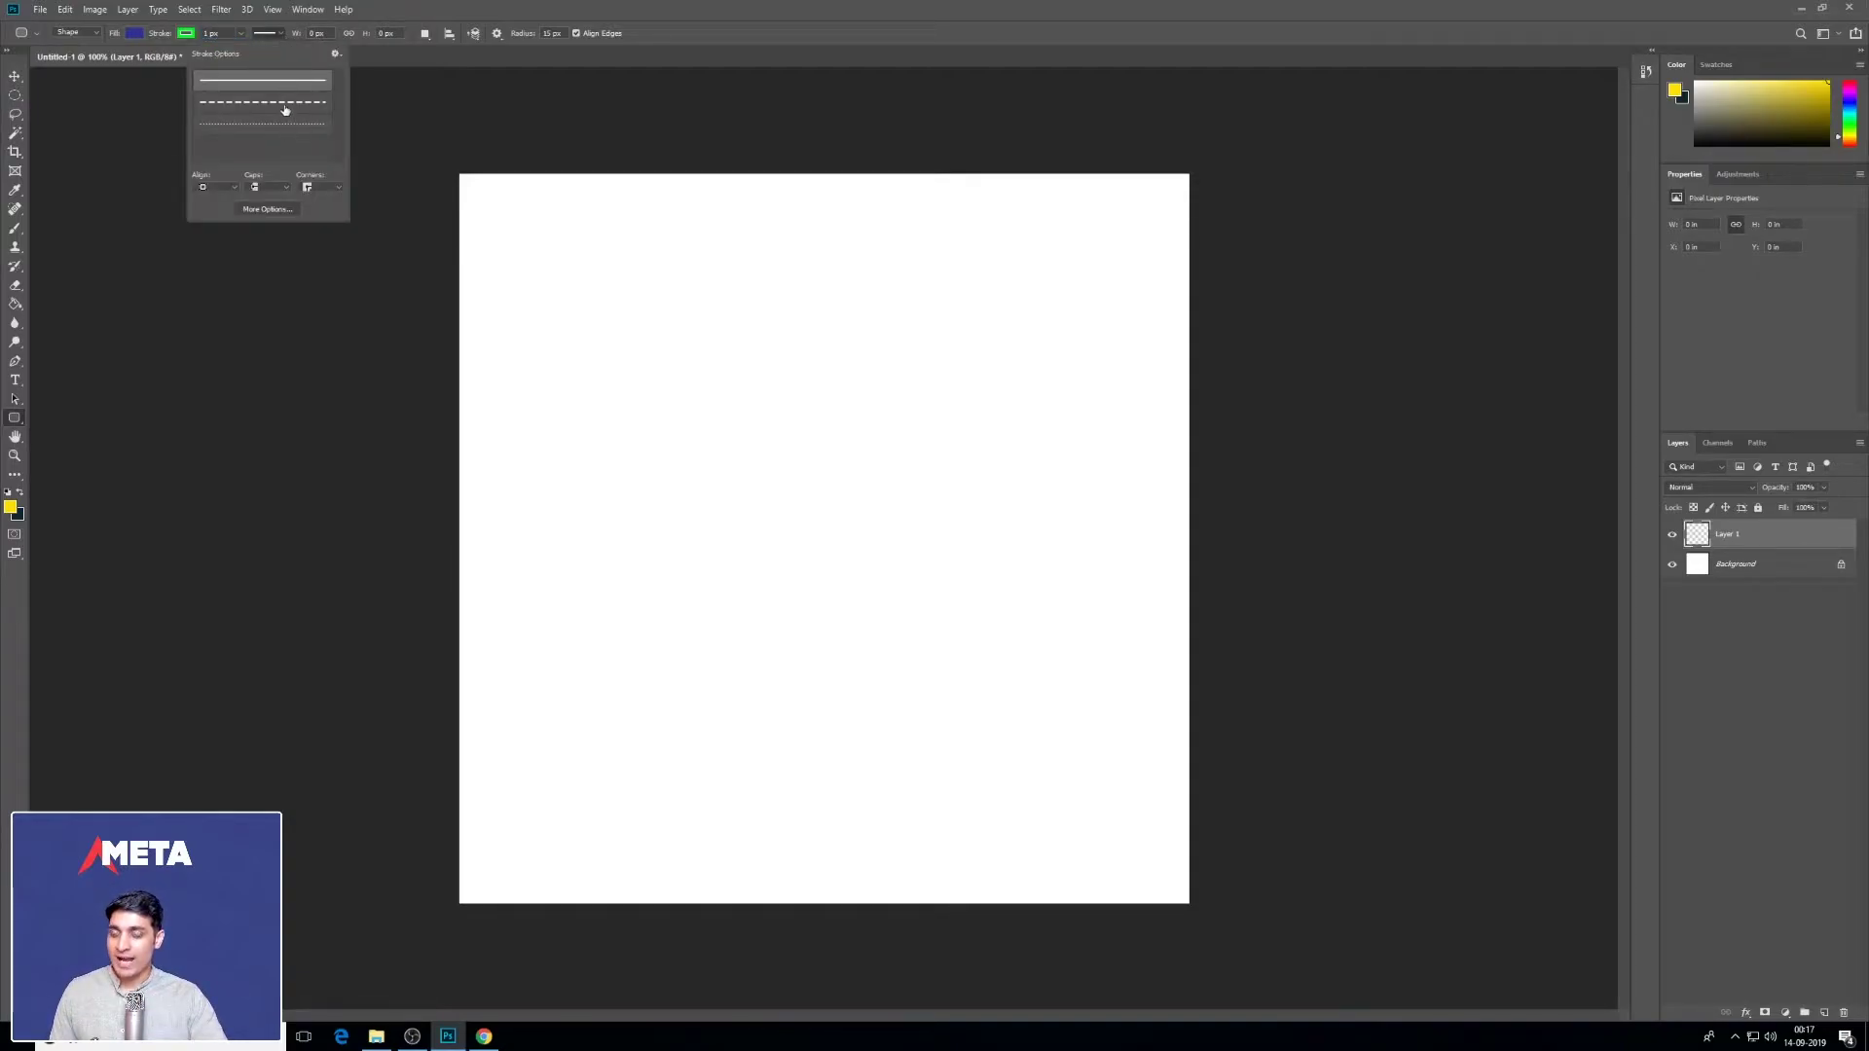
left_click(282, 33)
left_click_drag(585, 291, 1053, 554)
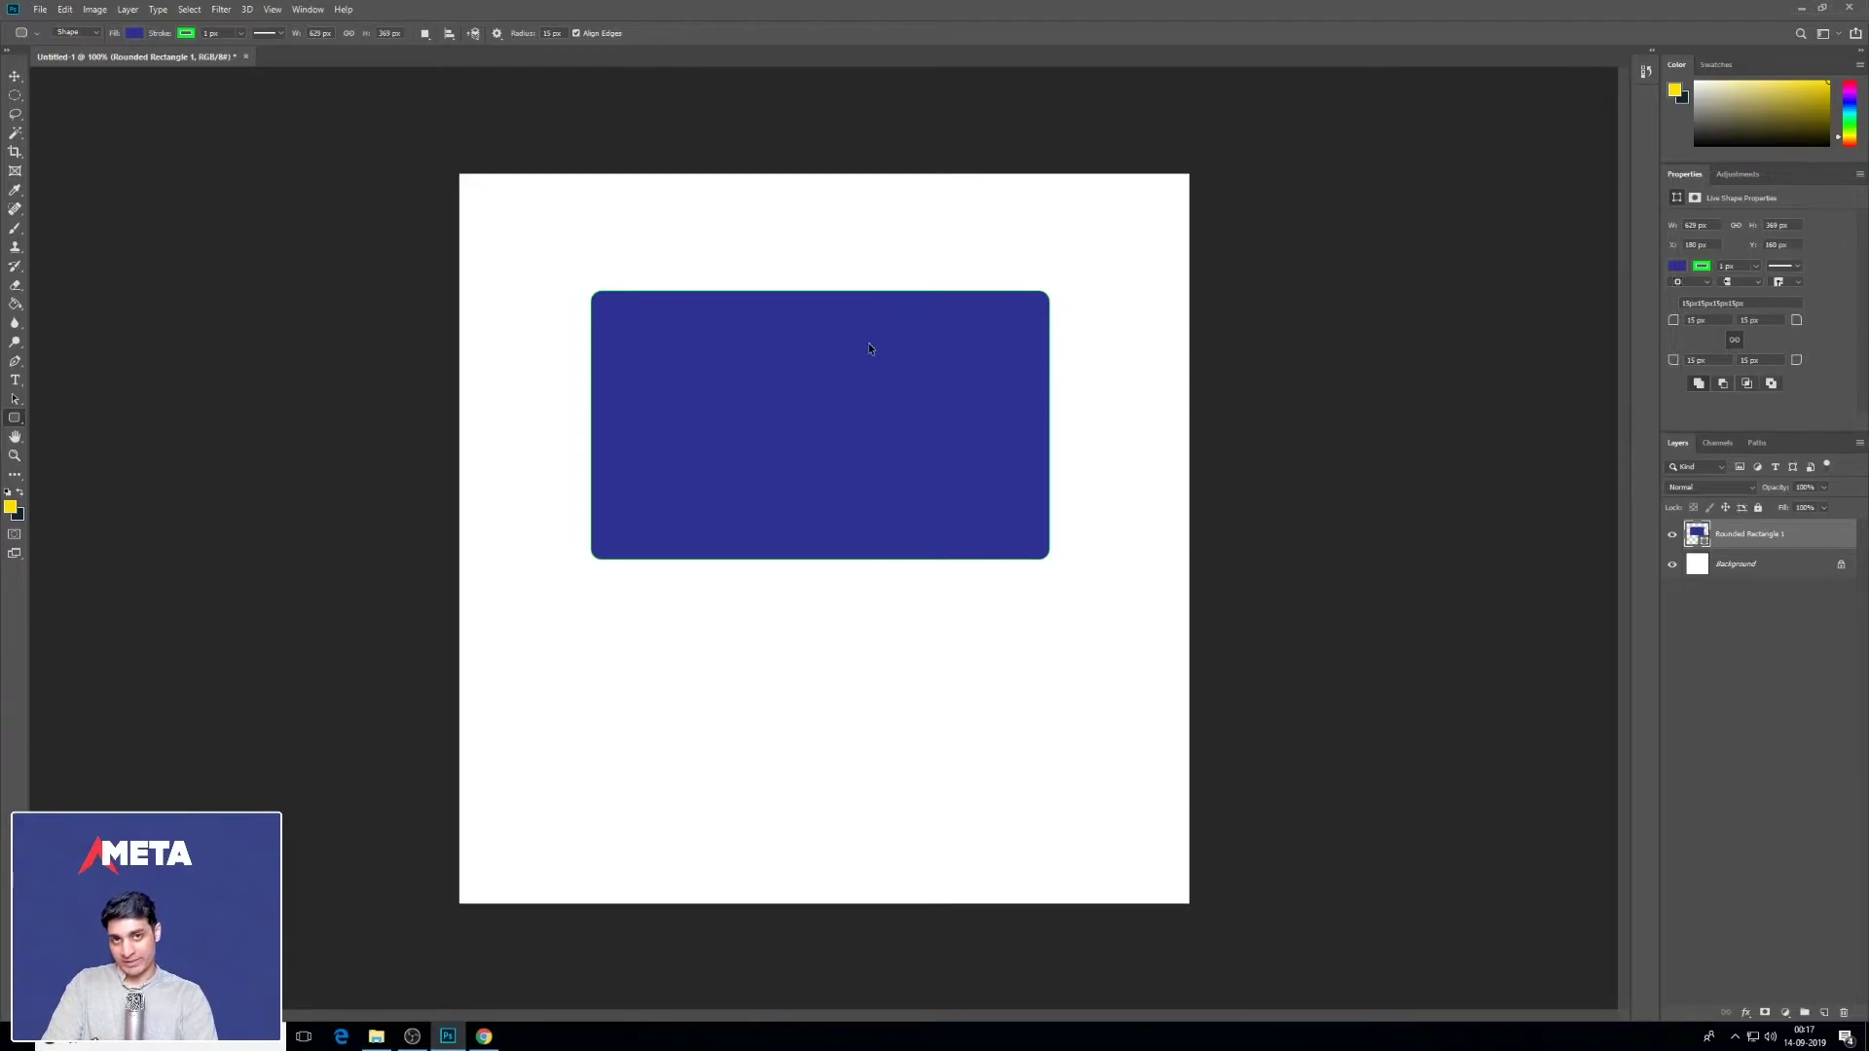
Step: Examine the green stroke along the rounded rectangle's lower edge at high magnification, then return to the full canvas view
key("ctrl+plus")
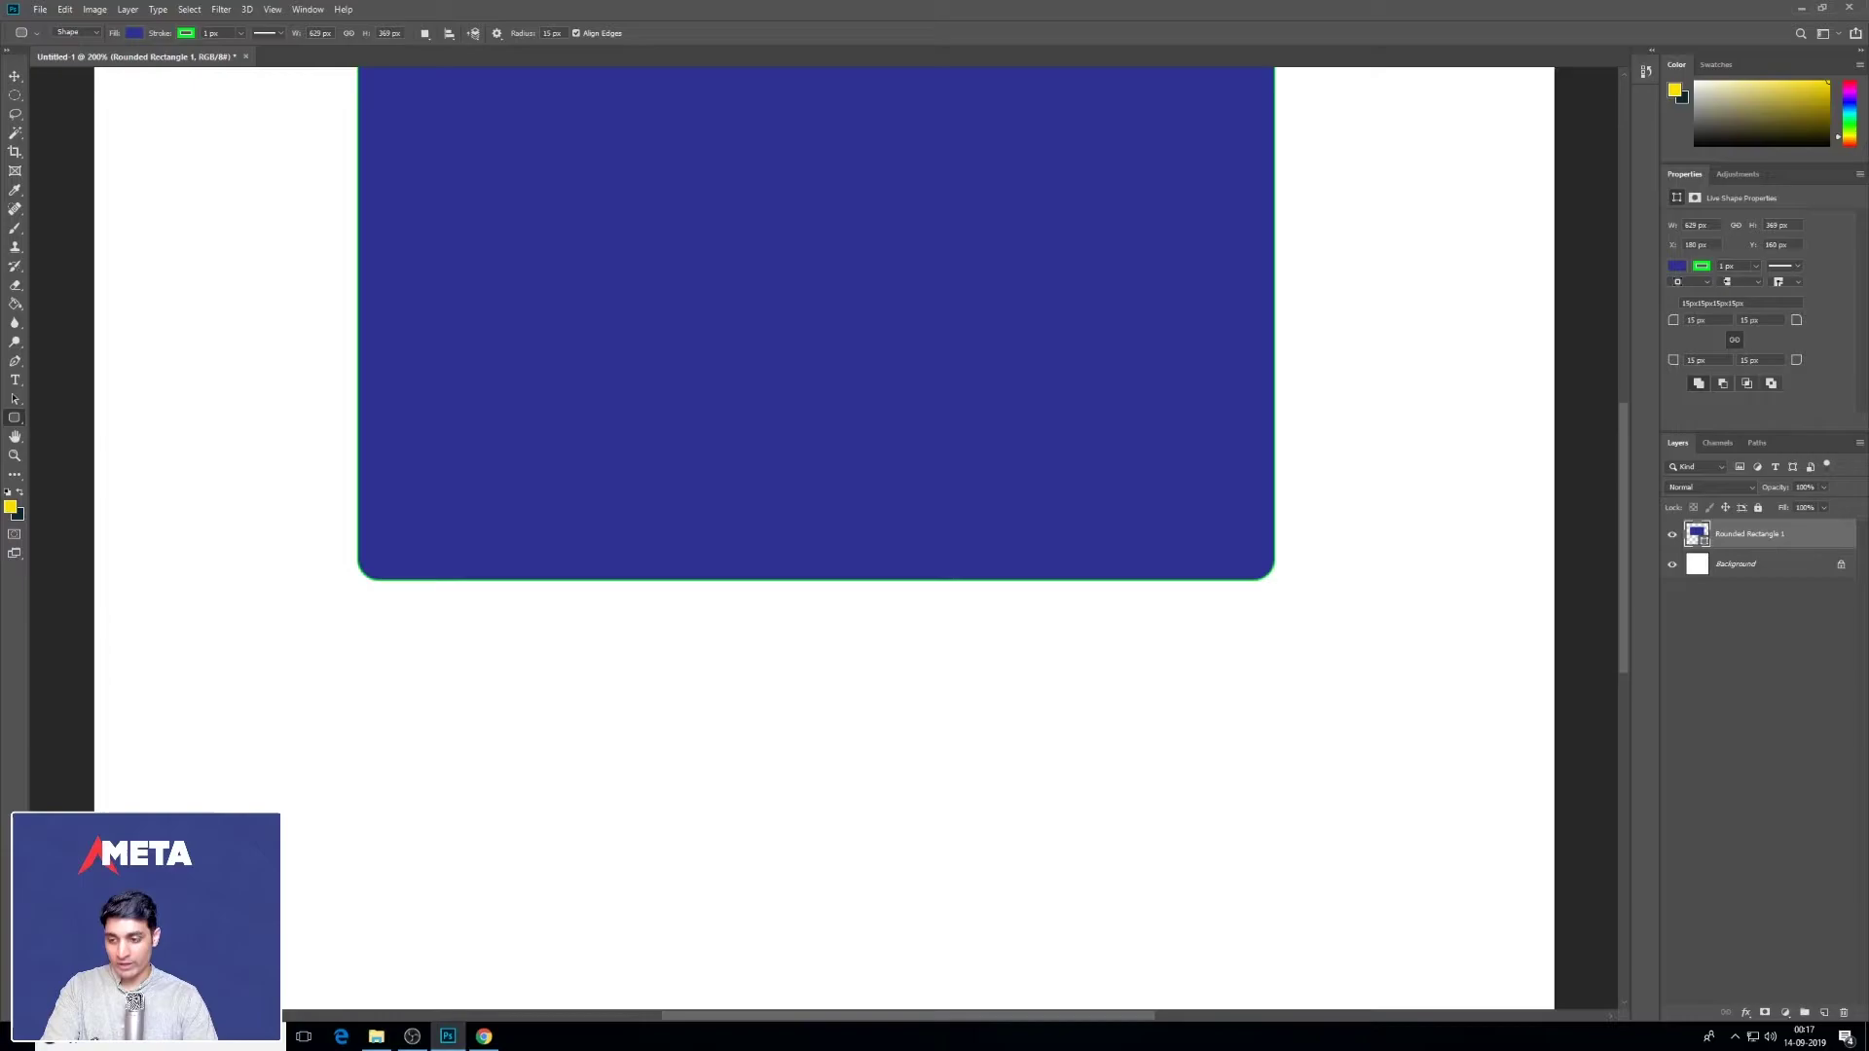
key("ctrl+plus")
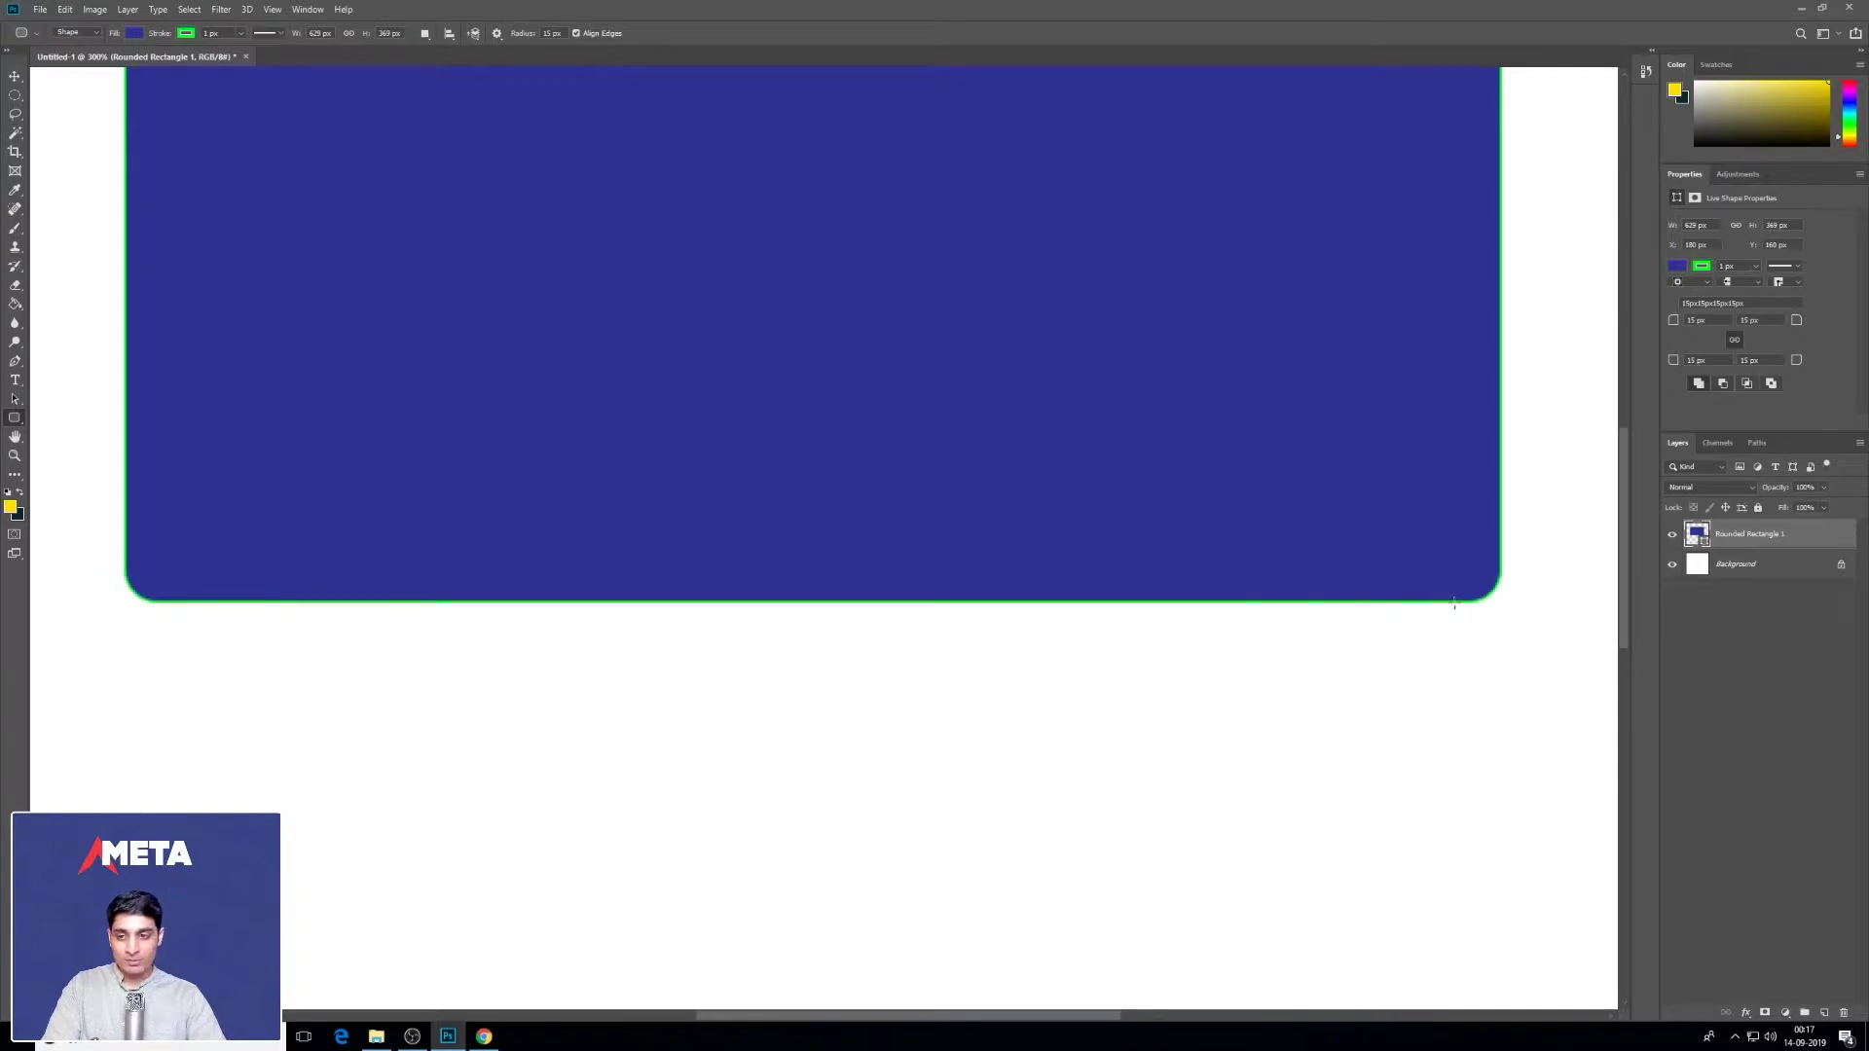
key("ctrl+plus")
key("ctrl+plus")
key("ctrl+plus")
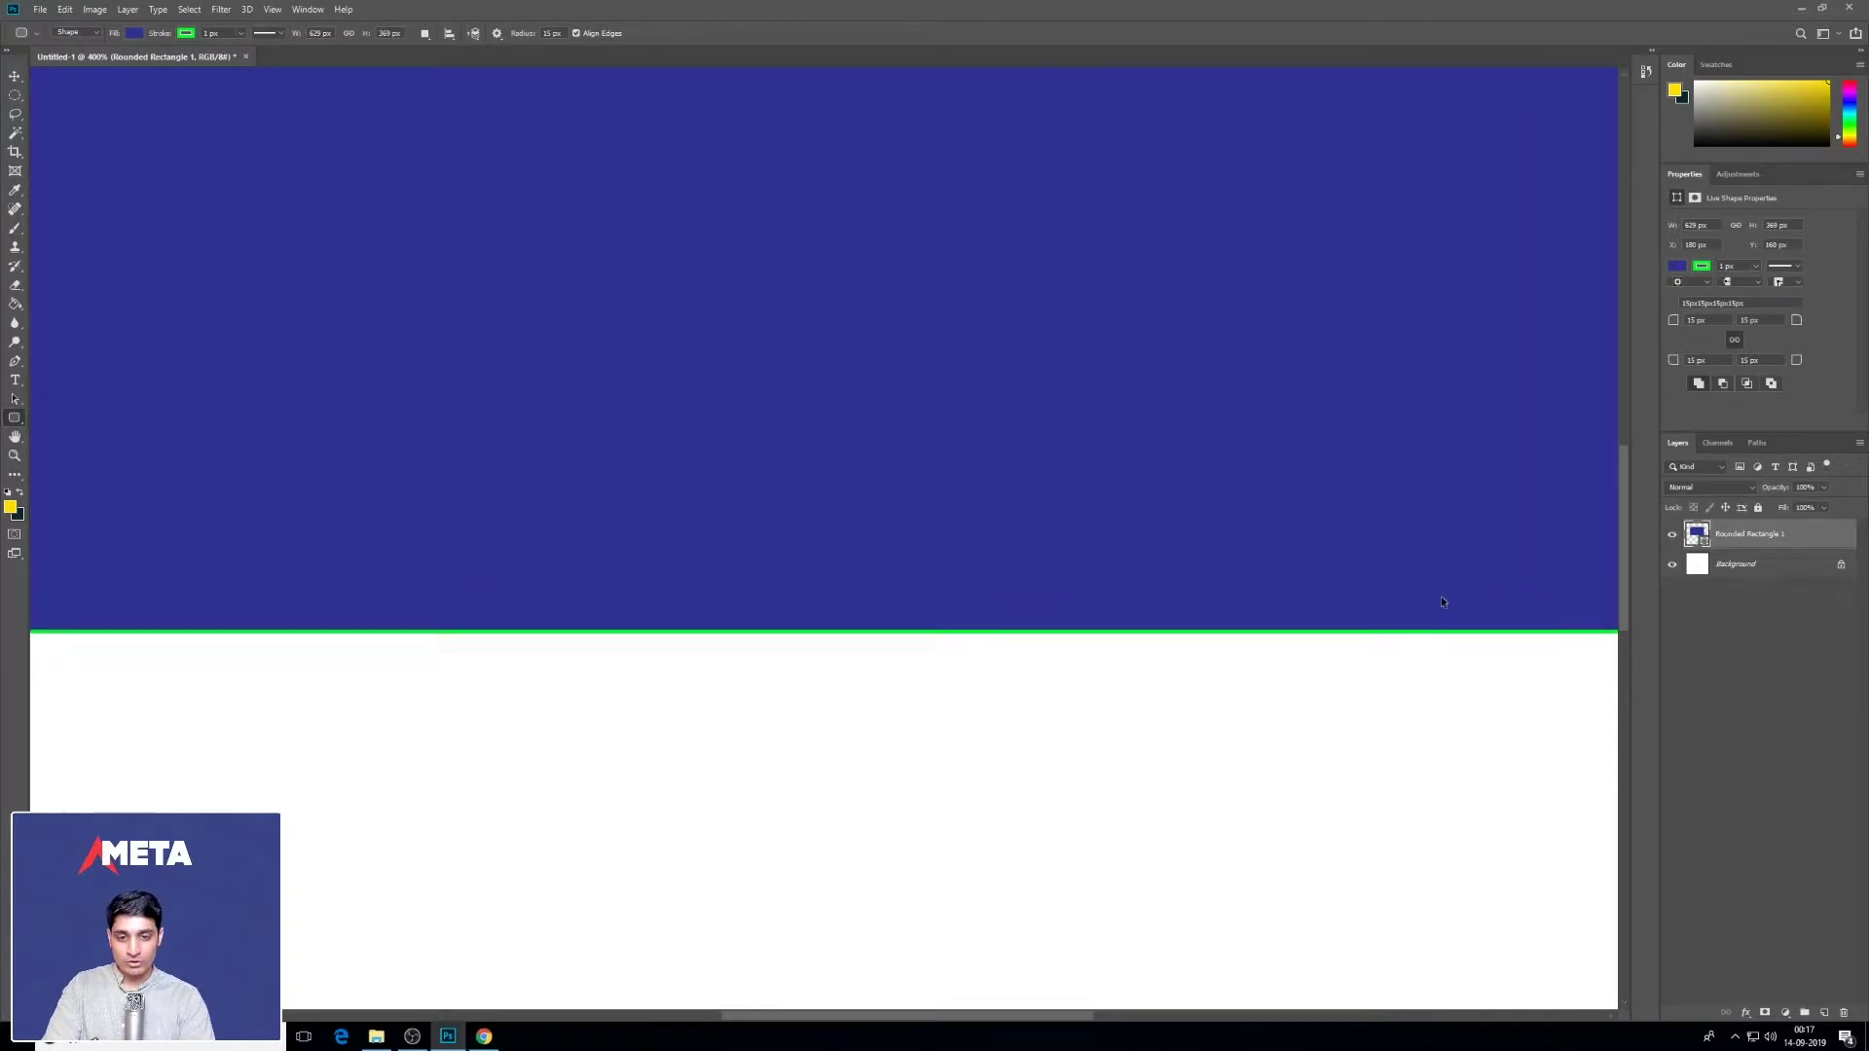
key("ctrl+plus")
key("ctrl+plus")
key("ctrl+plus")
key("ctrl+plus")
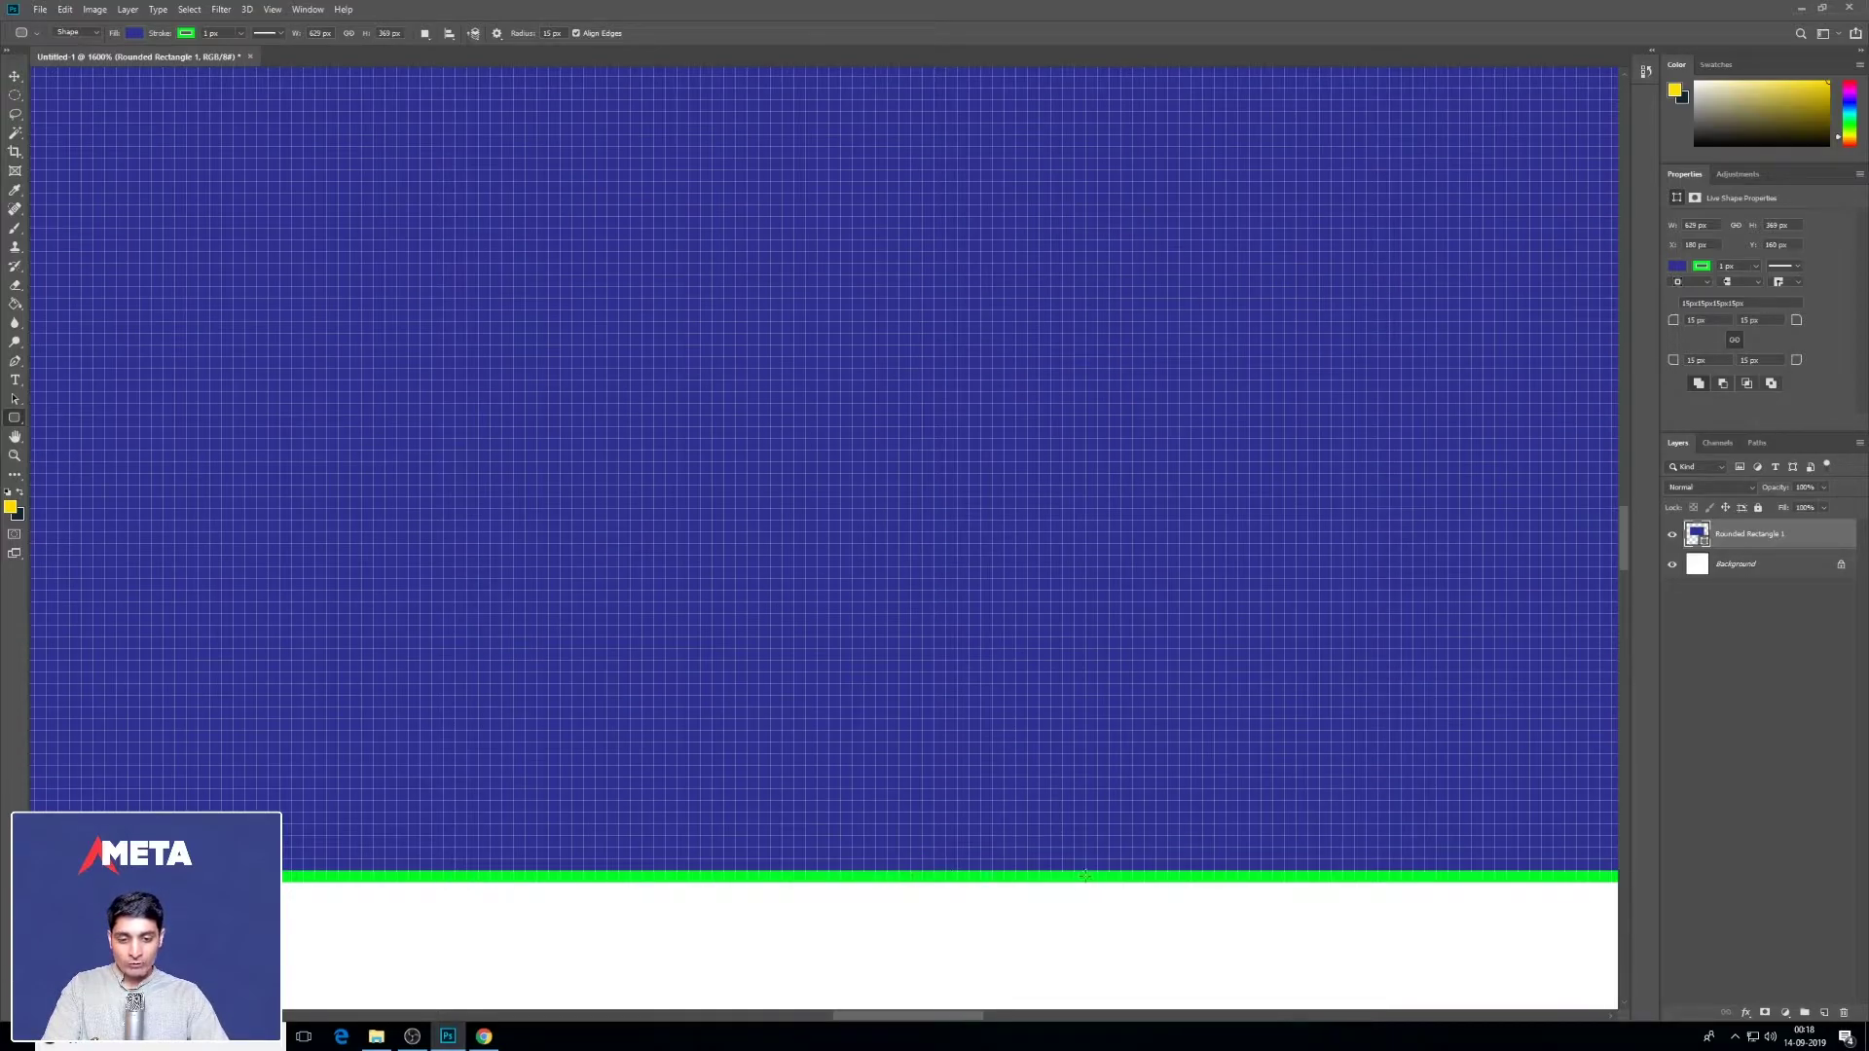
key("ctrl+minus")
key("ctrl+minus")
key("ctrl+minus")
key("ctrl+minus")
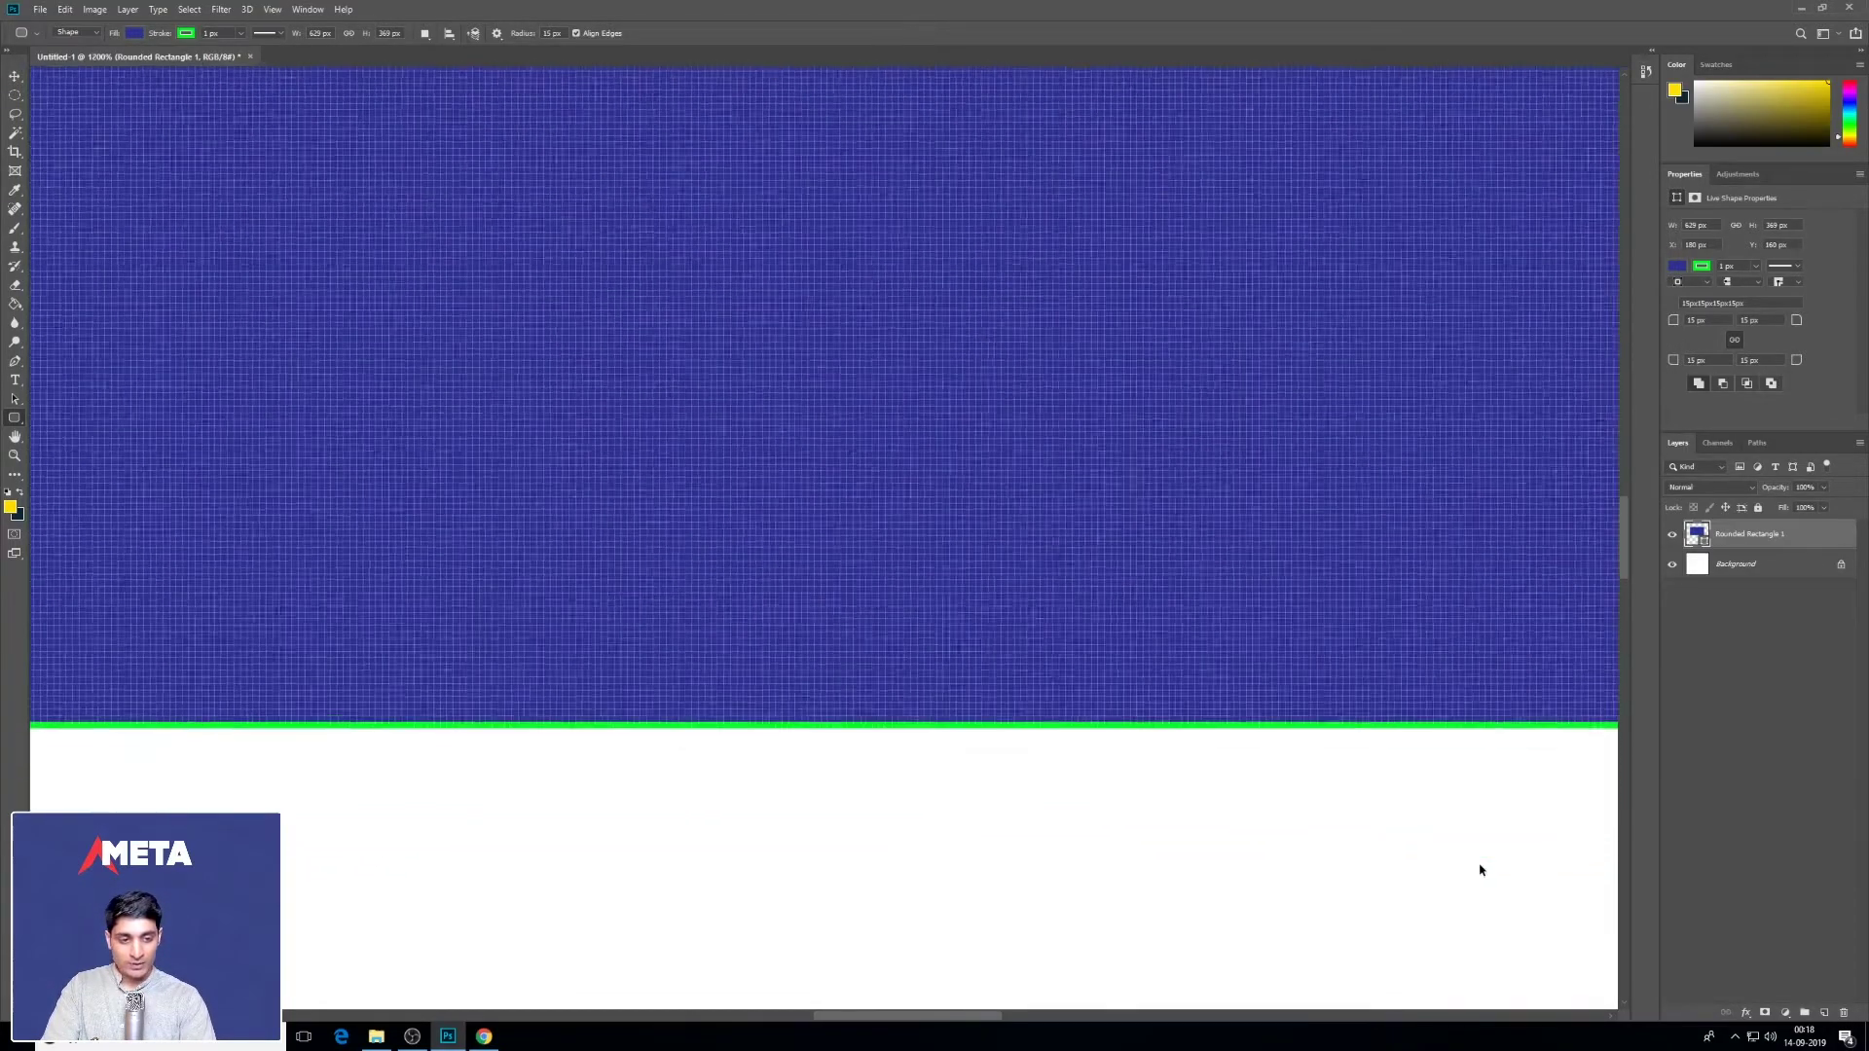
key("ctrl+minus")
key("ctrl+minus")
key("ctrl+minus")
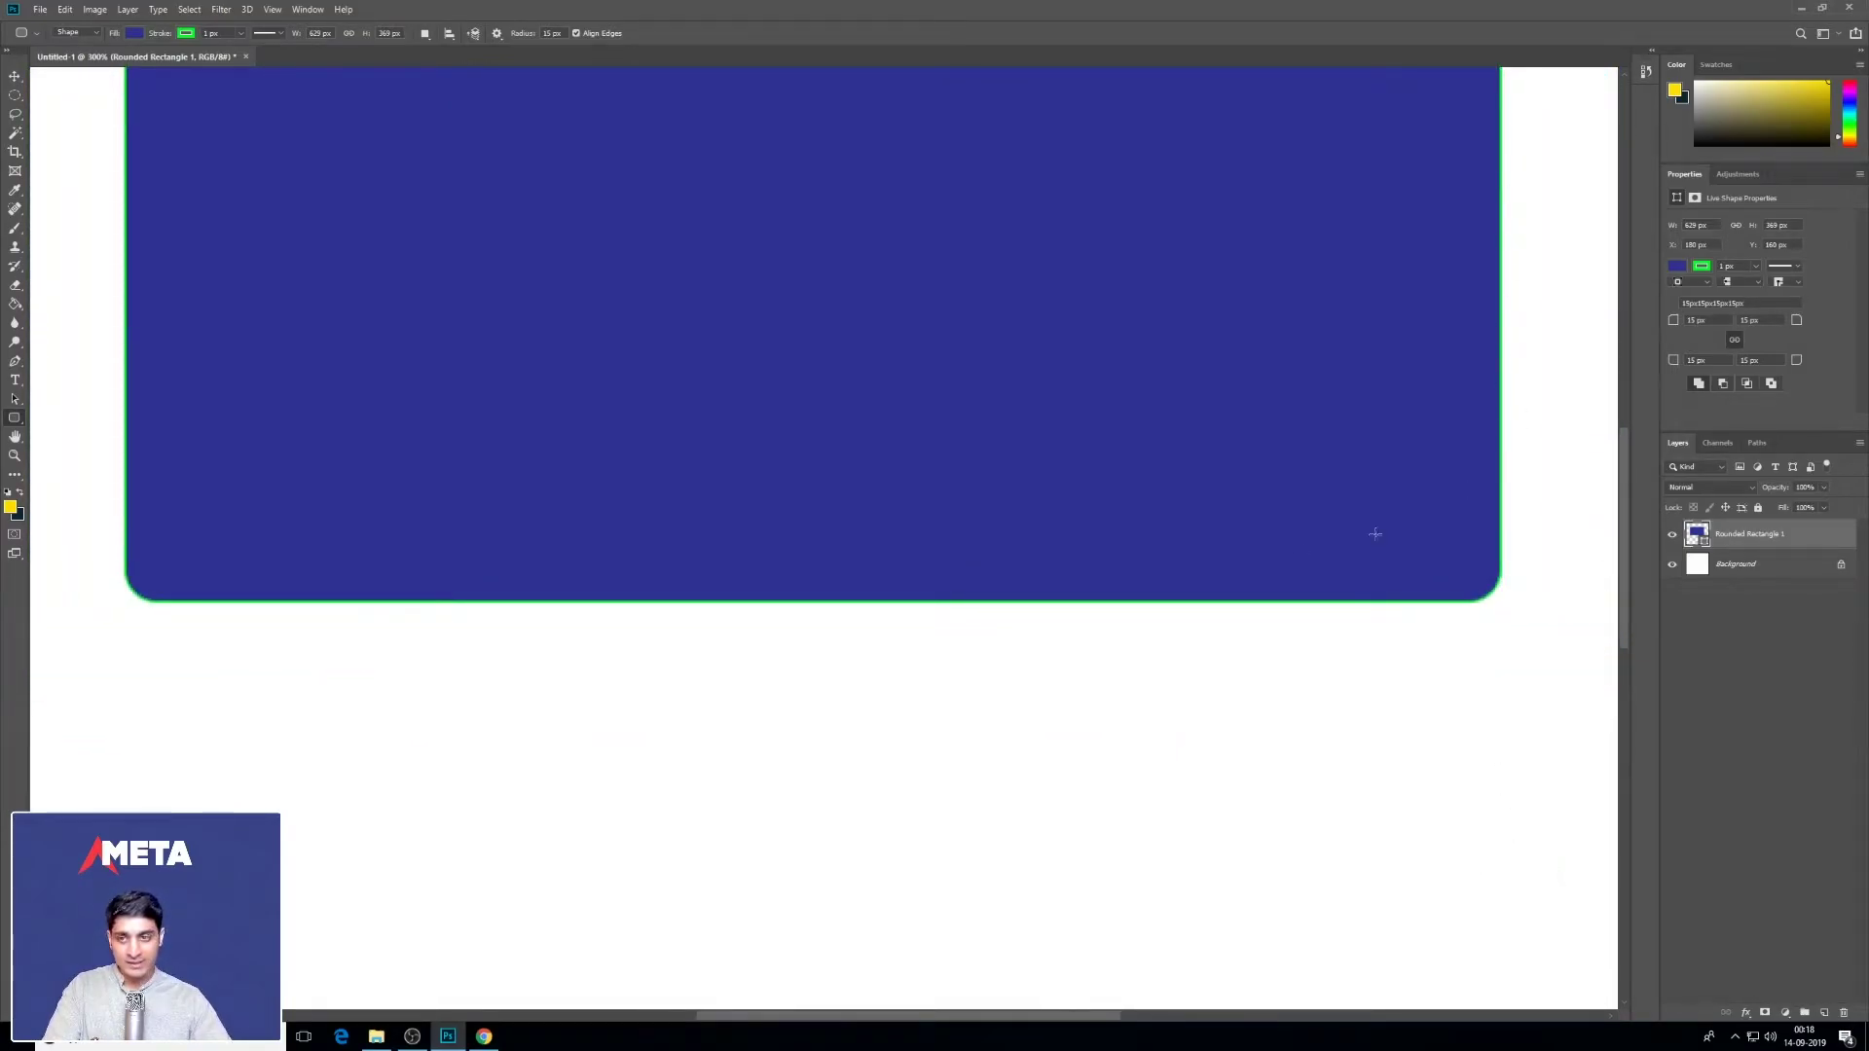
scroll(132, 351, "up", 5)
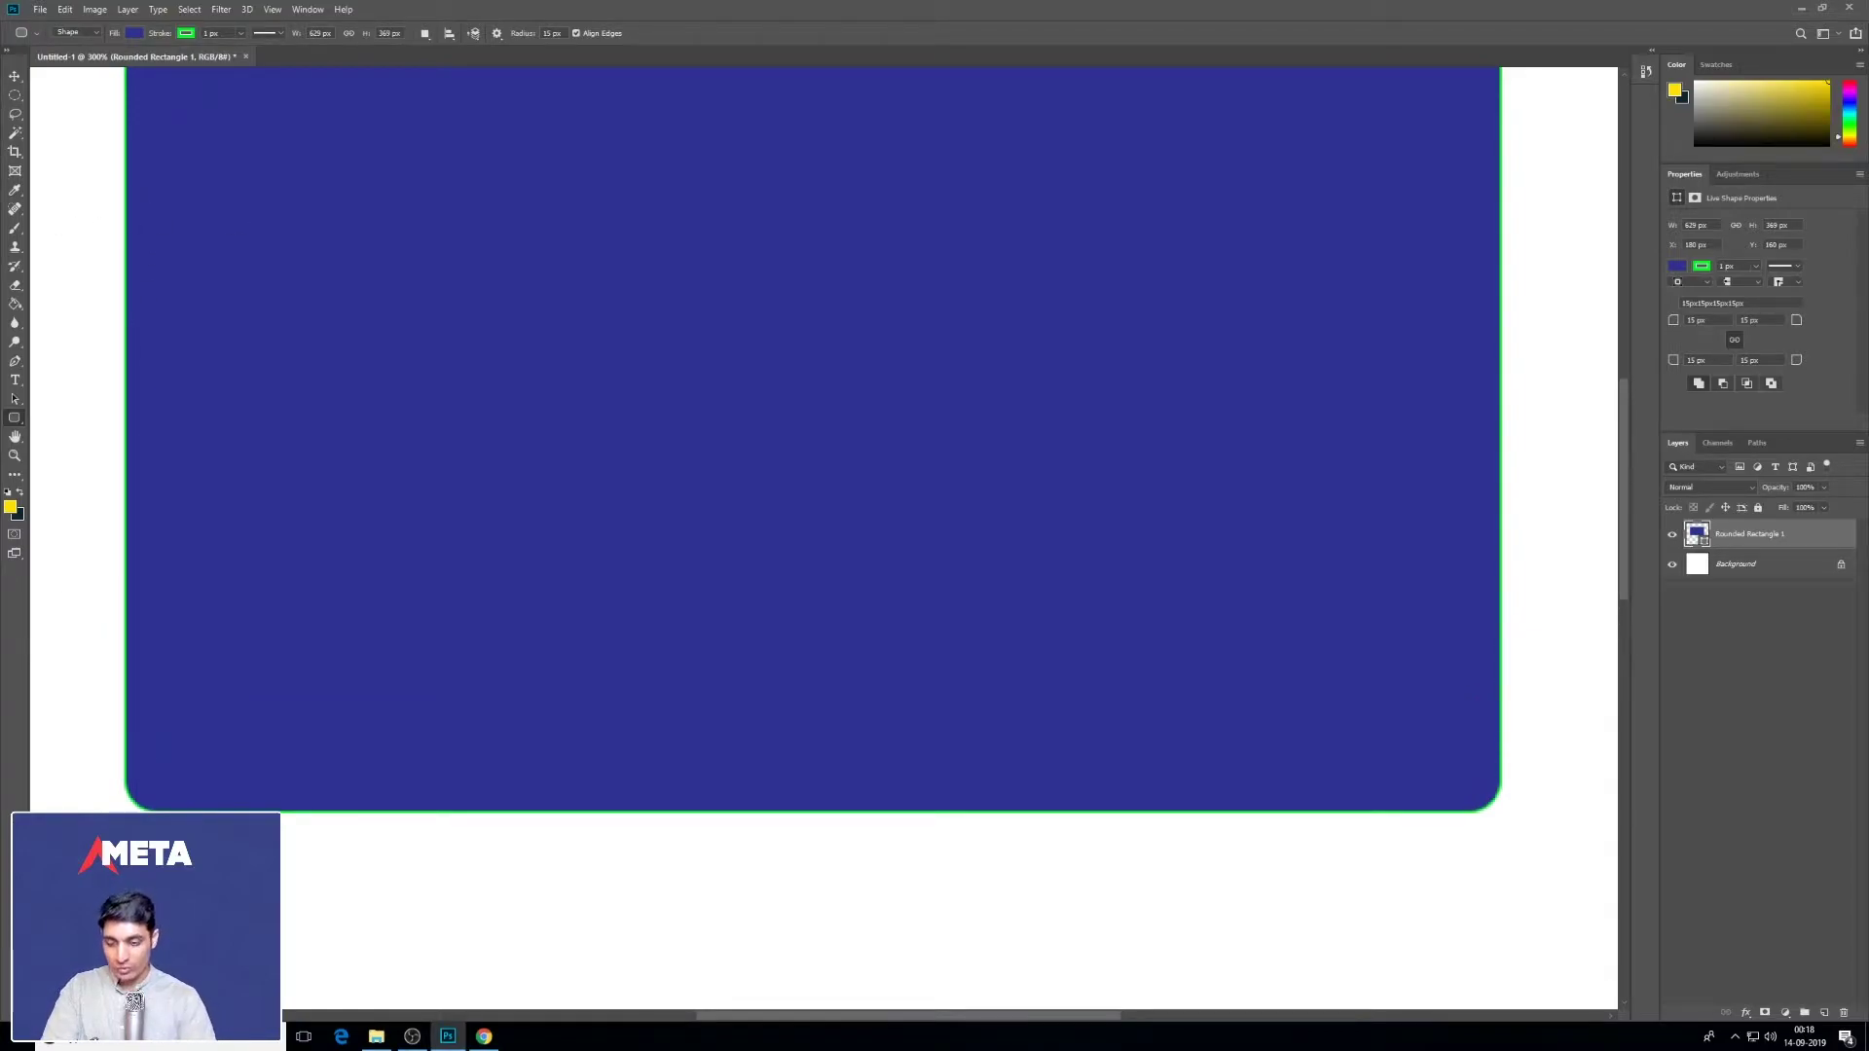
key("ctrl+minus")
key("ctrl+minus")
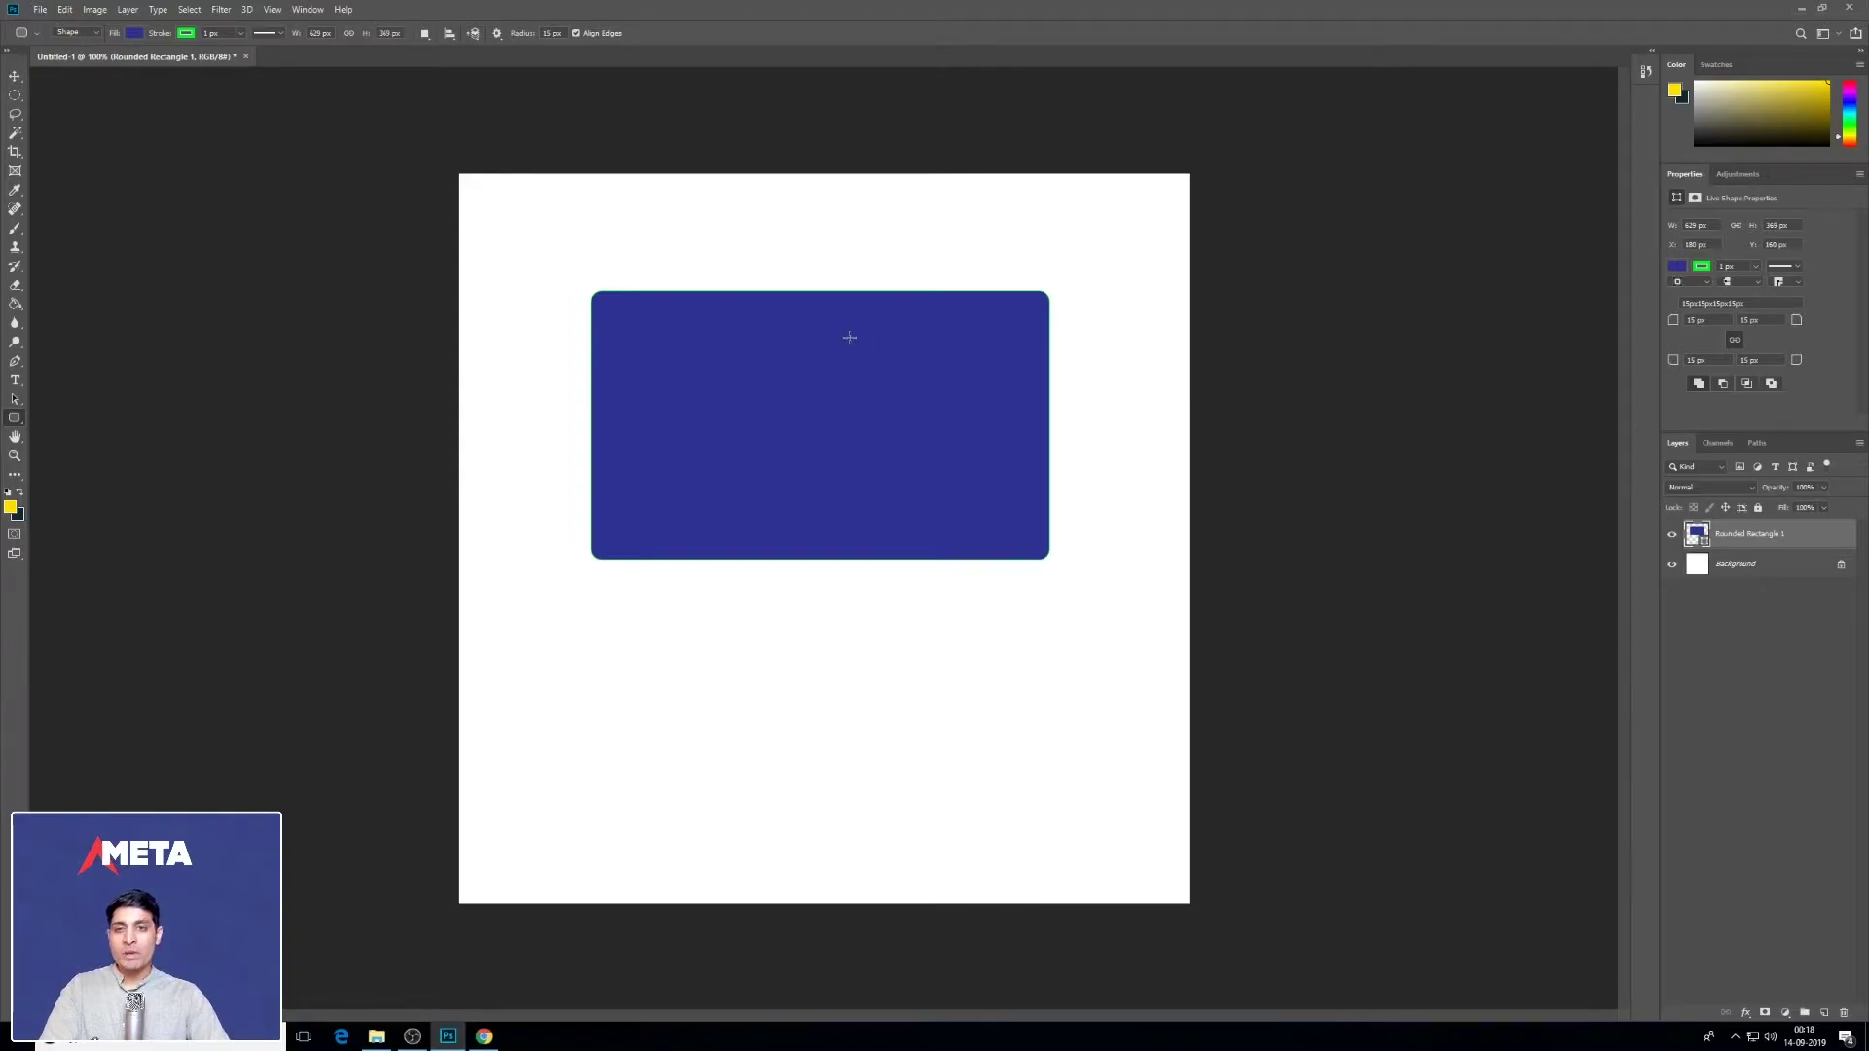
Step: Try moving the blue rounded rectangle with the Move Tool, and delete the shape from the canvas
left_click(16, 78)
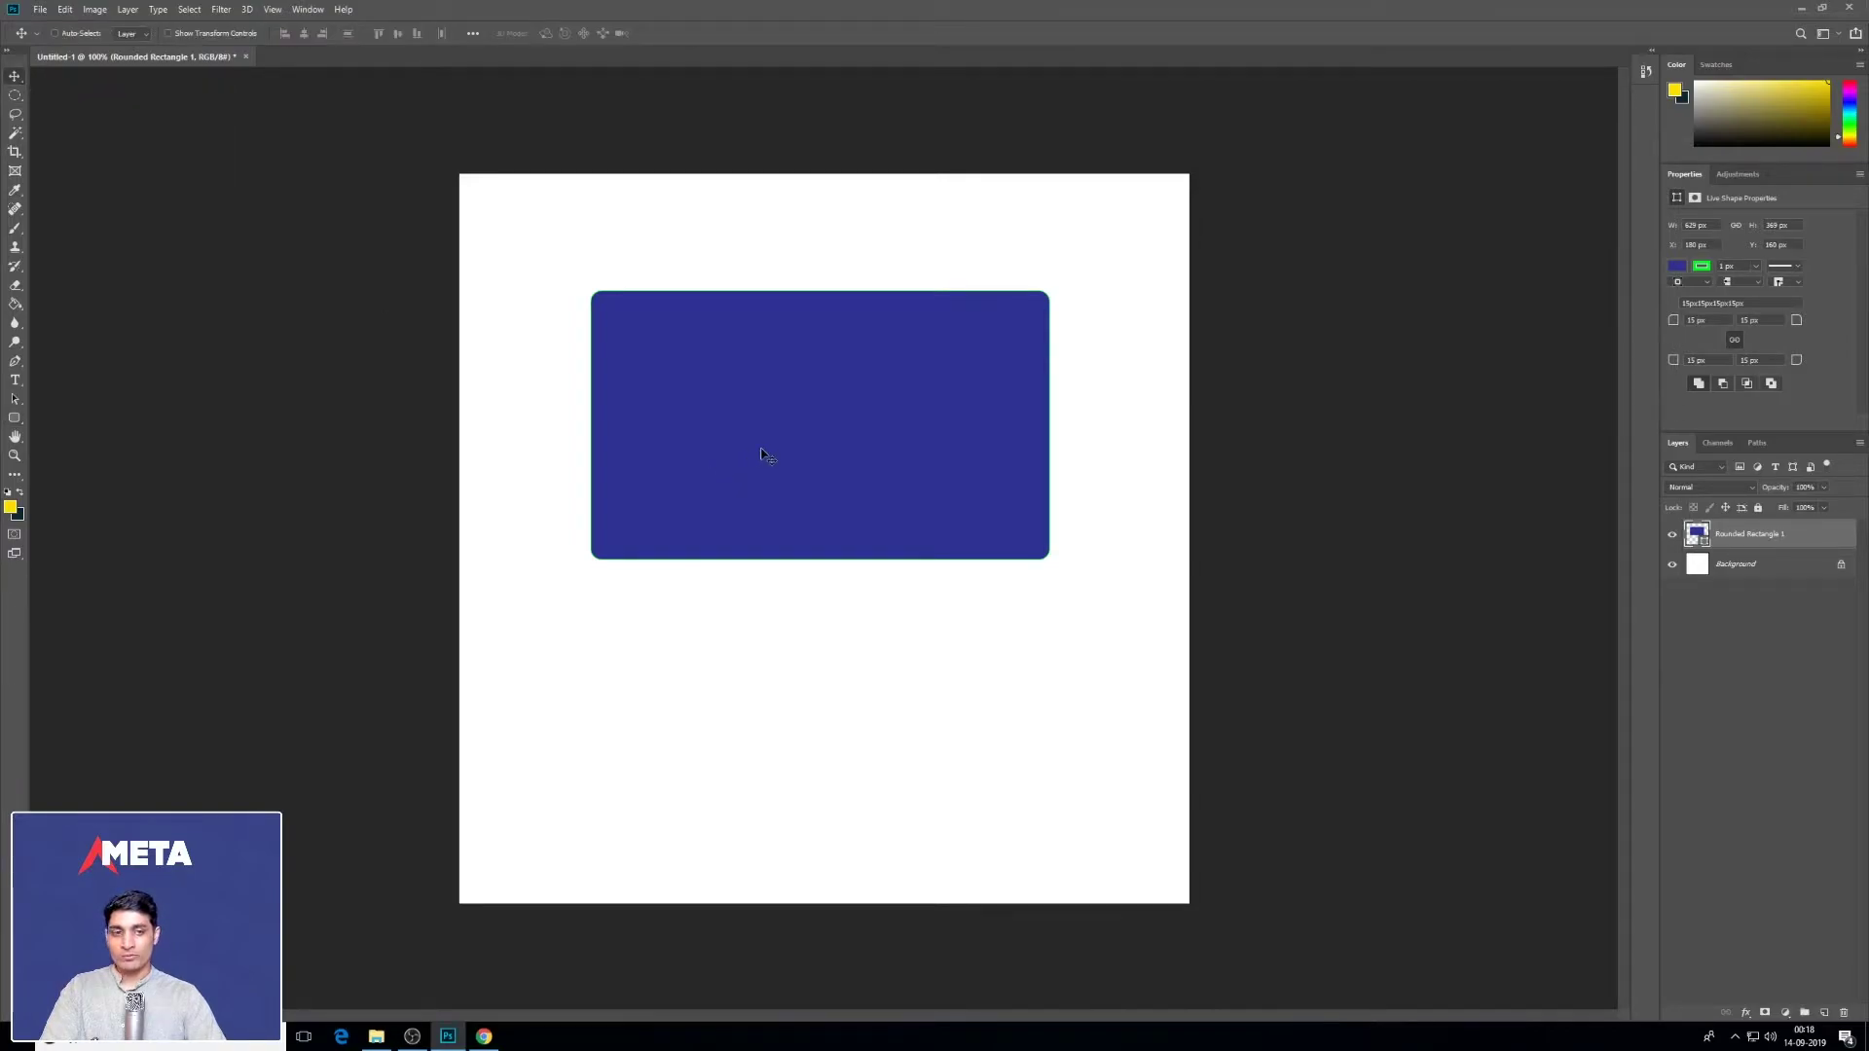
mouse_move(837, 404)
left_mouse_down()
mouse_move(809, 613)
mouse_move(951, 508)
mouse_move(886, 374)
mouse_move(759, 370)
mouse_move(878, 371)
mouse_move(828, 482)
mouse_move(904, 435)
mouse_move(869, 449)
mouse_move(838, 431)
left_mouse_up()
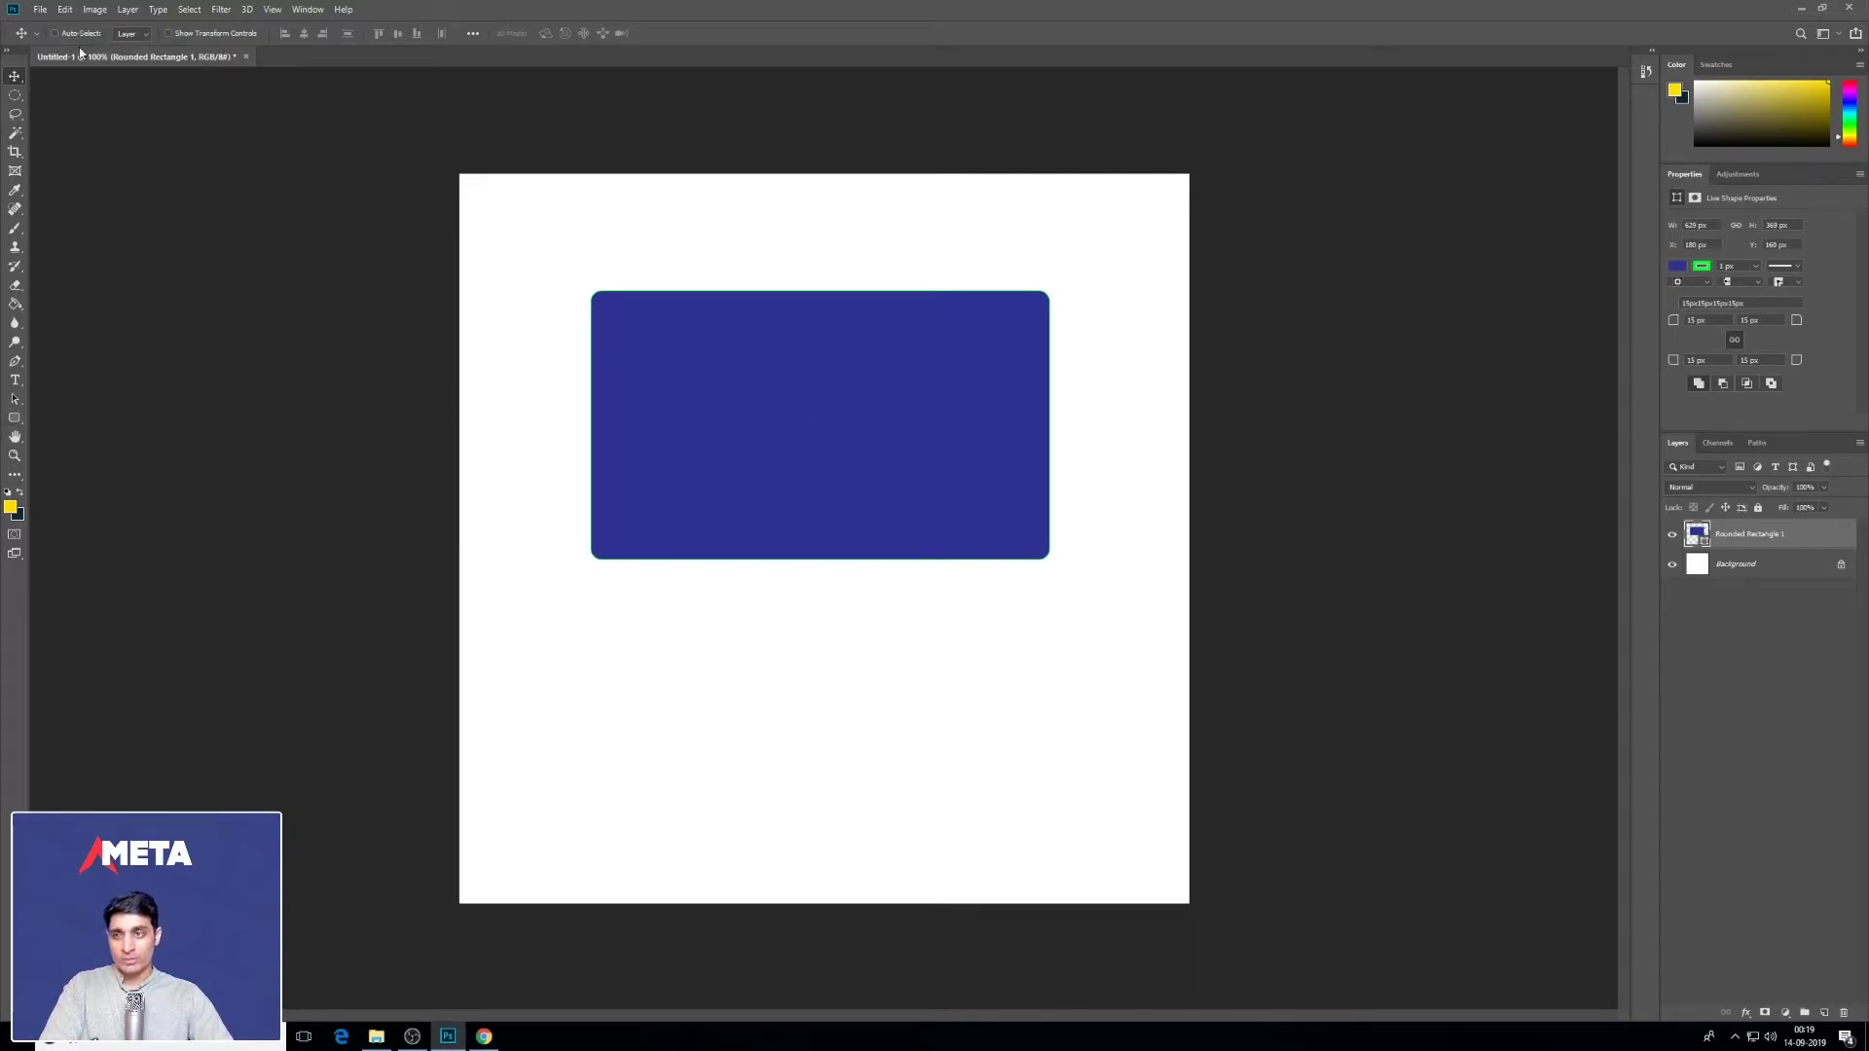
key("u")
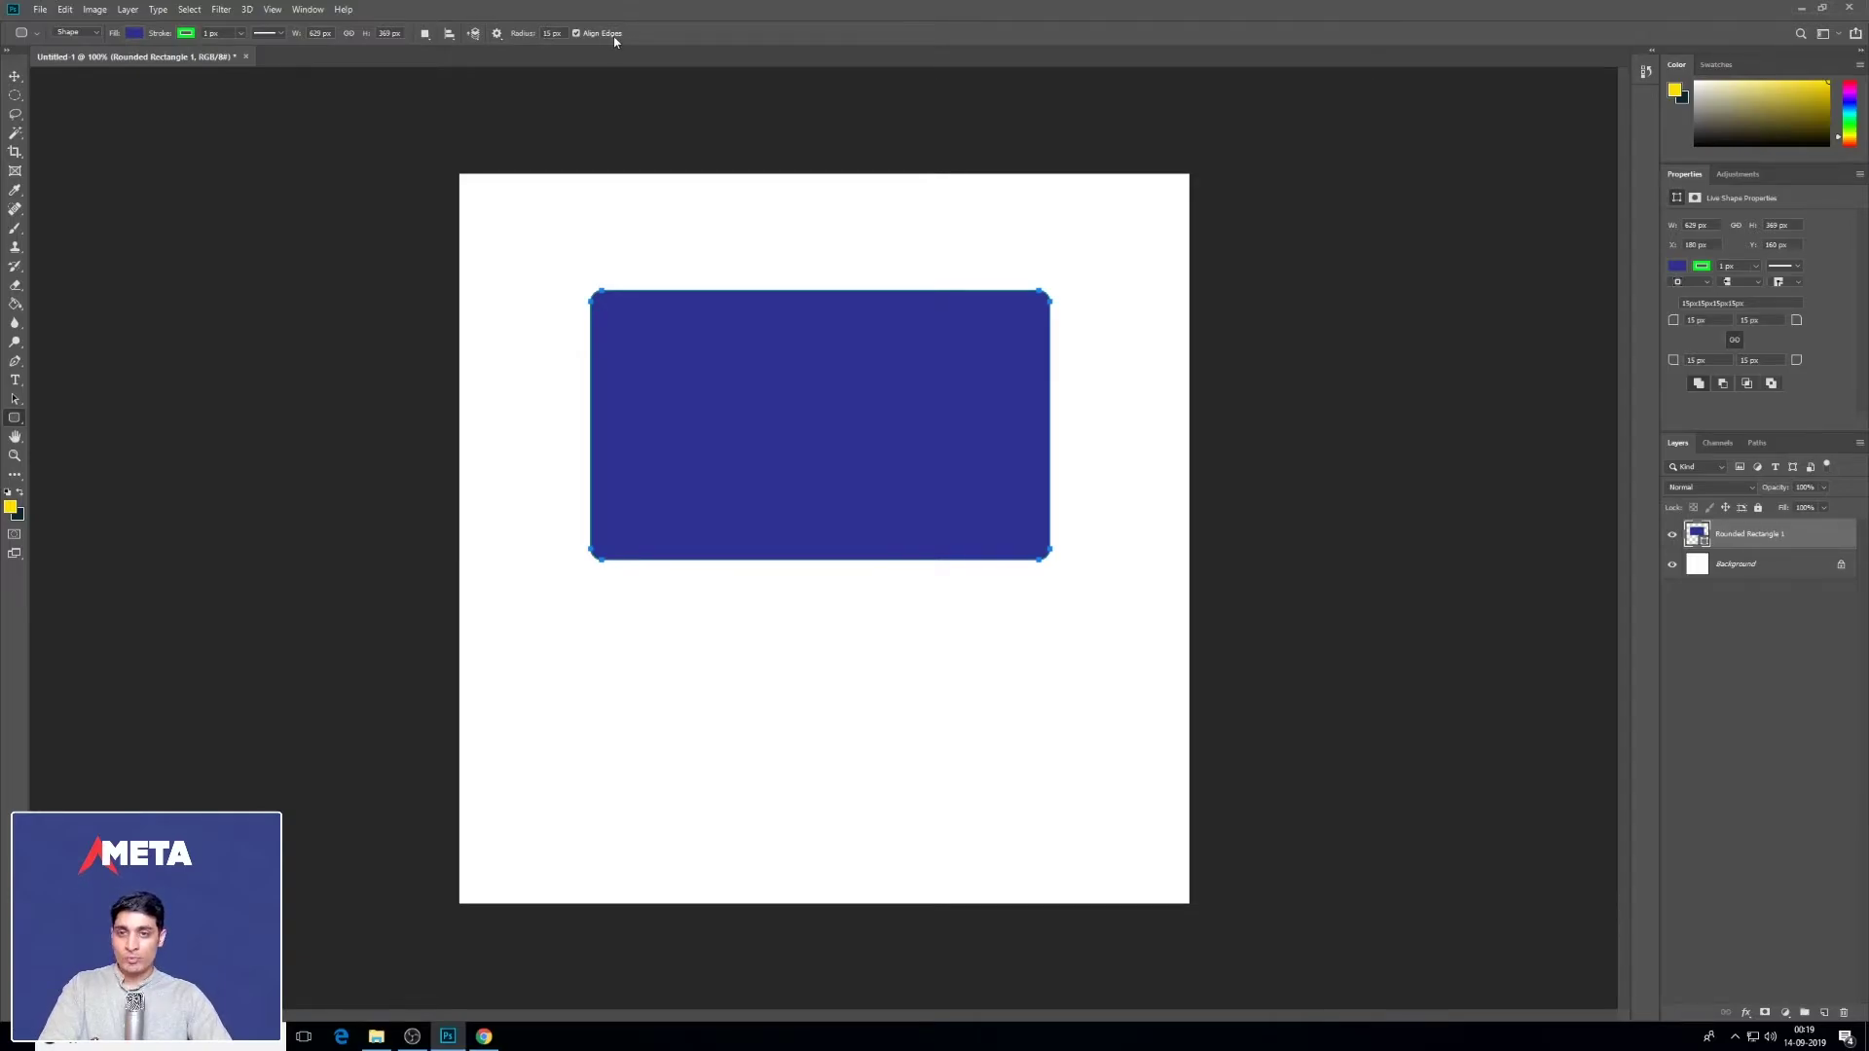
key("Delete")
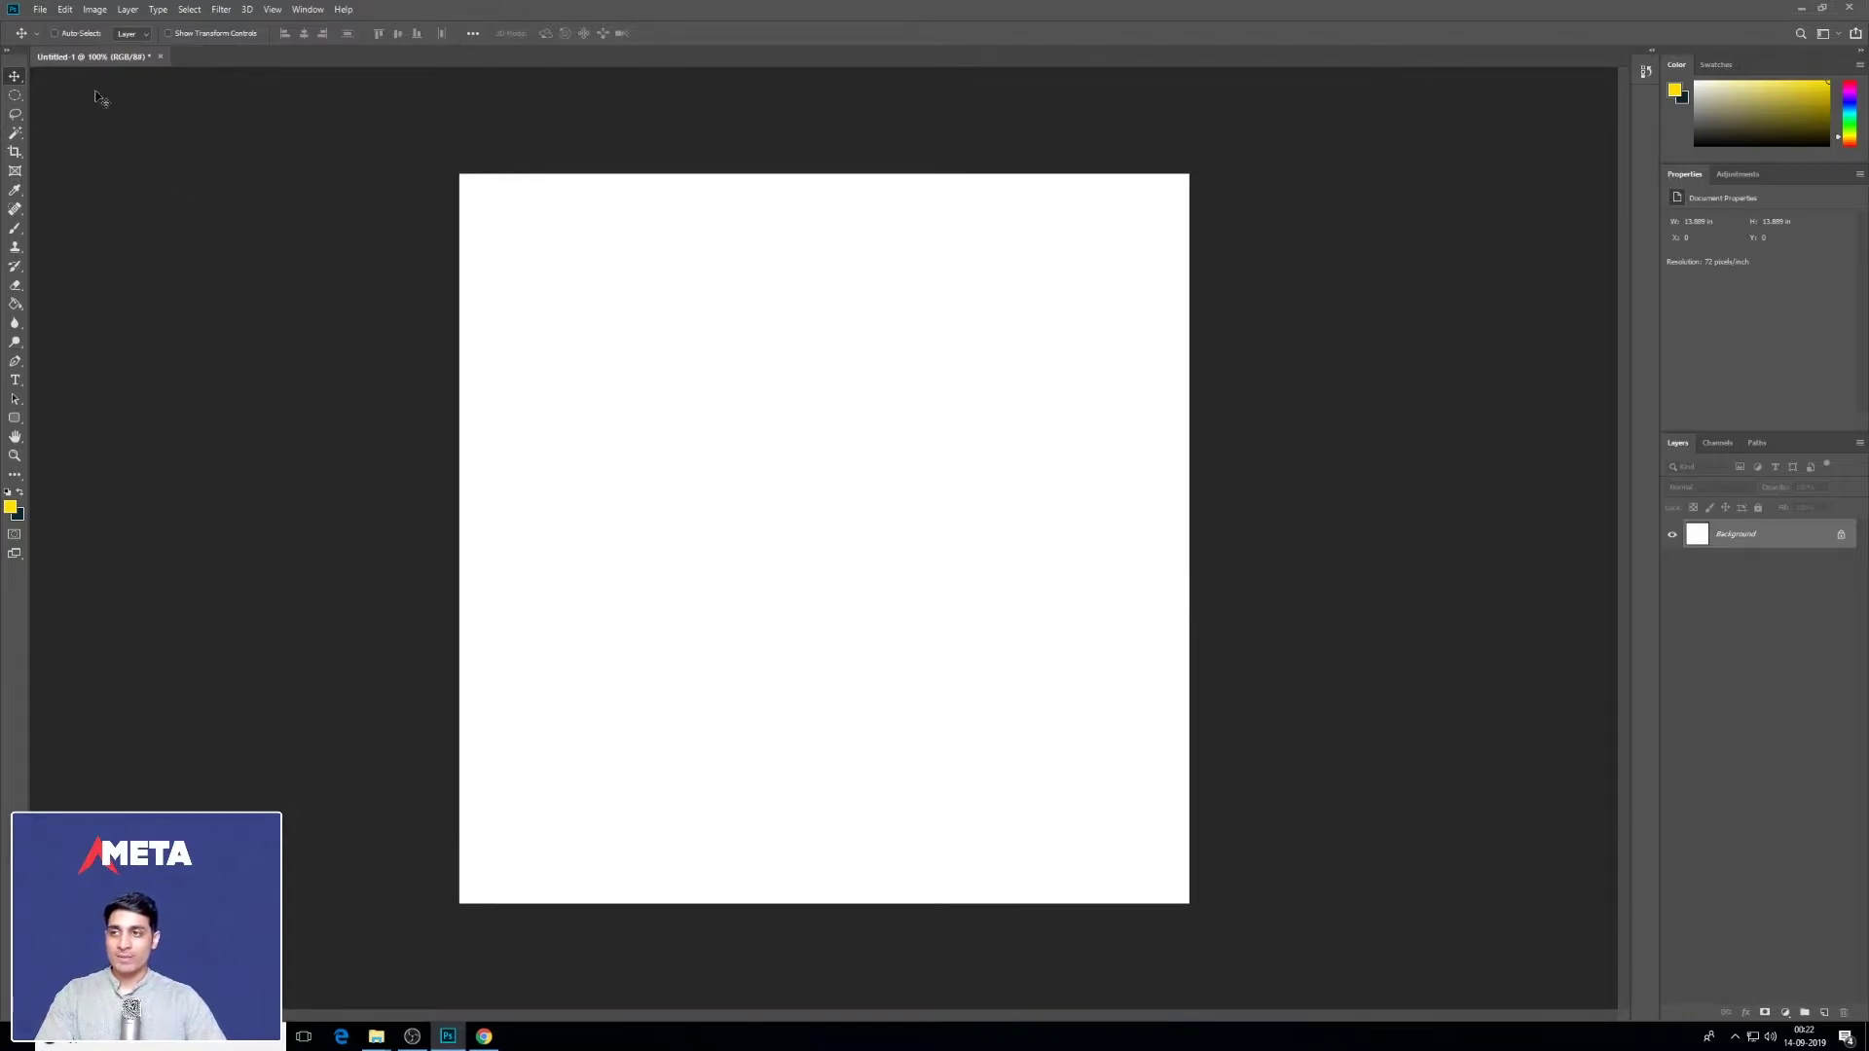
Step: Place the harley image from the Desktop into the document as an embedded object
left_click(43, 9)
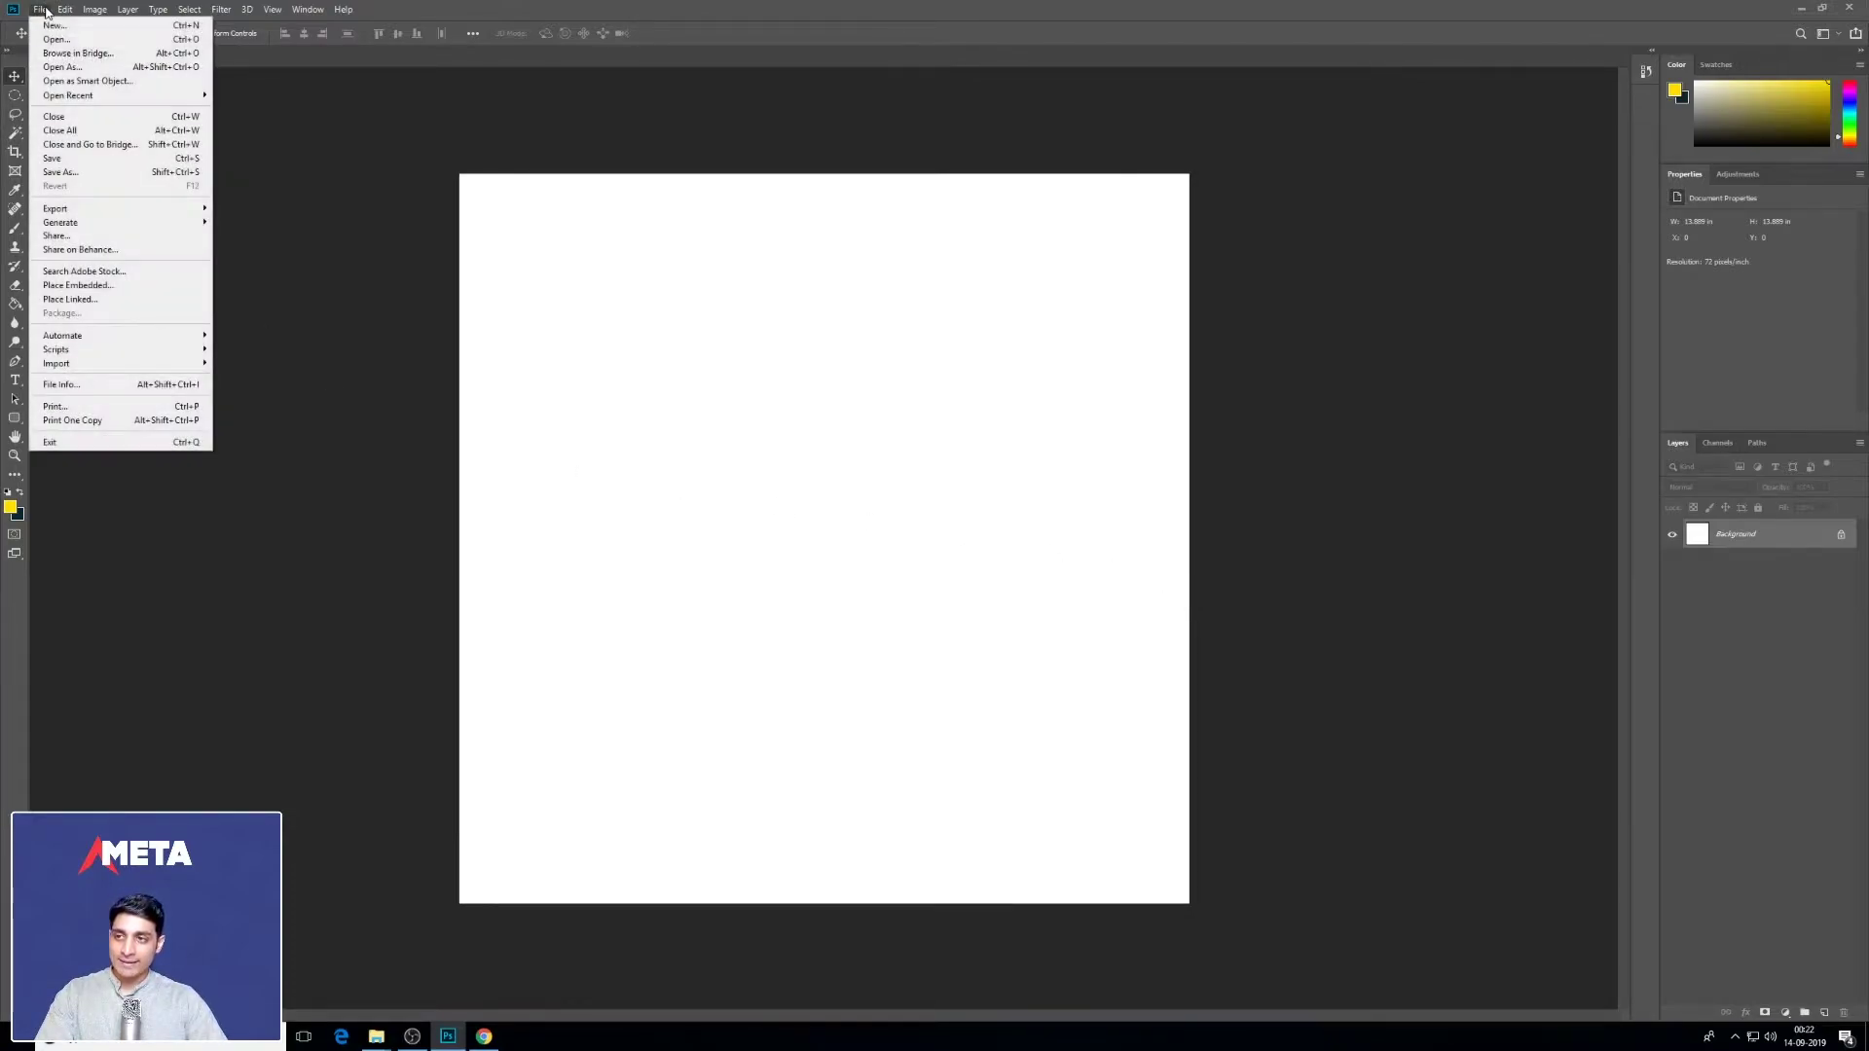
left_click(118, 293)
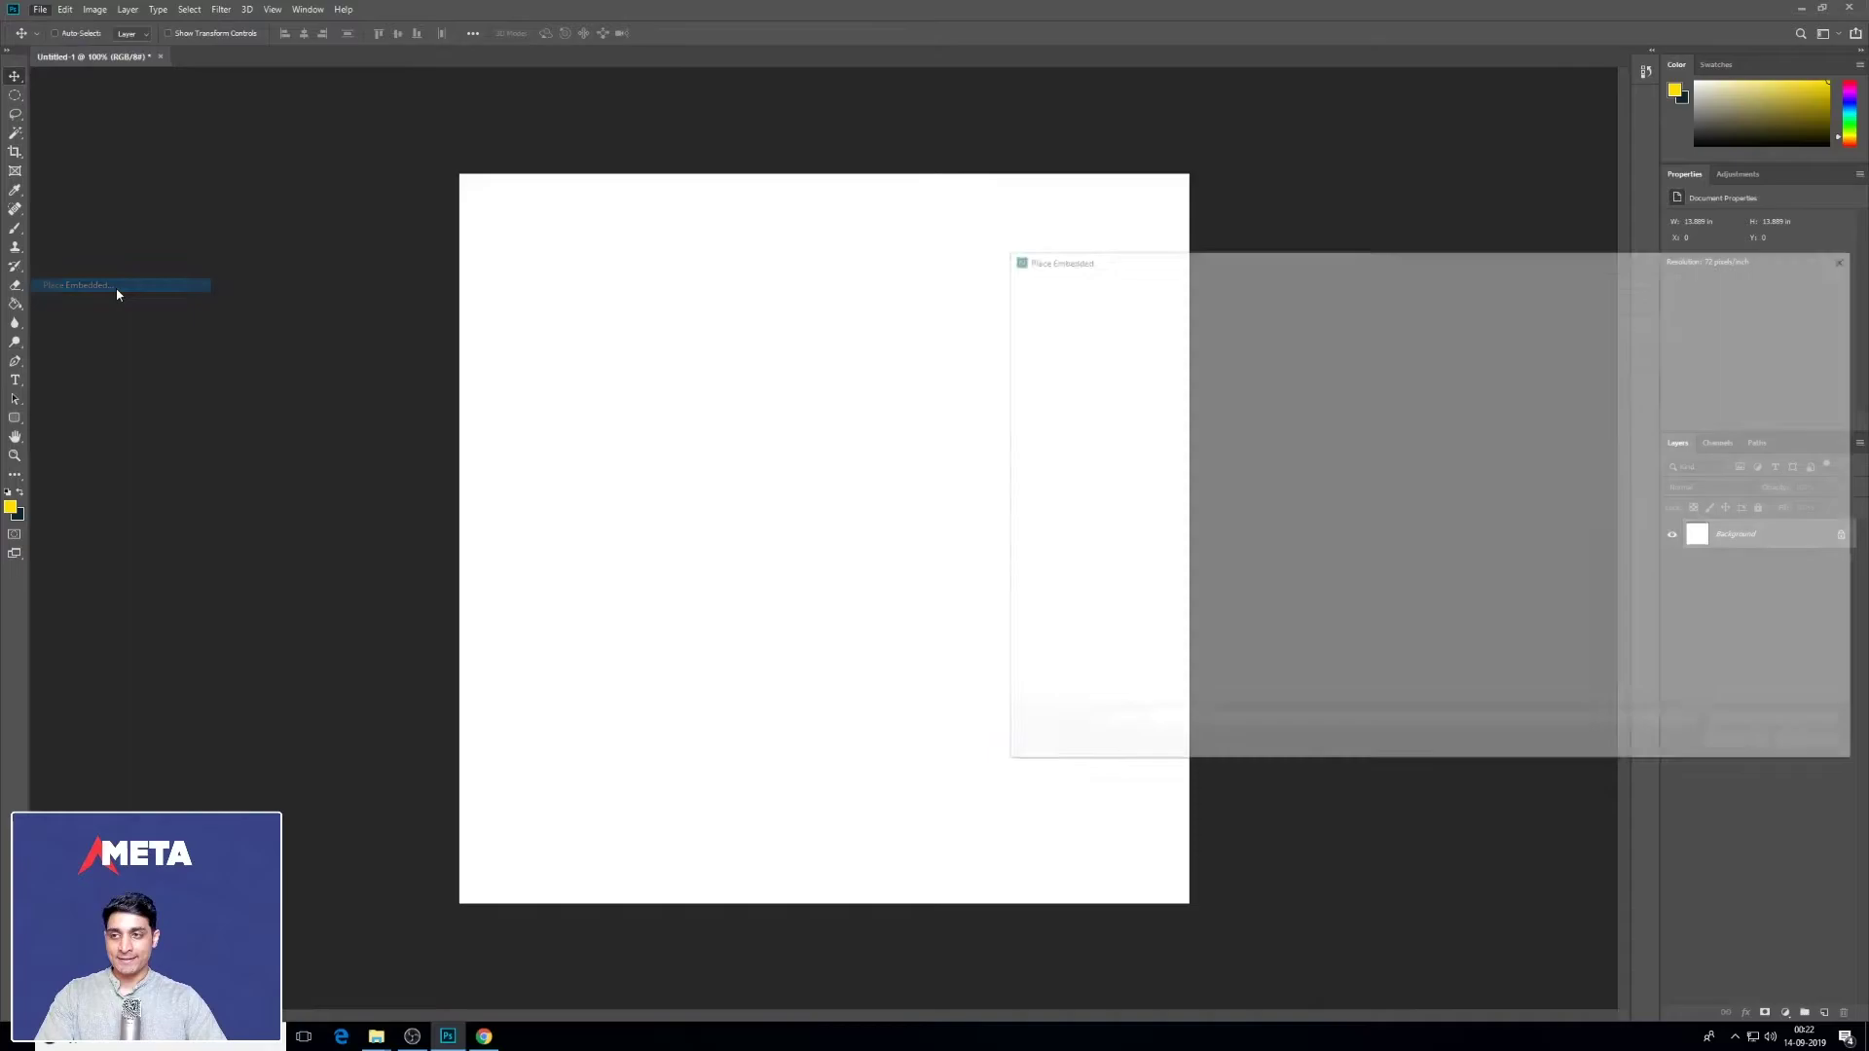
left_click_drag(1235, 261, 878, 198)
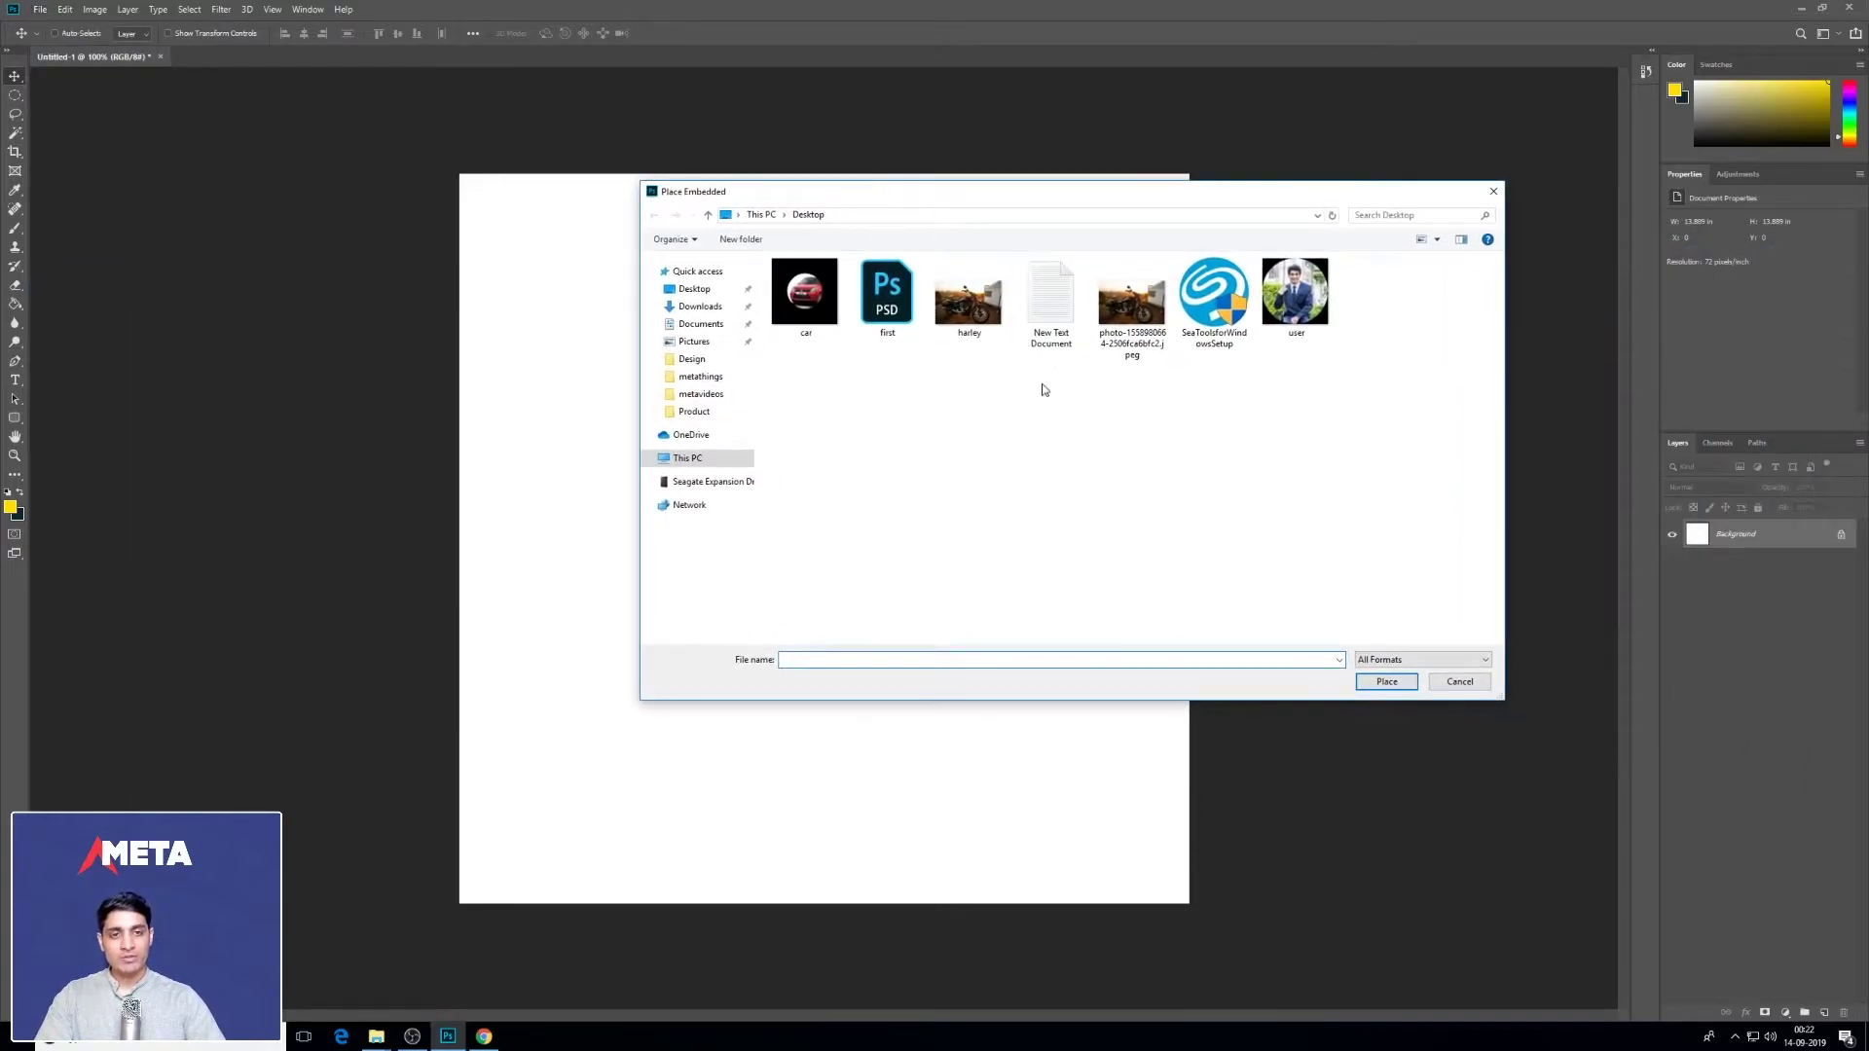
left_click(972, 316)
left_click(1385, 681)
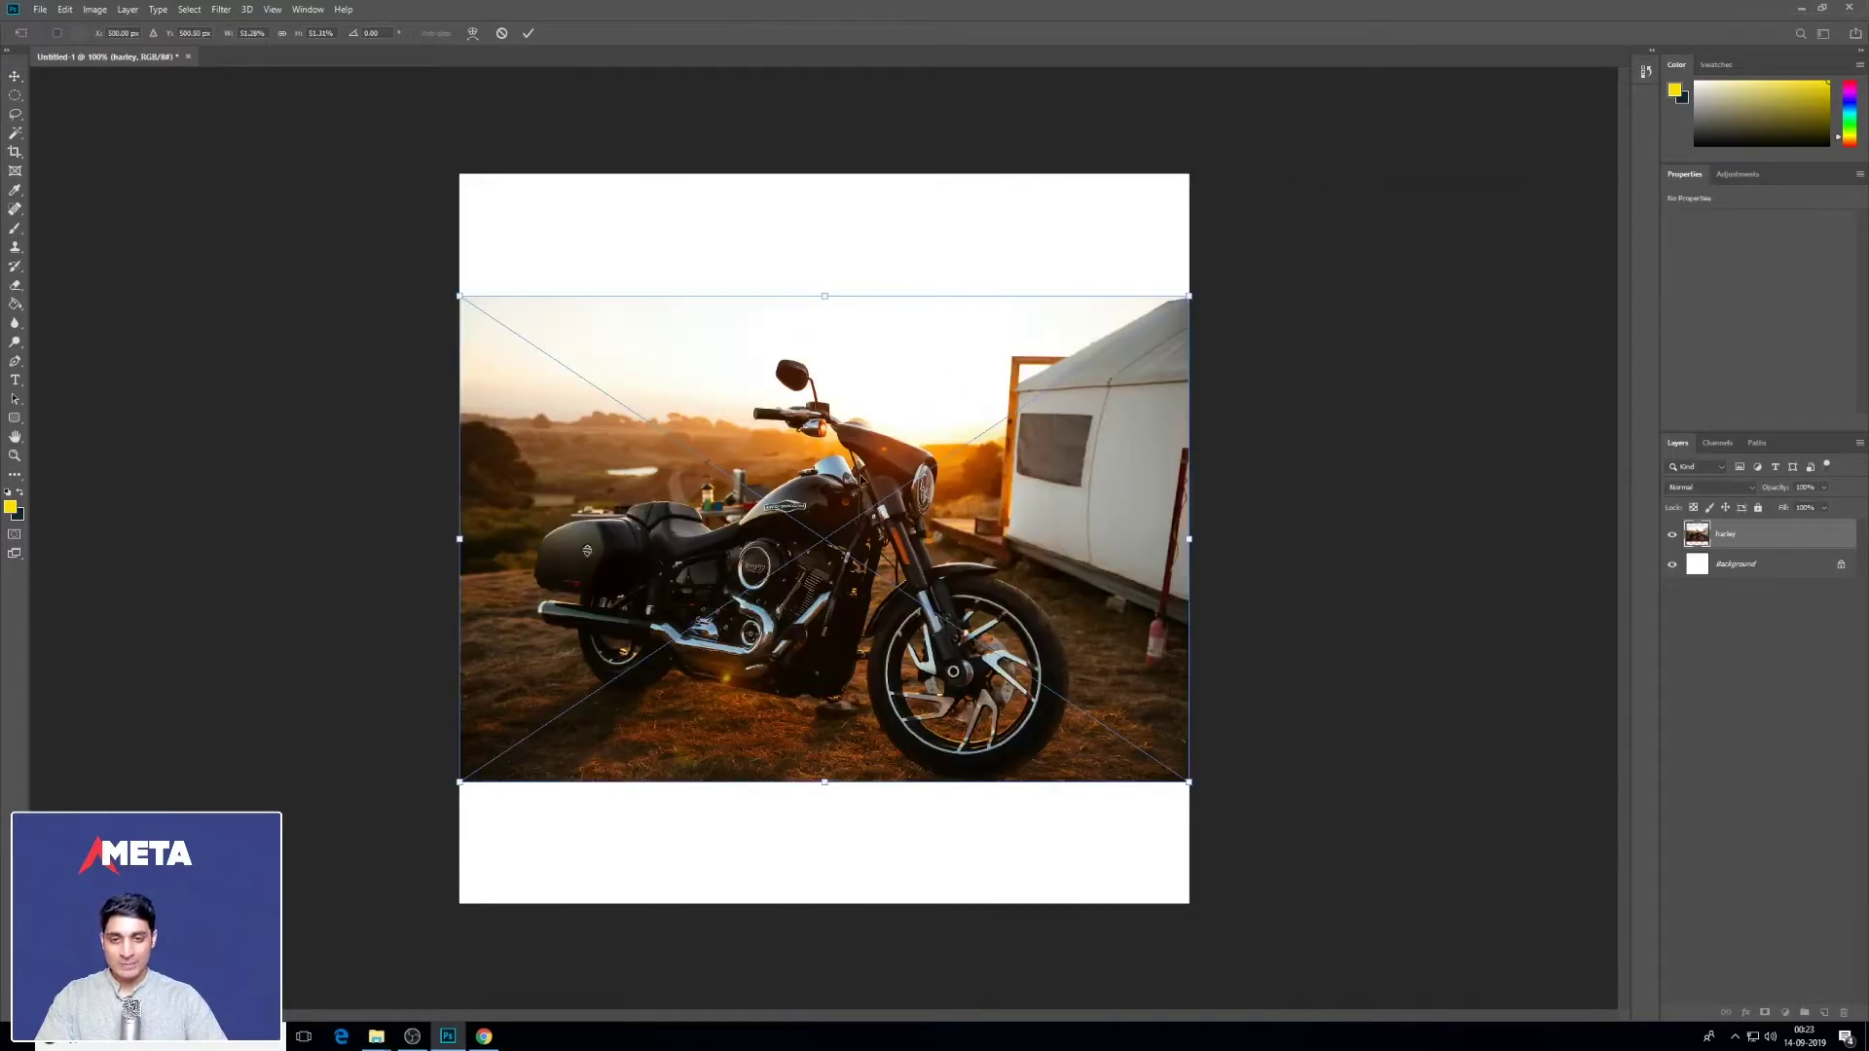
Step: Move the placed motorcycle photo up by about 55 px and commit the placement
left_click_drag(844, 490, 847, 444)
left_click_drag(839, 450, 840, 452)
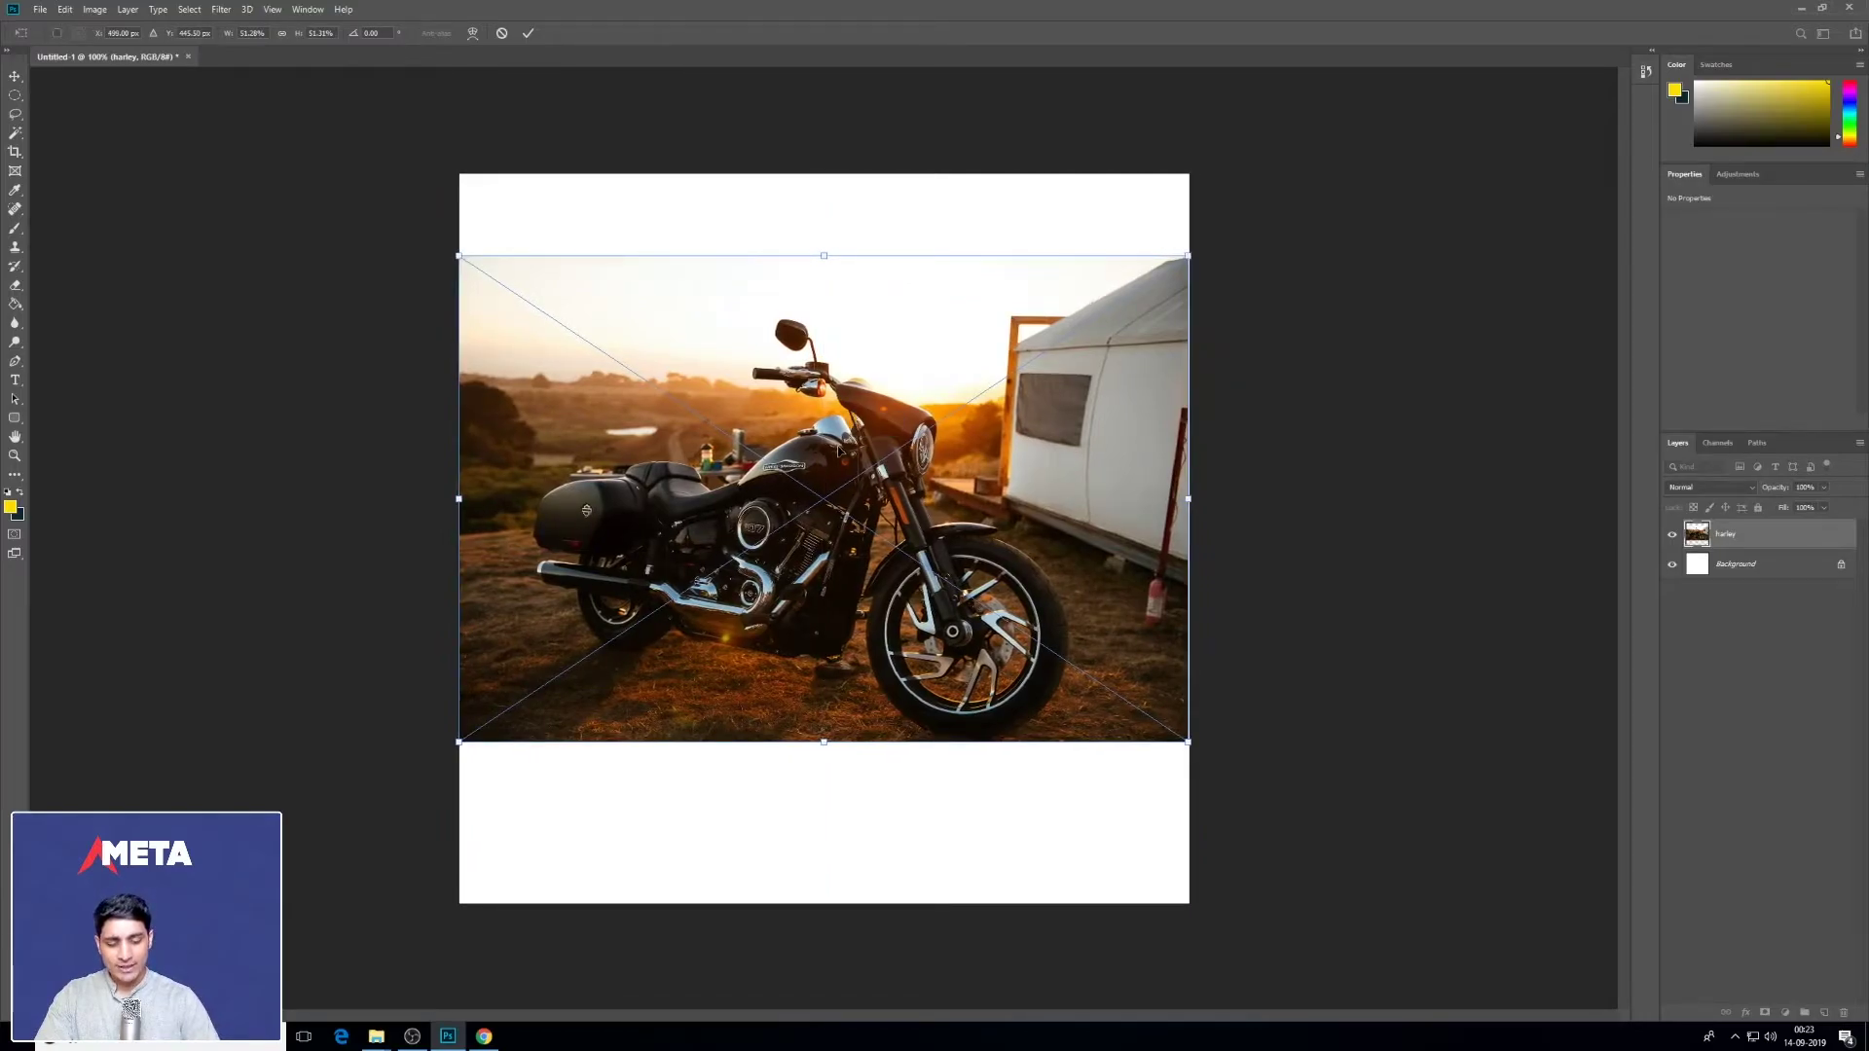
key("Return")
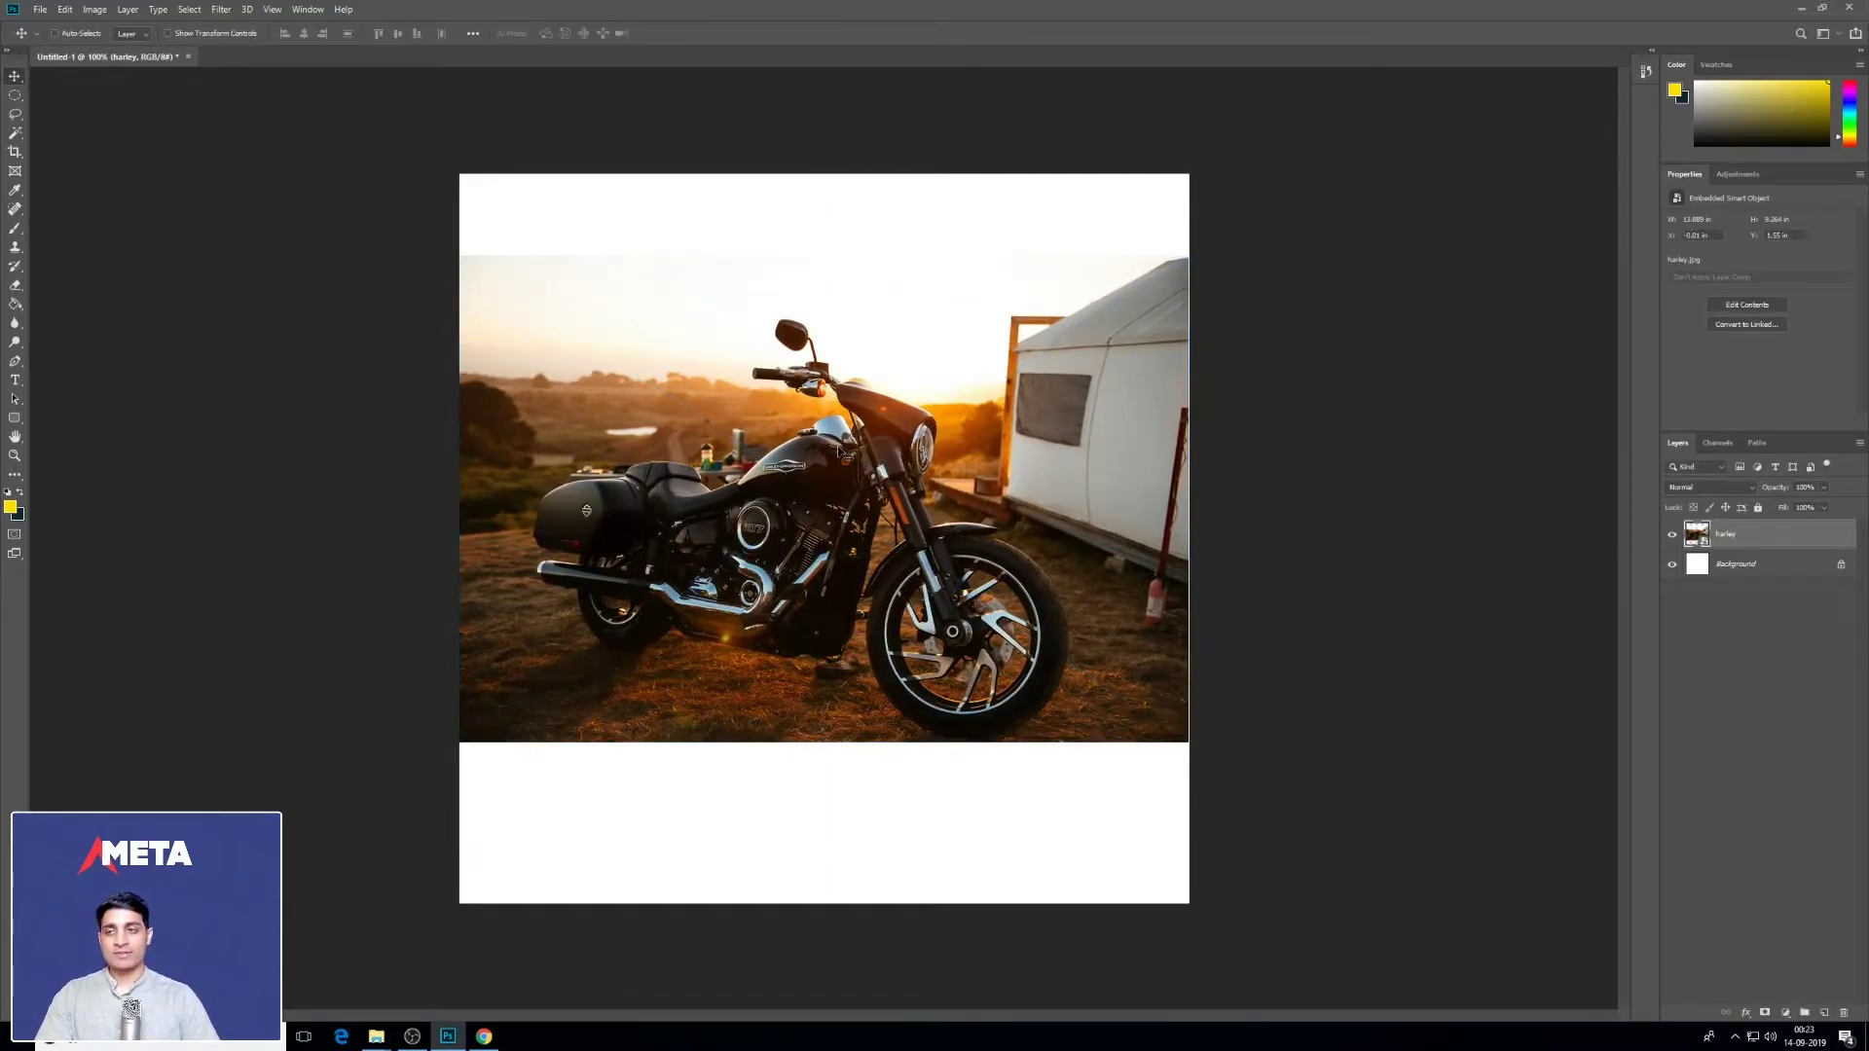
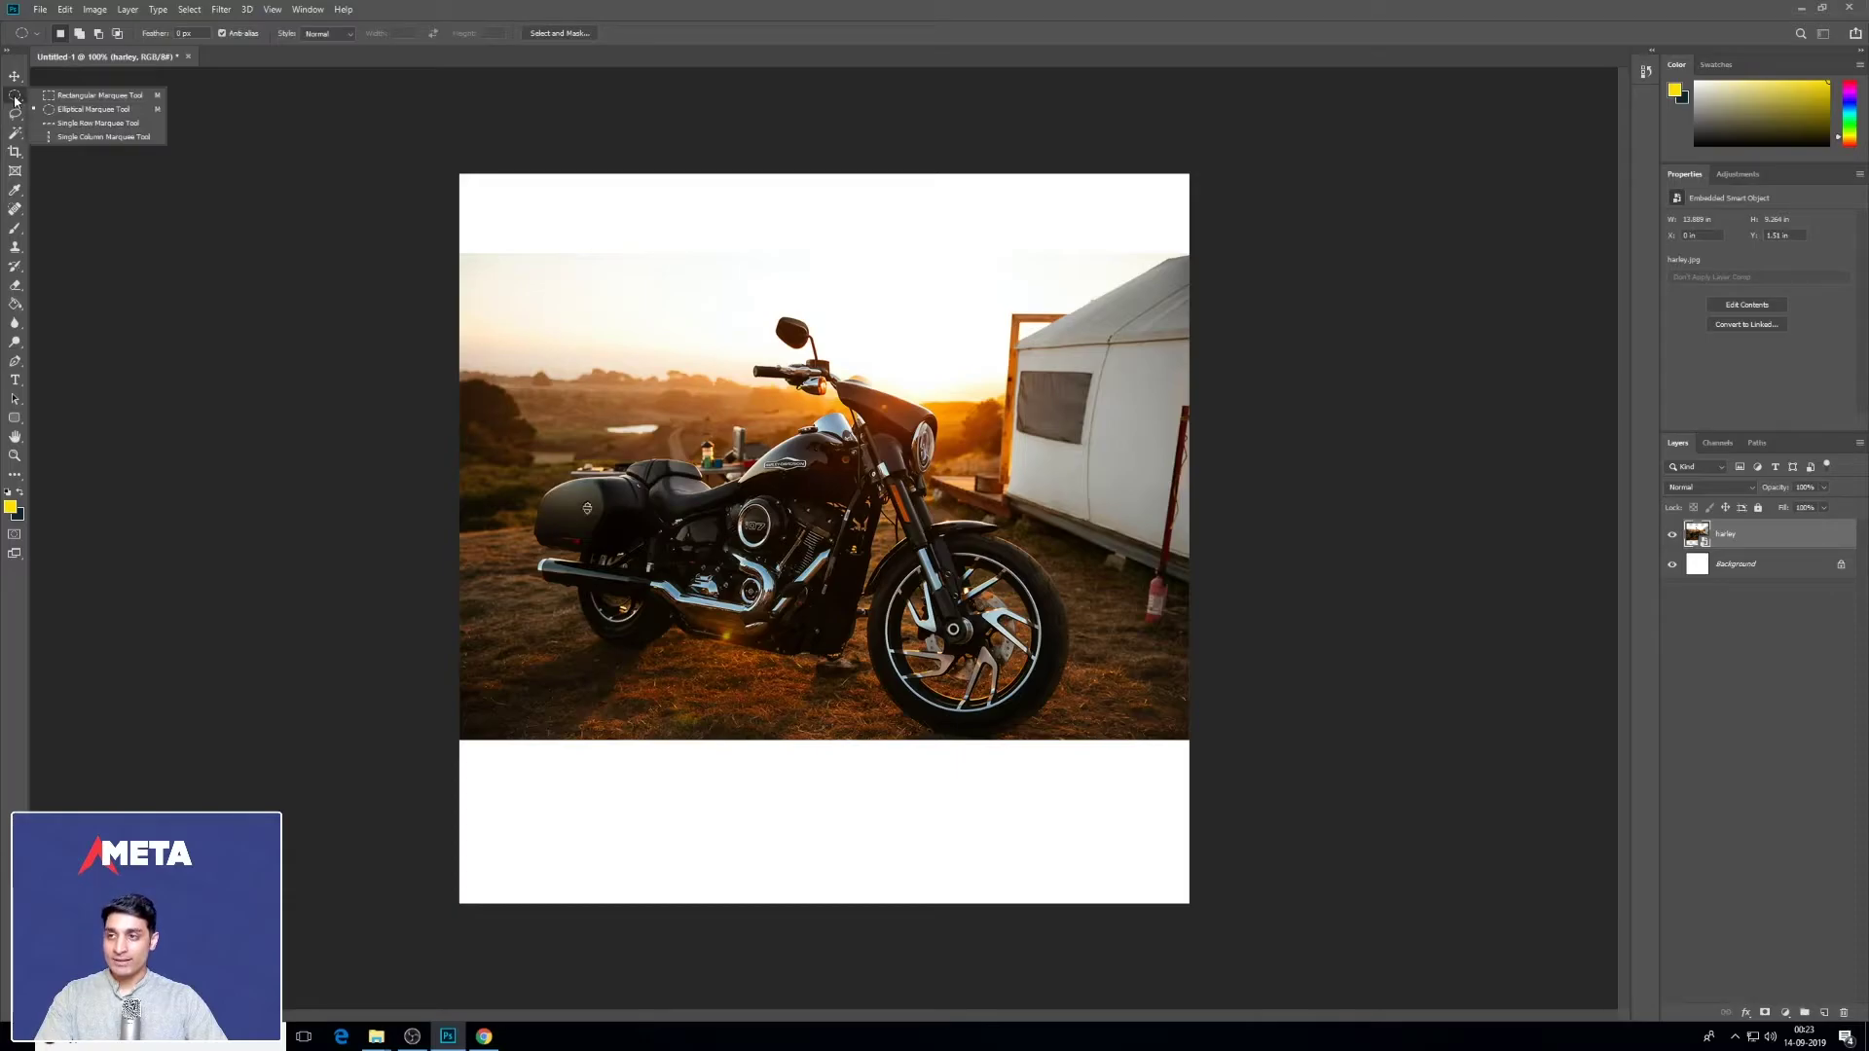
Step: Practise rectangular marquee selections on different parts of the motorcycle photo, and clear the selection
left_click(77, 100)
left_click_drag(459, 174, 1188, 564)
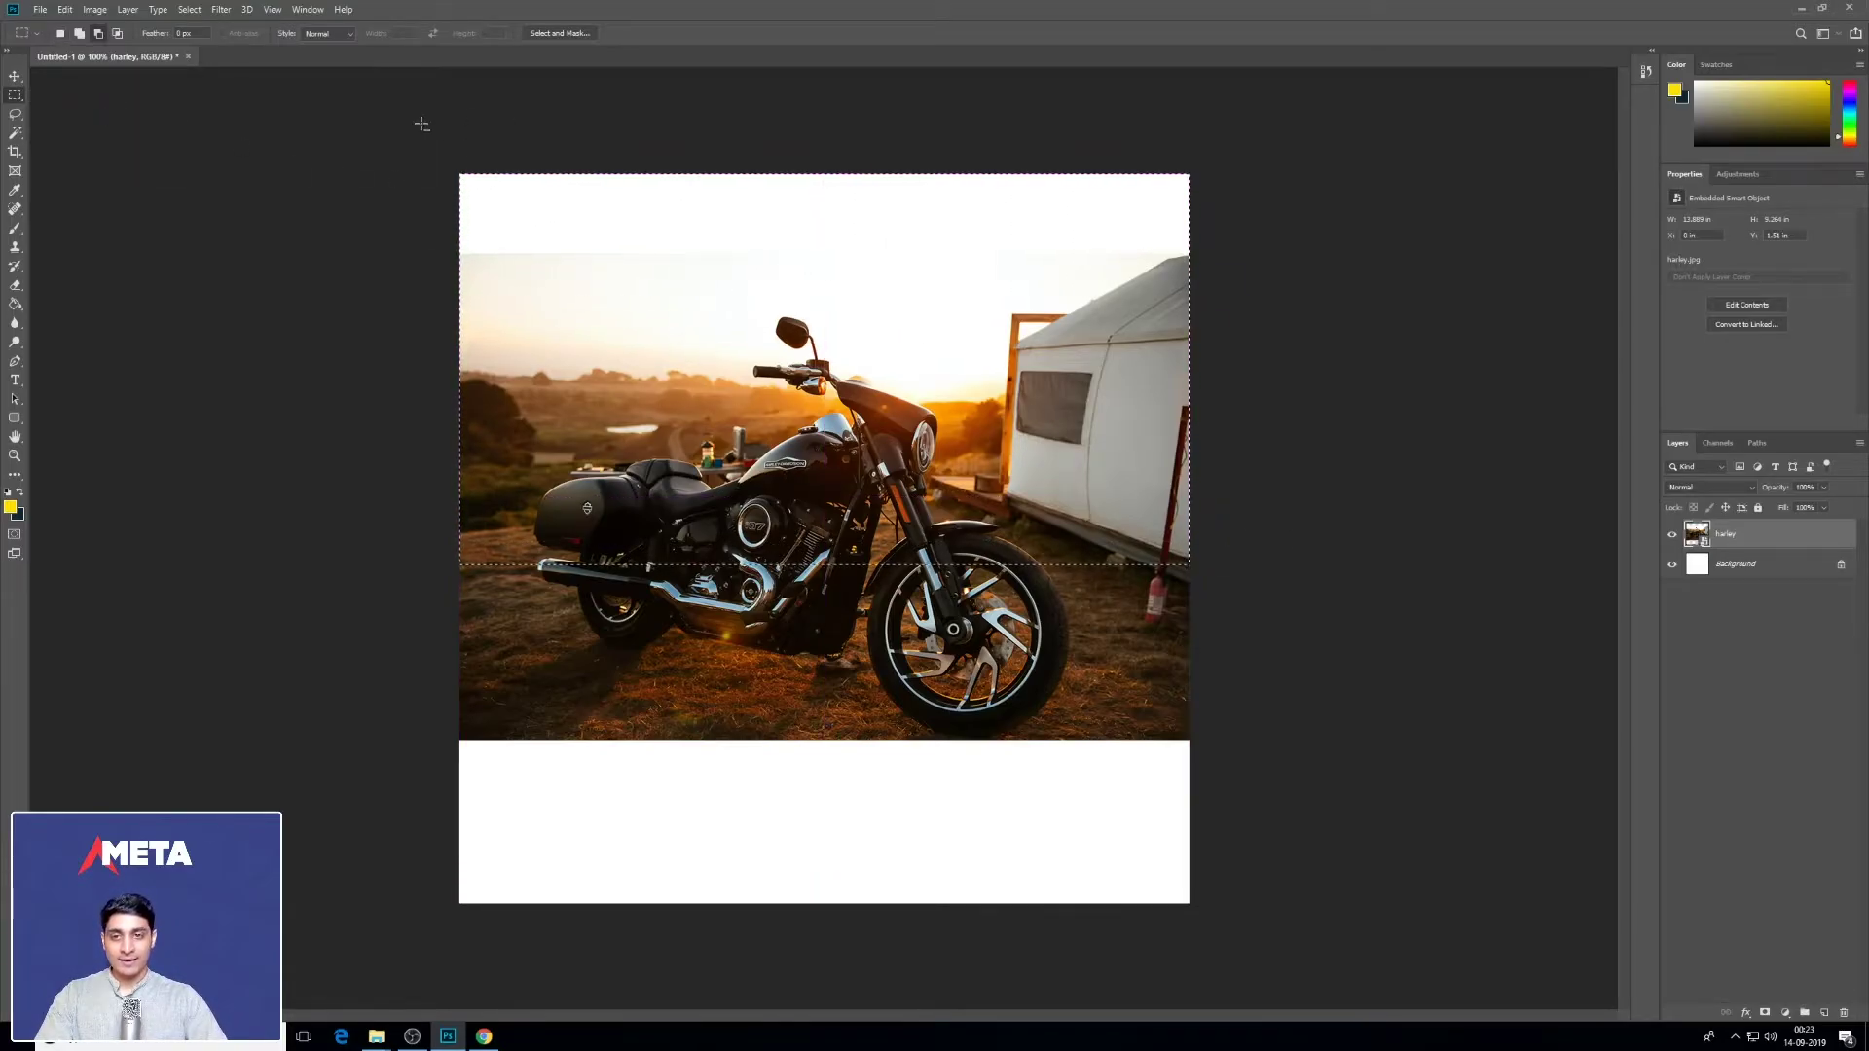
left_click_drag(408, 146, 873, 750)
left_click_drag(1030, 728, 459, 284)
left_click(425, 127)
left_click_drag(697, 285, 961, 513)
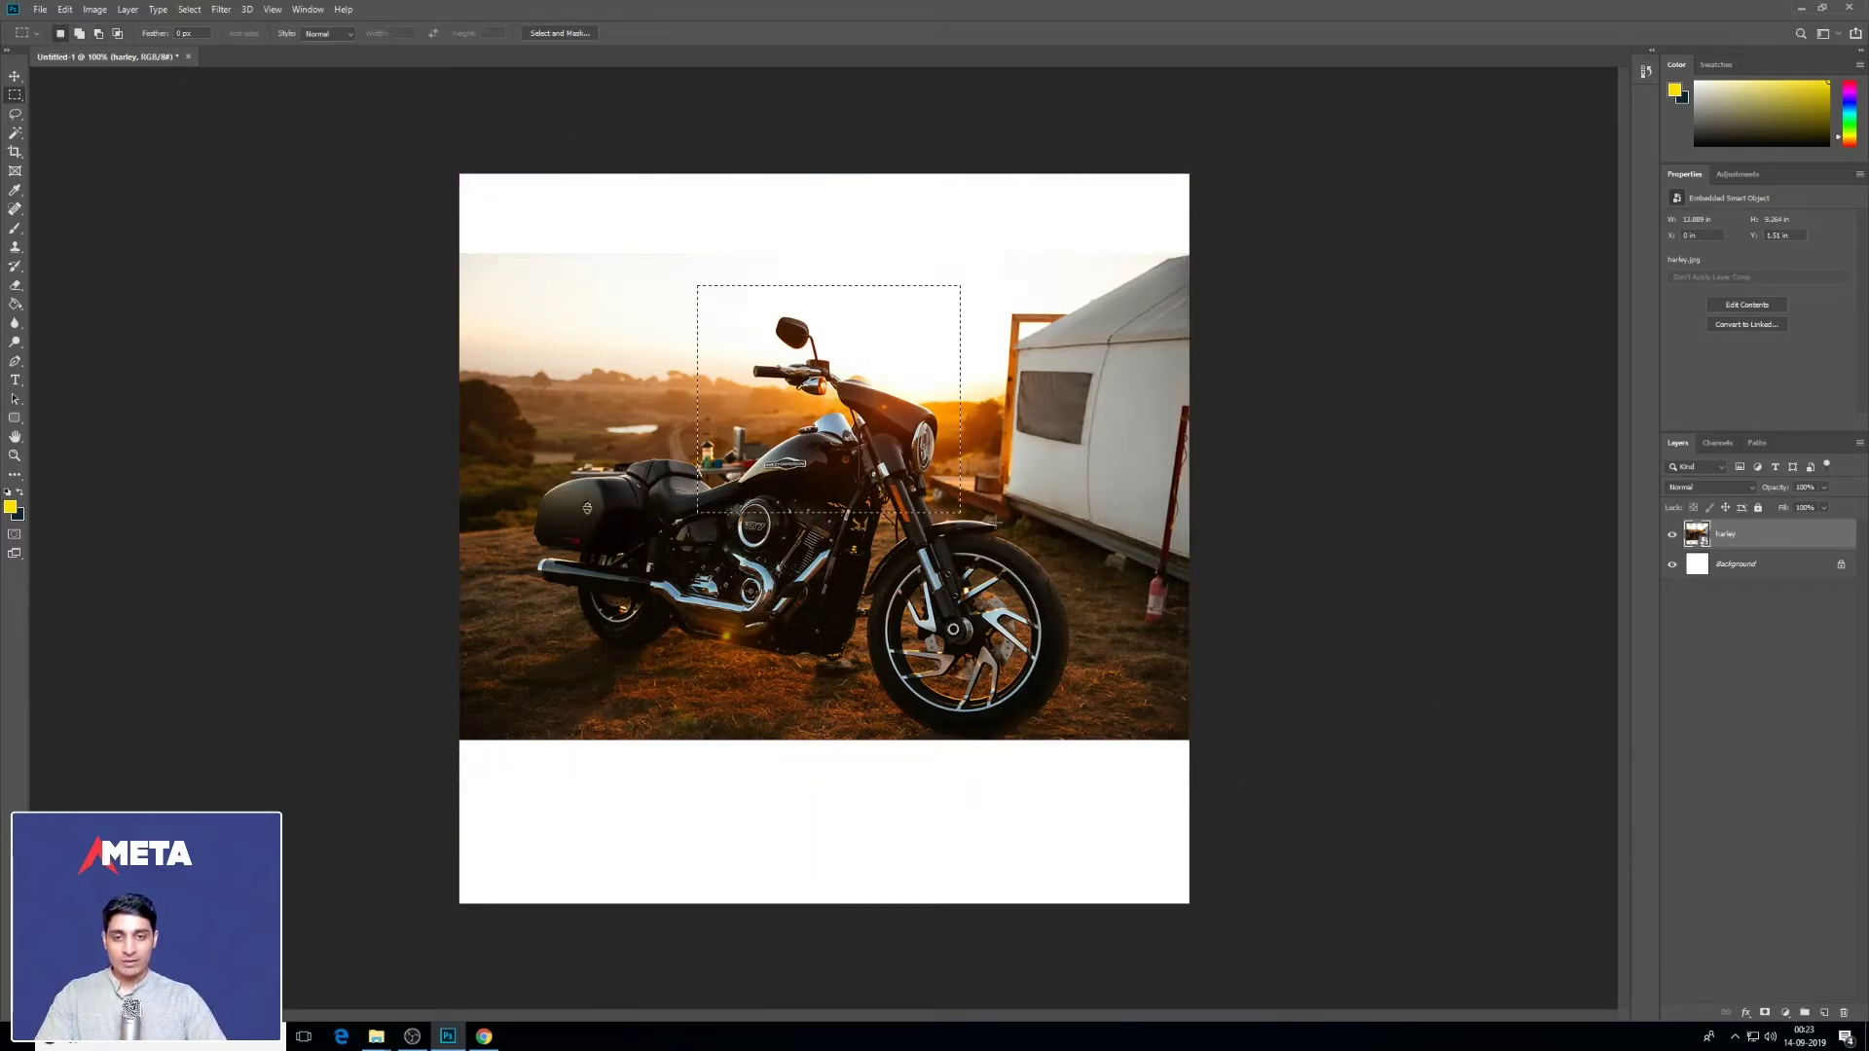
left_click_drag(804, 451, 278, 67)
left_click(1328, 531)
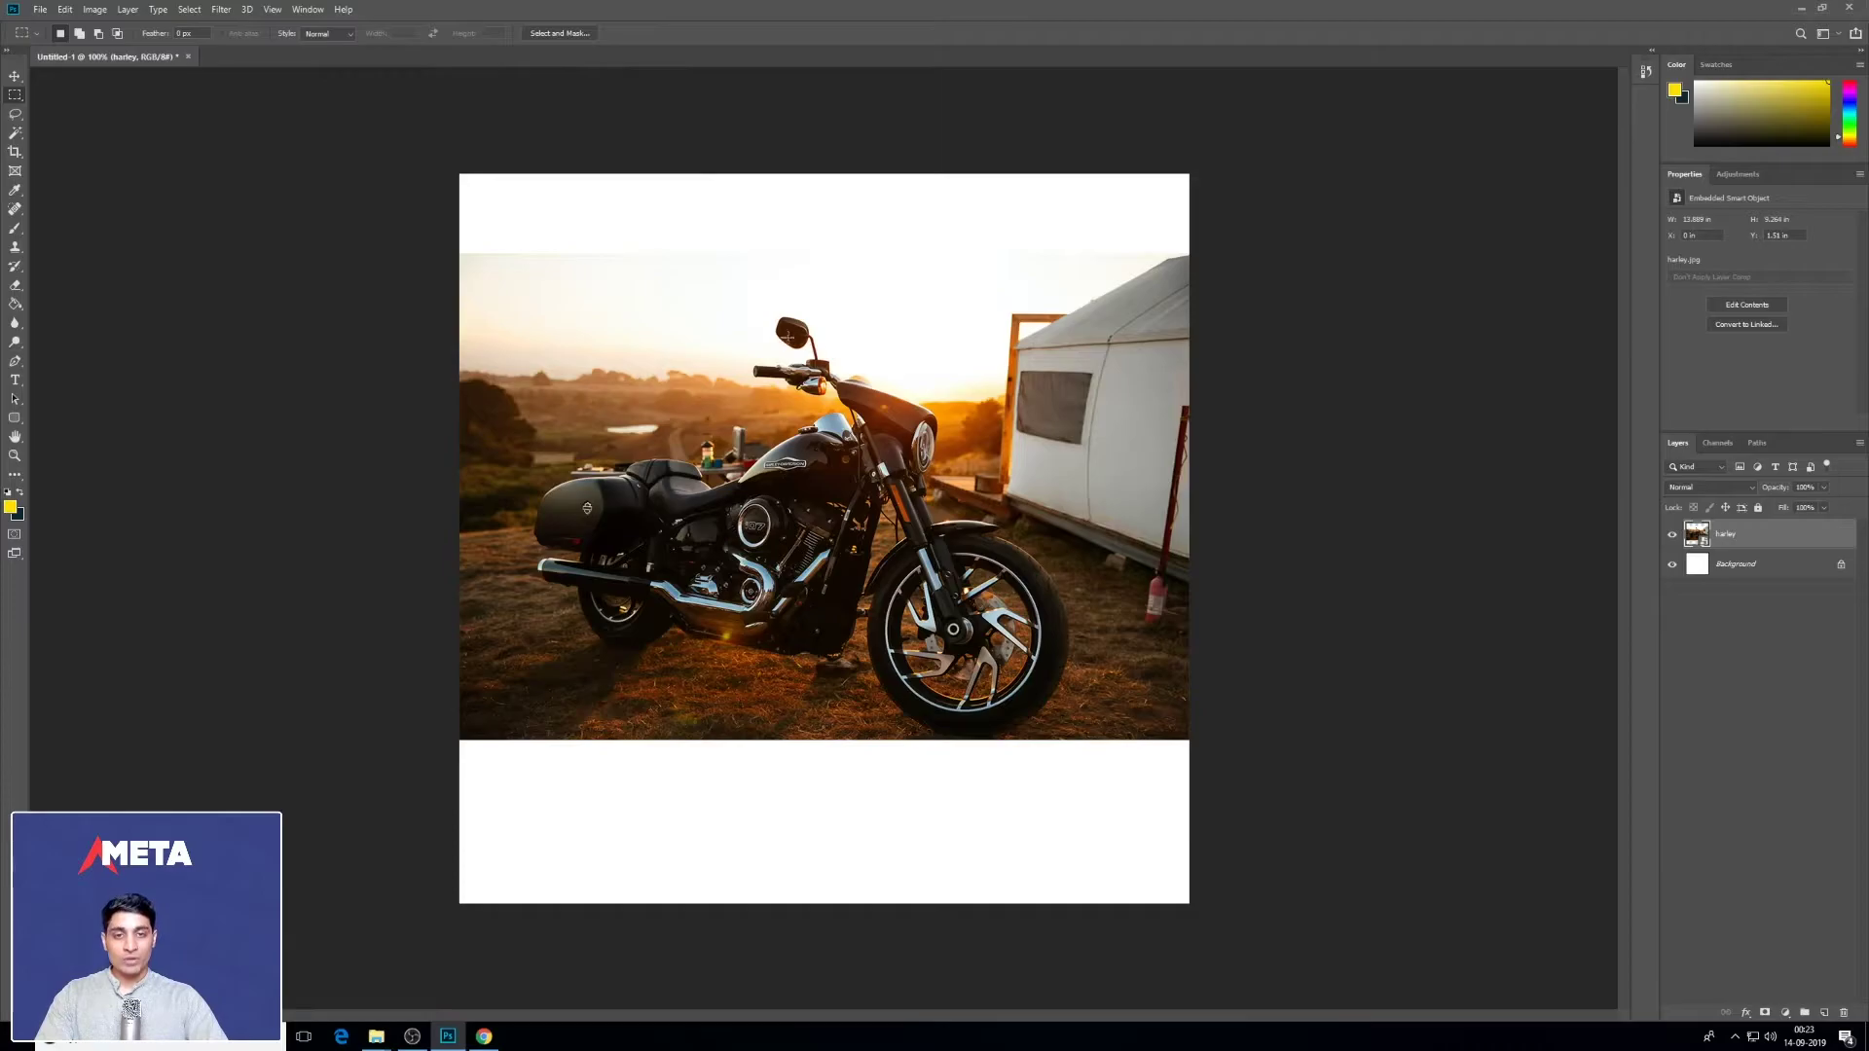
Step: Select the motorcycle with a rectangular marquee and add a second rectangle around the red pole beside the tent using Add to Selection
left_click_drag(536, 305, 1083, 743)
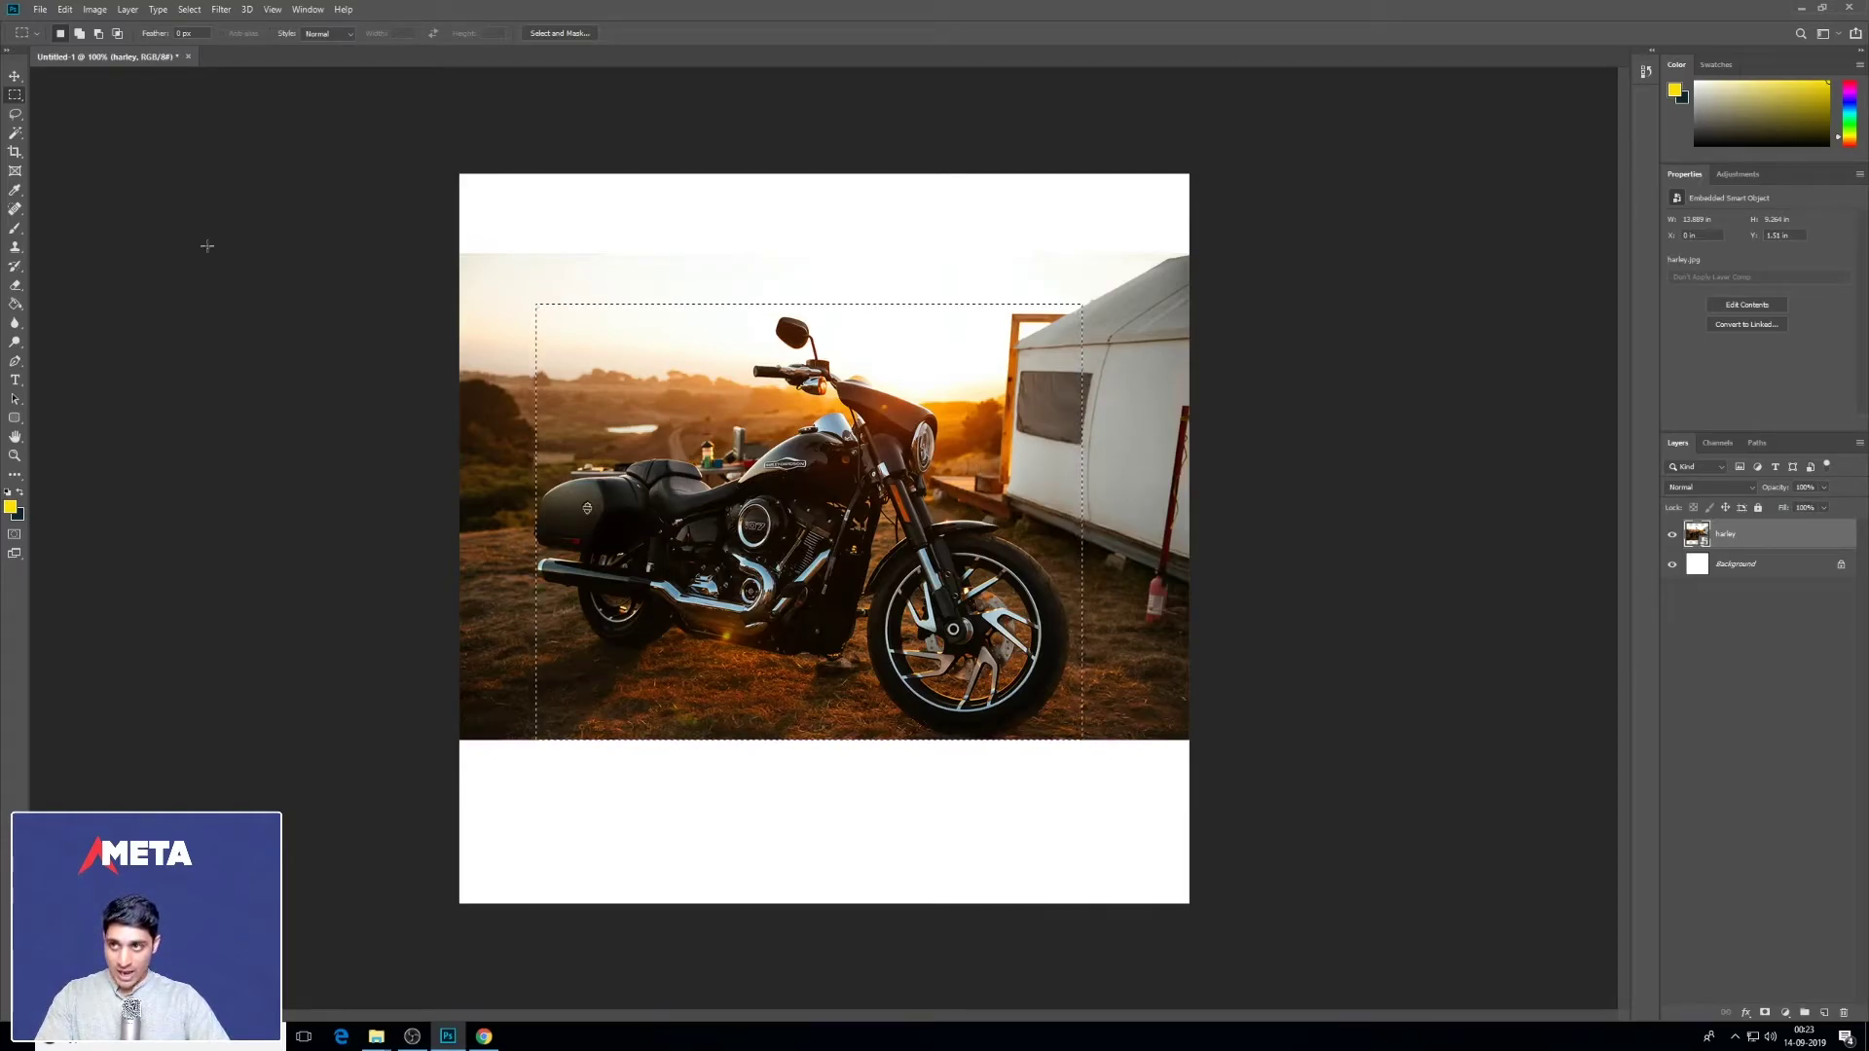
left_click(80, 34)
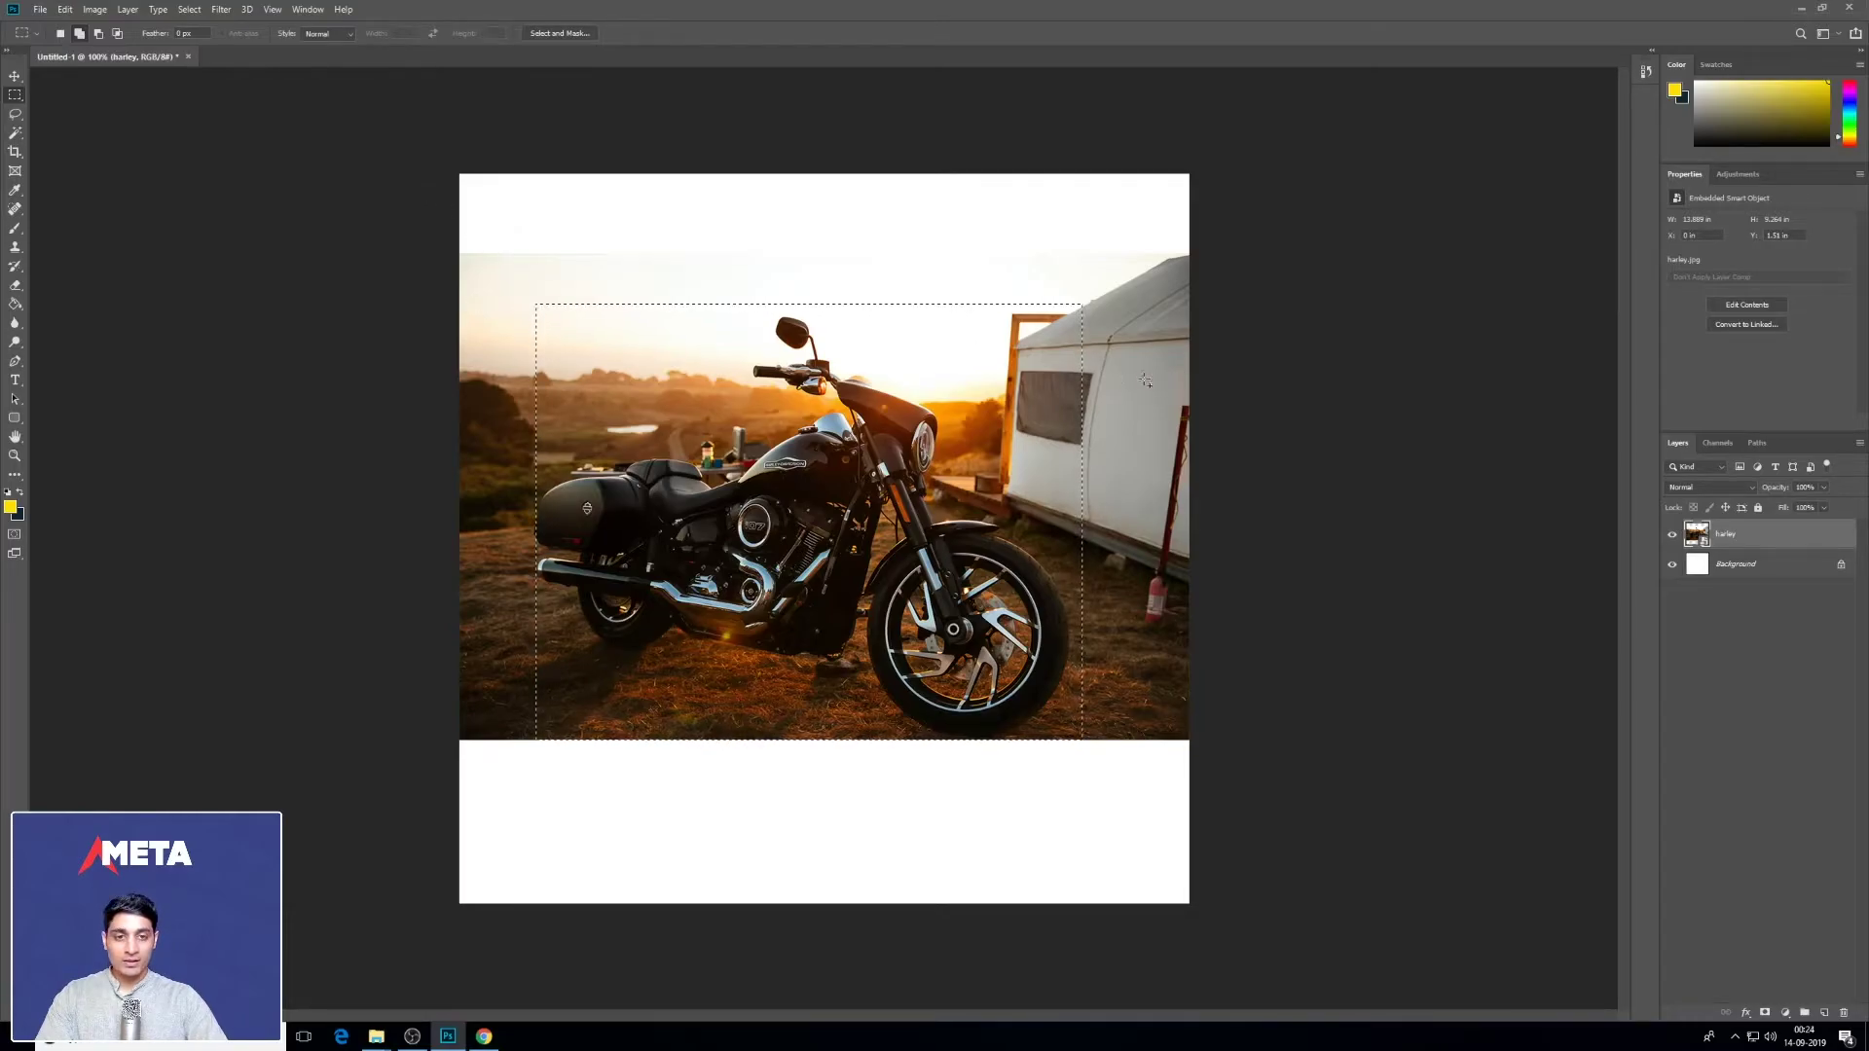
left_click_drag(1125, 375, 1255, 668)
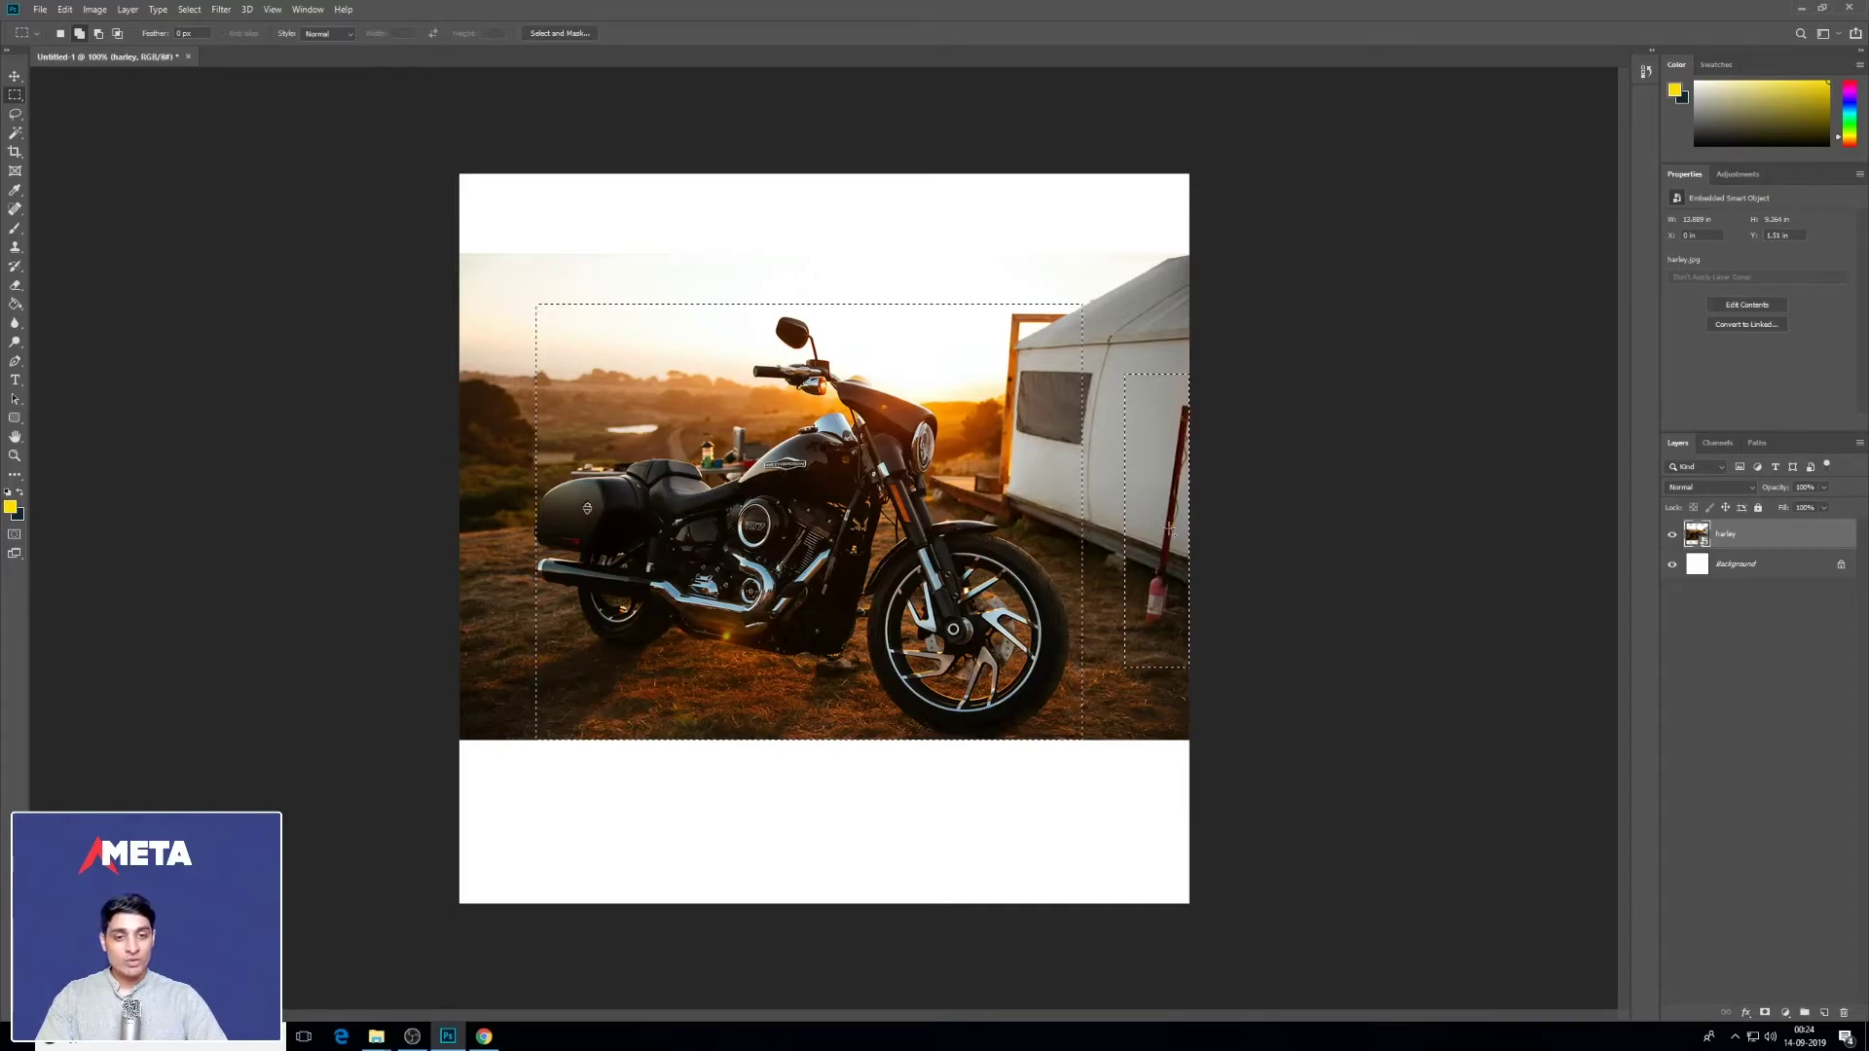
Step: Replace the selection with a small rectangle over the tent roof in New Selection mode, and deselect it after returning to Add to Selection
left_click(60, 33)
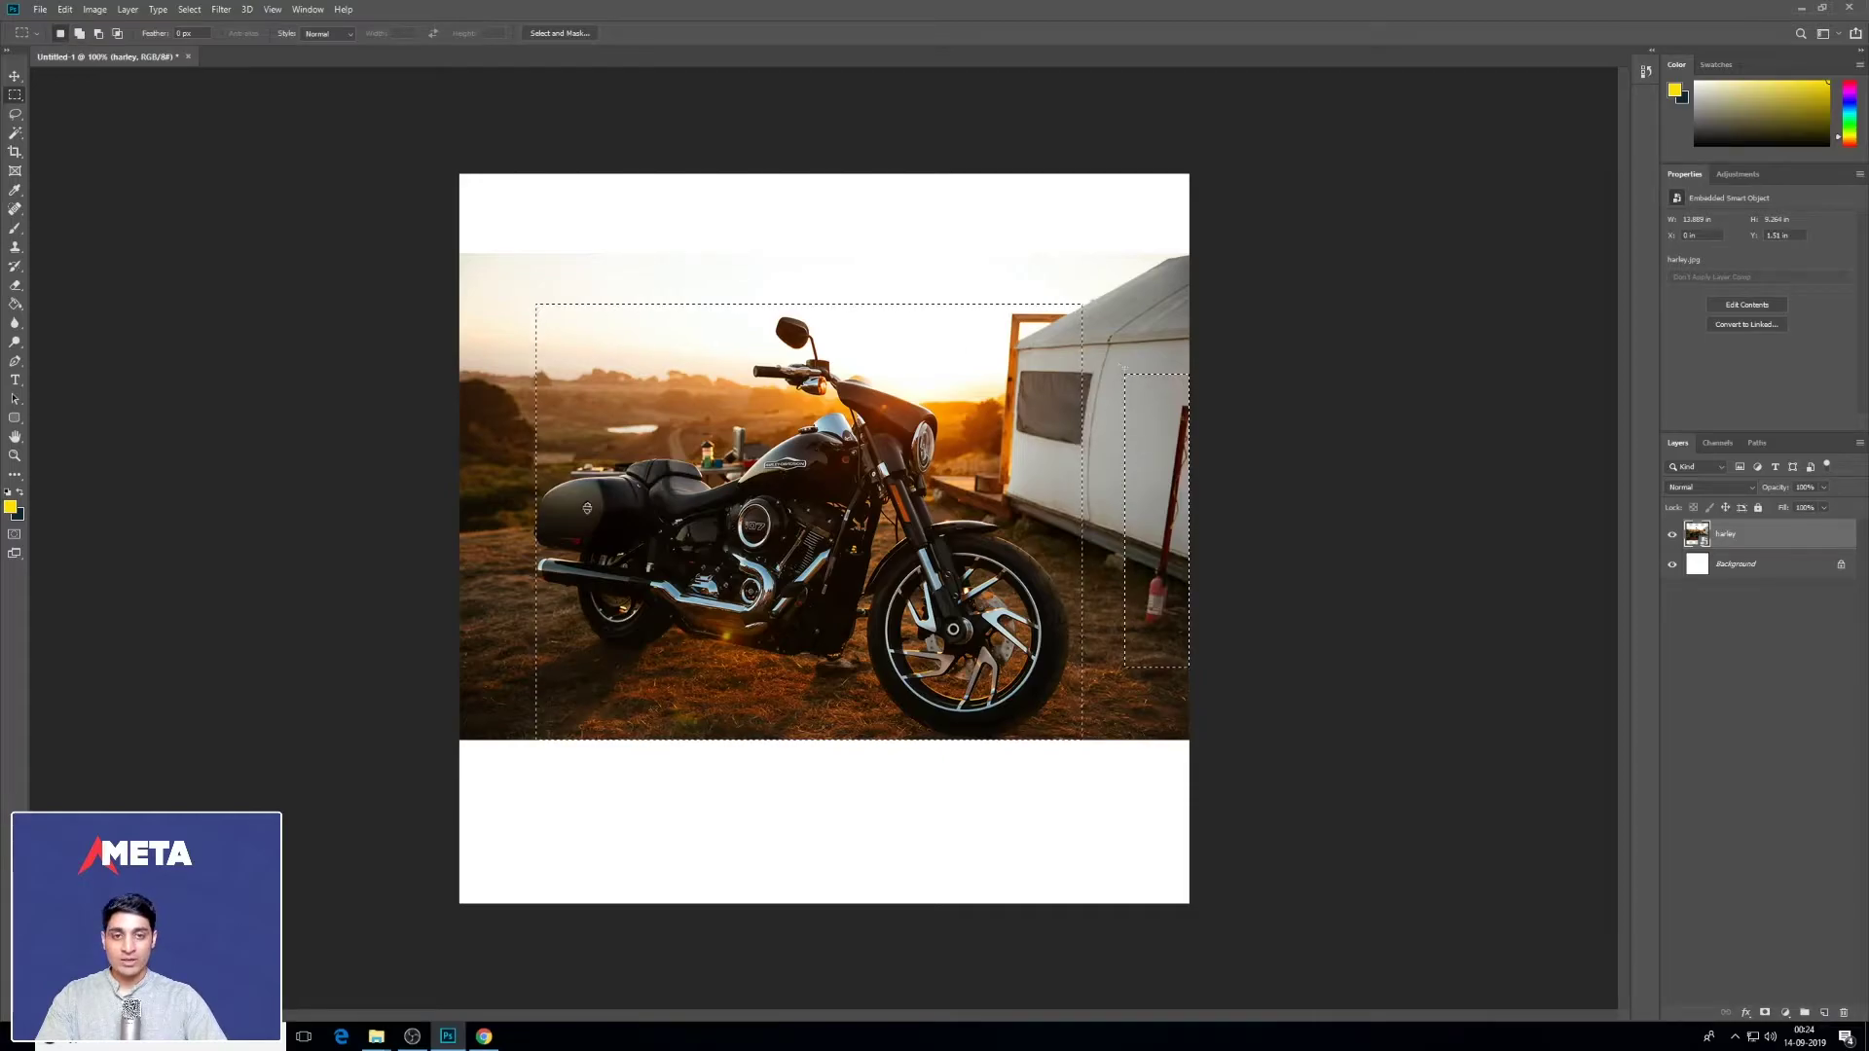
left_click_drag(1103, 232, 1176, 313)
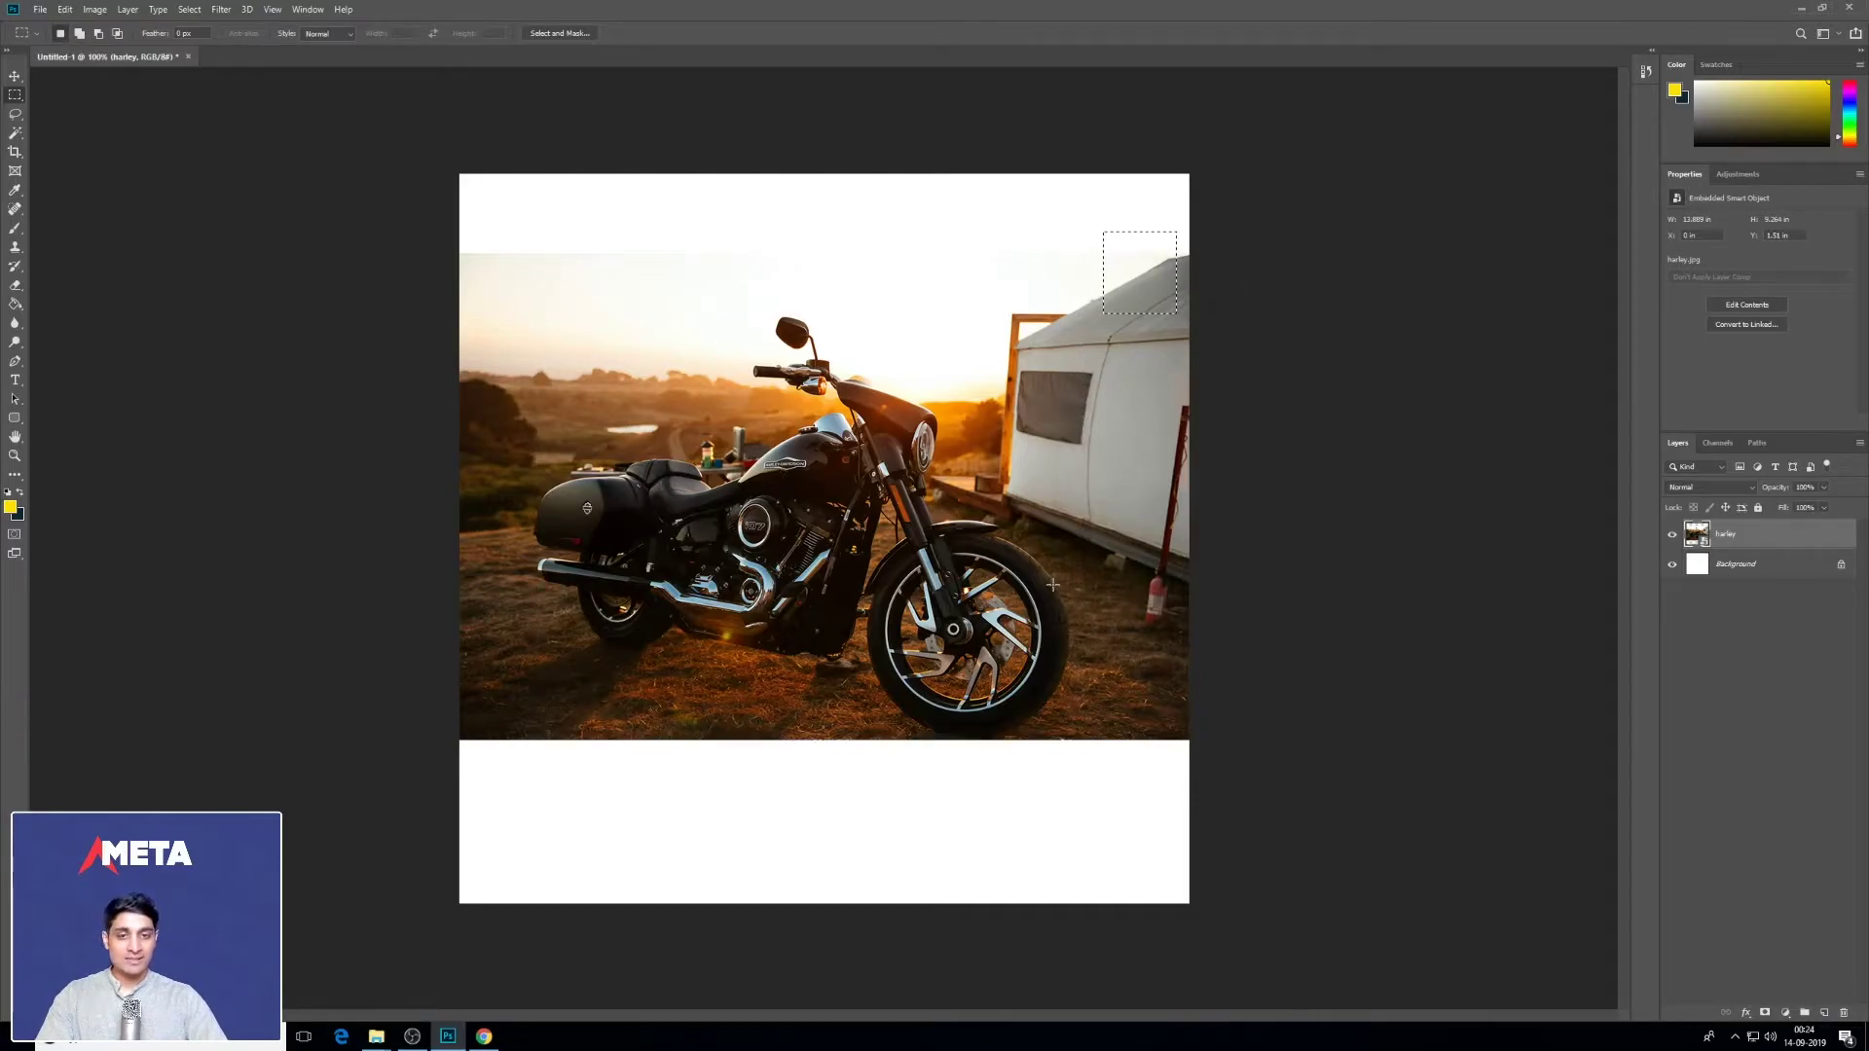
left_click(80, 34)
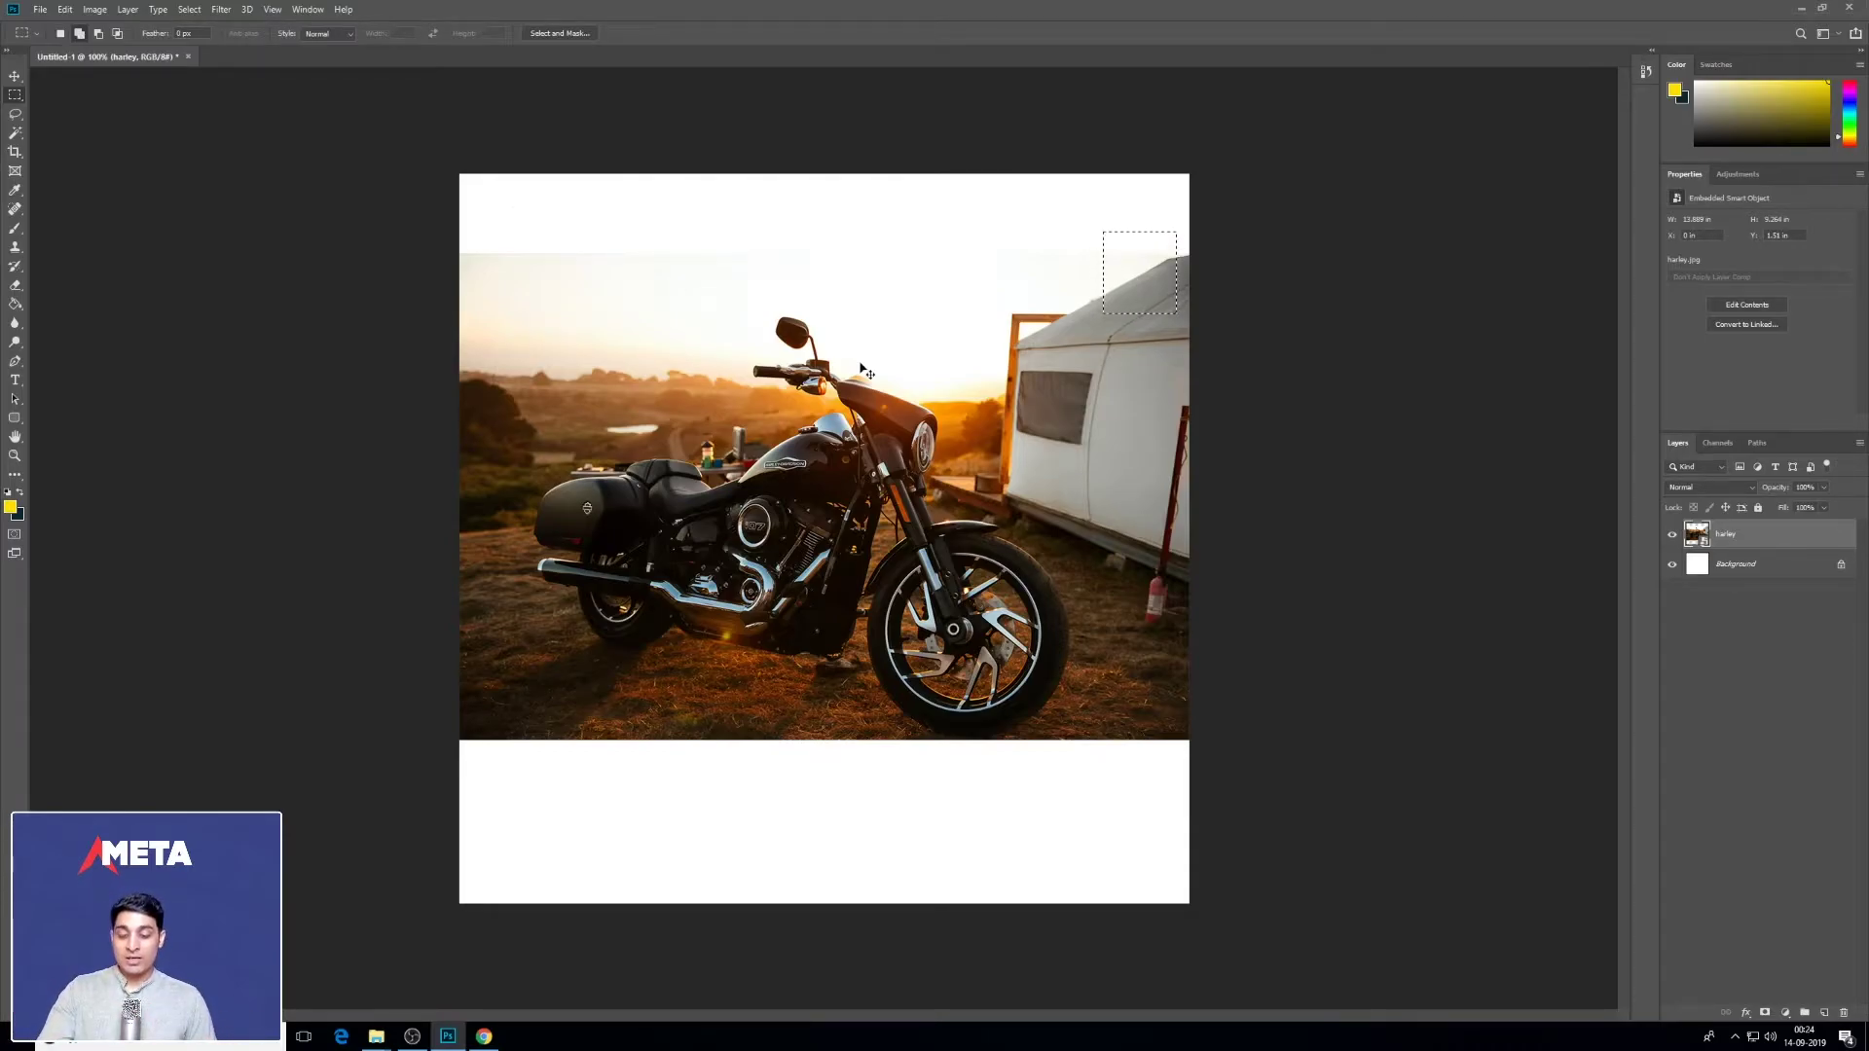
key("ctrl+d")
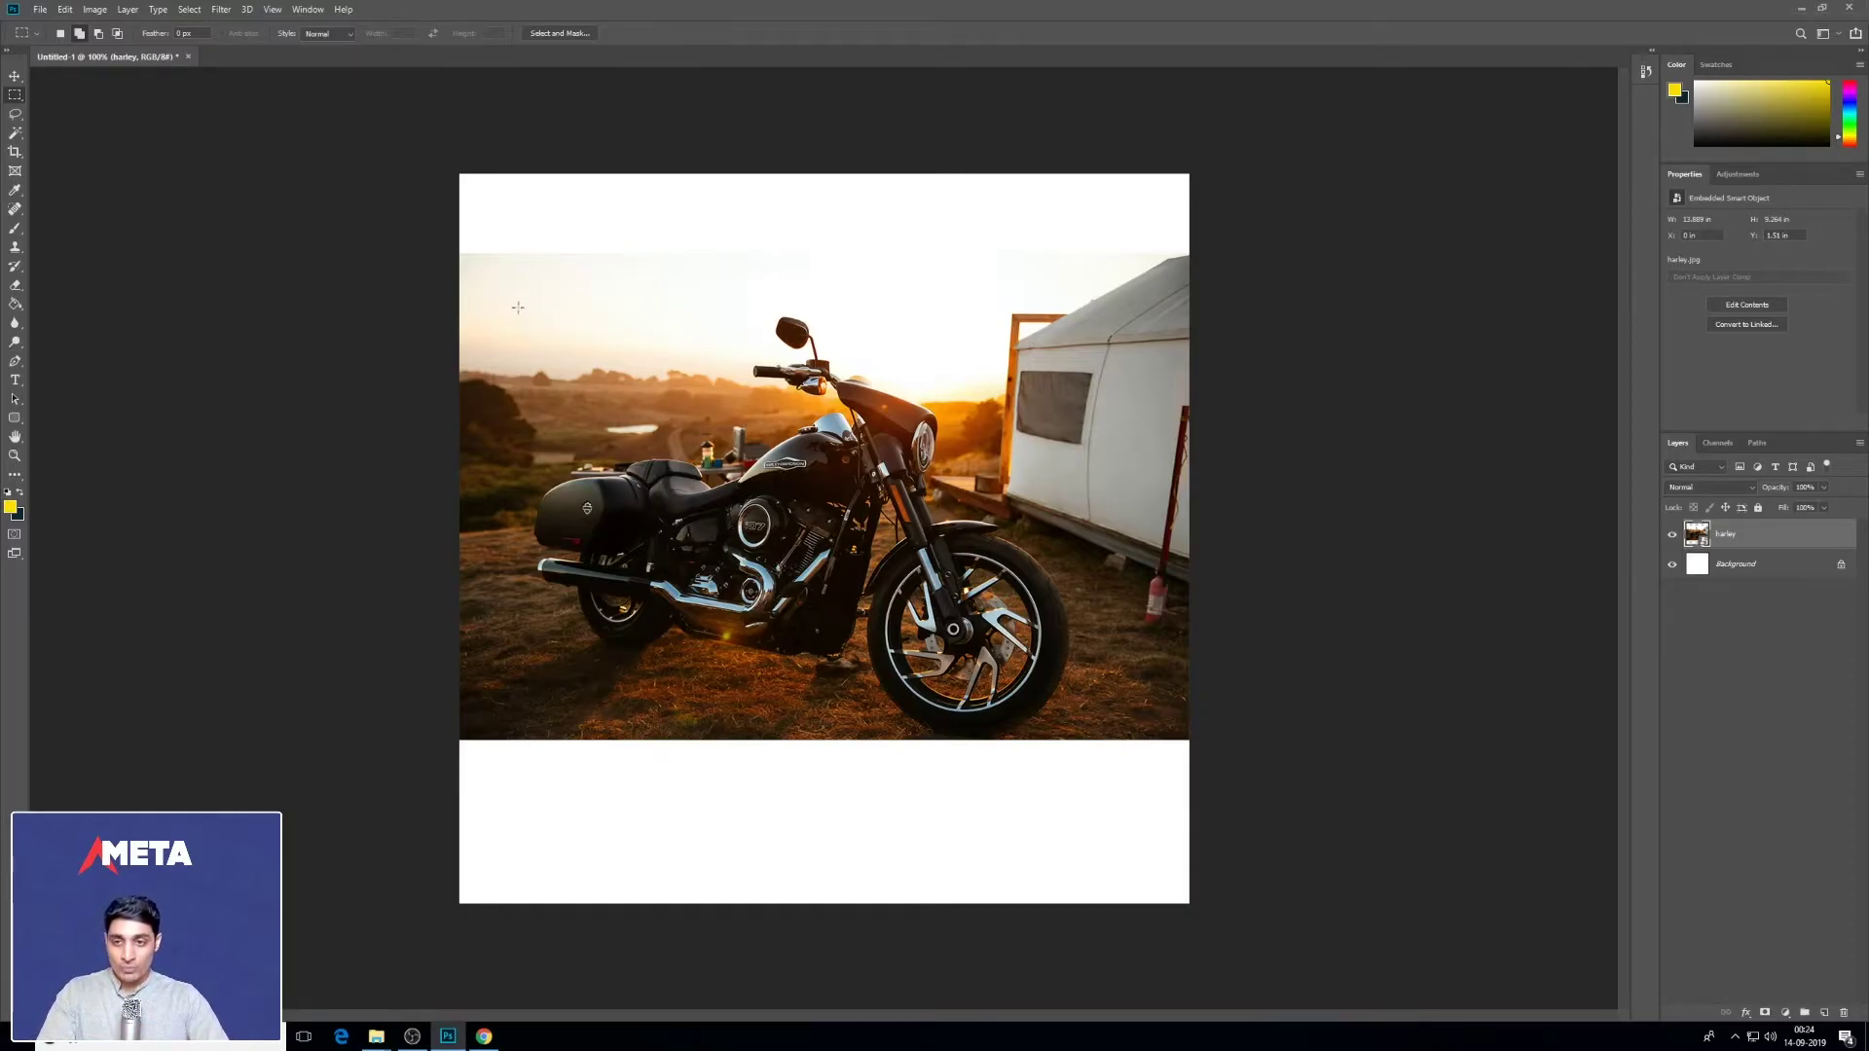
Step: Select a rectangle around the whole motorcycle and copy it from the harley layer to a new layer, keeping the new layer active
left_click_drag(522, 307, 1129, 740)
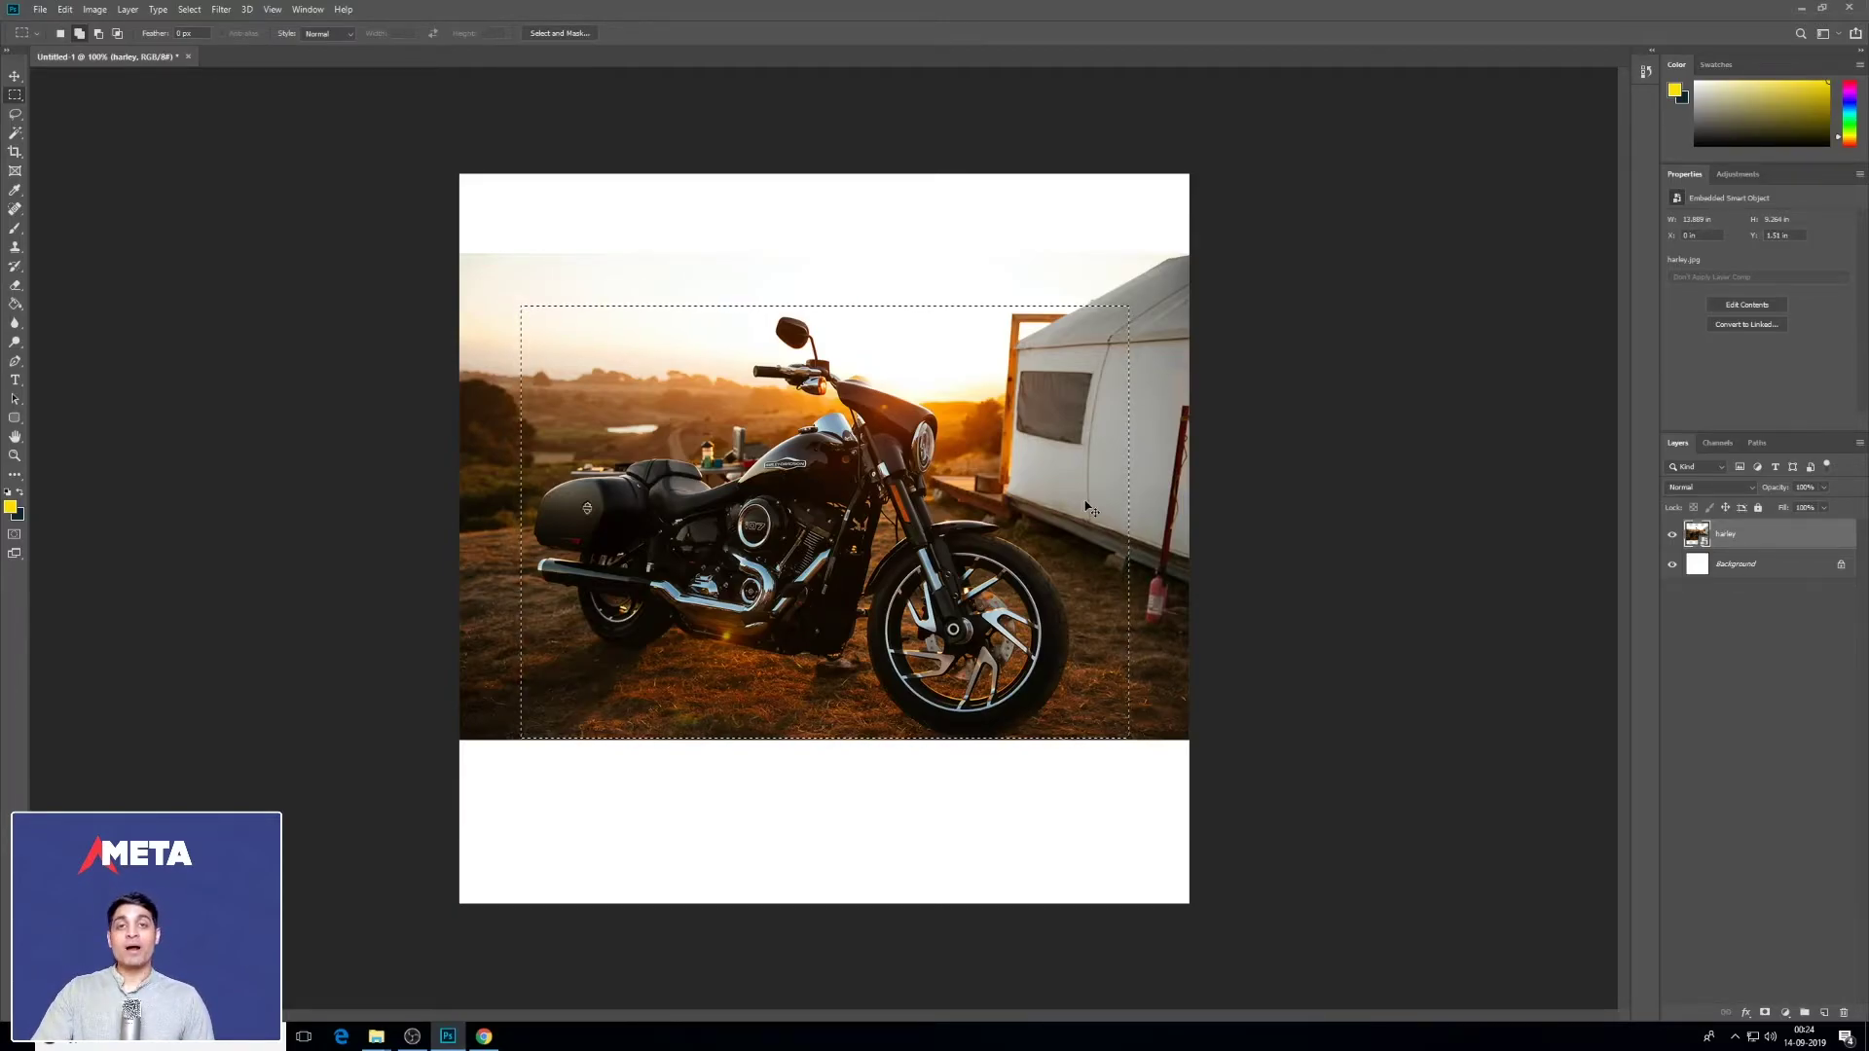
key("ctrl+j")
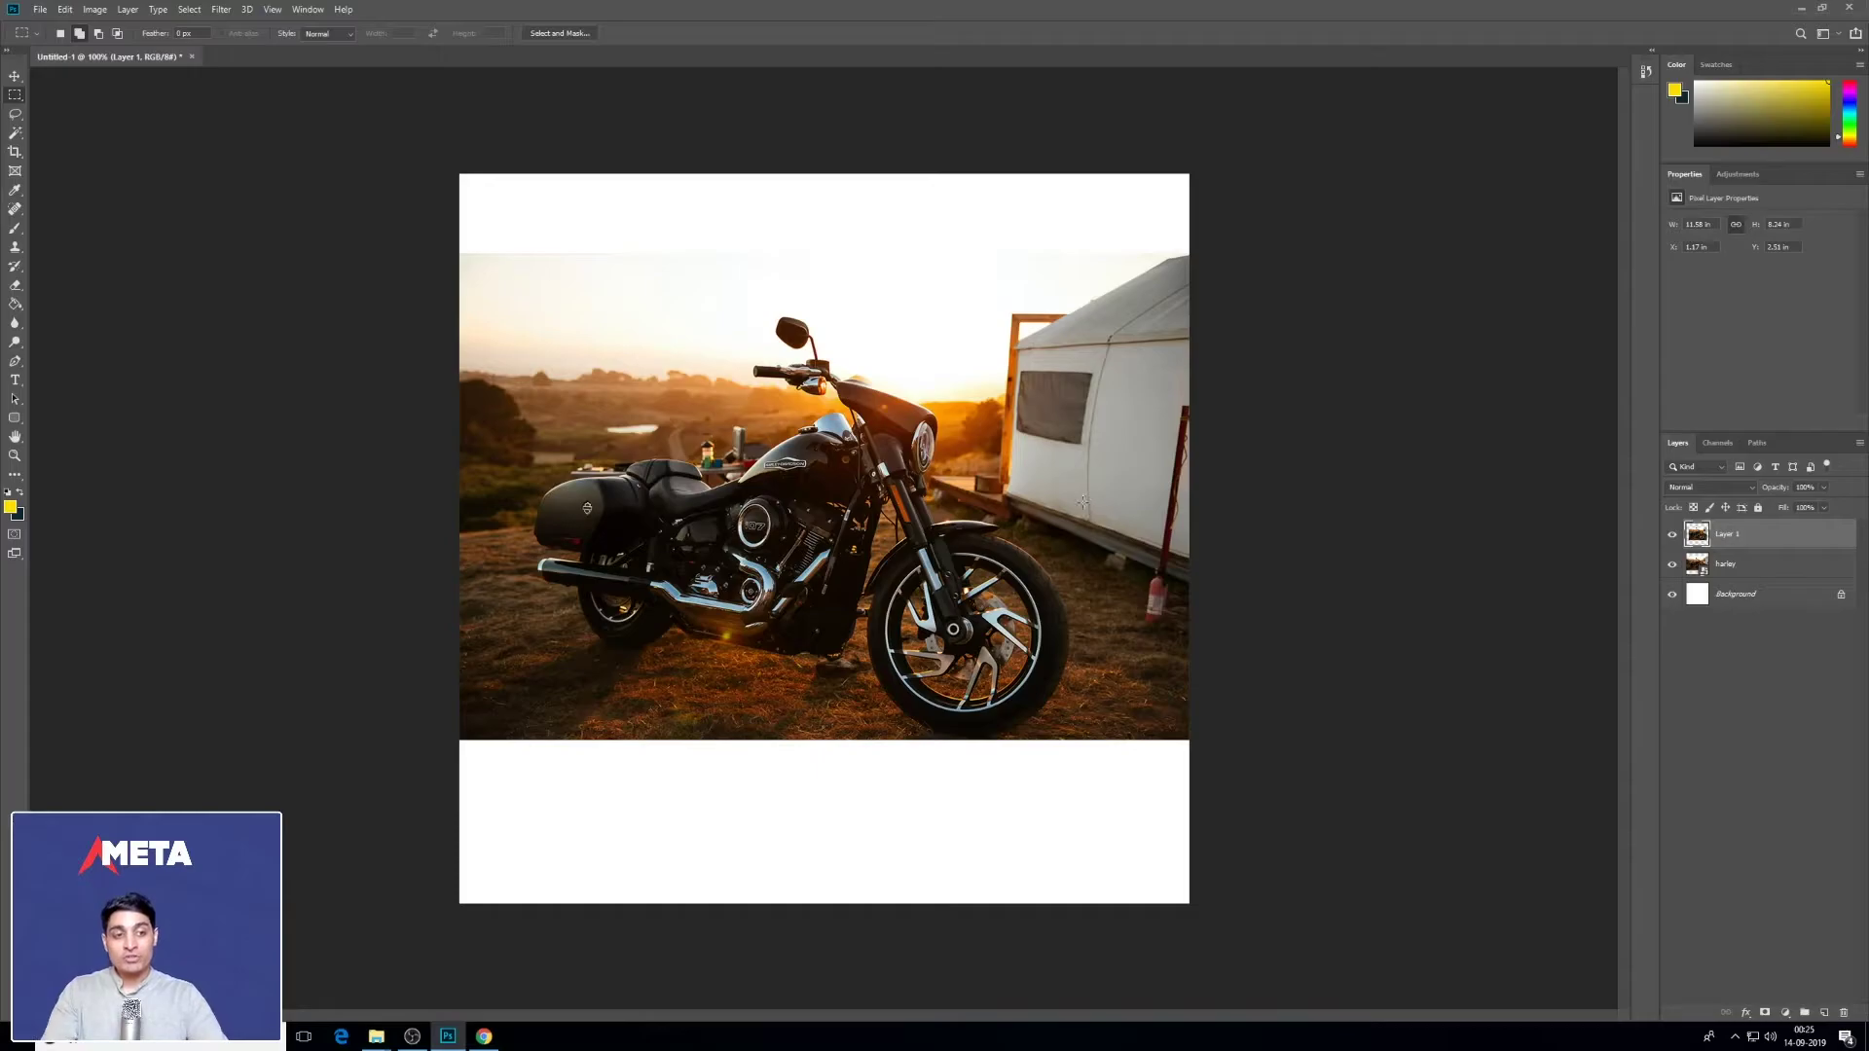
left_click(1737, 564)
left_click(1740, 541)
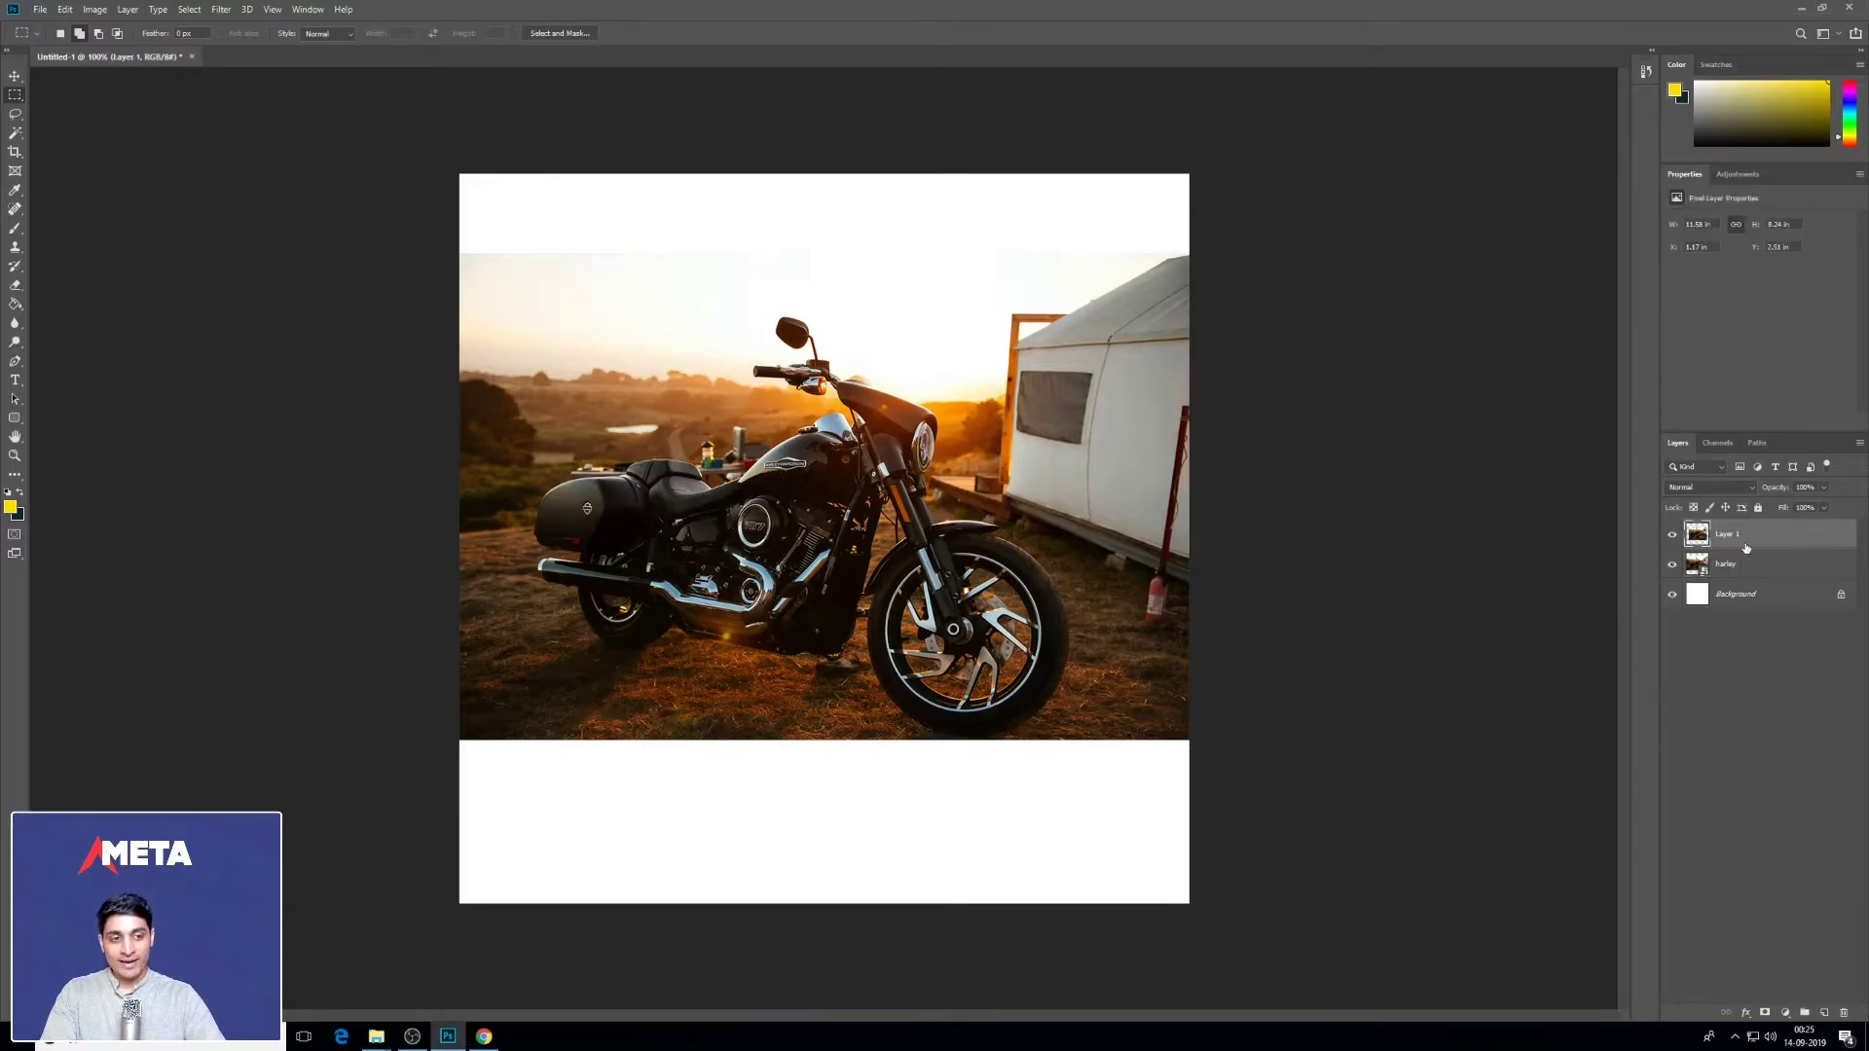
Step: Reposition the copied motorcycle rectangle on Layer 1 with the Move Tool, and hide the original harley layer
left_click(16, 77)
left_click_drag(796, 561, 937, 587)
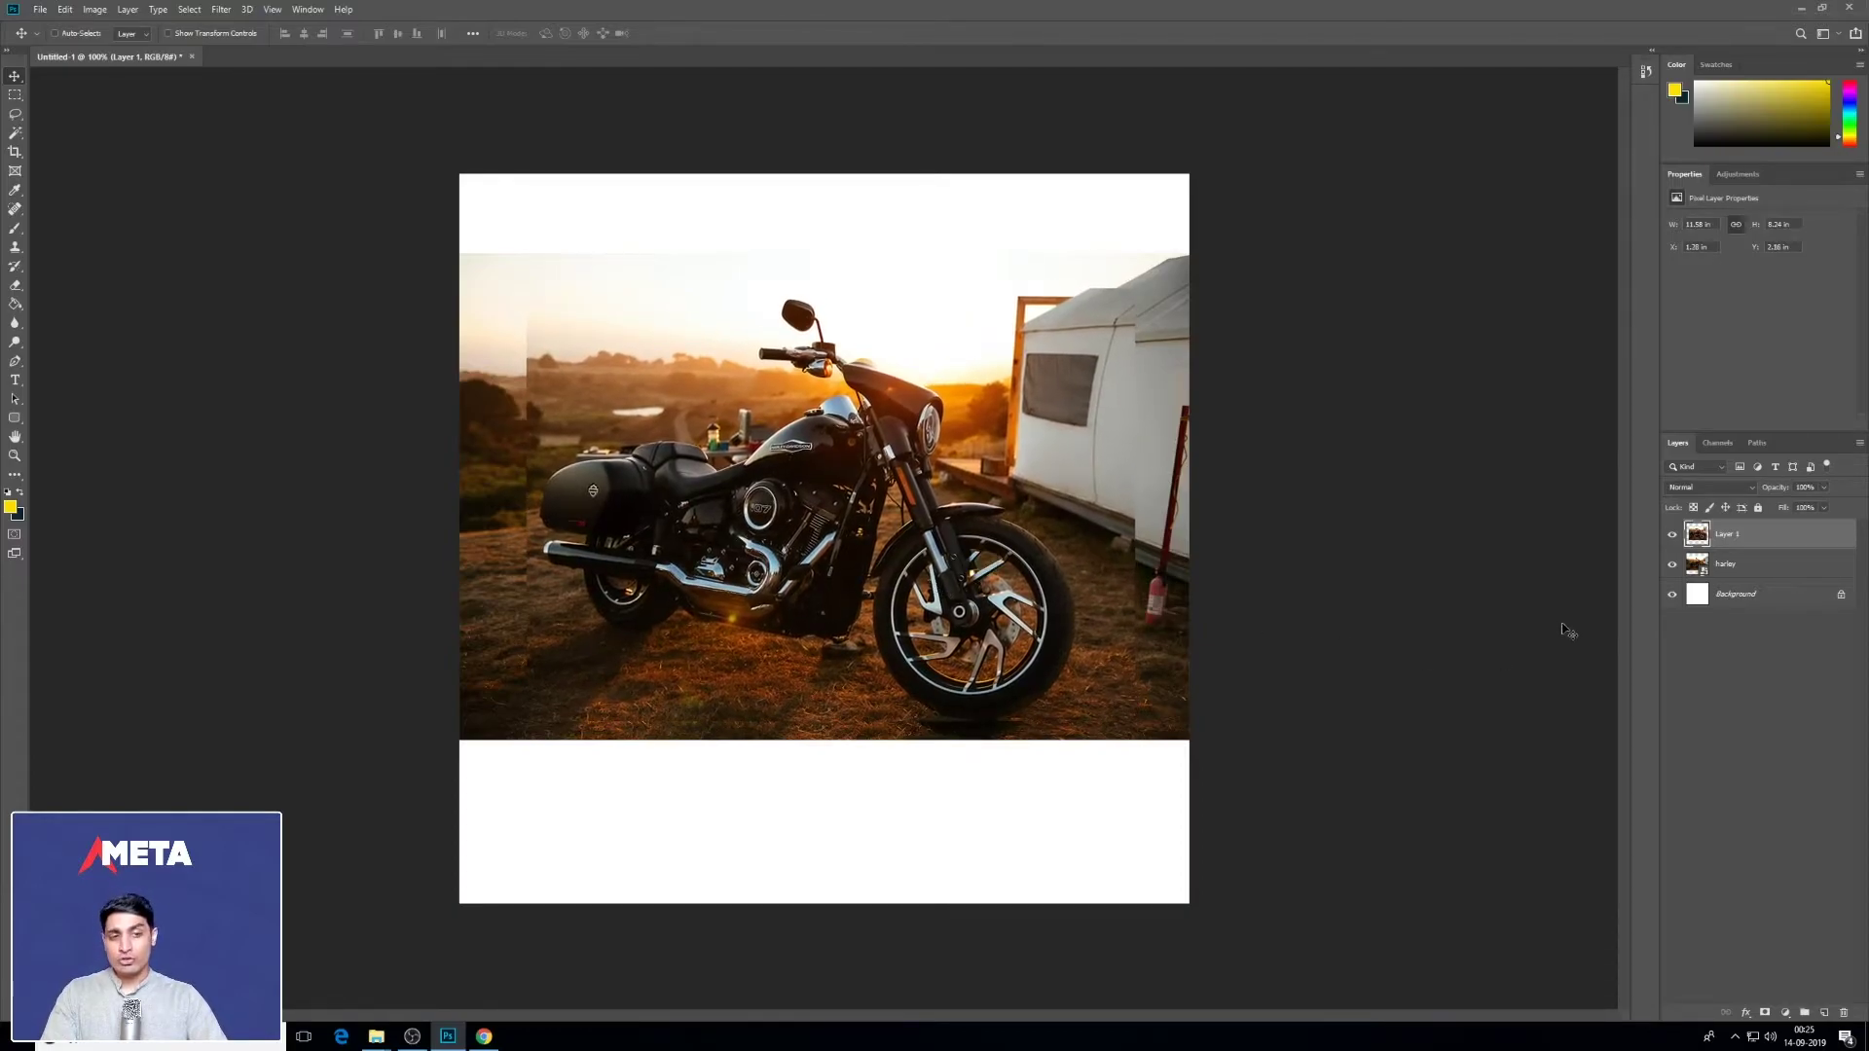
left_click_drag(967, 509, 965, 502)
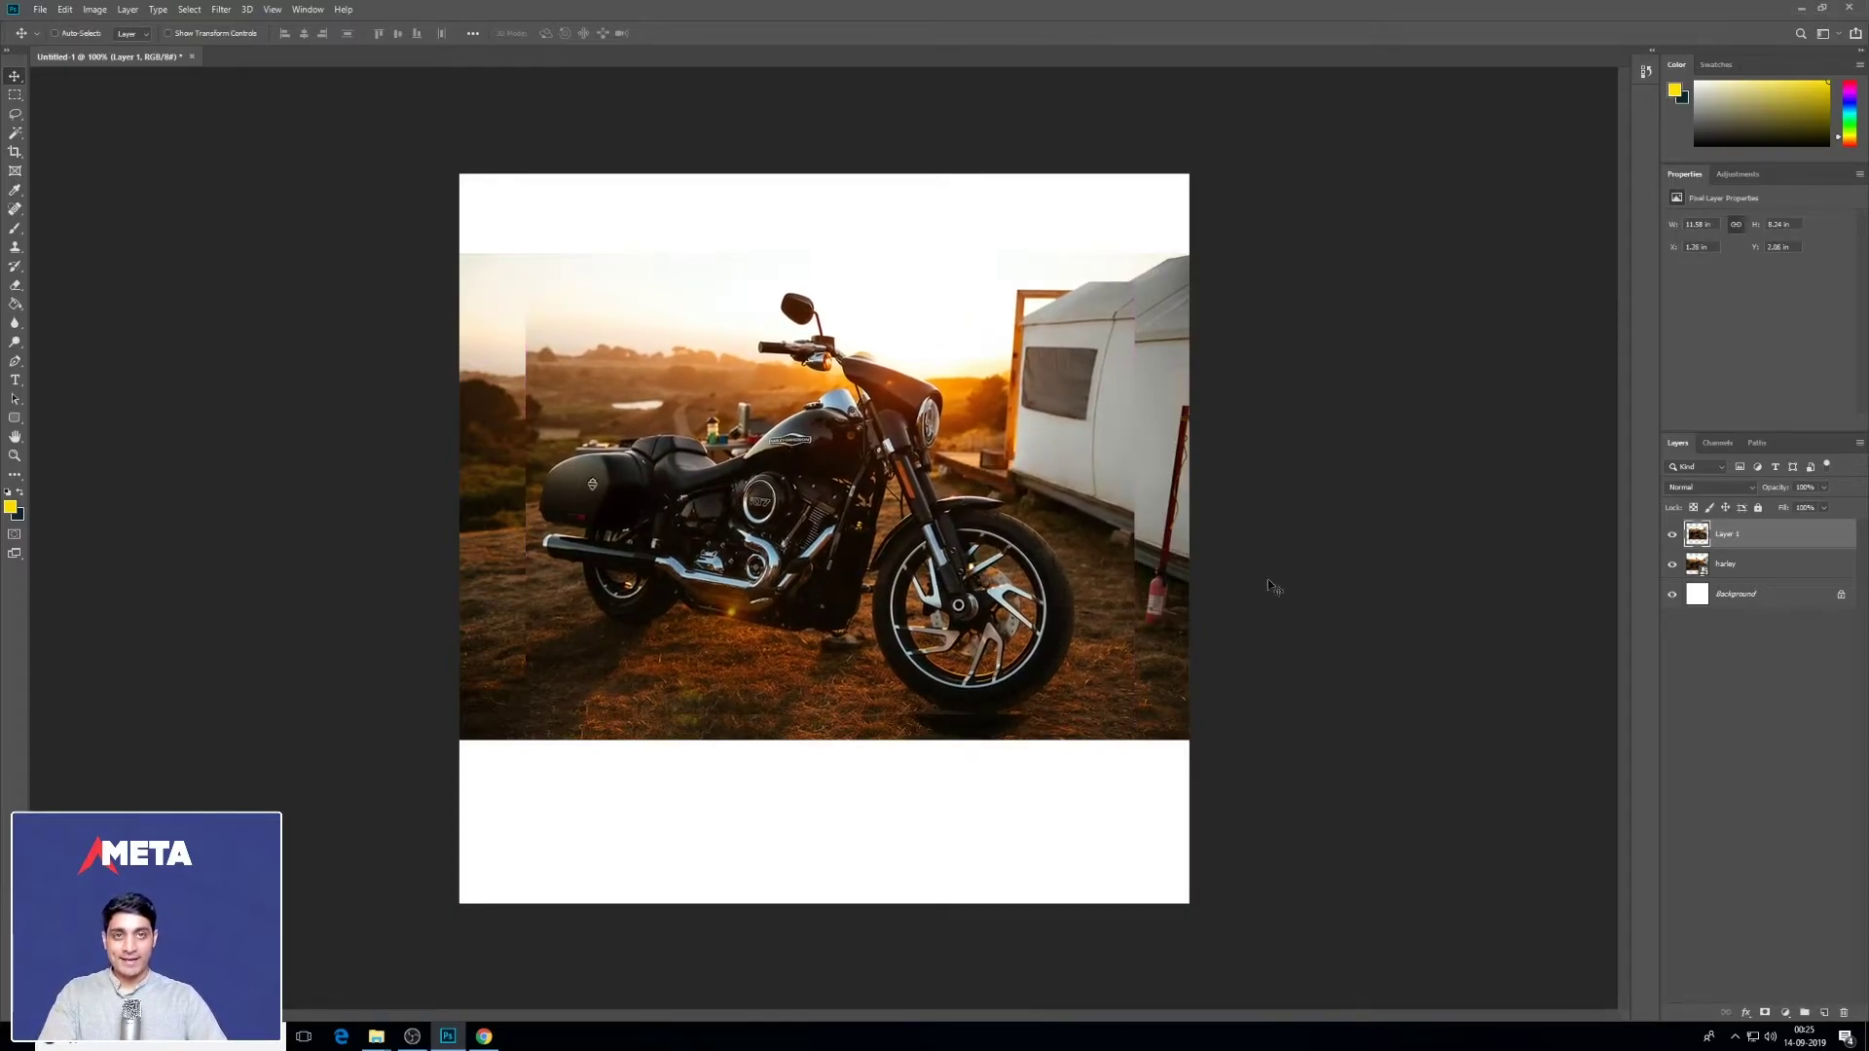
left_click(1672, 566)
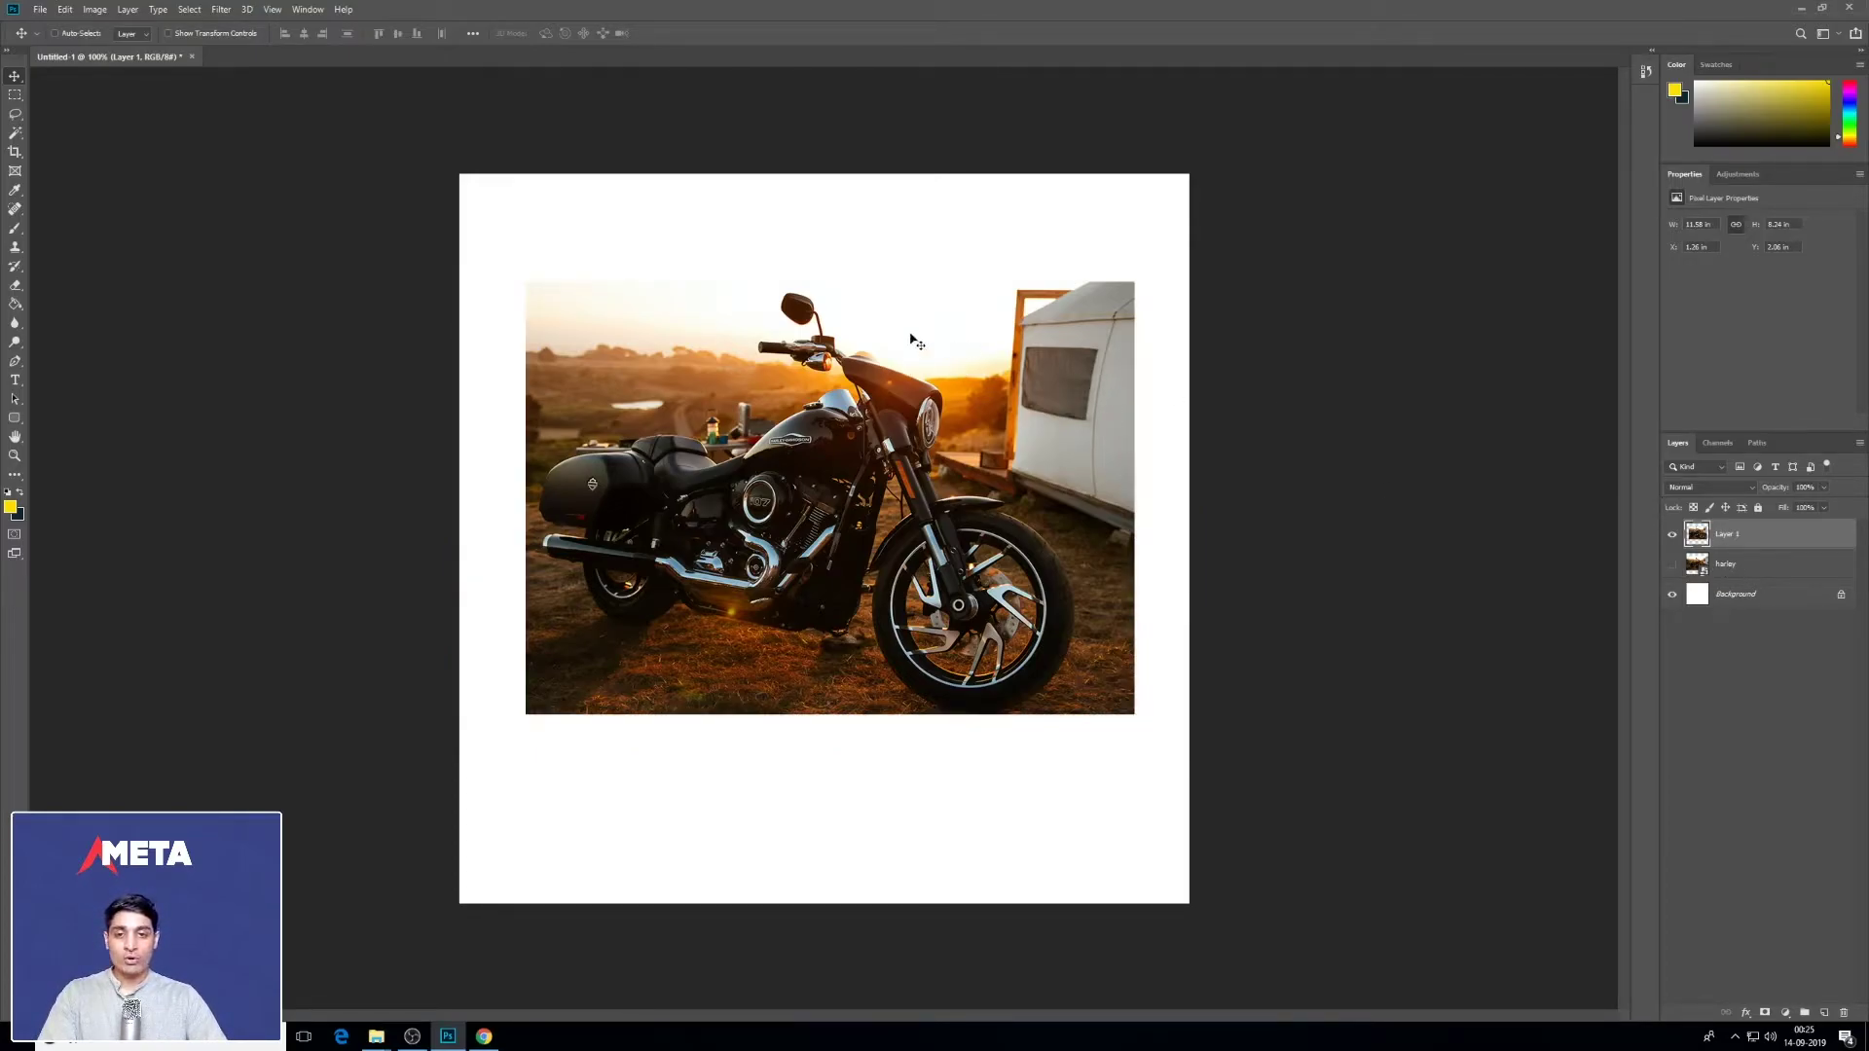
mouse_move(883, 376)
left_mouse_down()
mouse_move(882, 401)
mouse_move(862, 399)
left_mouse_up()
Step: Try a rectangular marquee across the upper part of the cropped motorcycle photo, and clear the selection
left_click(14, 95)
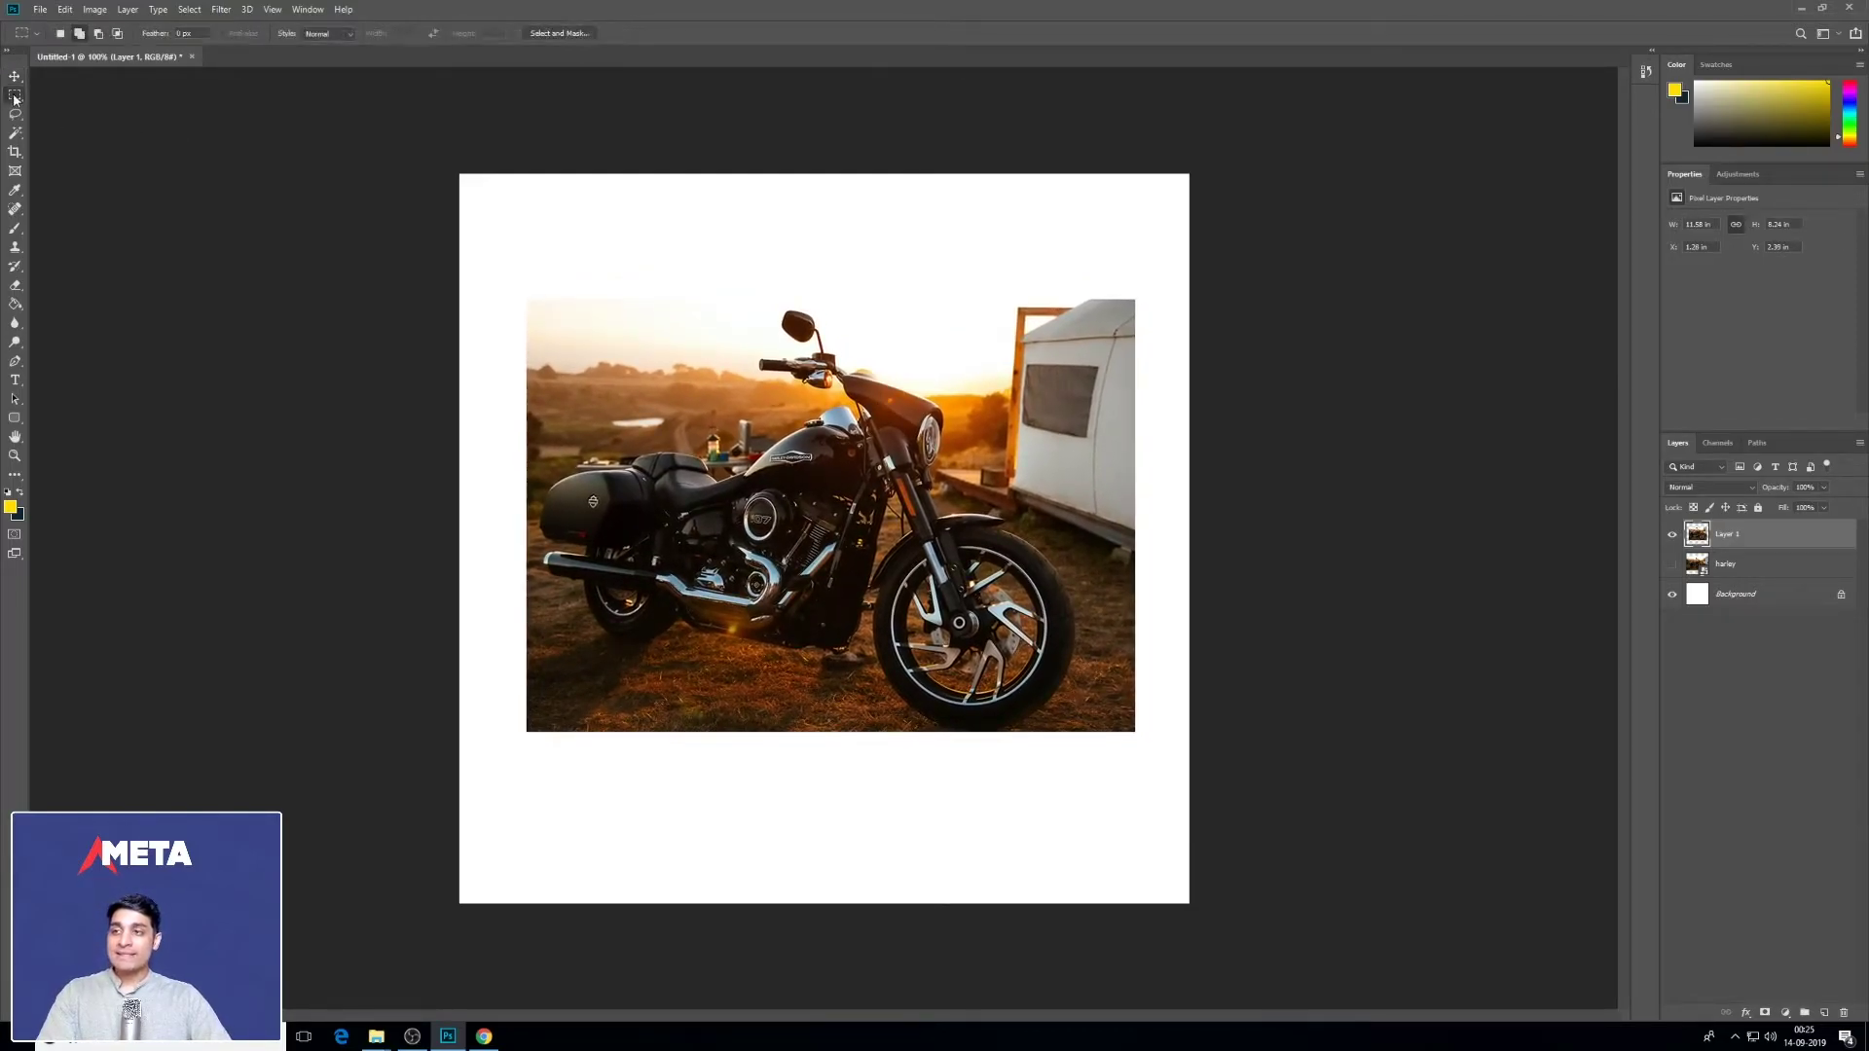
left_click_drag(728, 242, 1053, 535)
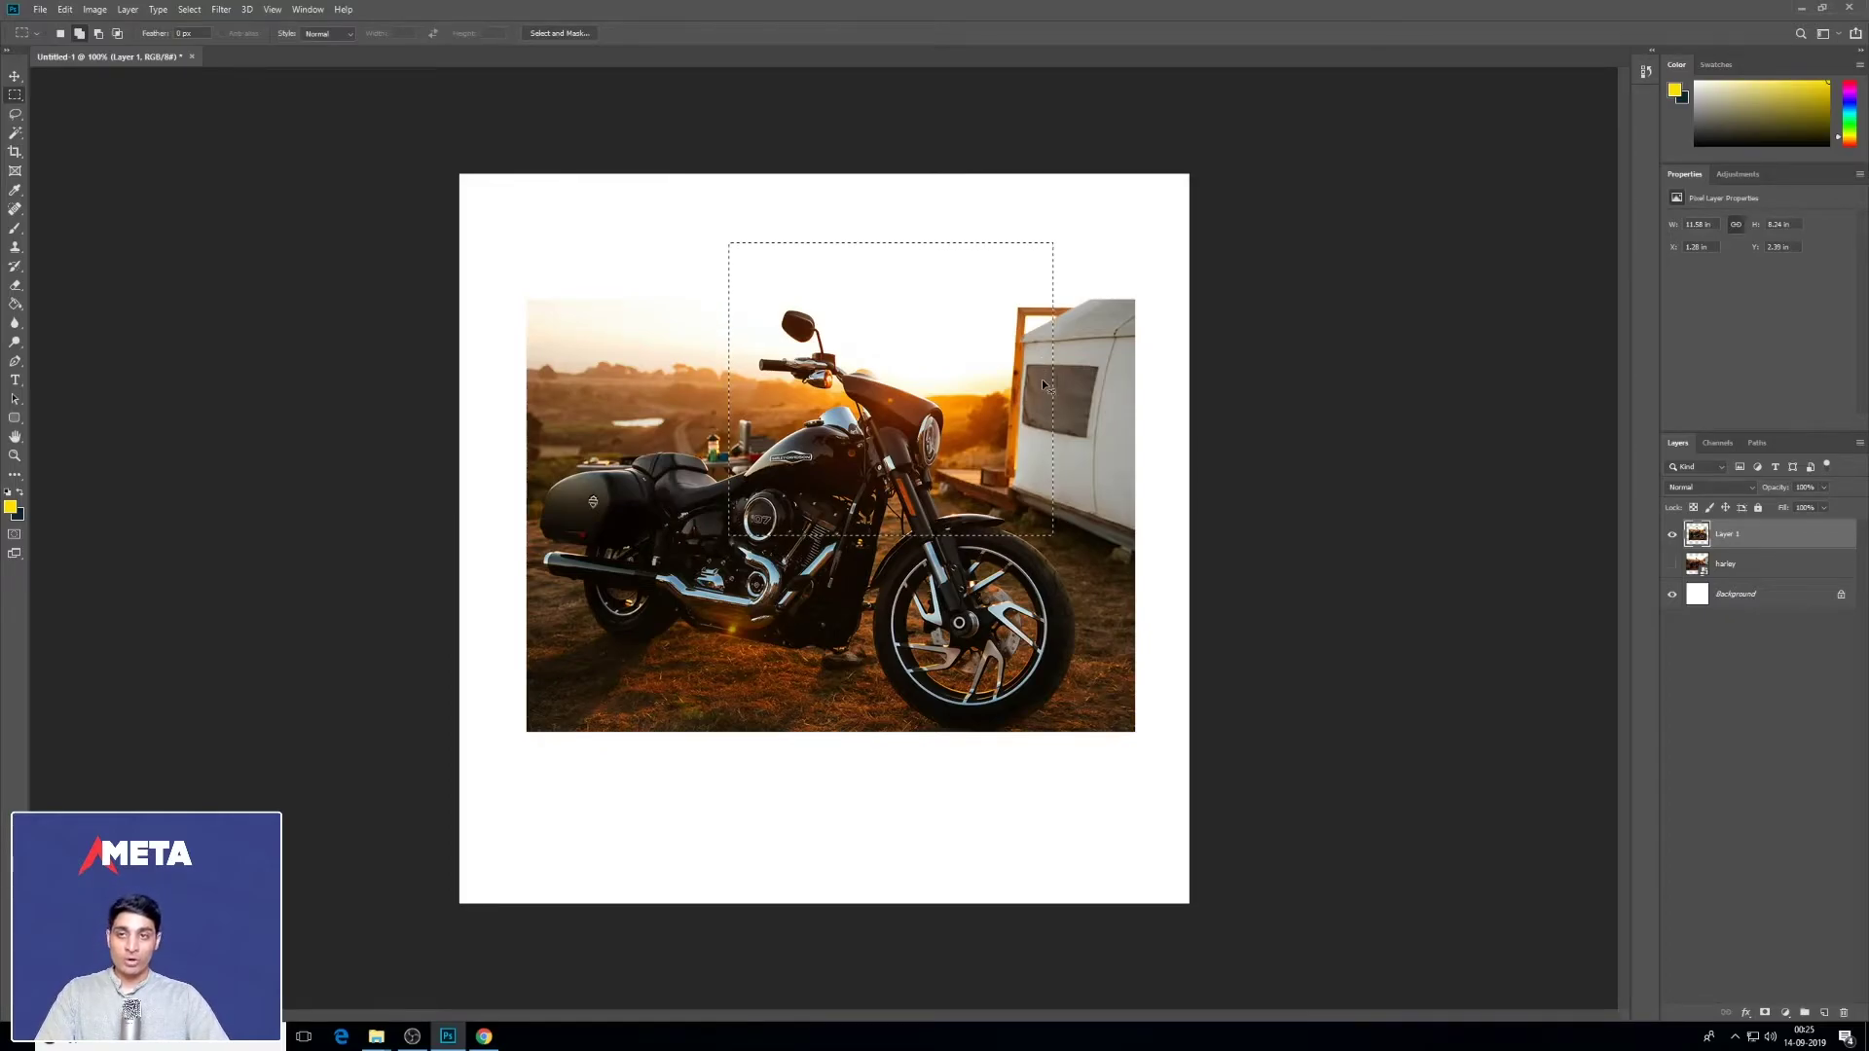
left_click(1043, 381)
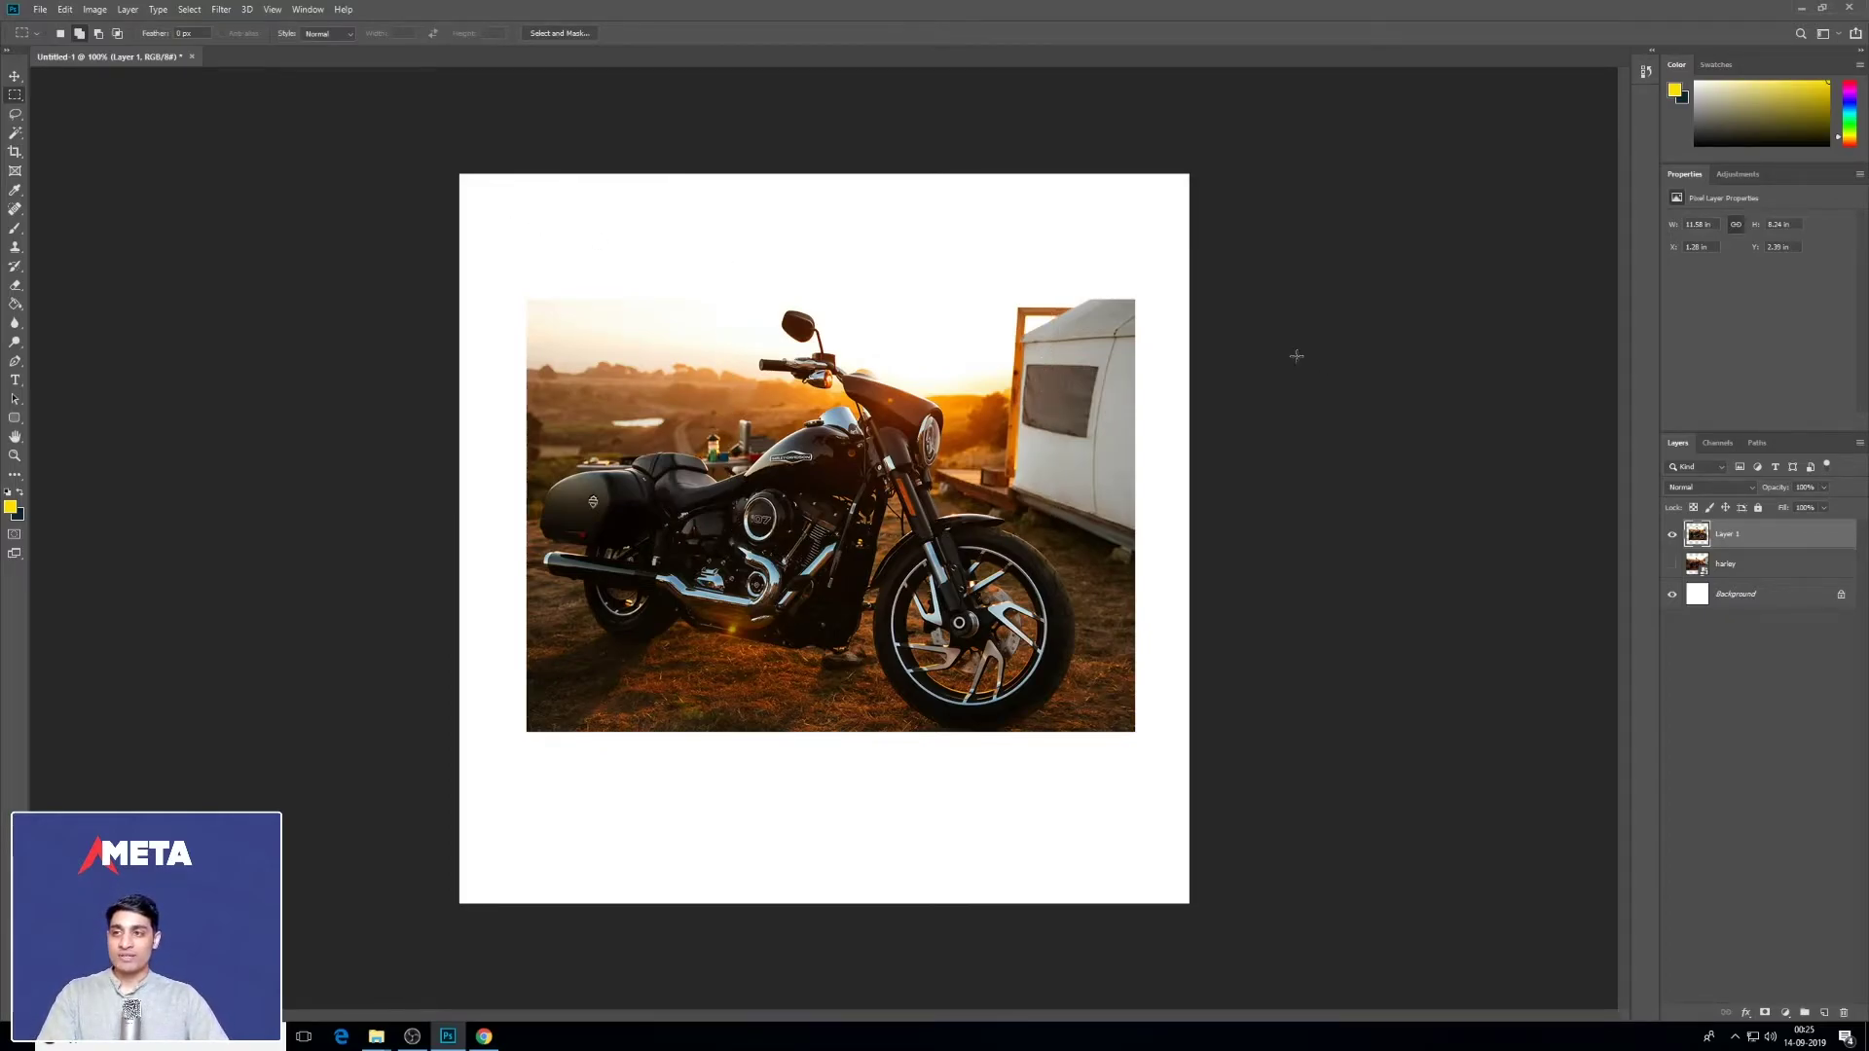
Step: Trace around the motorcycle's outline with the Lasso Tool and copy the selected area to a new layer
left_click(17, 114)
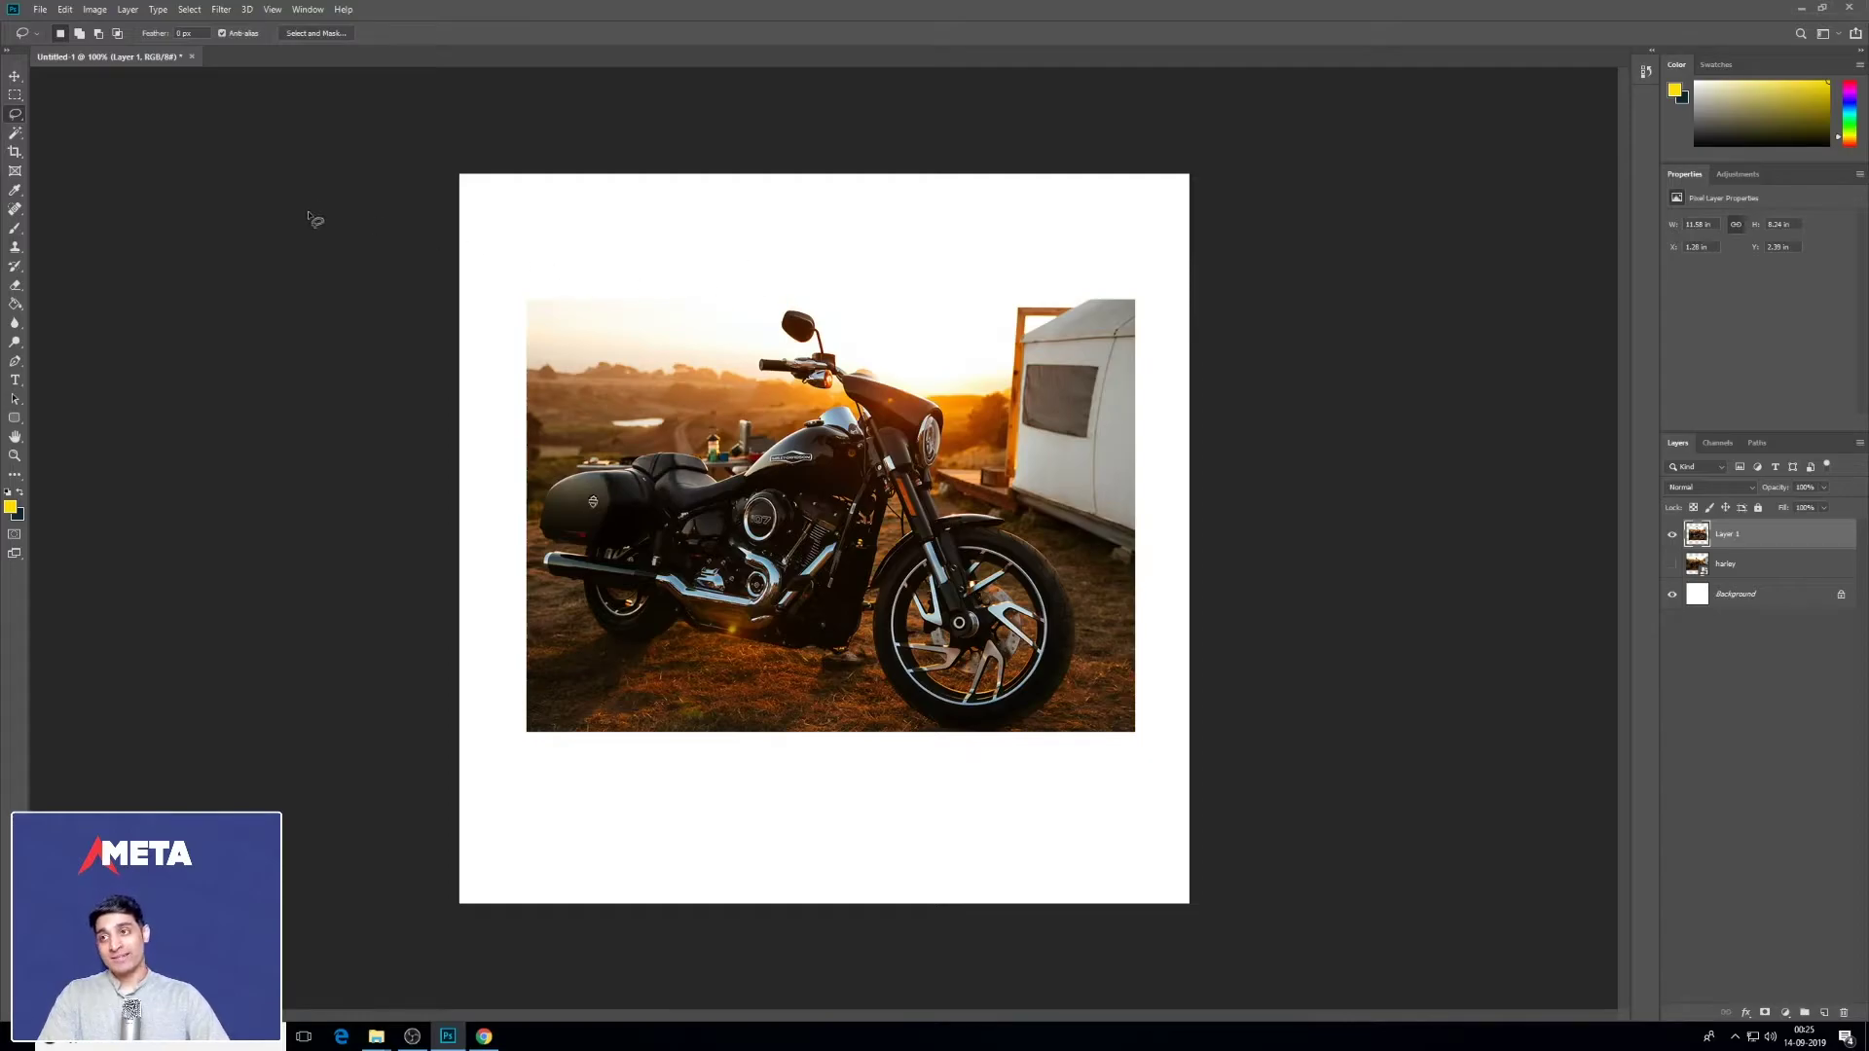
left_click(19, 100)
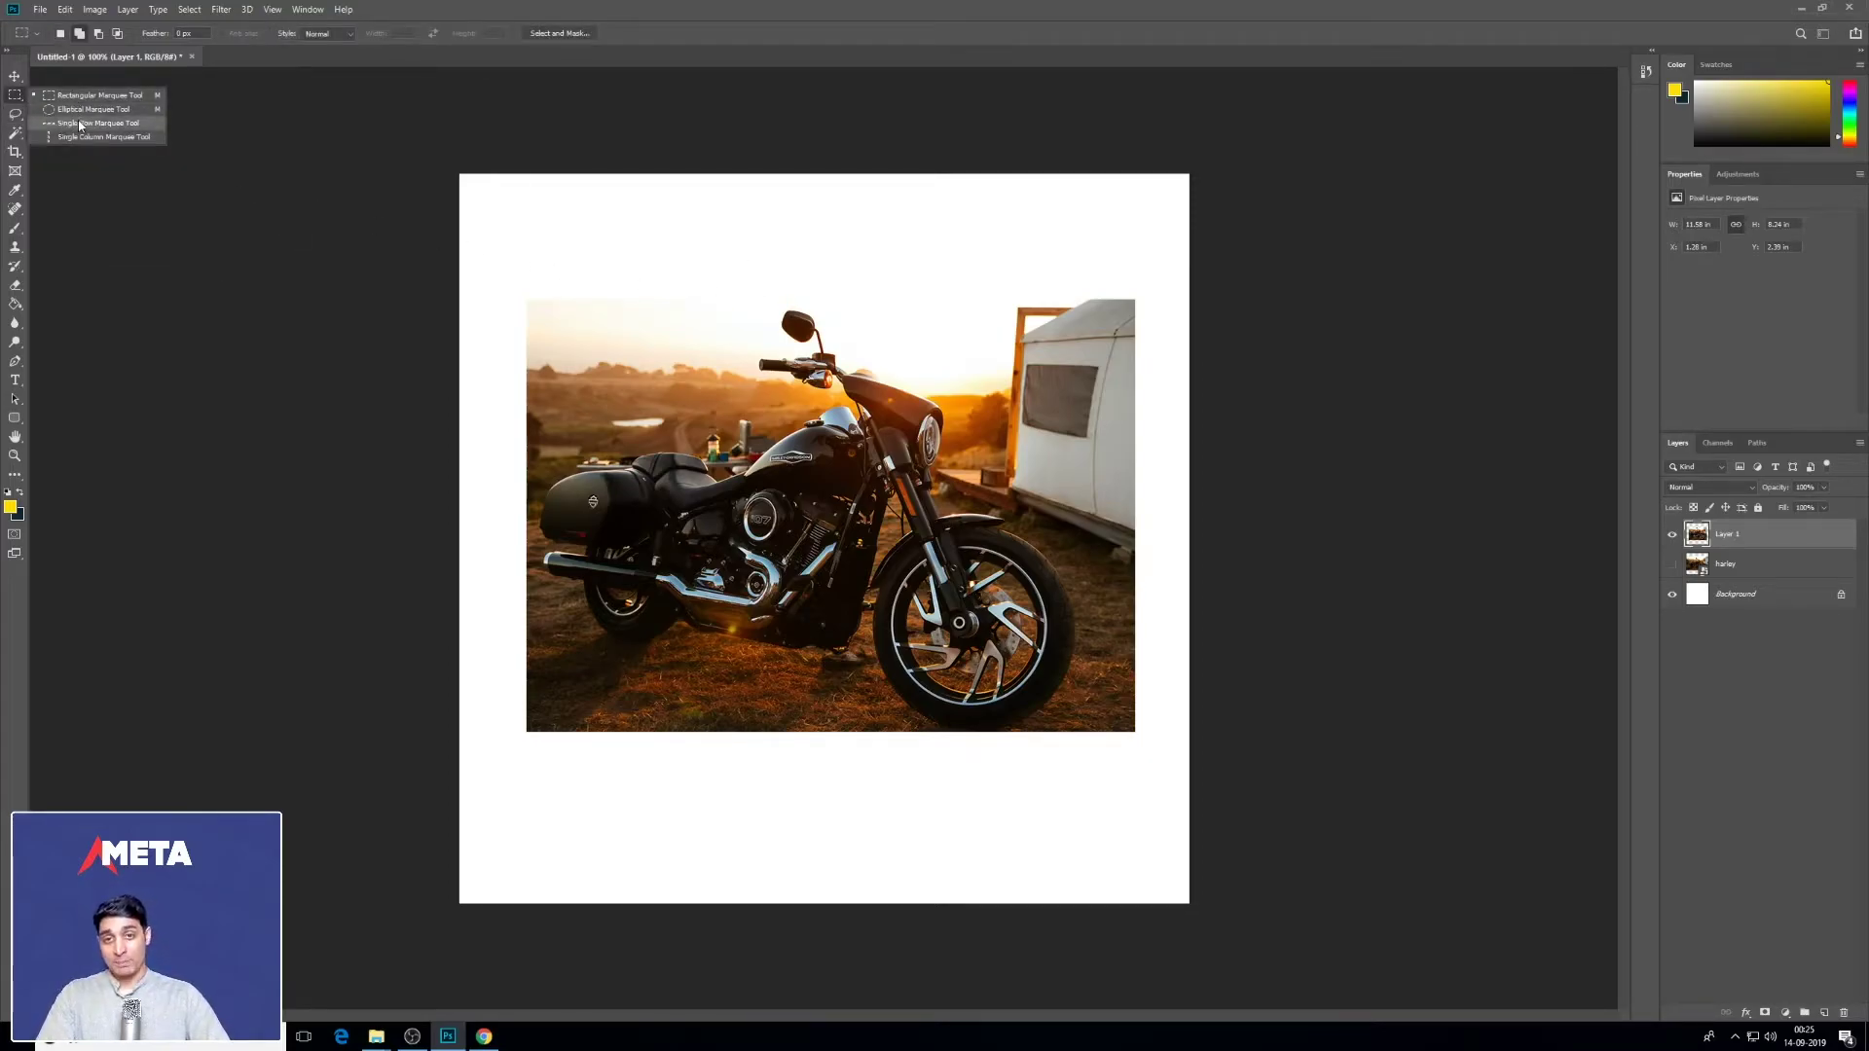
left_click(15, 115)
left_click(70, 114)
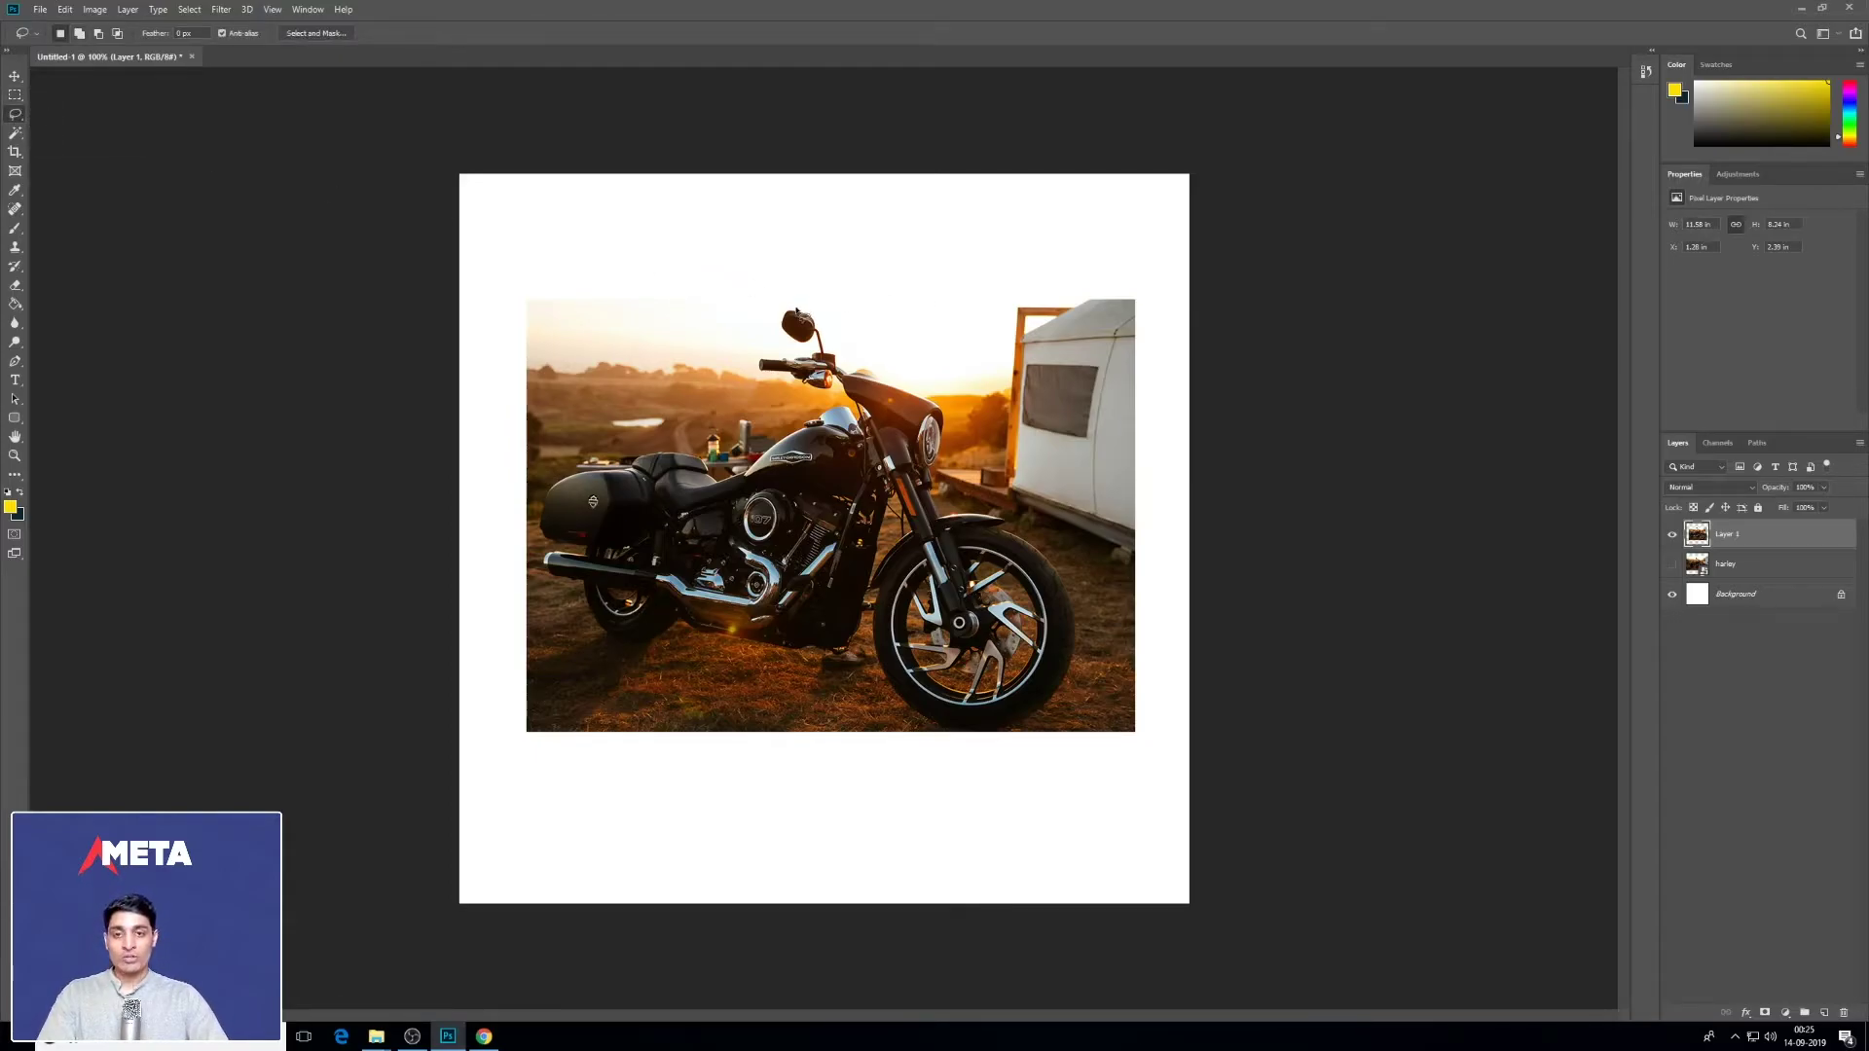
mouse_move(796, 308)
left_mouse_down()
mouse_move(797, 351)
mouse_move(754, 378)
mouse_move(806, 406)
mouse_move(790, 429)
mouse_move(728, 462)
mouse_move(751, 442)
mouse_move(571, 461)
mouse_move(541, 495)
mouse_move(533, 550)
mouse_move(597, 639)
mouse_move(836, 669)
mouse_move(855, 649)
mouse_move(917, 725)
mouse_move(1023, 734)
mouse_move(1070, 697)
mouse_move(1088, 612)
mouse_move(1070, 557)
mouse_move(942, 474)
left_mouse_up()
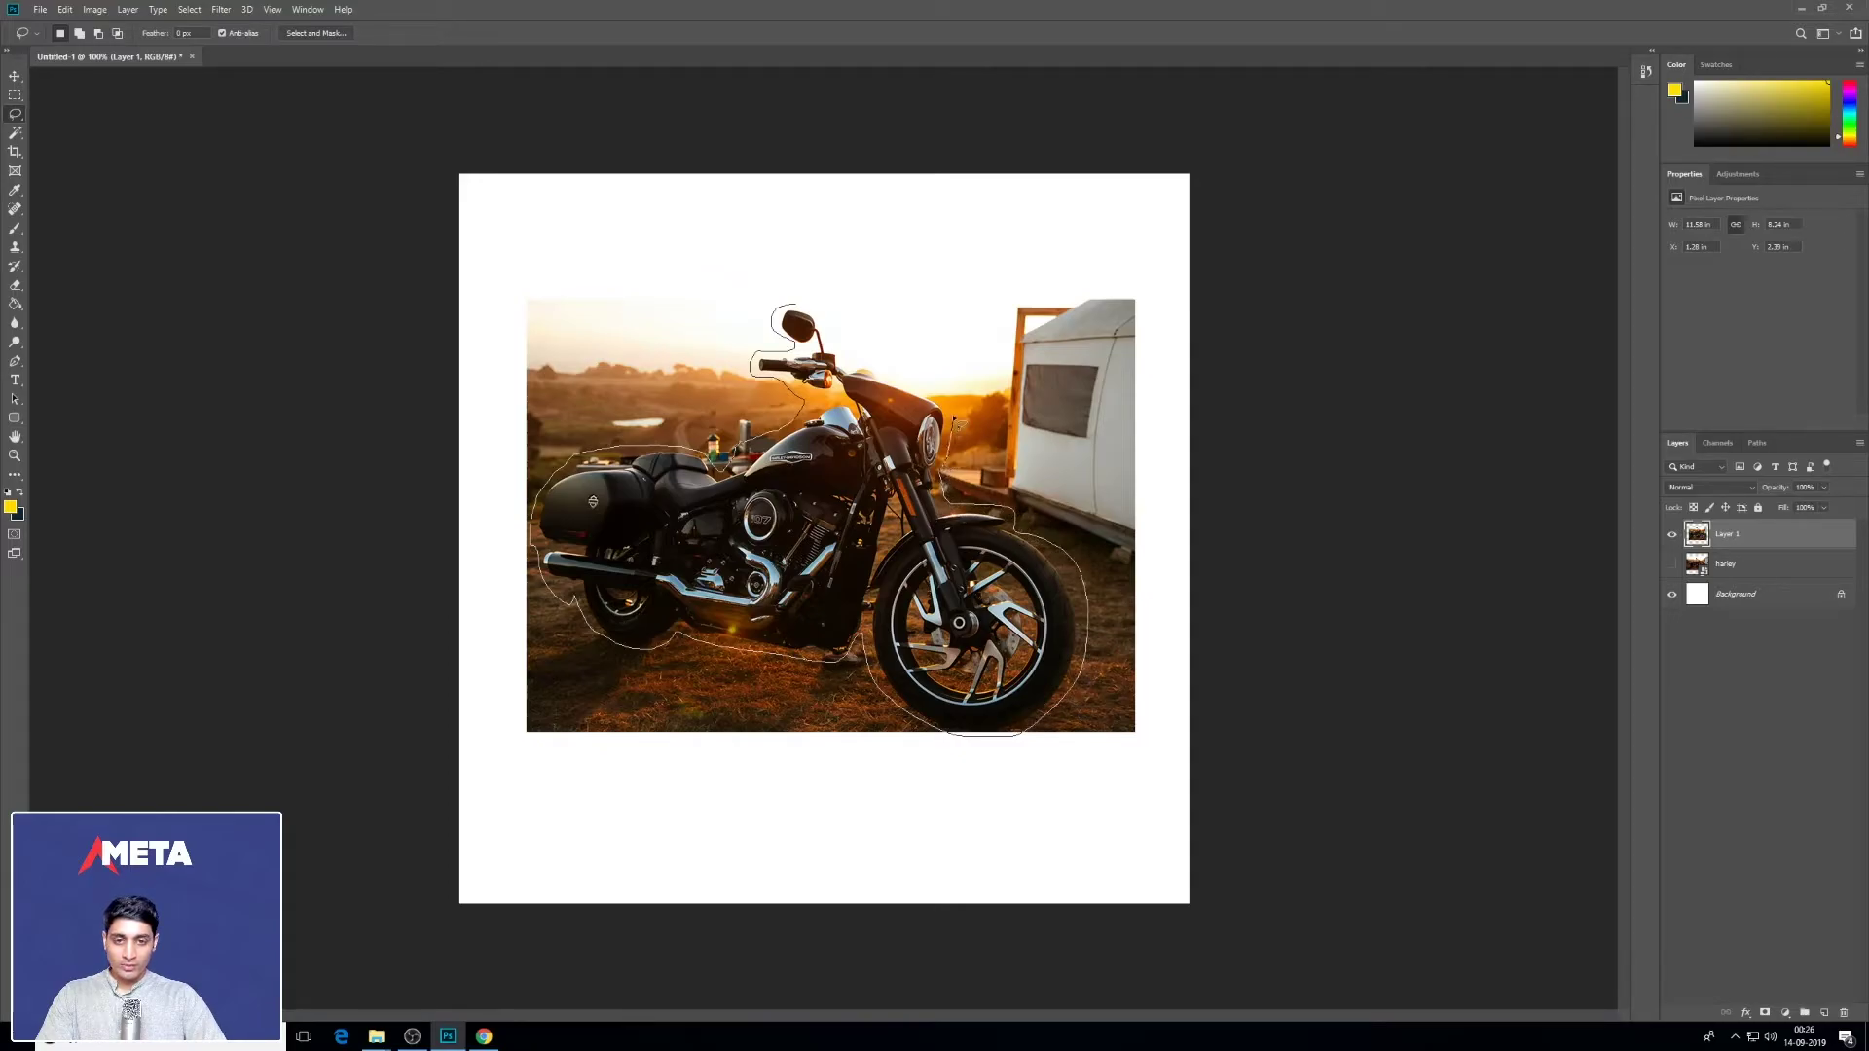
mouse_move(935, 387)
left_mouse_down()
mouse_move(847, 363)
mouse_move(812, 312)
mouse_move(776, 319)
left_mouse_up()
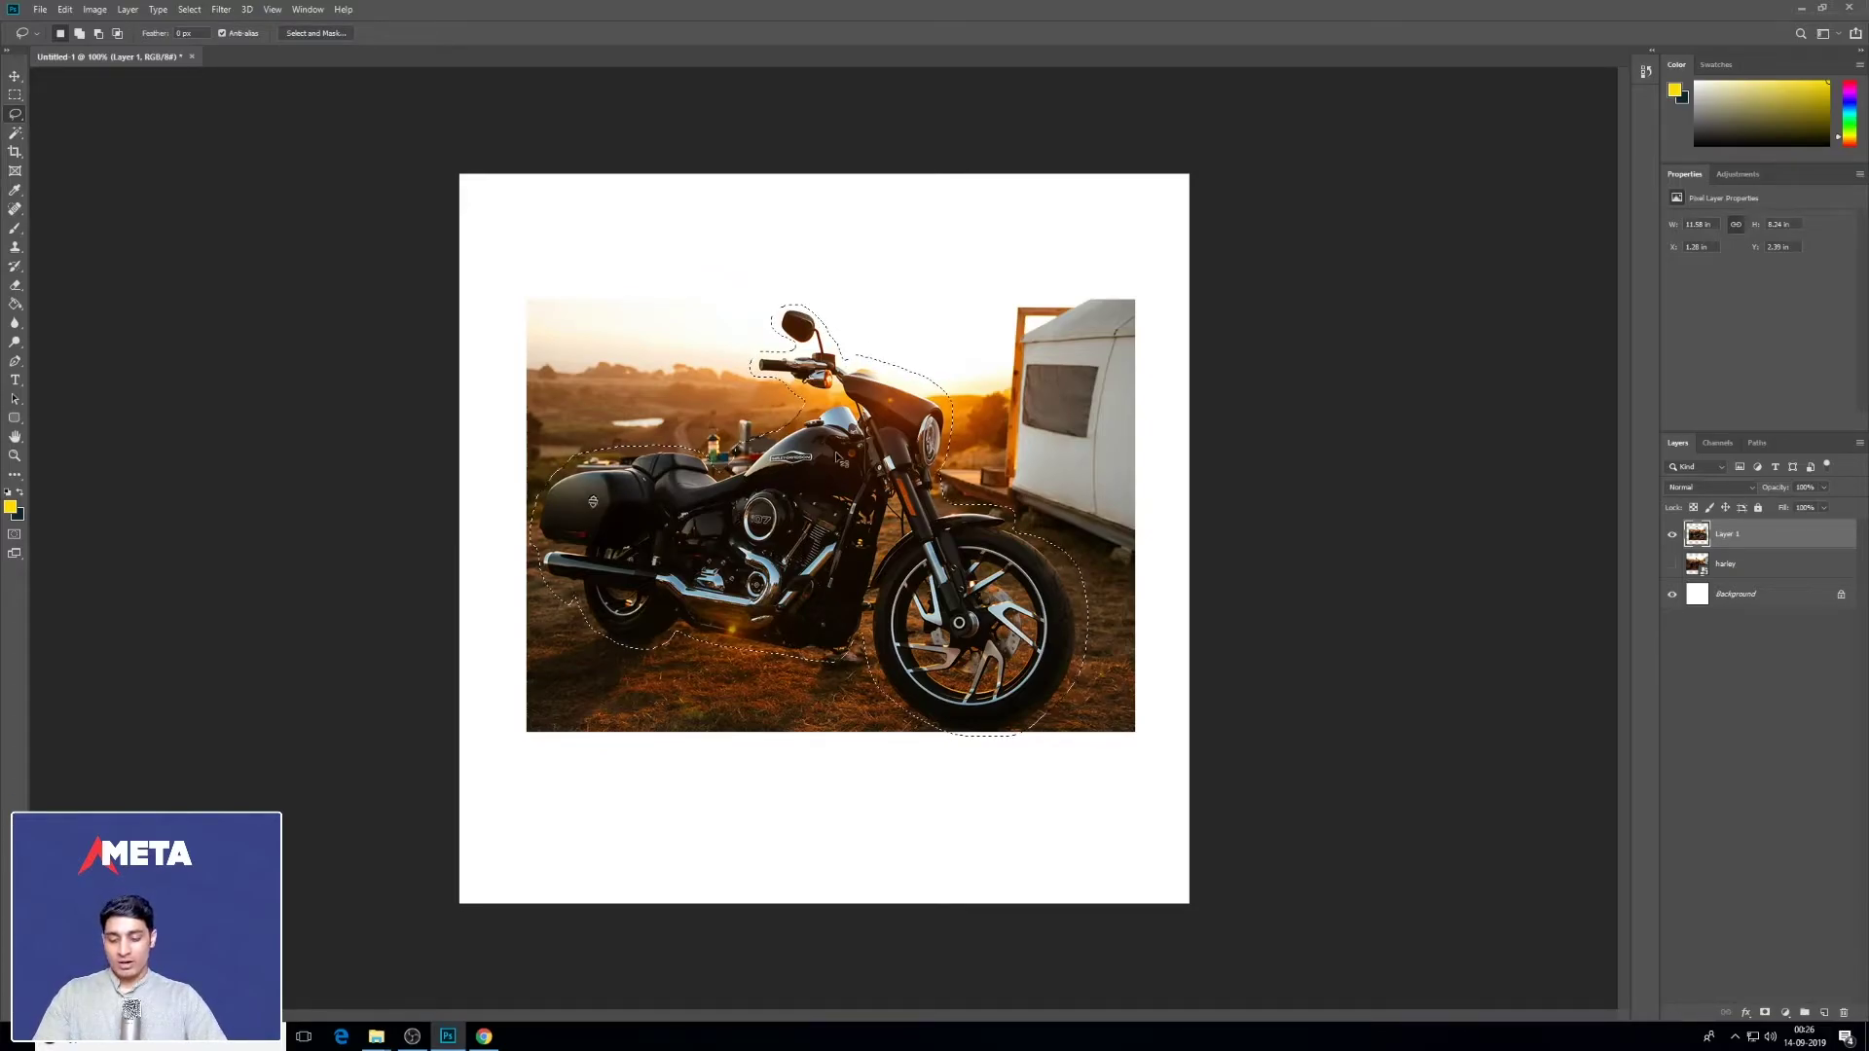
key("ctrl+j")
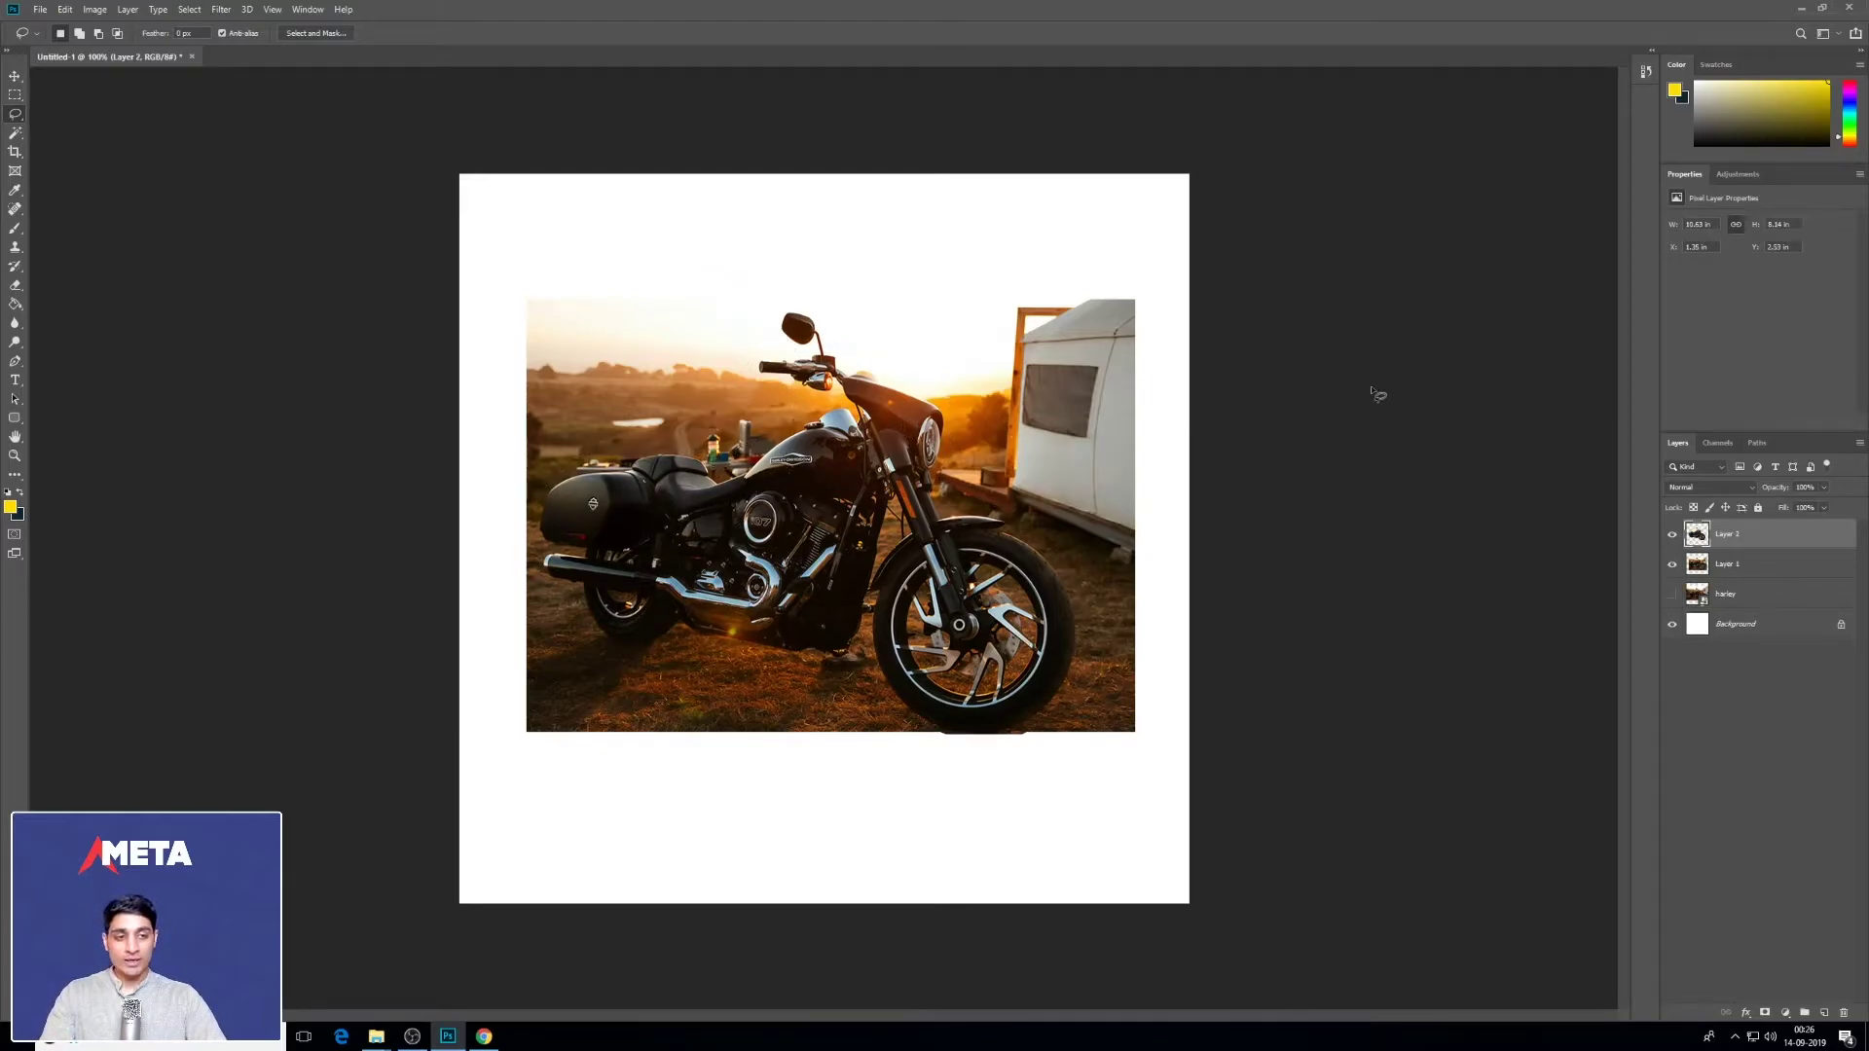
Step: Hide Layer 1 and move the motorcycle cutout on Layer 2 up by about 0.95 in
left_click(1673, 564)
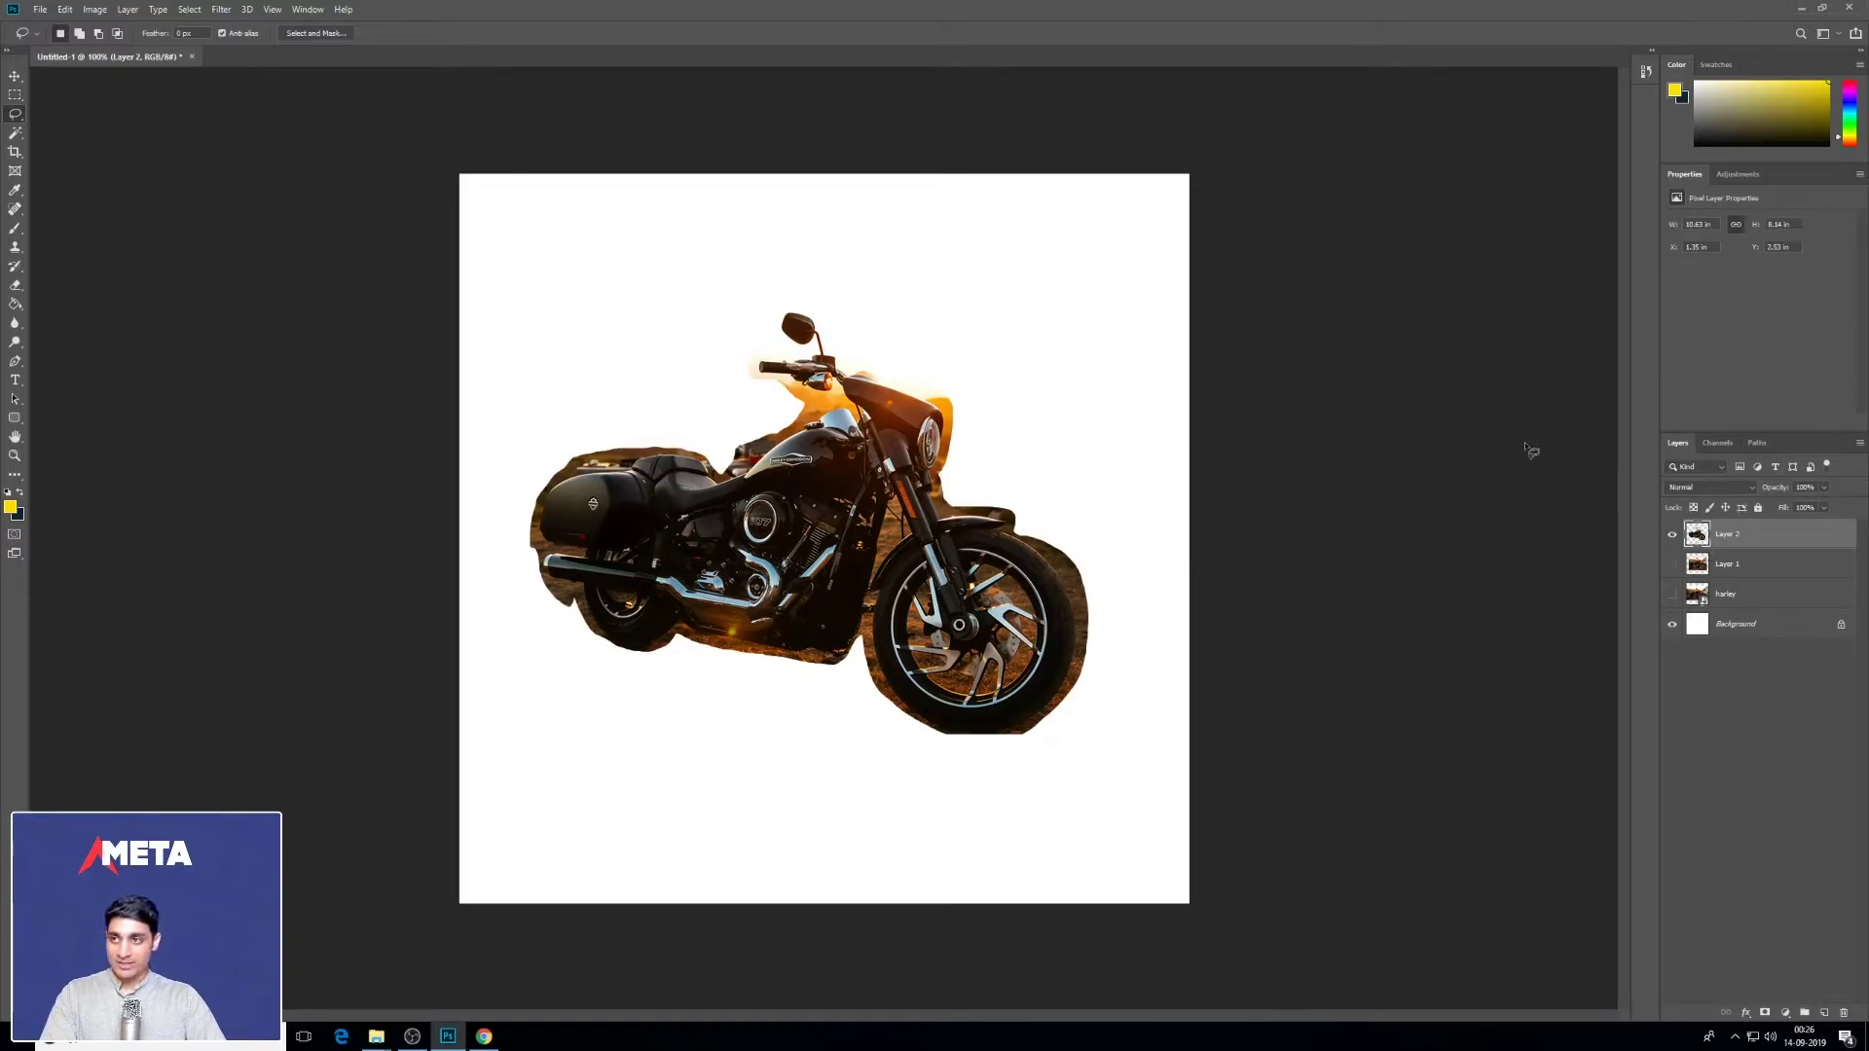
left_click(15, 75)
left_click_drag(869, 542, 874, 490)
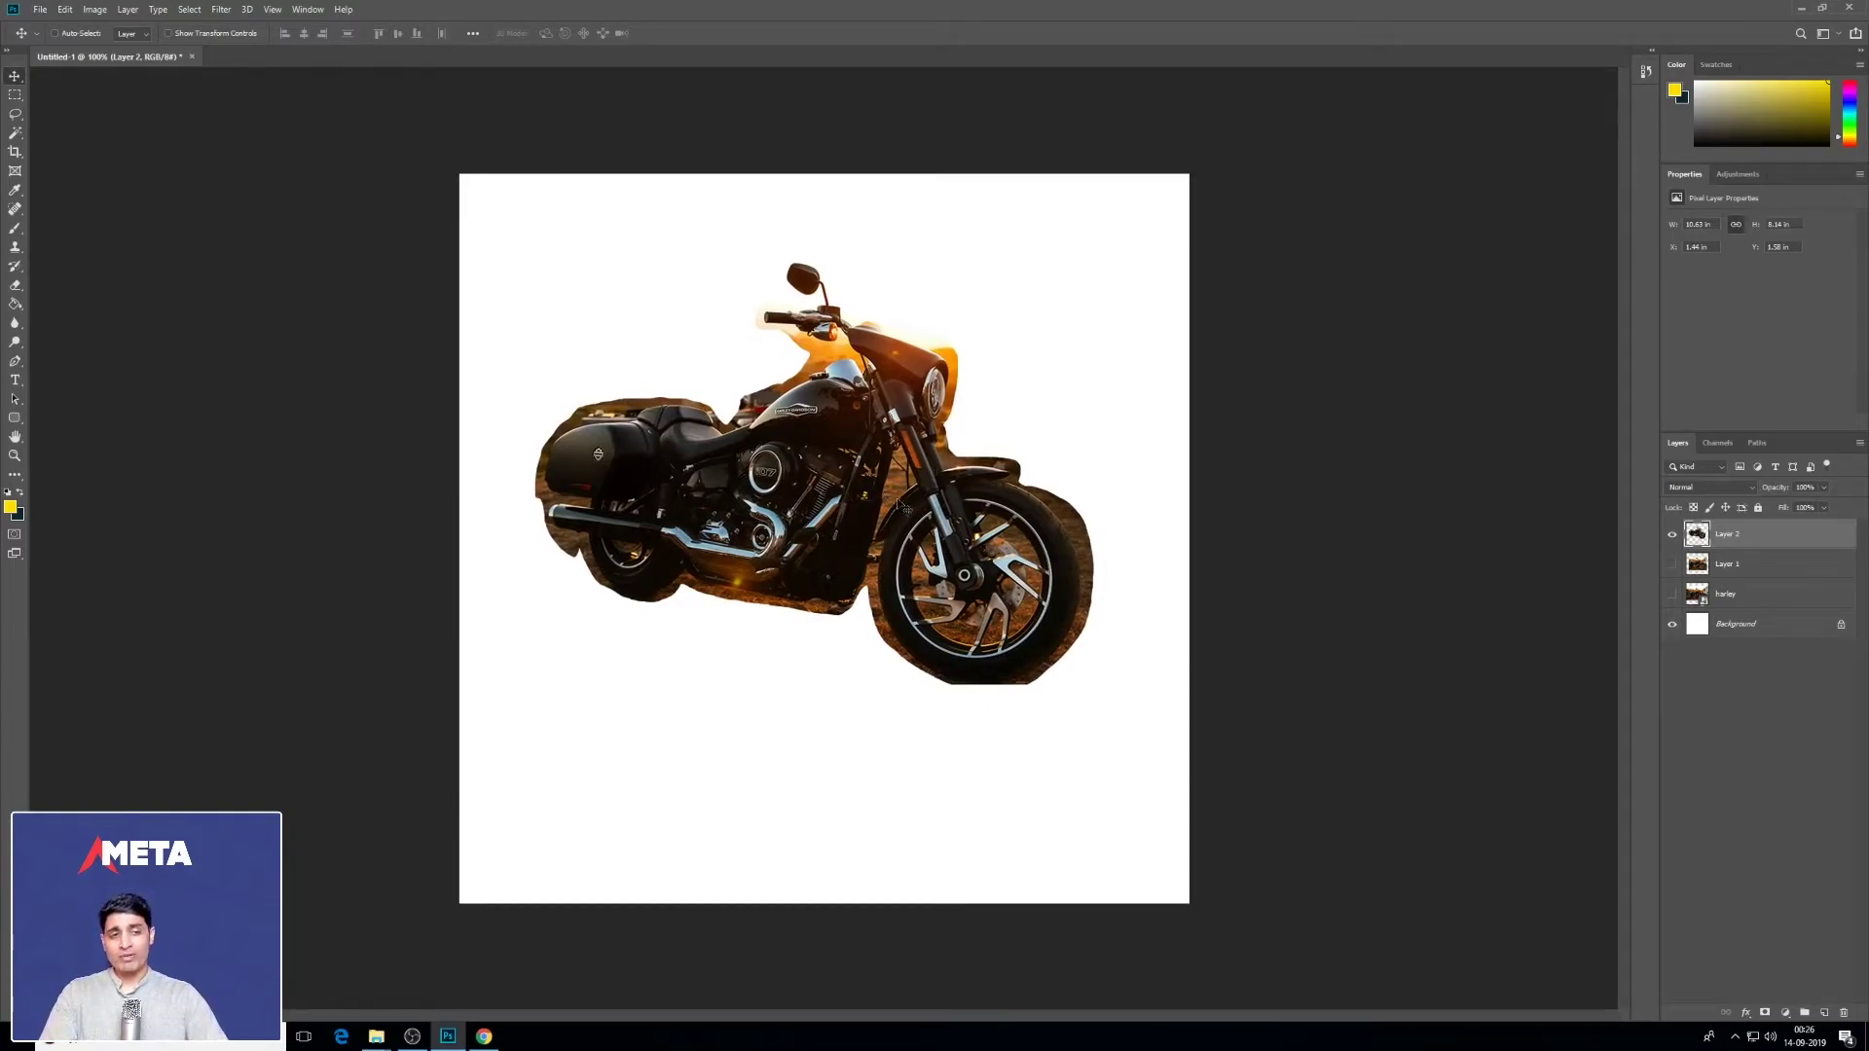
Step: Move the hidden Layer 1 and the motorcycle cutout on Layer 2 independently, selecting each layer first, and leave Layer 2 active
left_click(1753, 574)
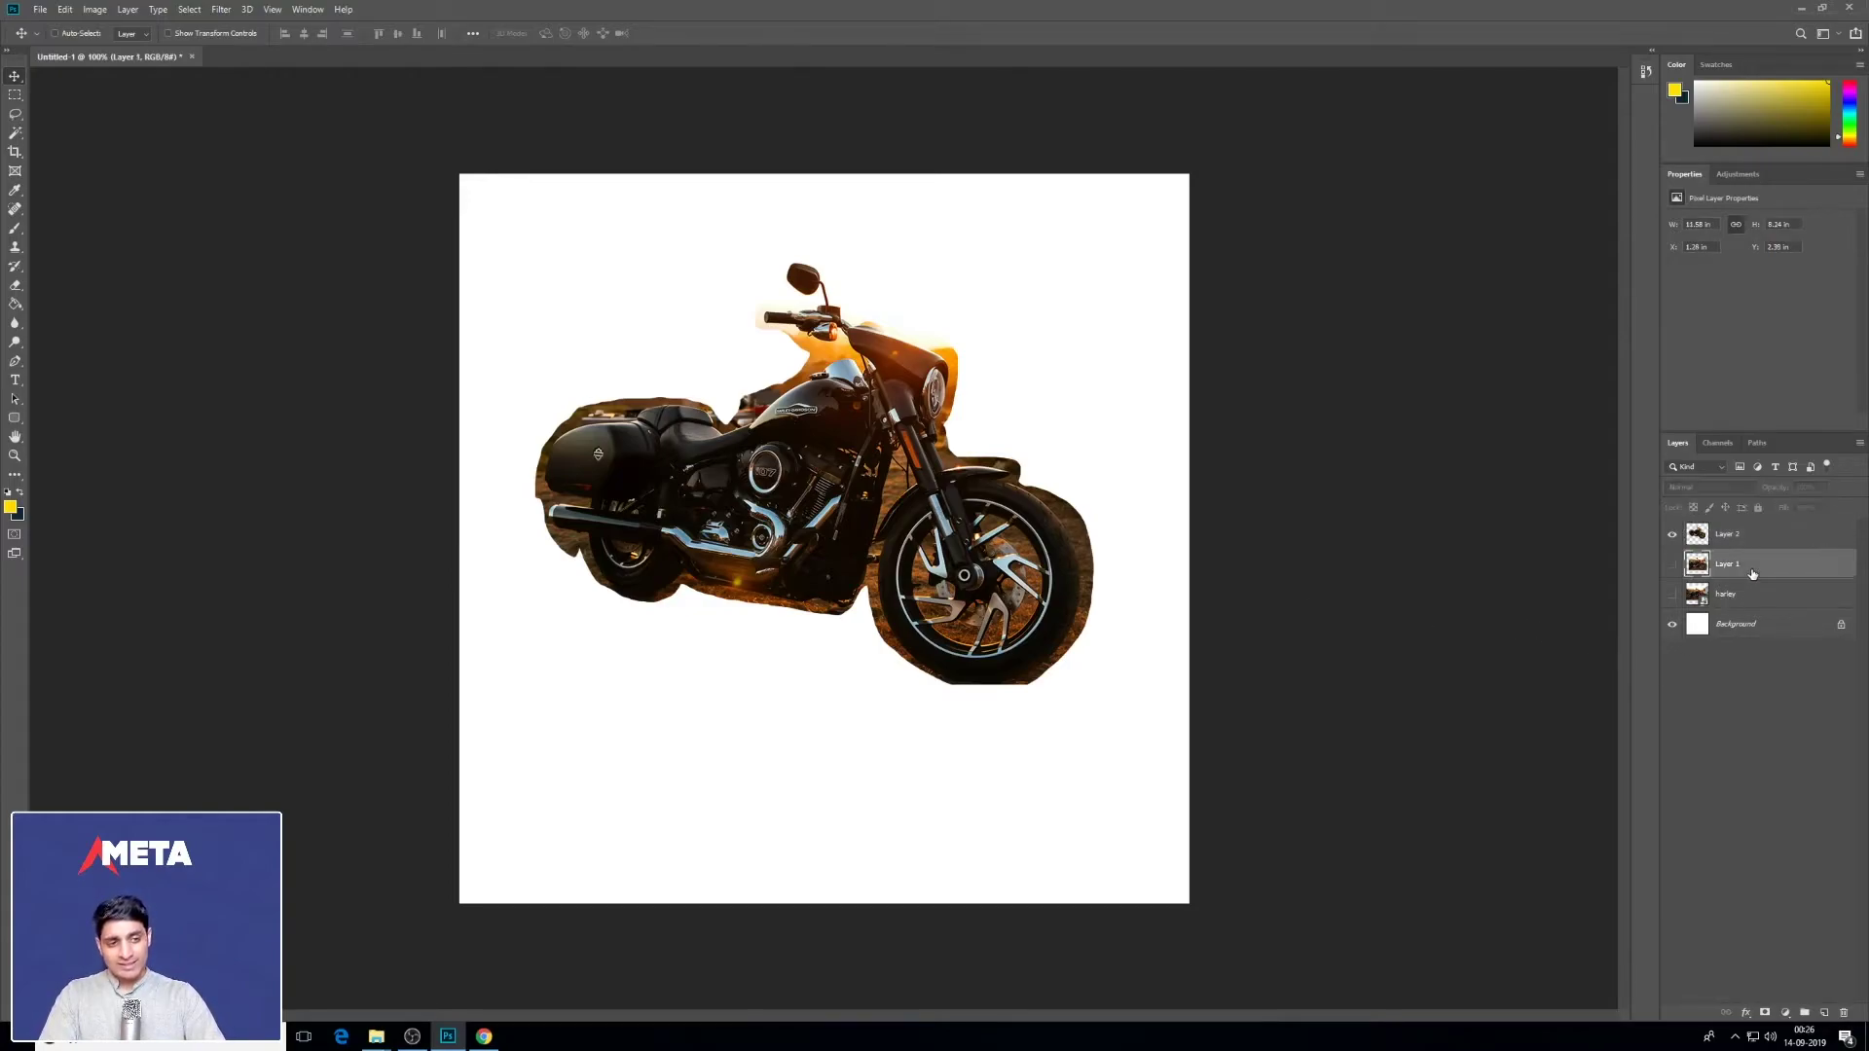
mouse_move(756, 491)
left_mouse_down()
mouse_move(841, 443)
mouse_move(774, 516)
mouse_move(760, 504)
left_mouse_up()
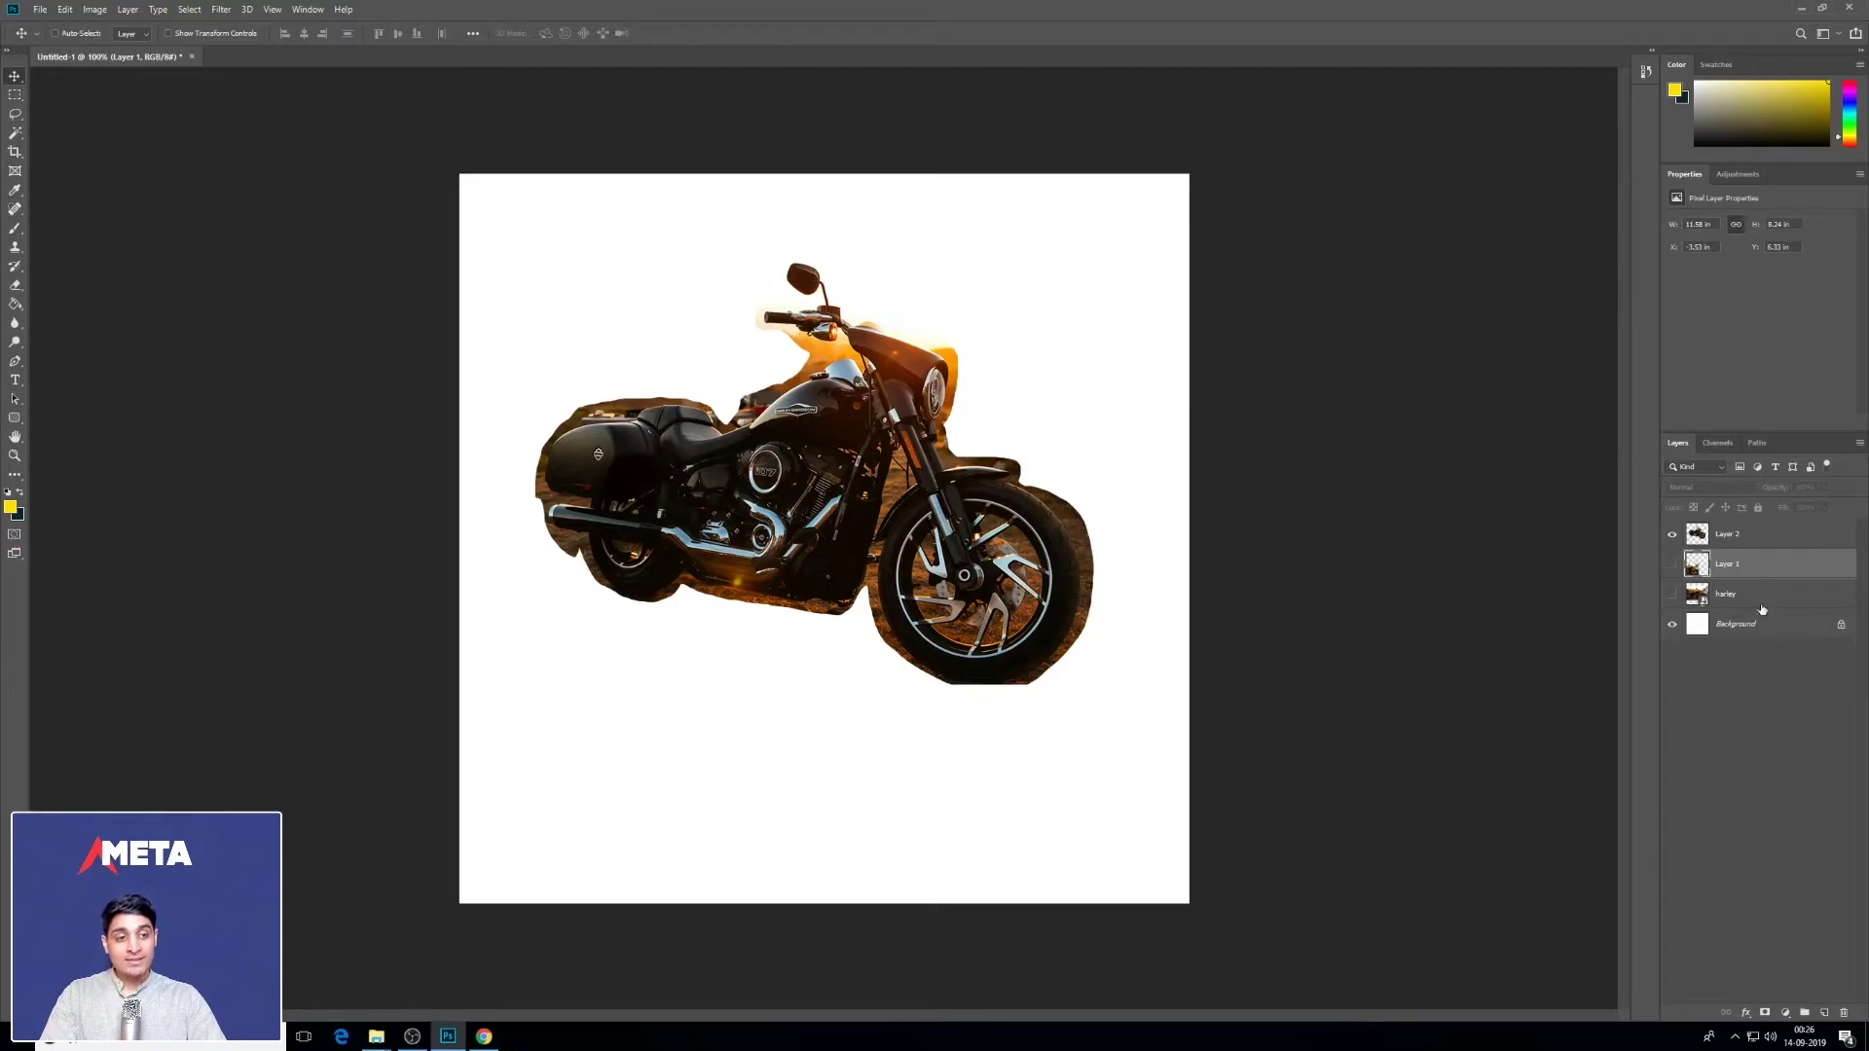
left_click(1749, 543)
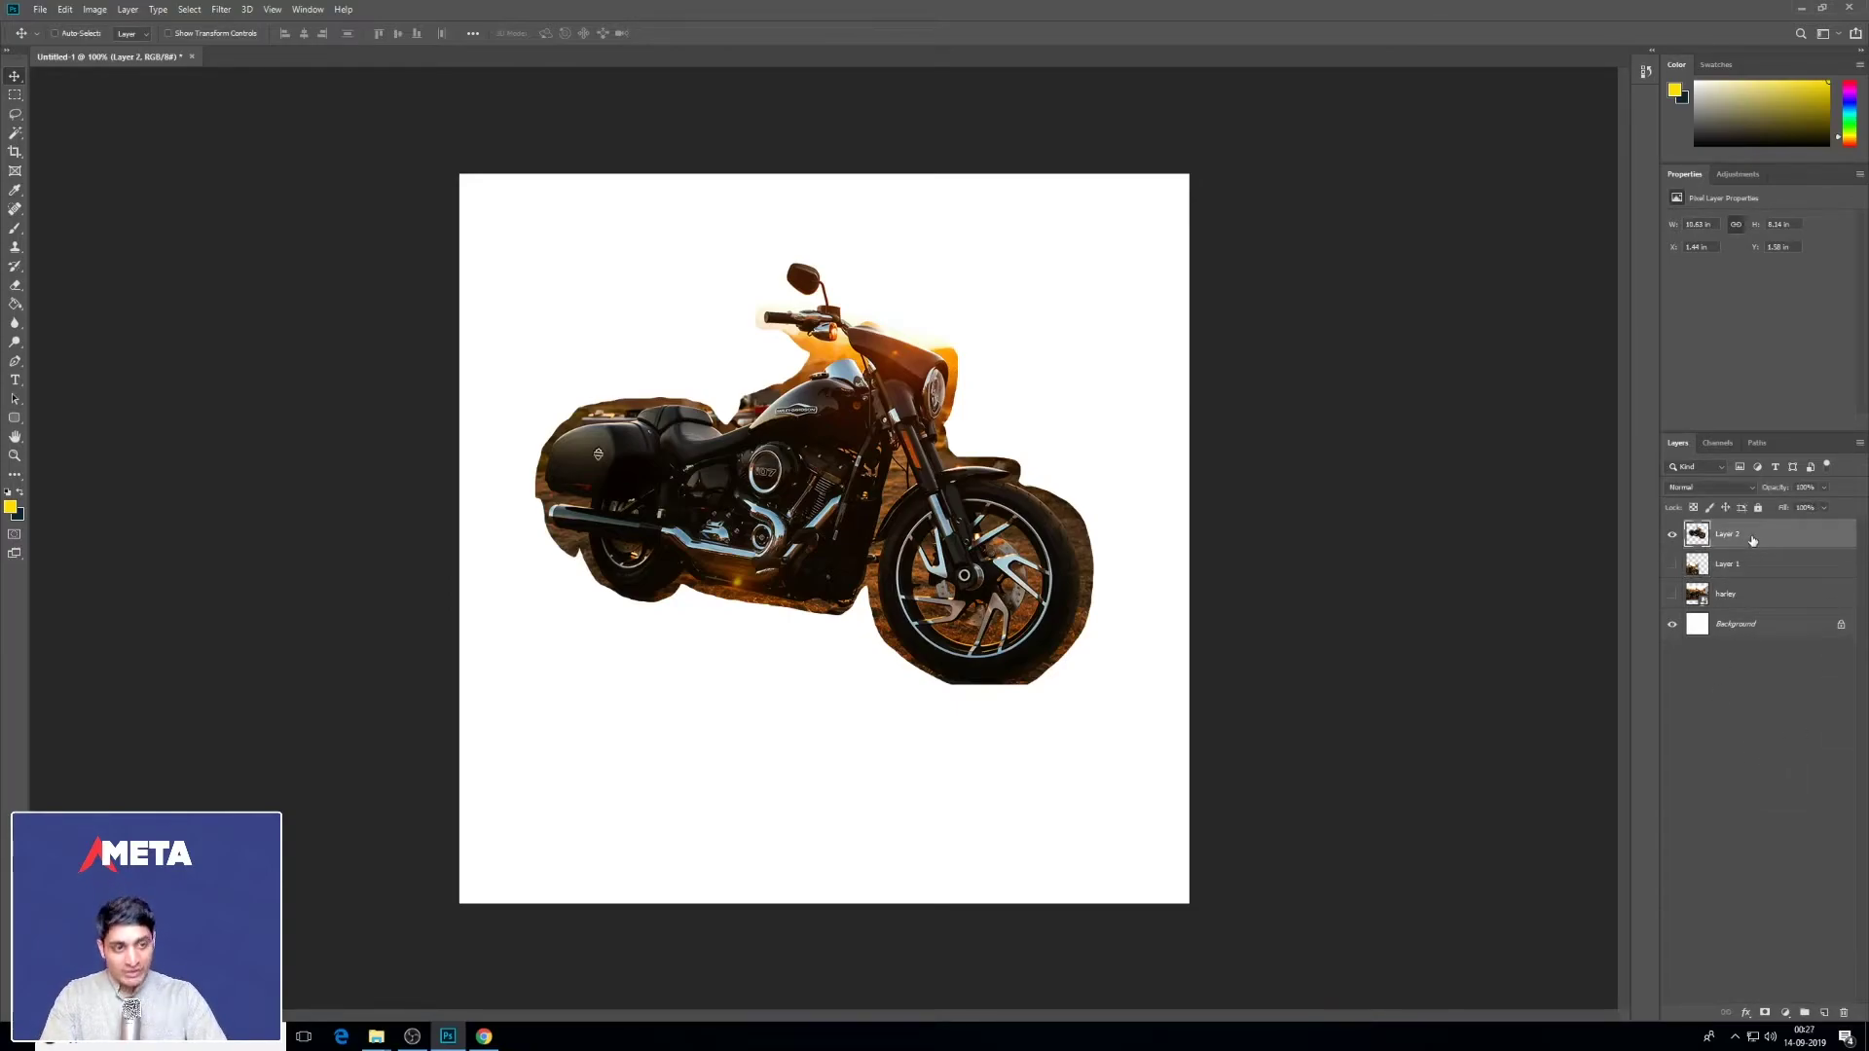
mouse_move(804, 429)
left_mouse_down()
mouse_move(772, 472)
mouse_move(812, 461)
mouse_move(790, 408)
left_mouse_up()
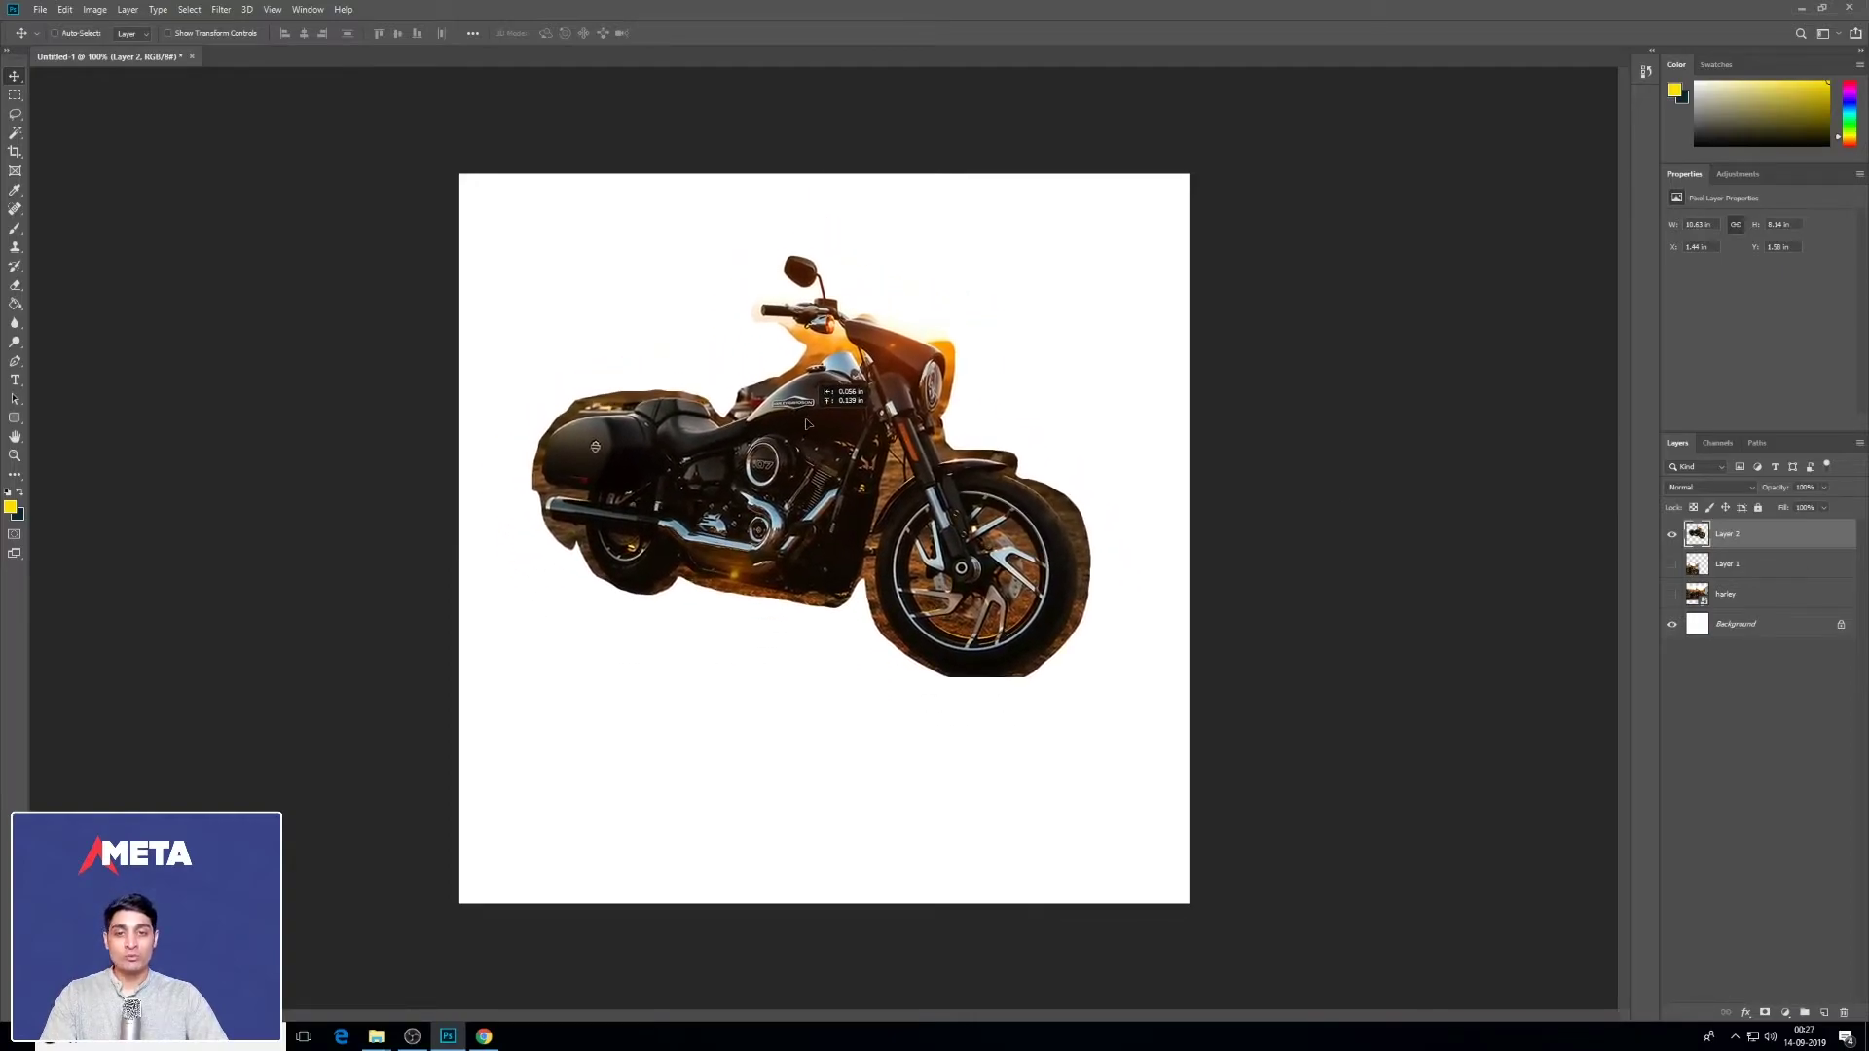
left_click(1731, 570)
mouse_move(1094, 449)
left_mouse_down()
mouse_move(890, 350)
mouse_move(905, 413)
mouse_move(952, 427)
mouse_move(837, 467)
mouse_move(896, 490)
mouse_move(917, 471)
mouse_move(897, 424)
mouse_move(888, 449)
left_mouse_up()
left_click(1742, 537)
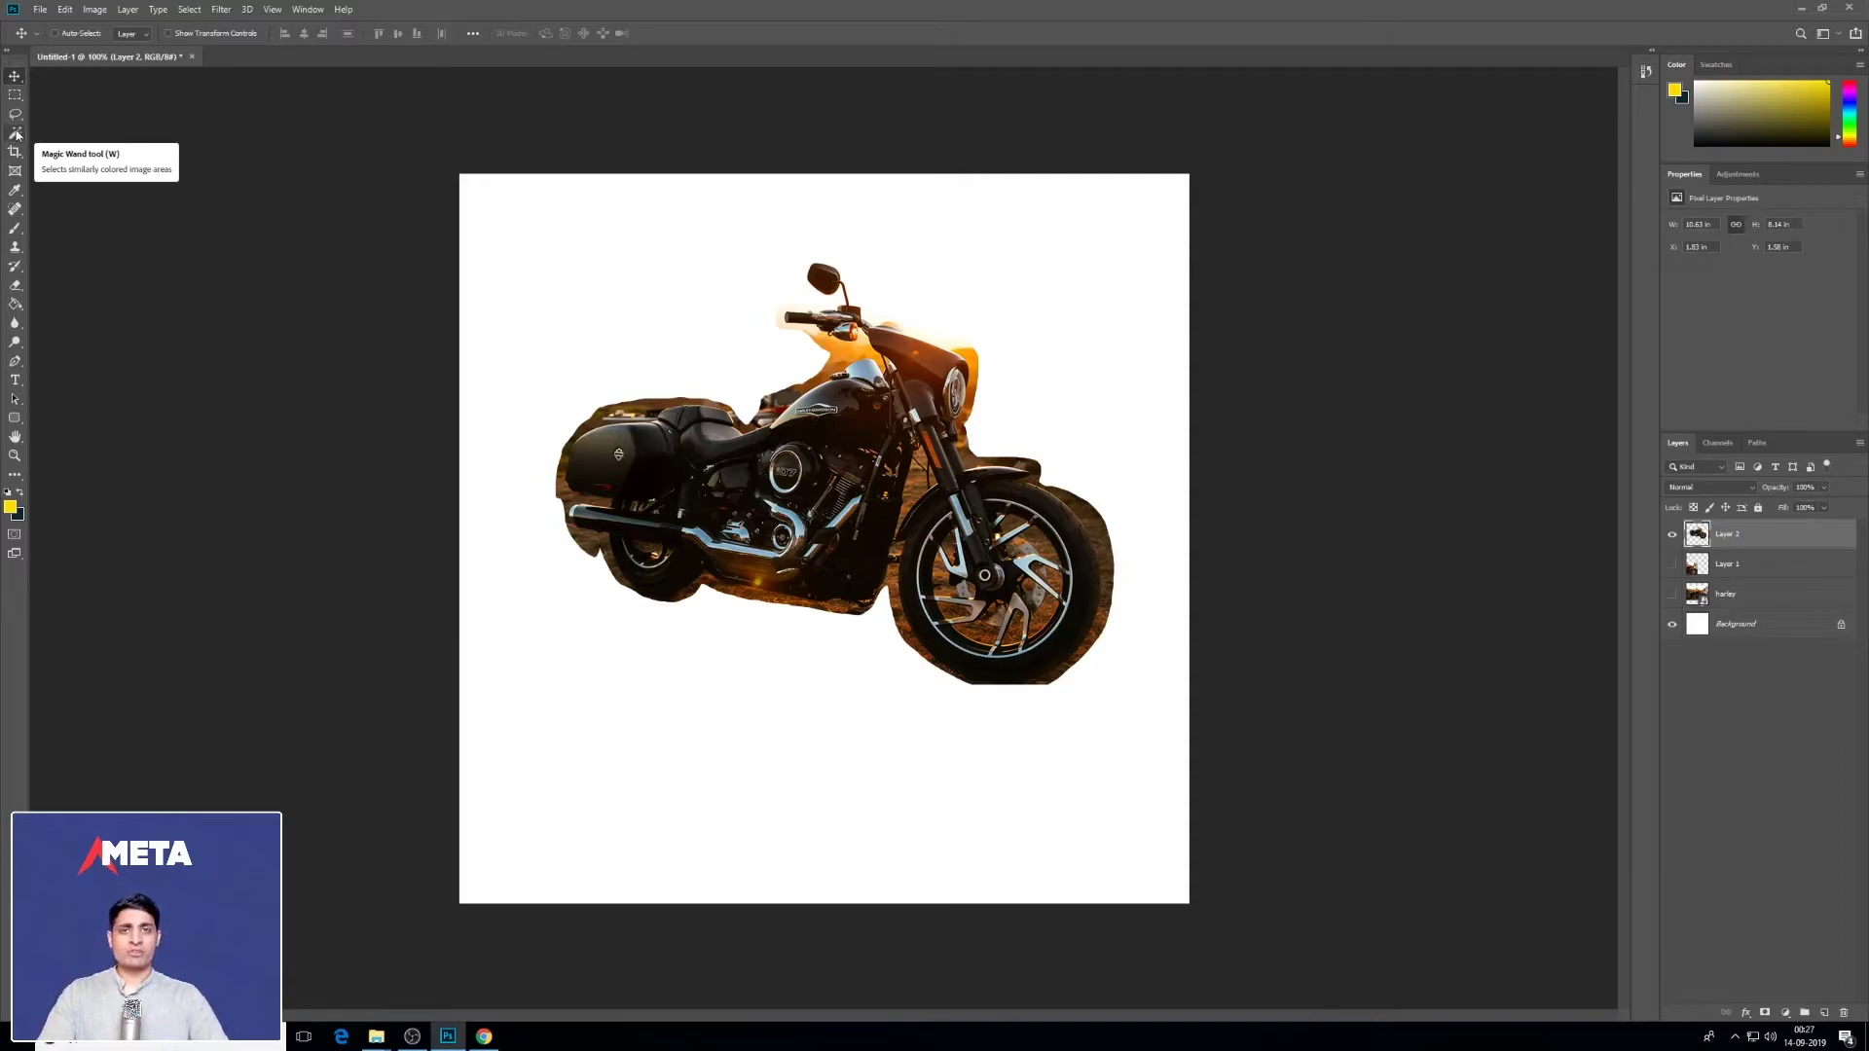
Step: Sample the motorcycle's saddlebag with the Magic Wand Tool, and turn off the Contiguous option
left_click(16, 133)
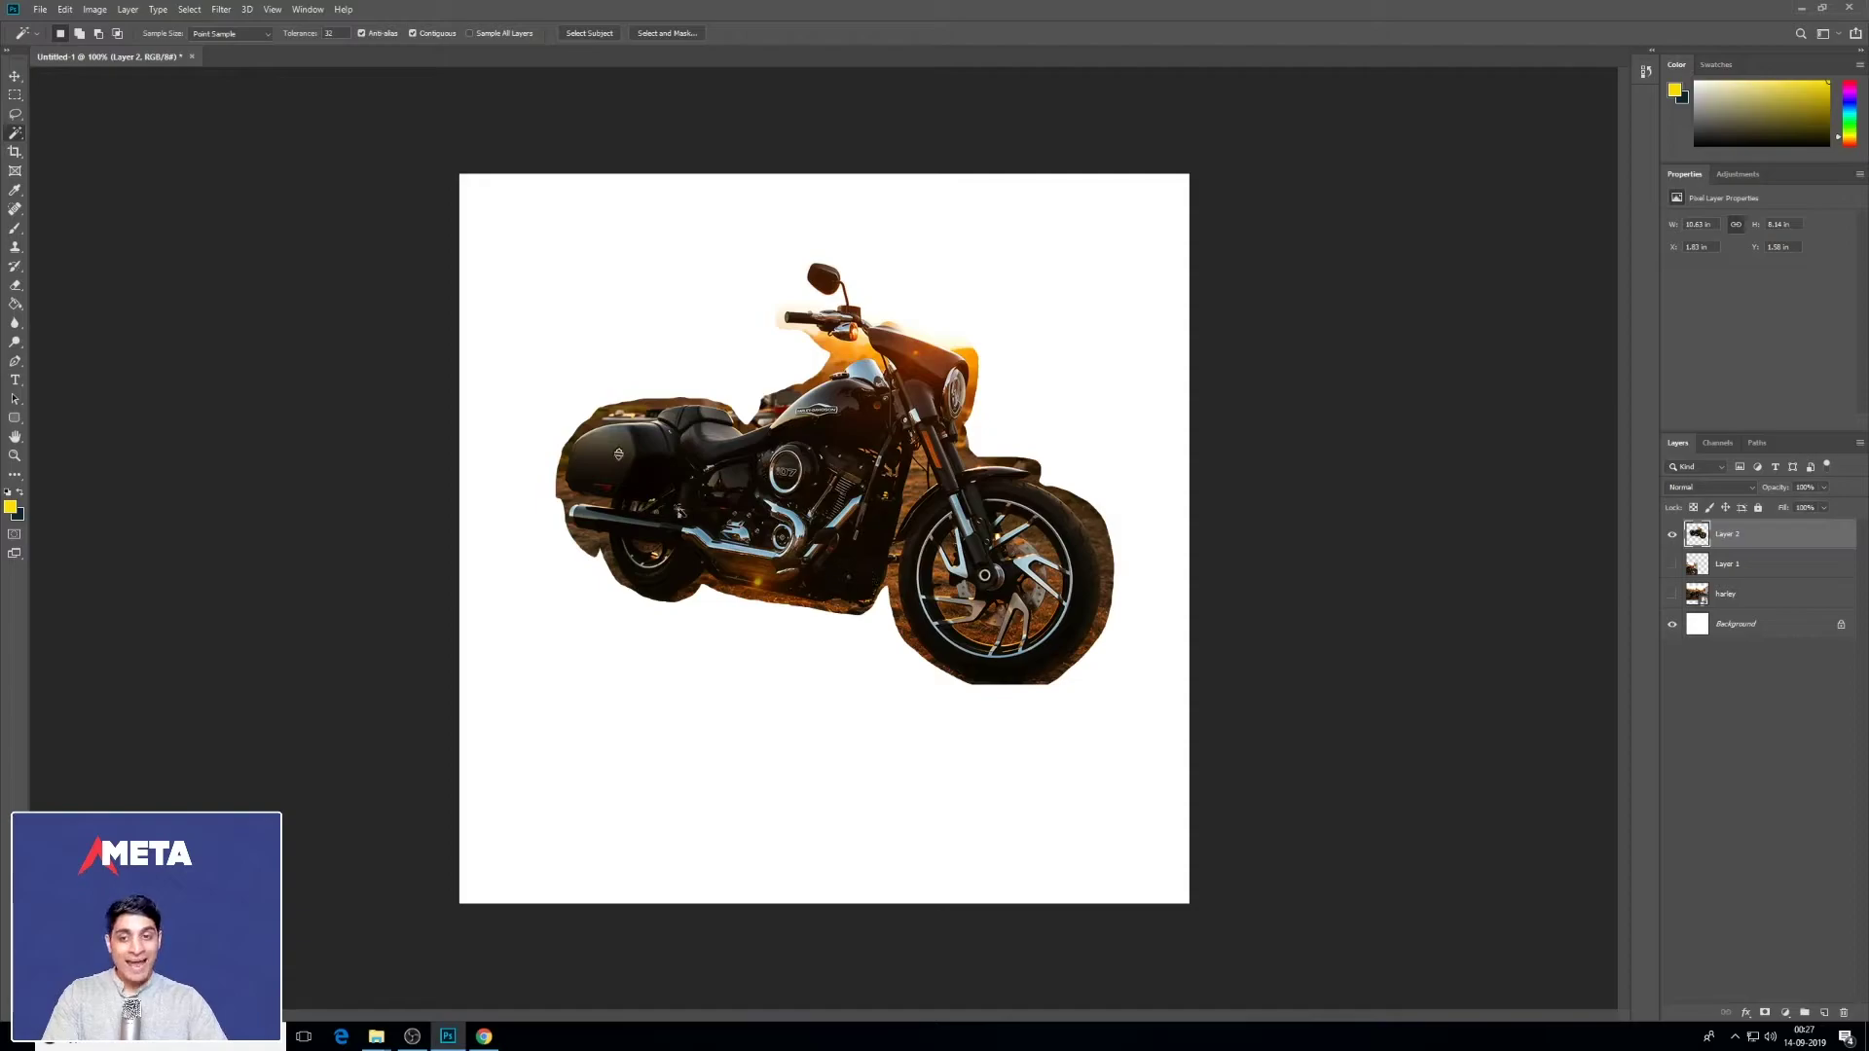
left_click(617, 455)
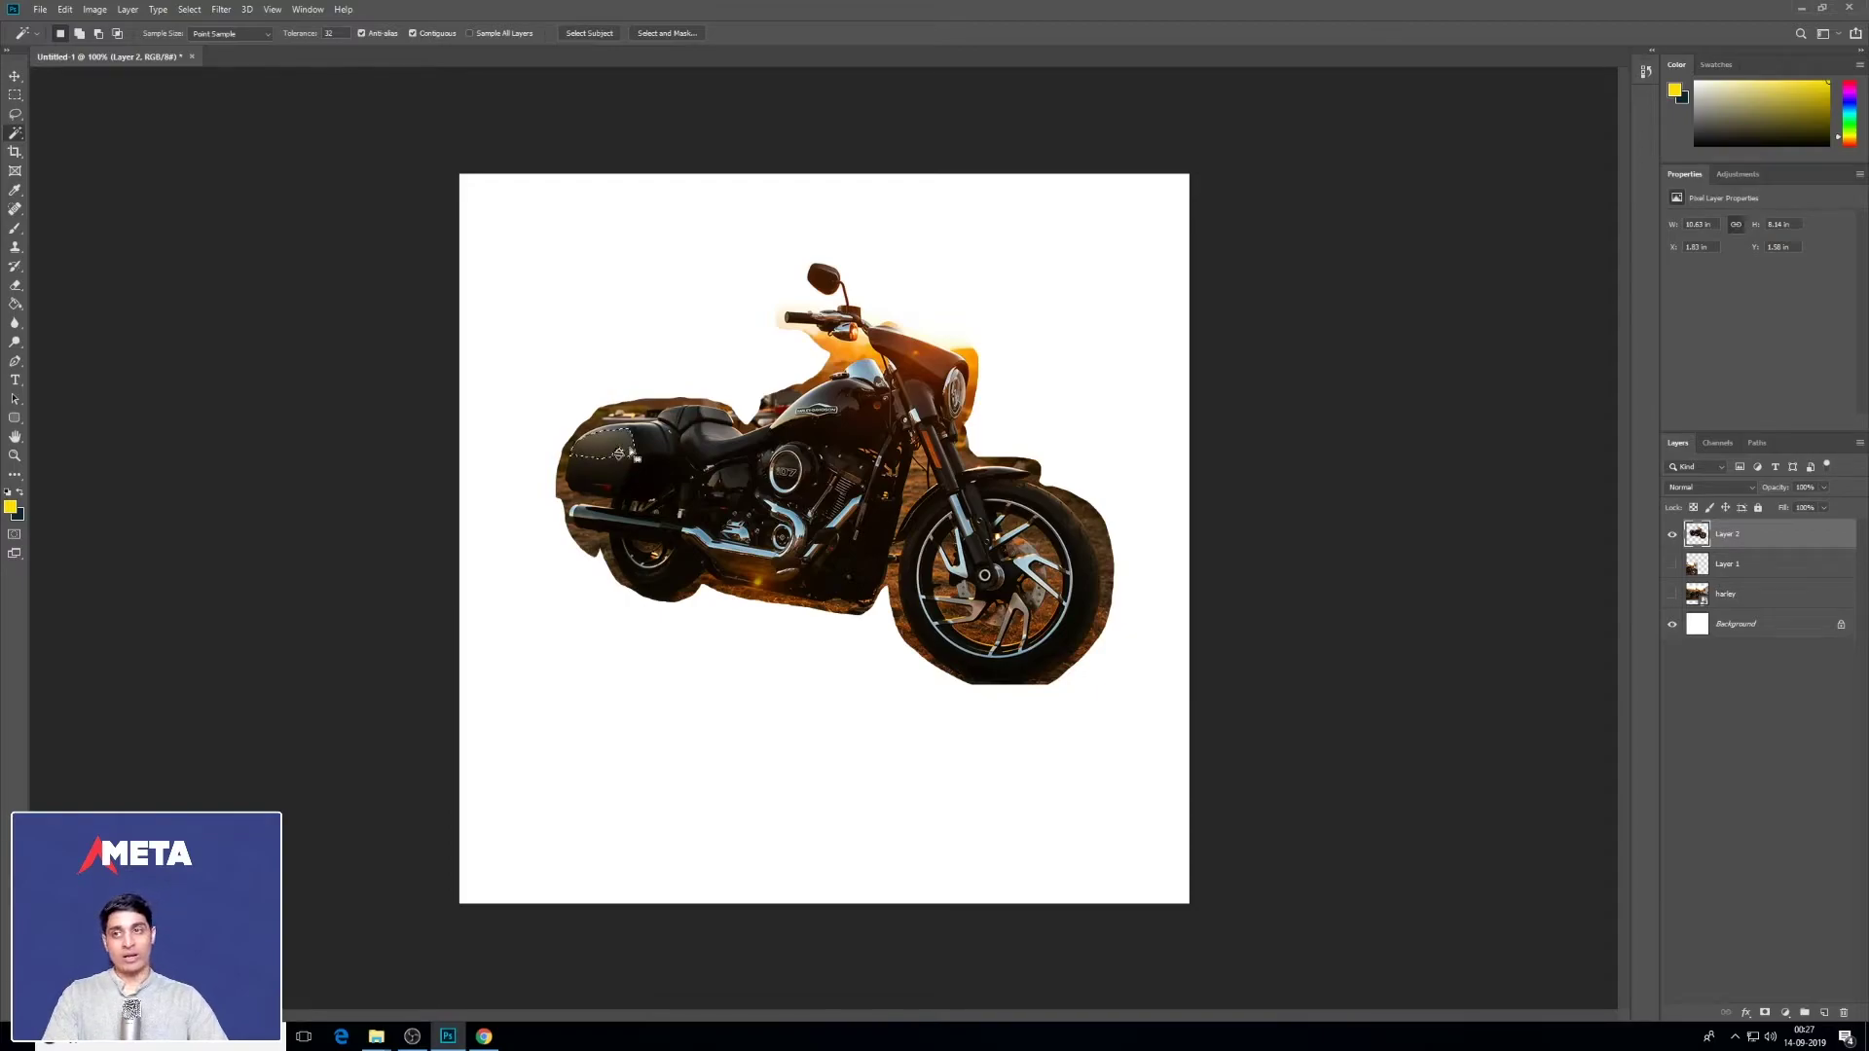
left_click(412, 34)
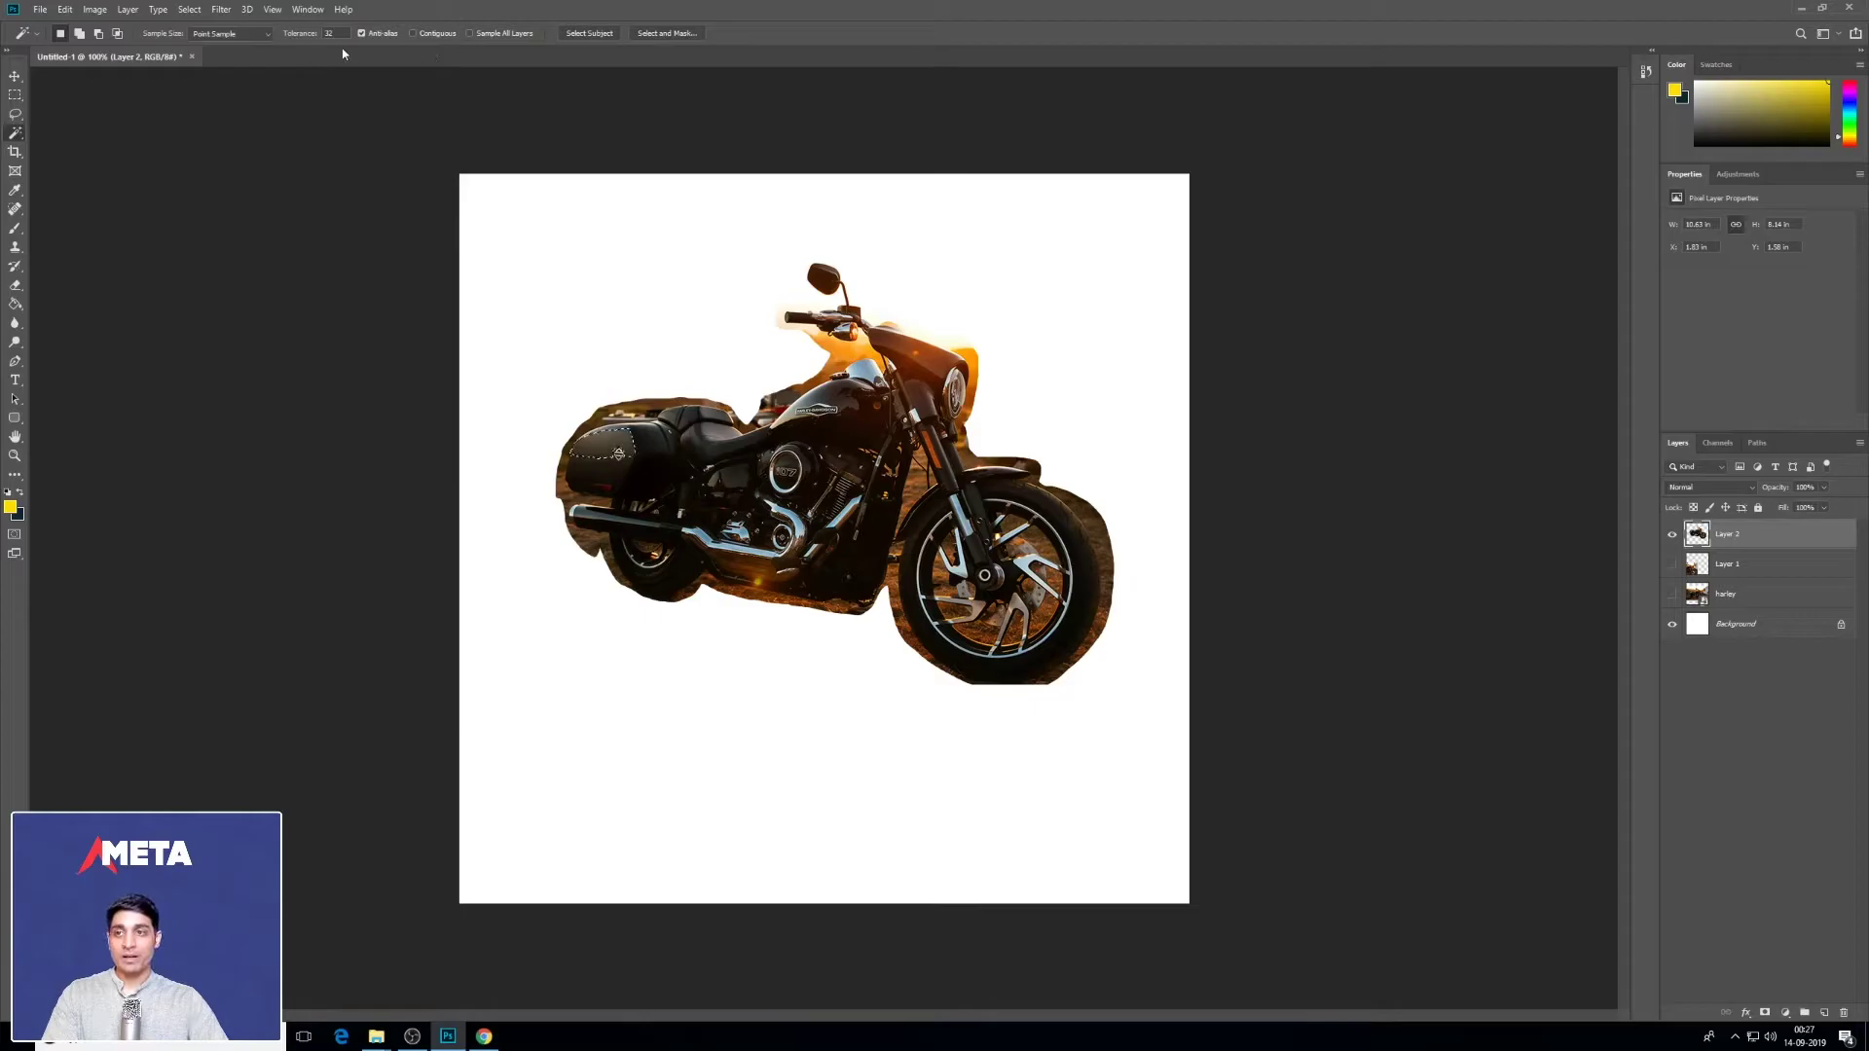
Step: Select the motorcycle's dark tones with the Magic Wand Tool, set its tolerance to 50, and clear the selection
left_click(722, 457)
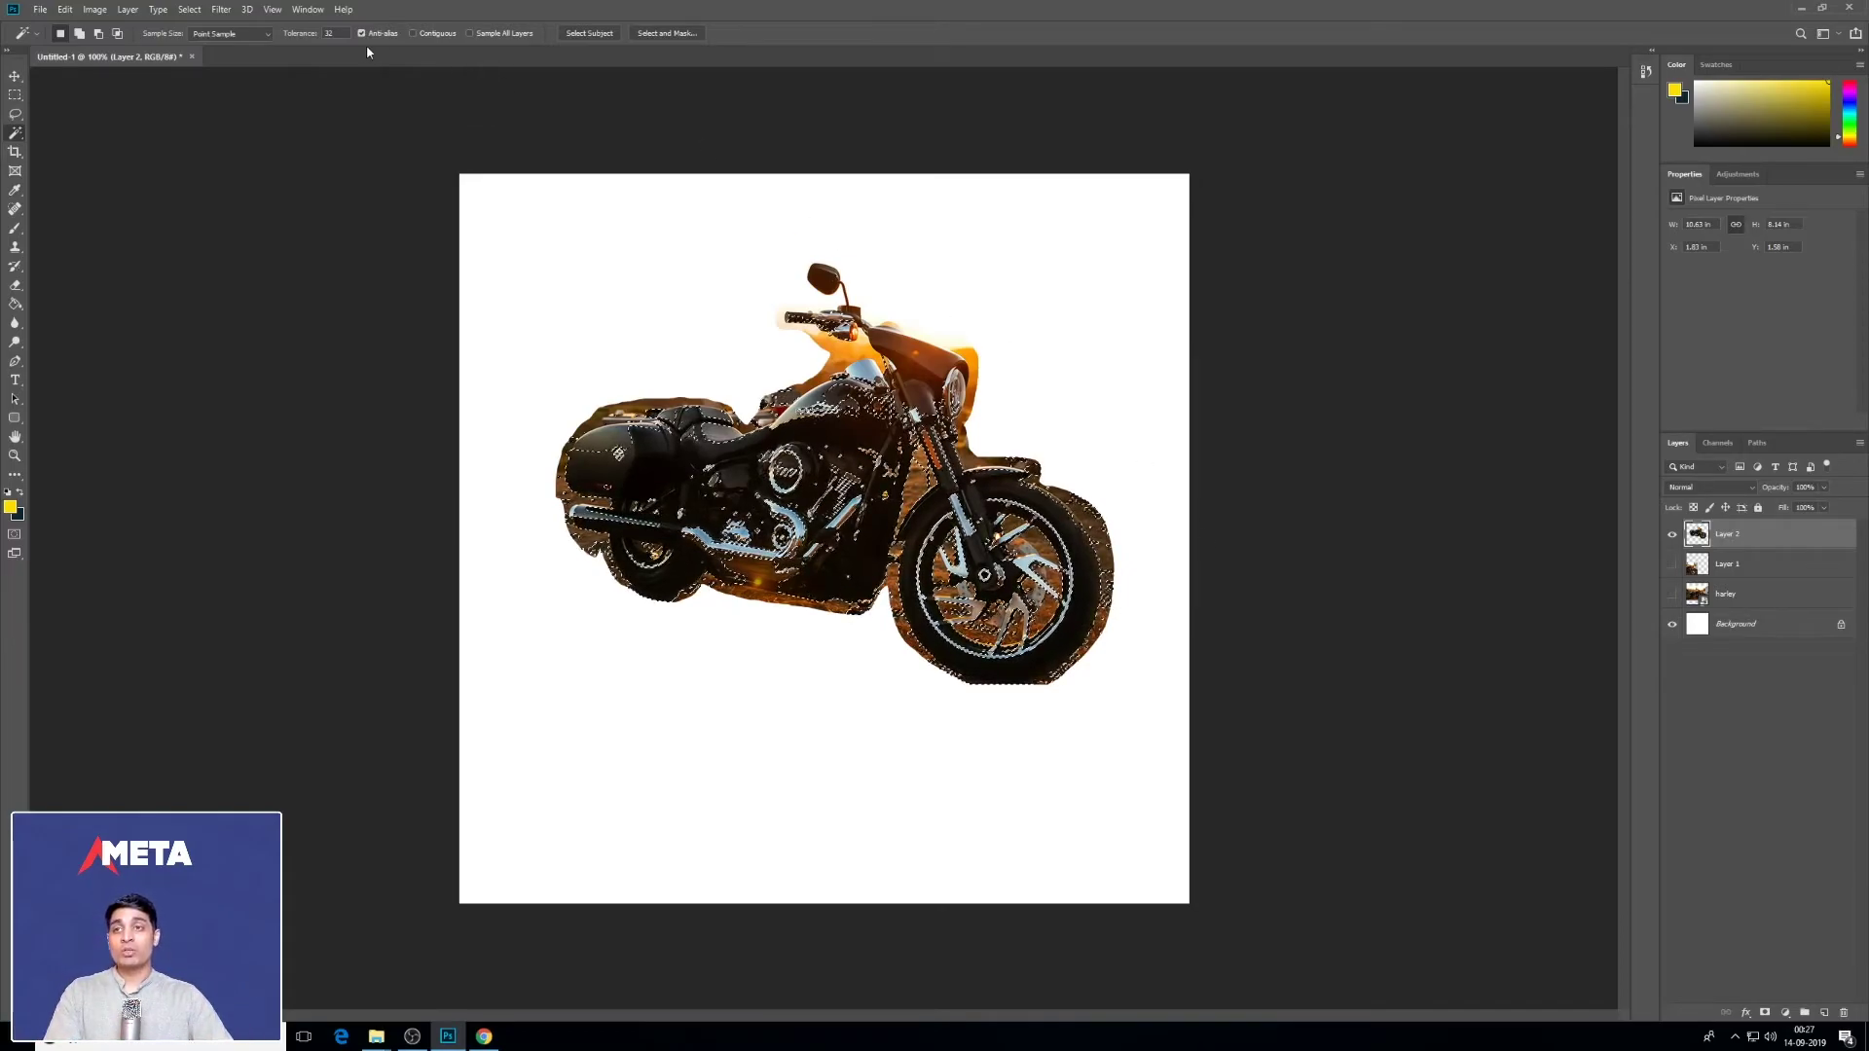
left_click(324, 32)
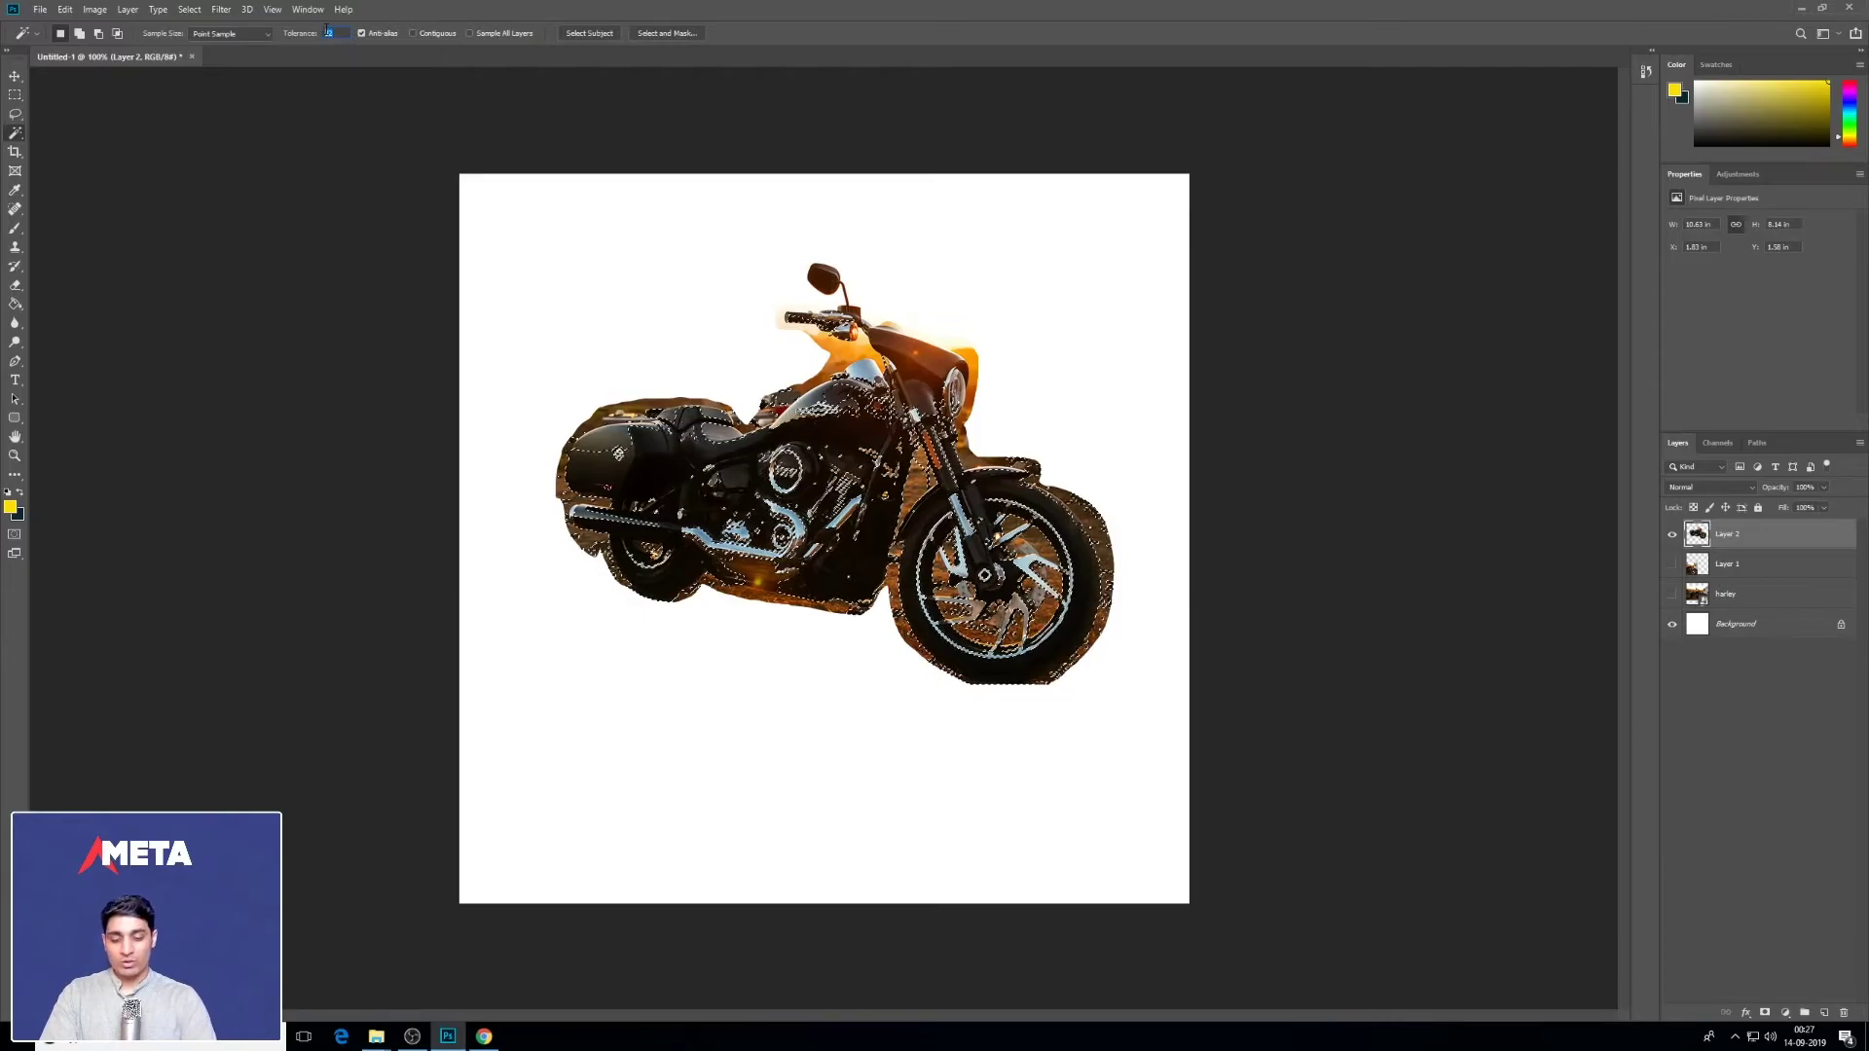
type("50")
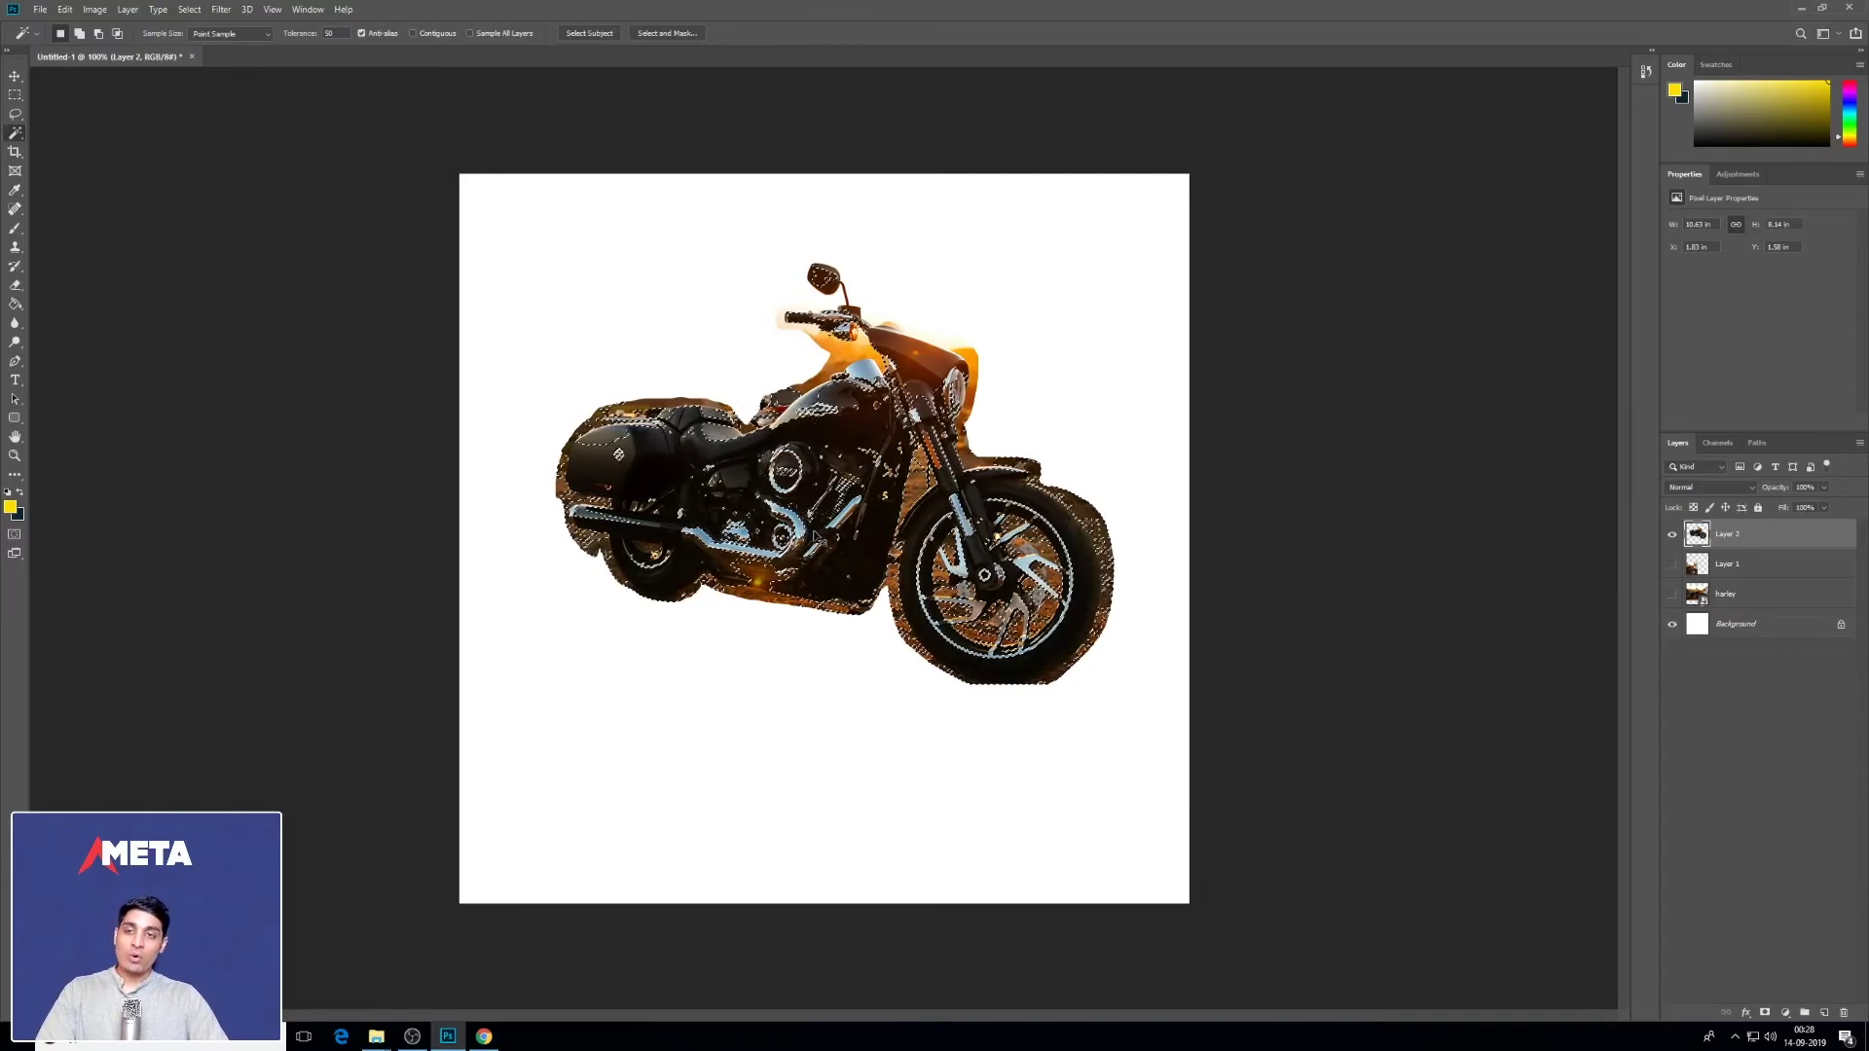
key("ctrl+d")
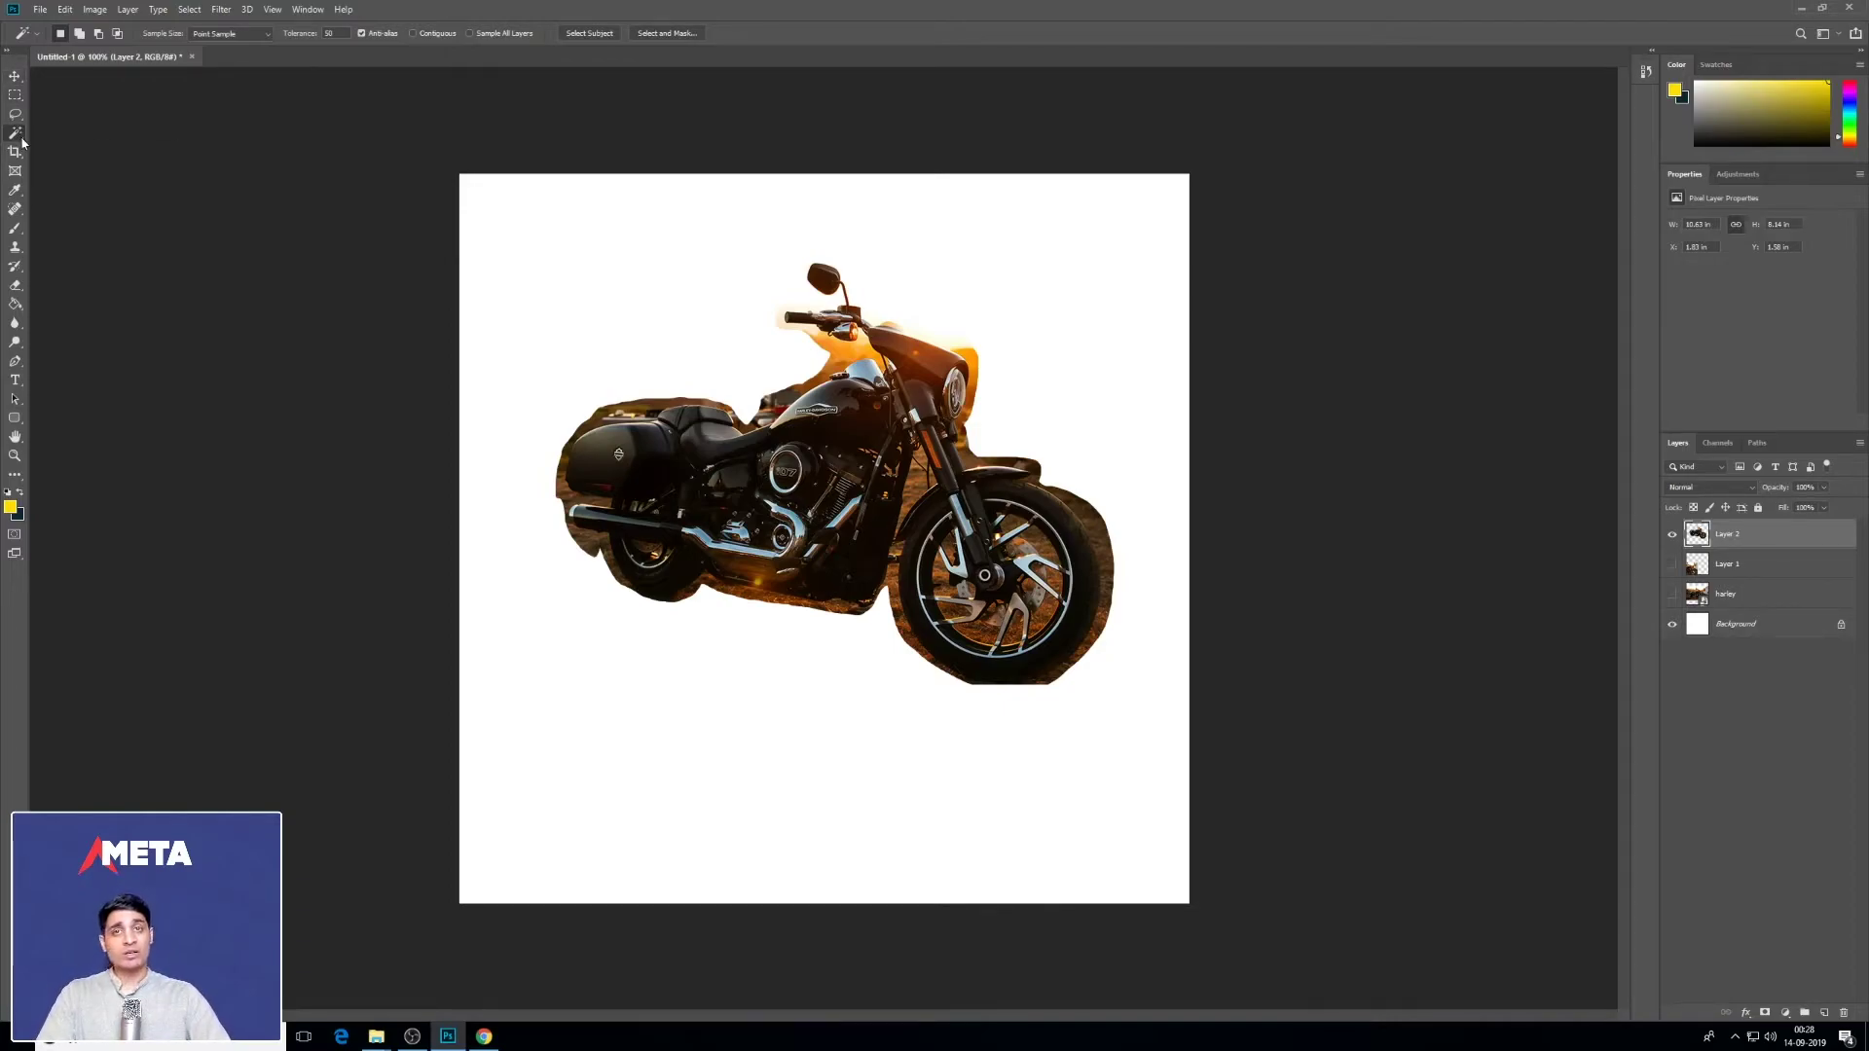
Step: Sample the orange glow, the grey of the saddlebag and the dark brown of the handlebar as foreground colors with the Eyedropper Tool
left_click(16, 191)
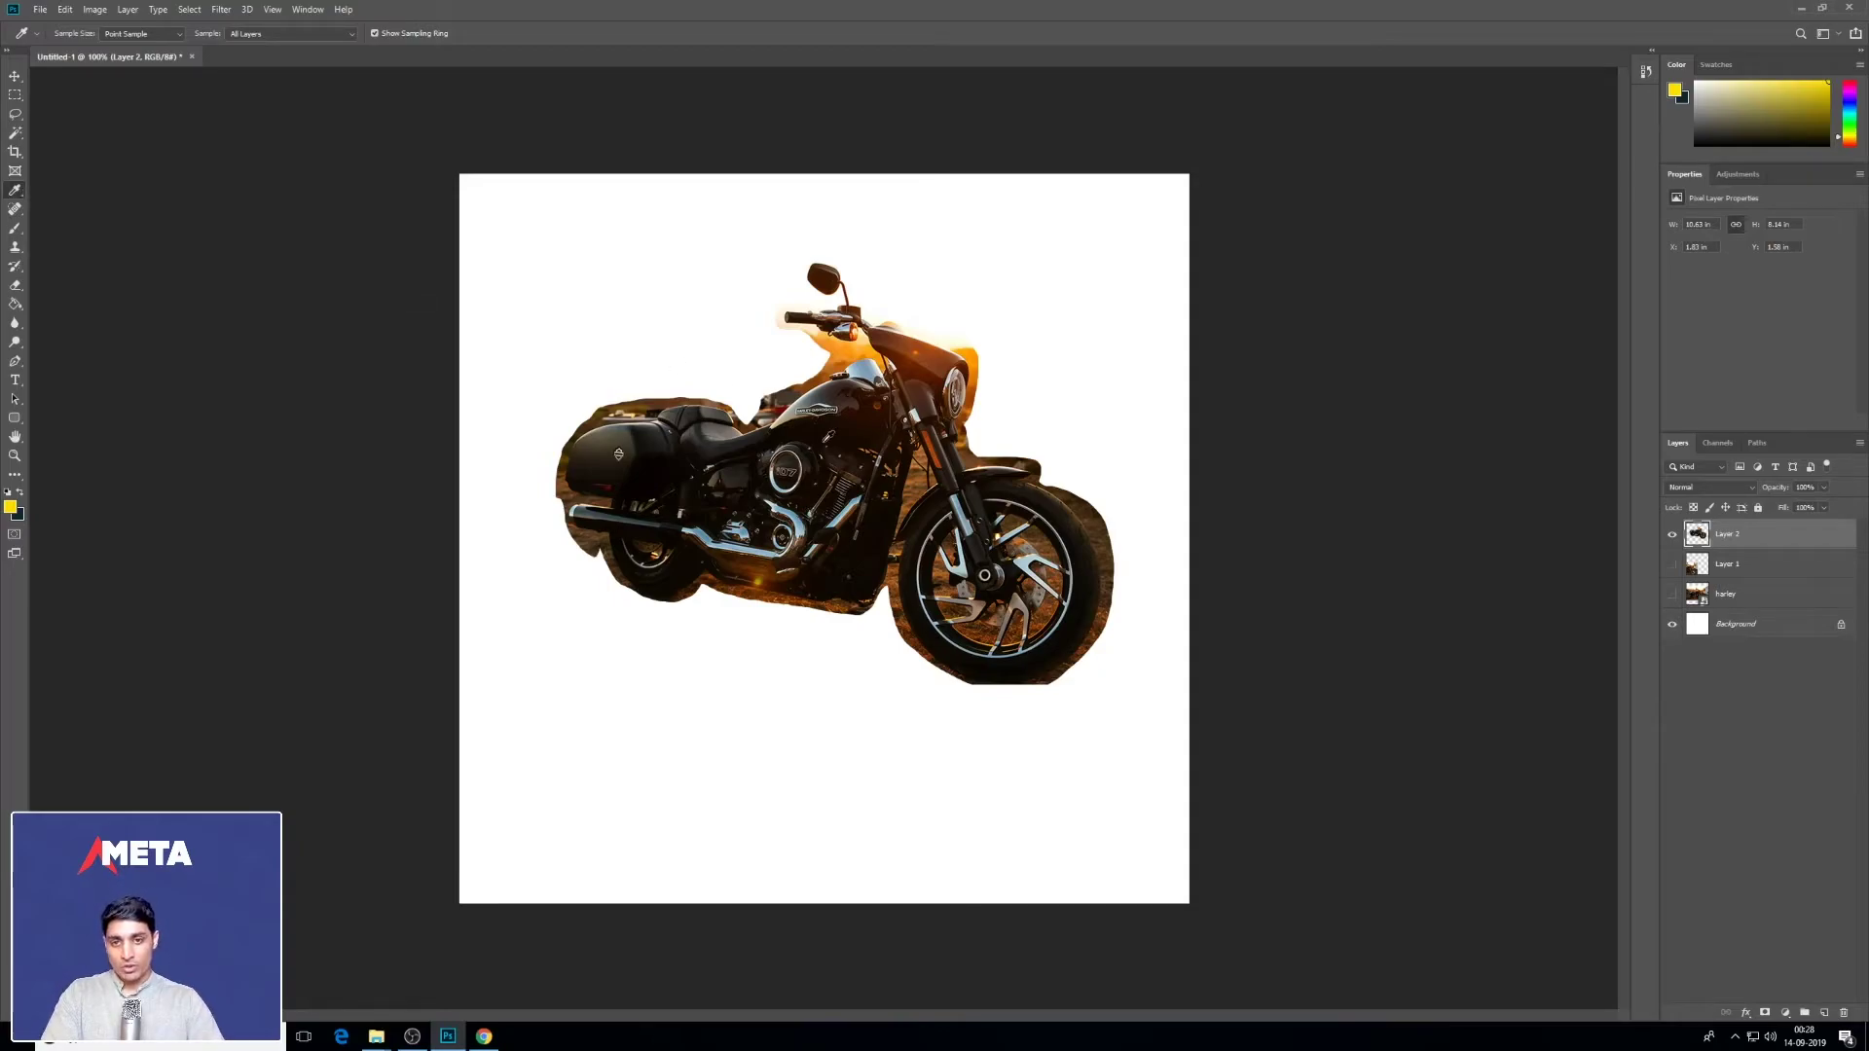
left_click(842, 341)
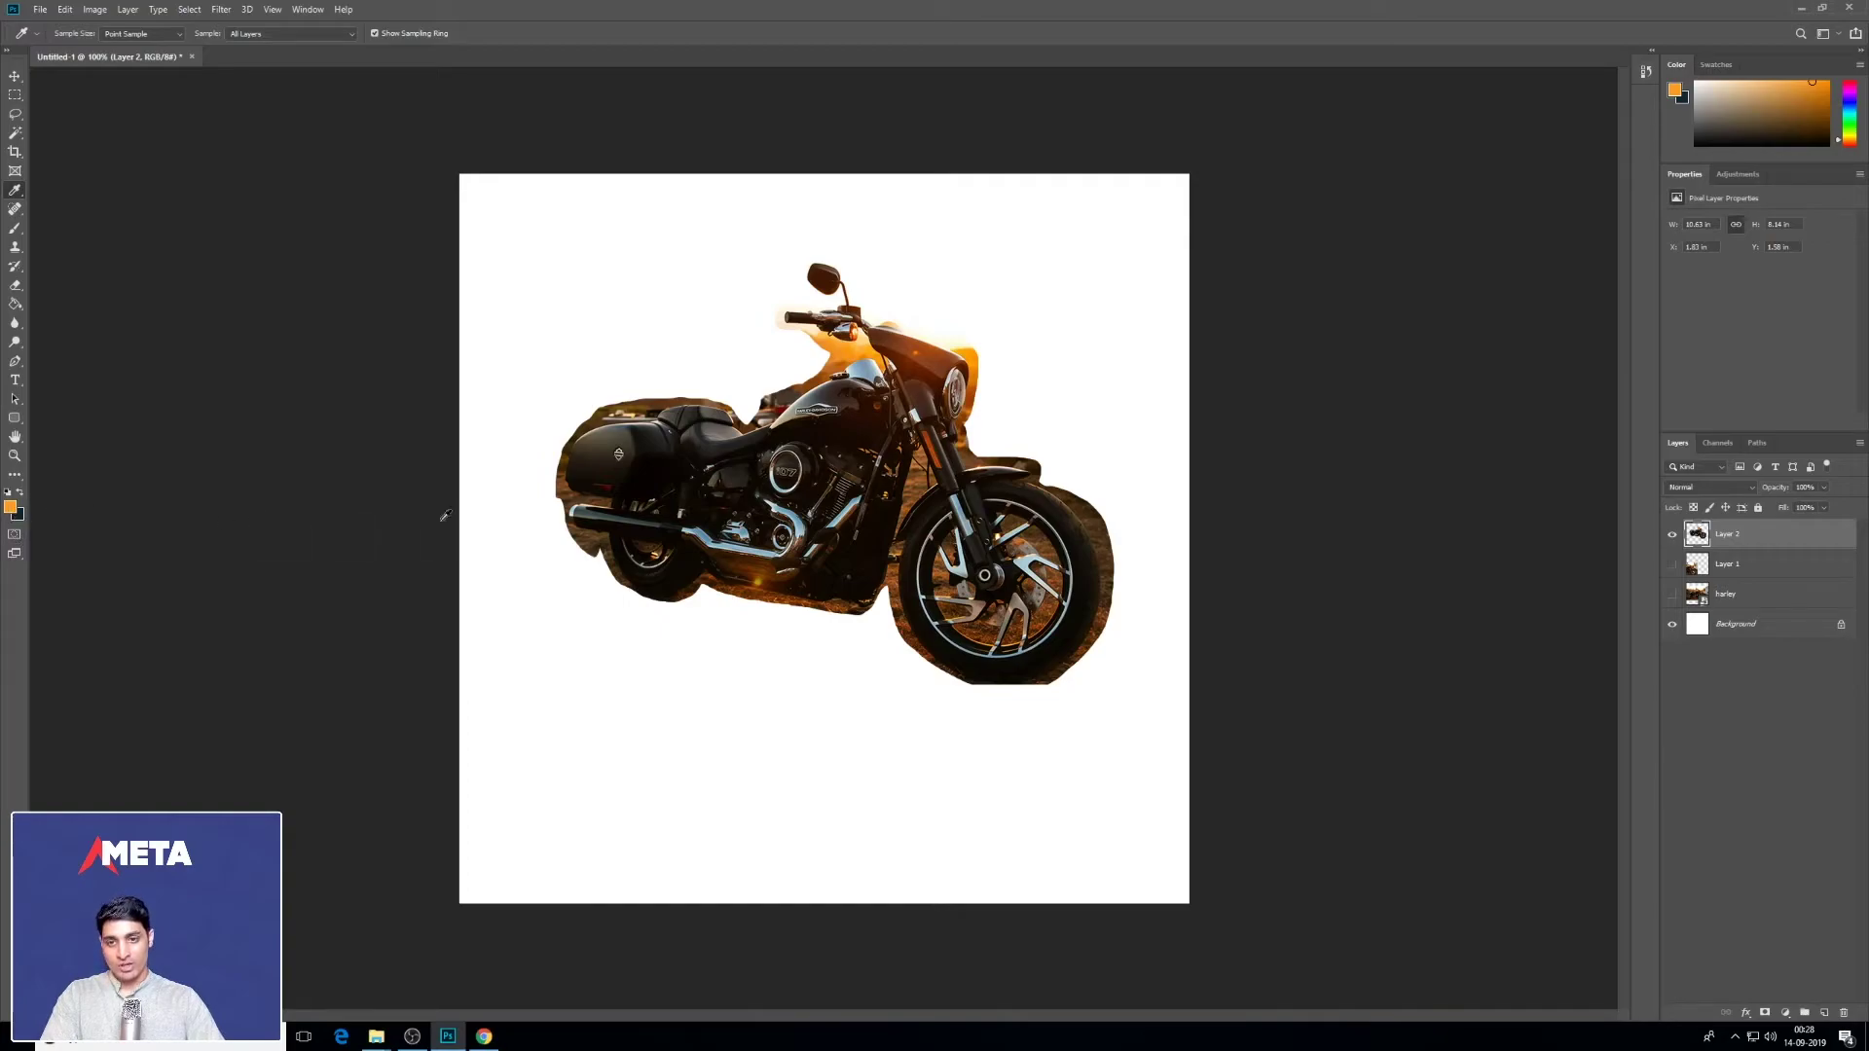
left_click(614, 432)
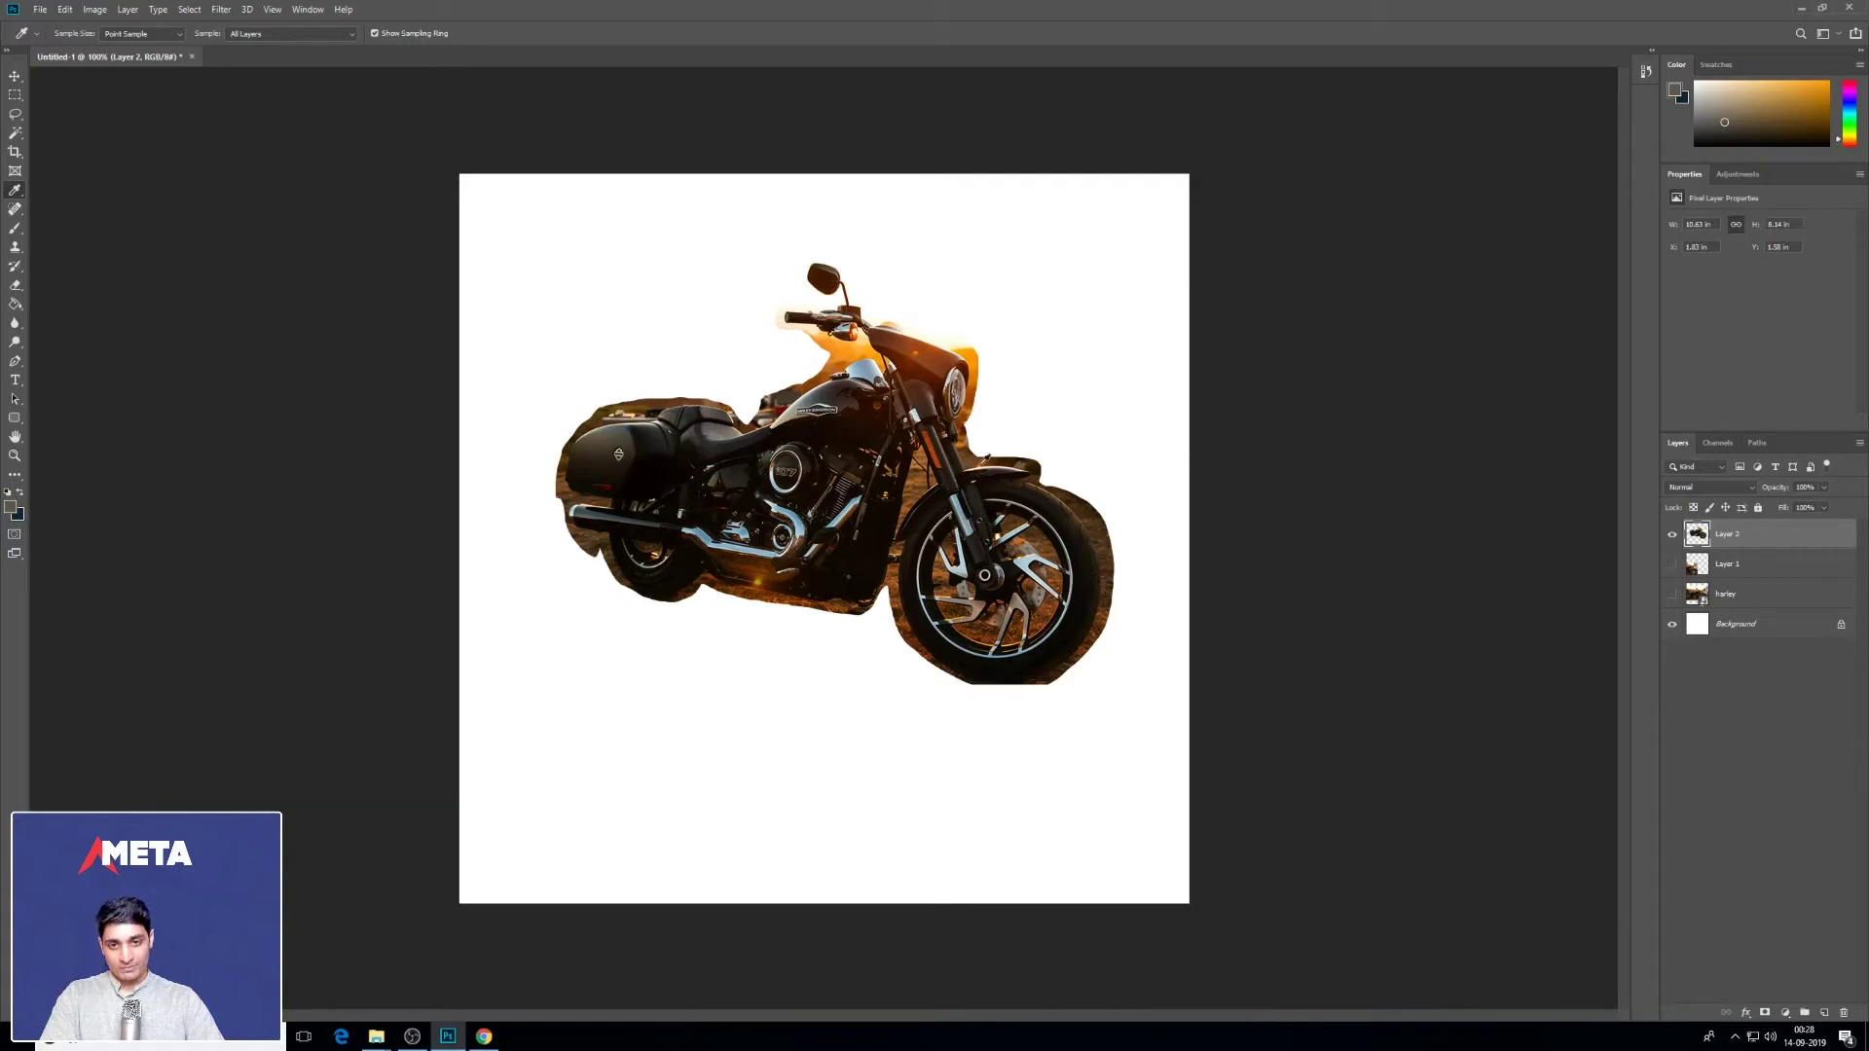
left_click(800, 319)
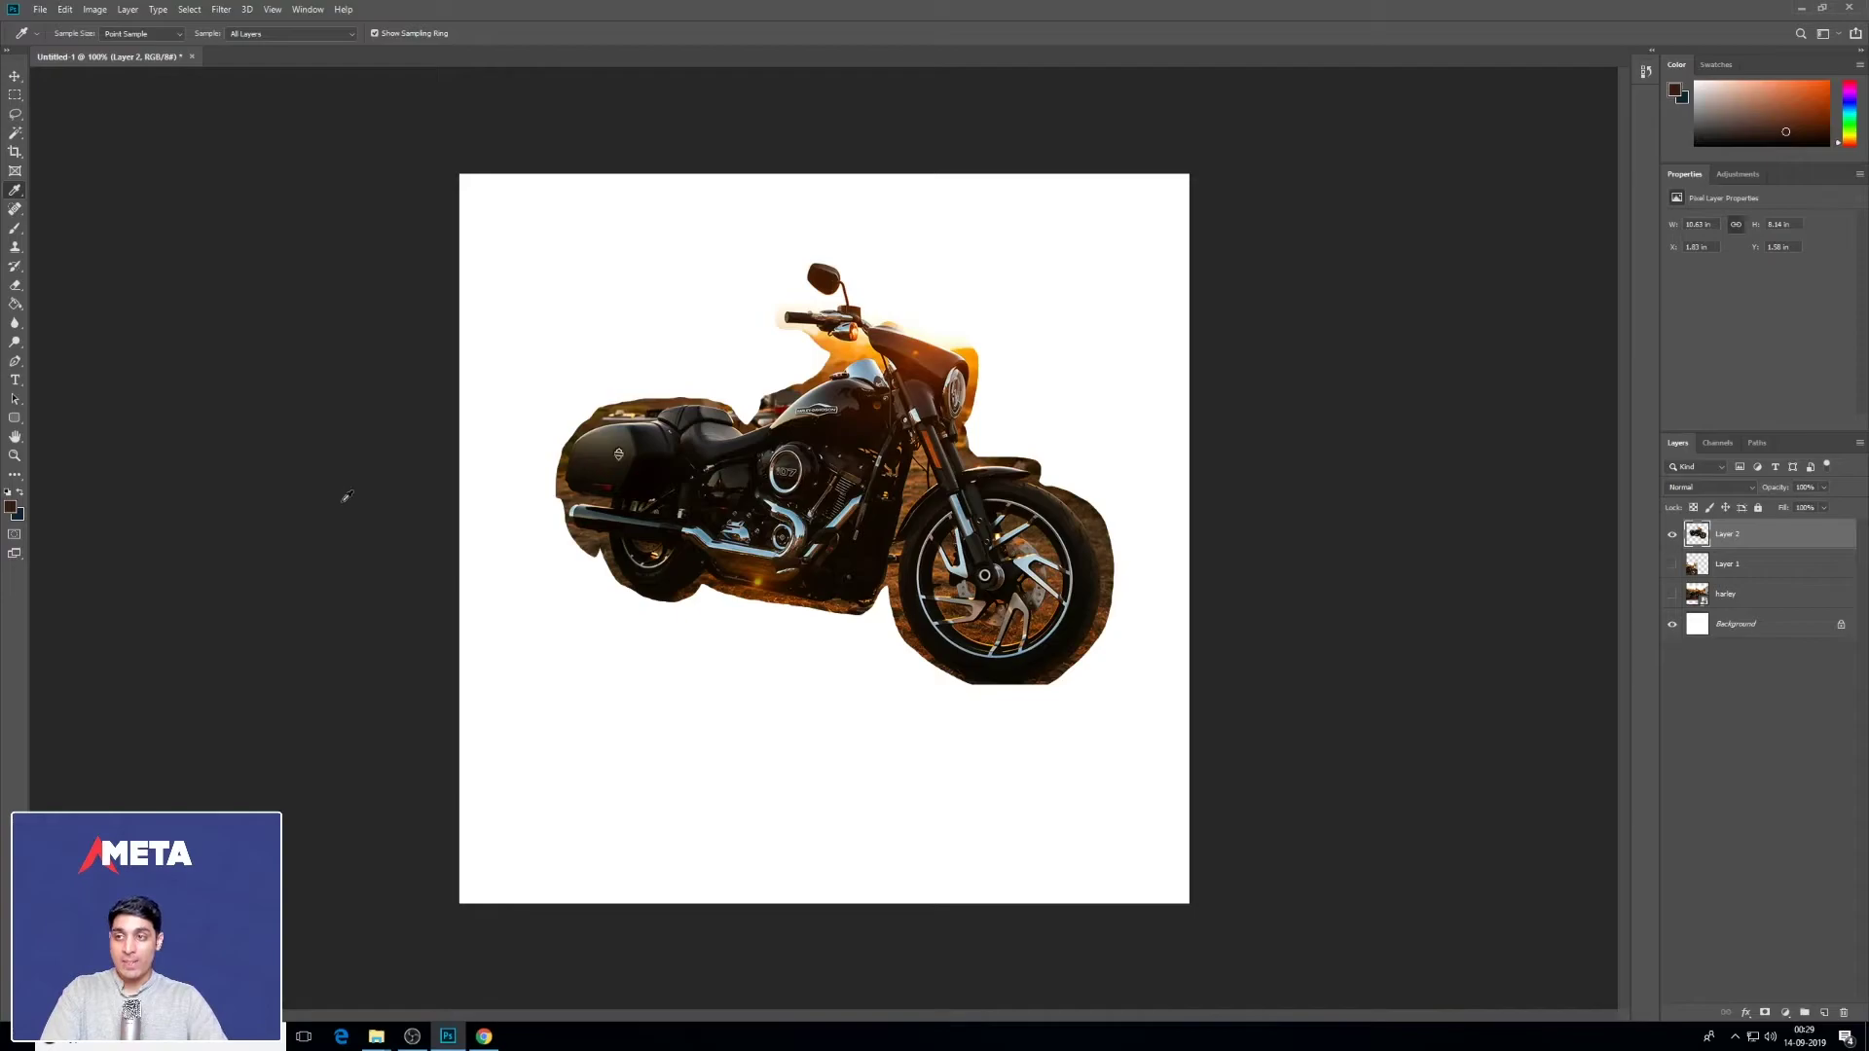
Step: Paint a freehand scribble over the motorcycle on Layer 2 and move the painted layer, undoing both changes
left_click(16, 235)
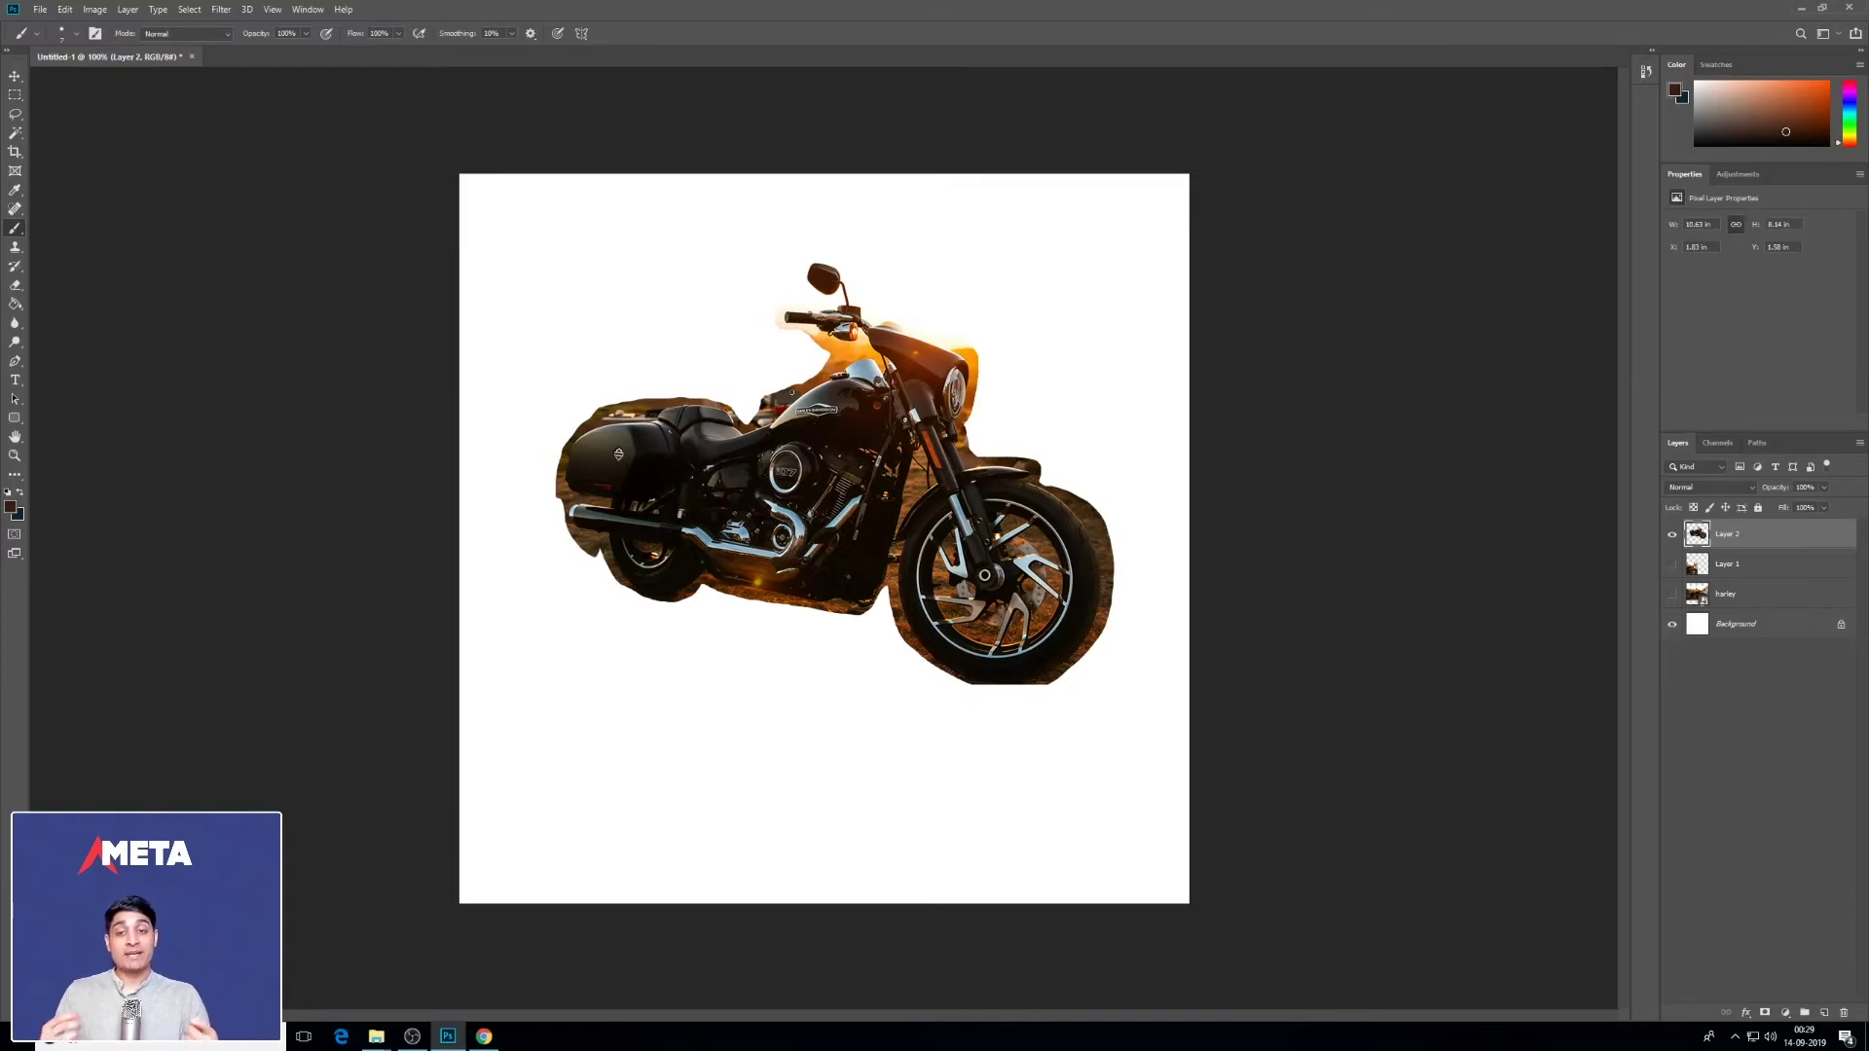
mouse_move(720, 419)
left_mouse_down()
mouse_move(740, 462)
mouse_move(768, 401)
mouse_move(818, 419)
mouse_move(785, 443)
left_mouse_up()
left_click(15, 75)
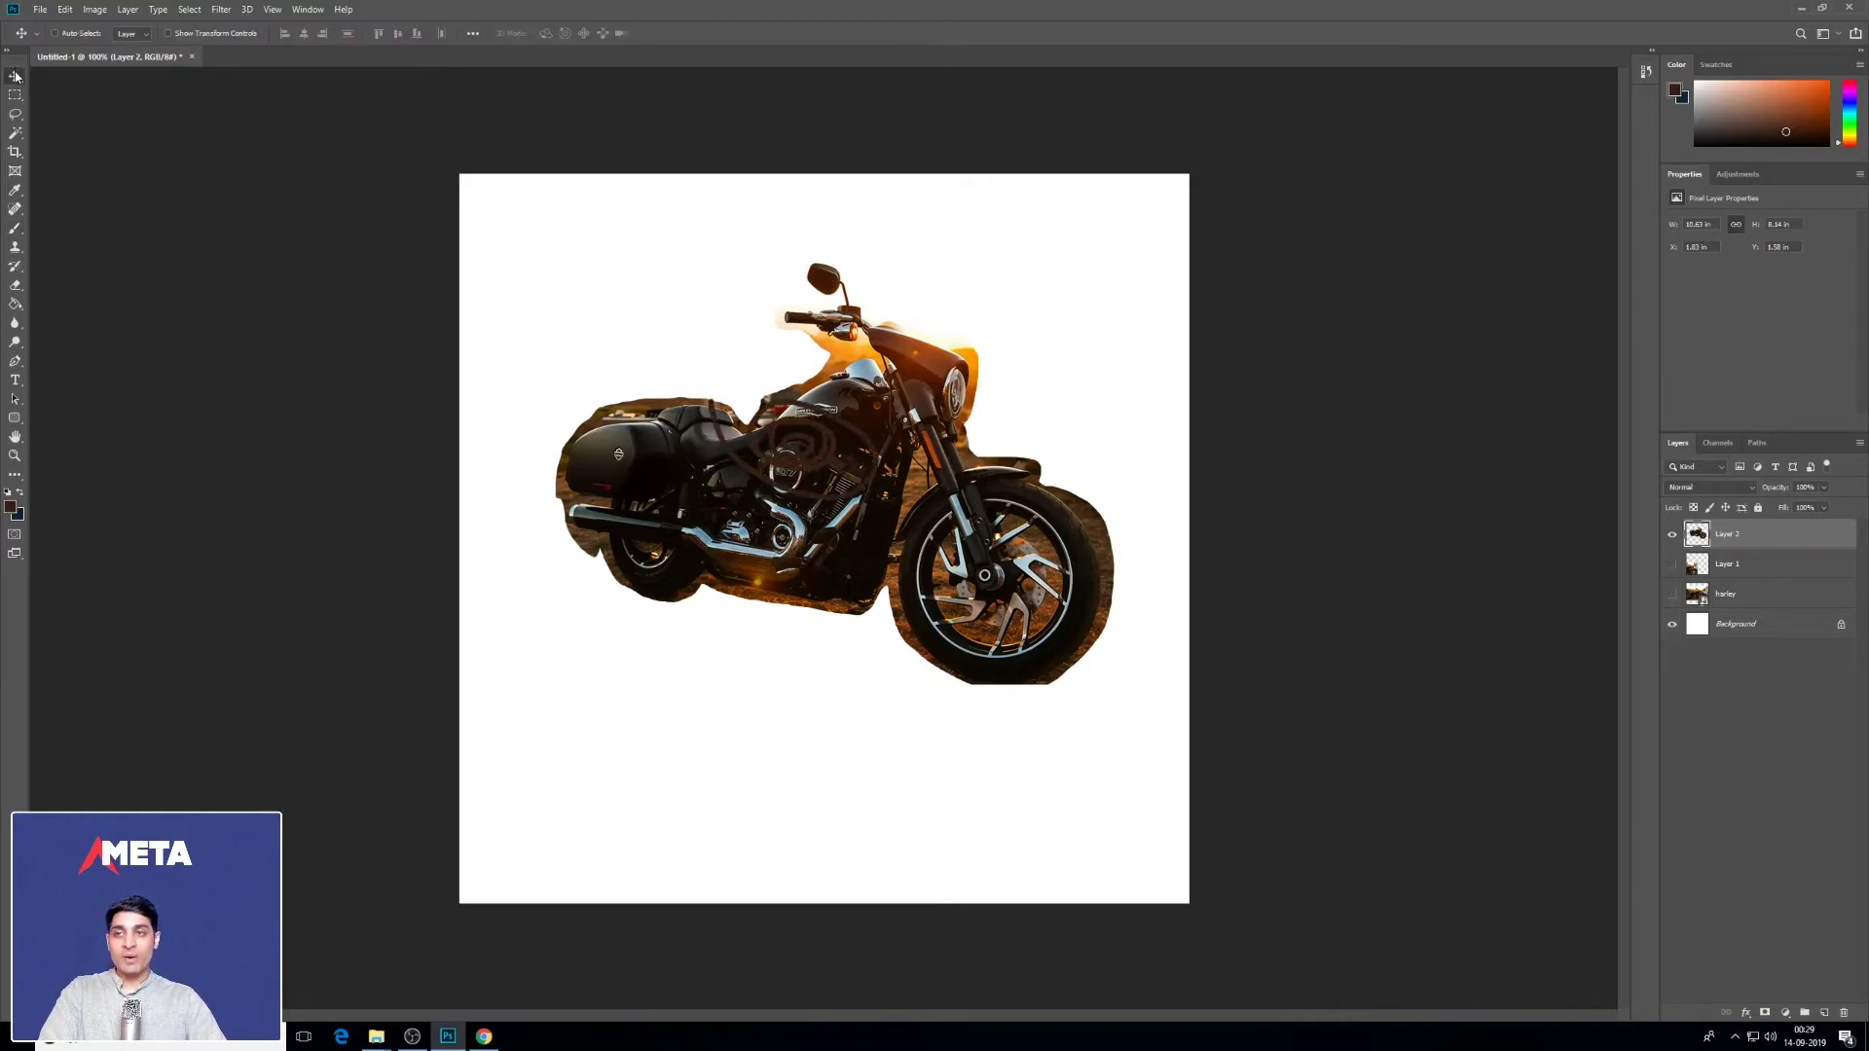
mouse_move(888, 467)
left_mouse_down()
mouse_move(847, 395)
mouse_move(875, 450)
left_mouse_up()
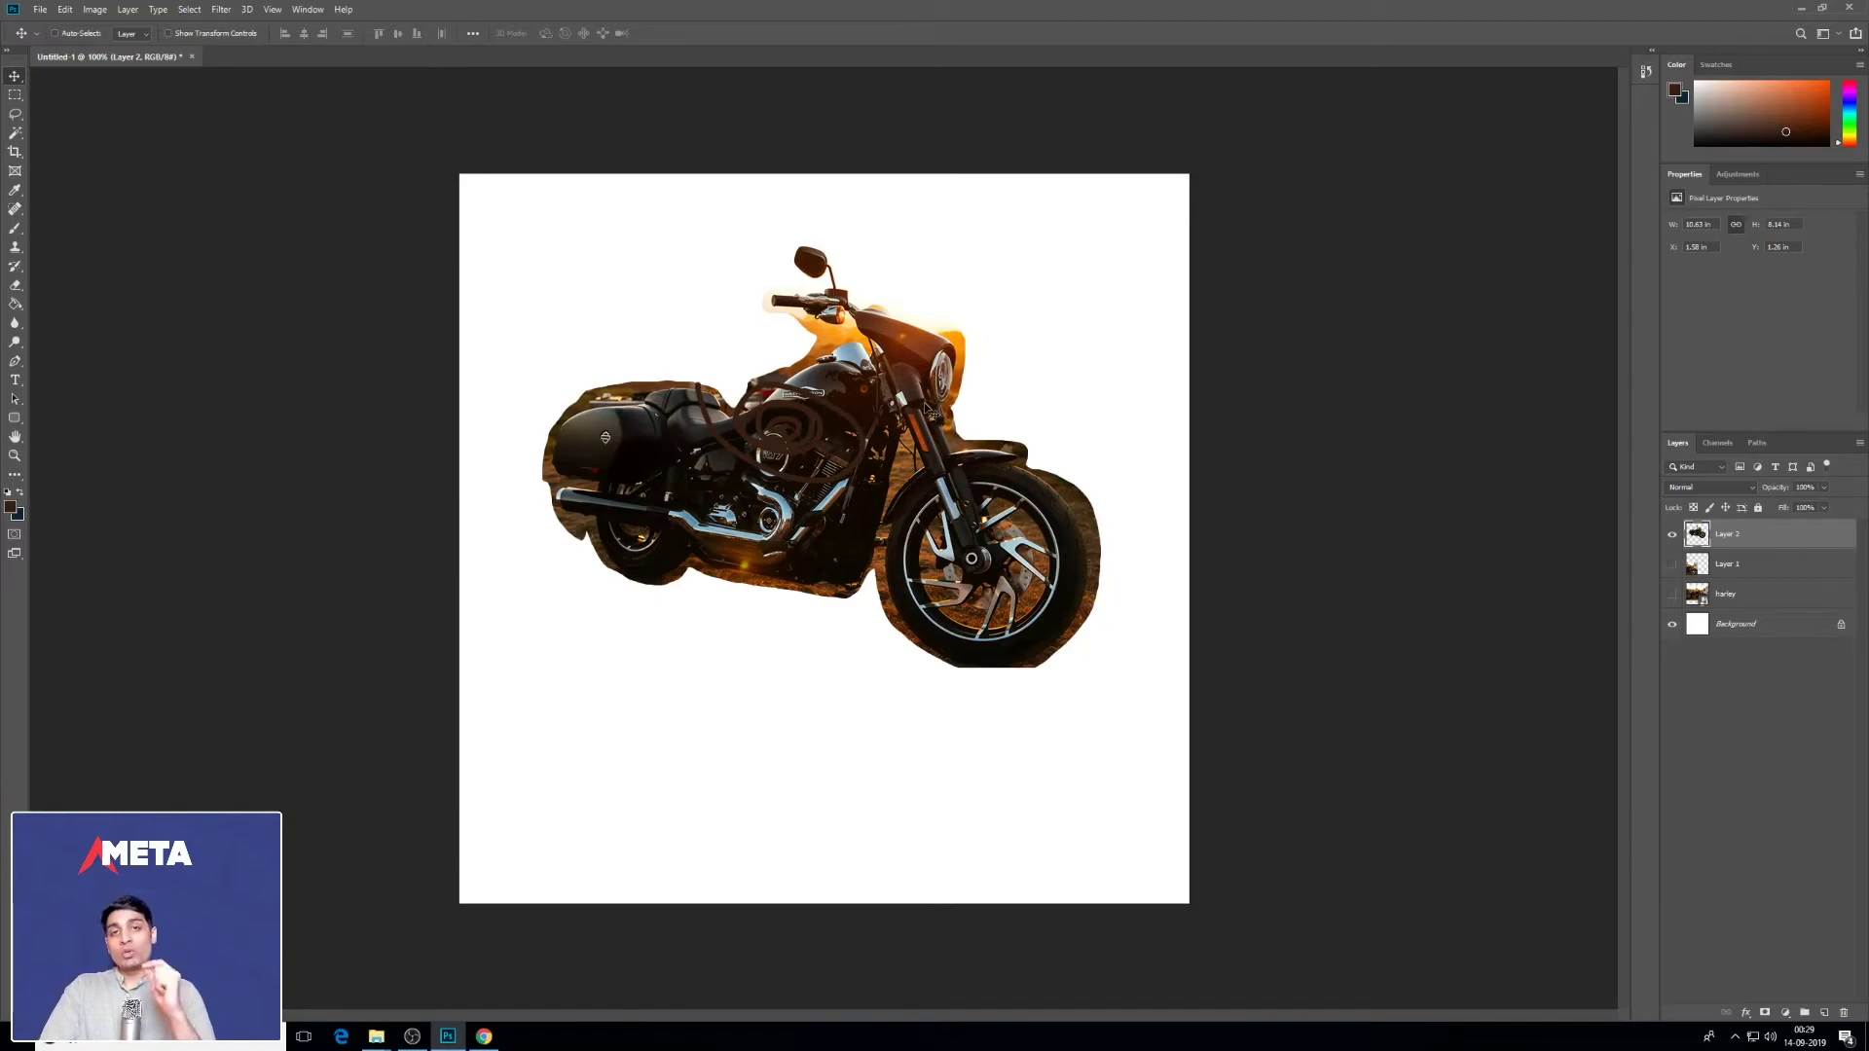
left_click_drag(925, 401, 926, 408)
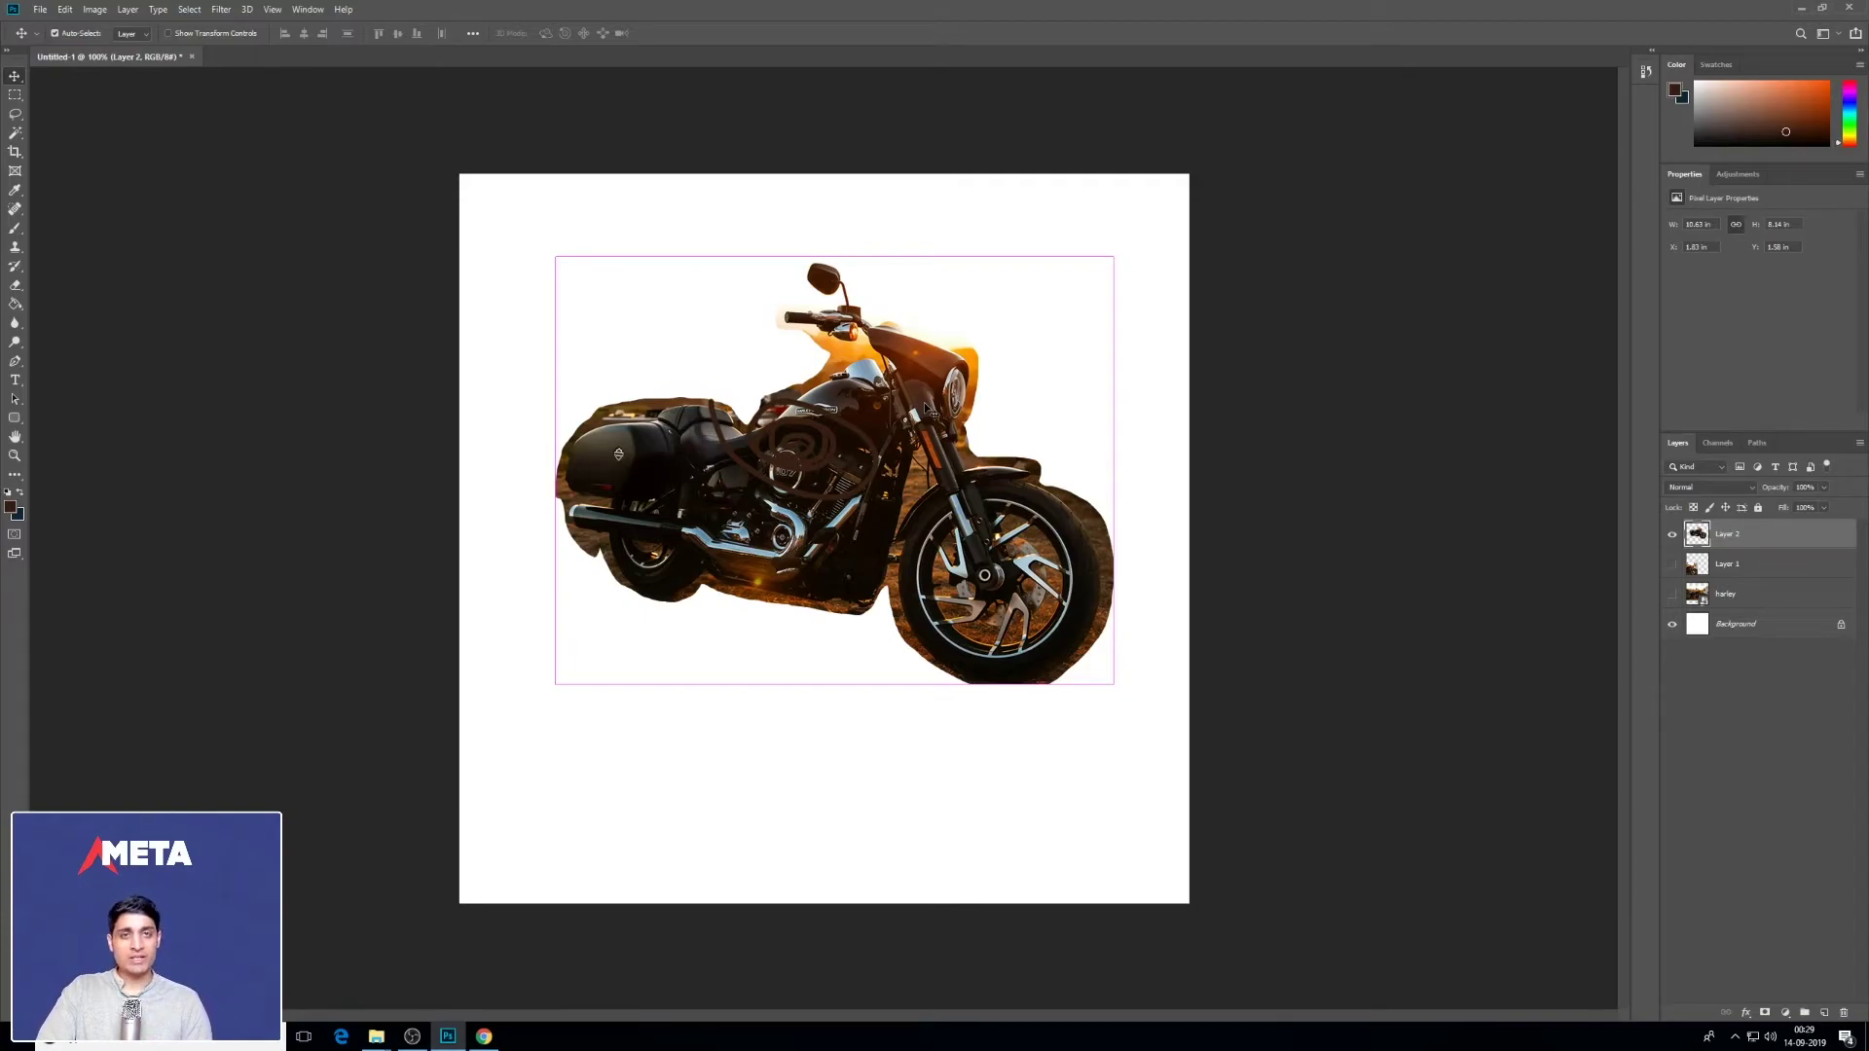
key("ctrl+z")
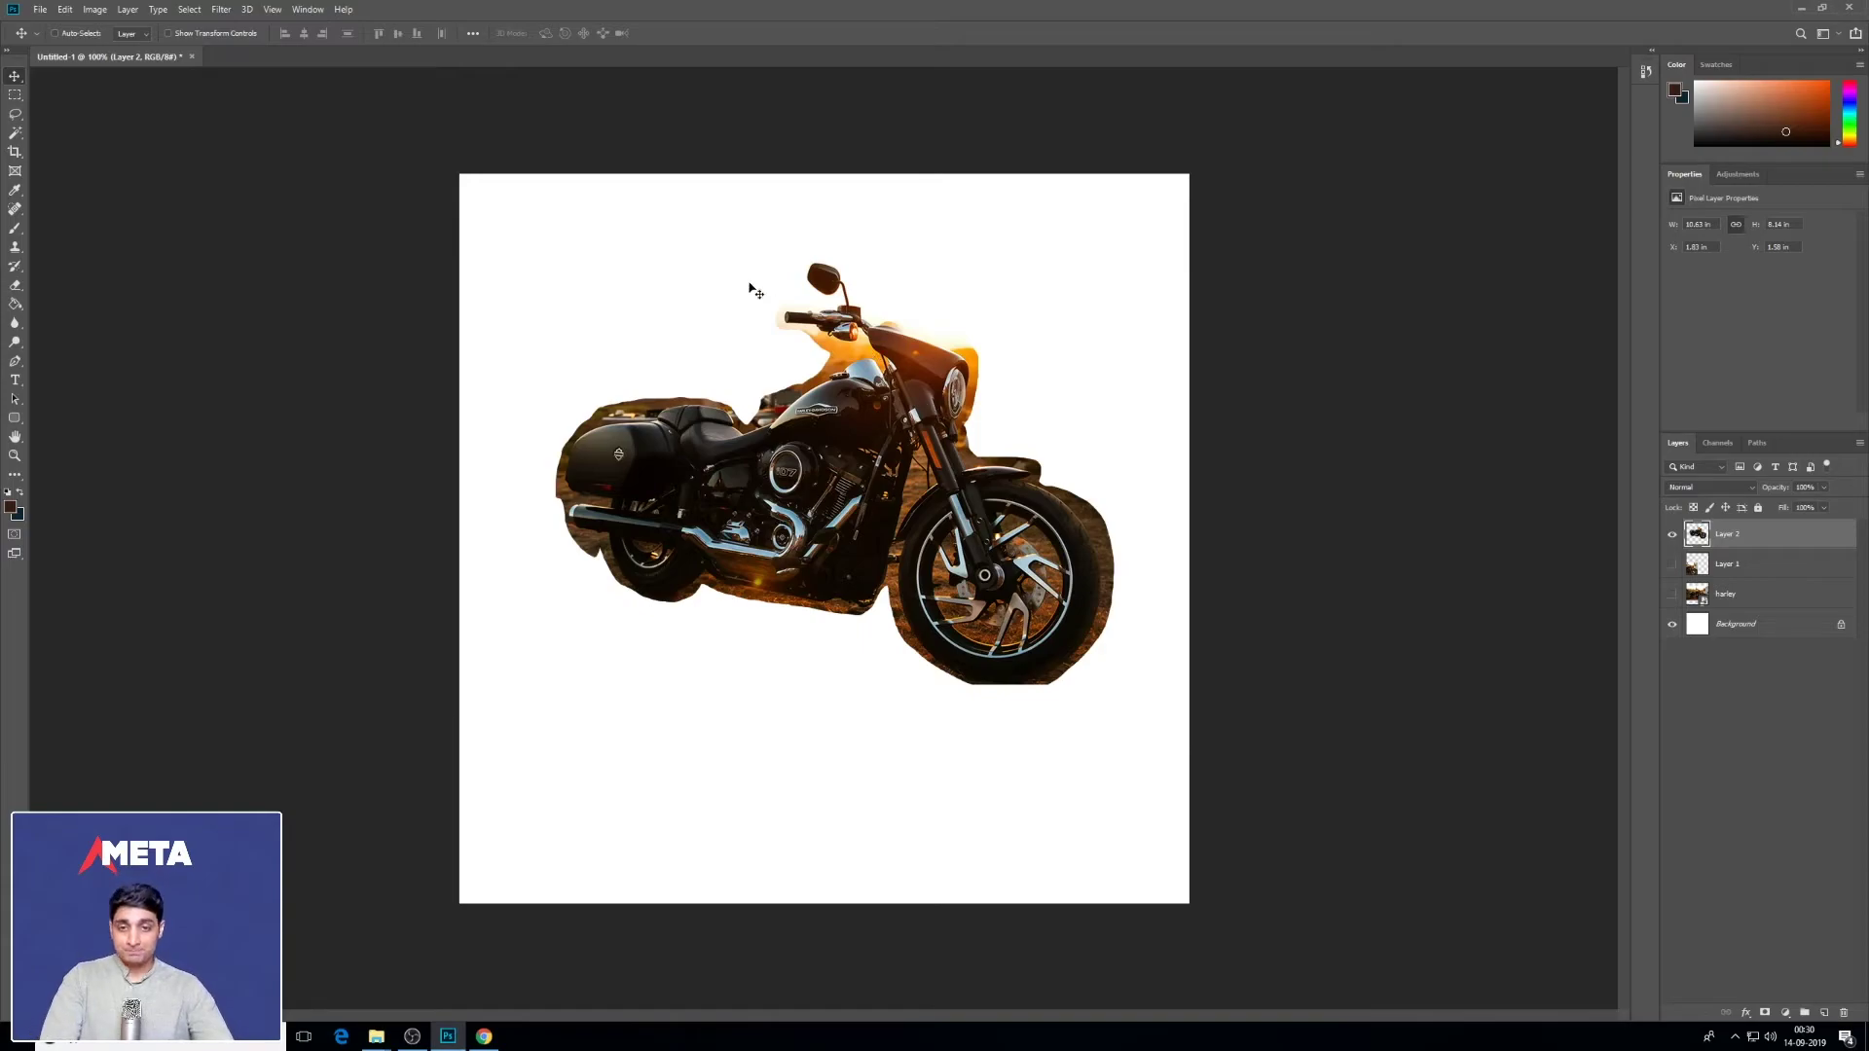
Step: Create a new layer, Layer 3, and paint a looping brush scribble about 4 × 2 in over the motorcycle's engine
left_click(131, 12)
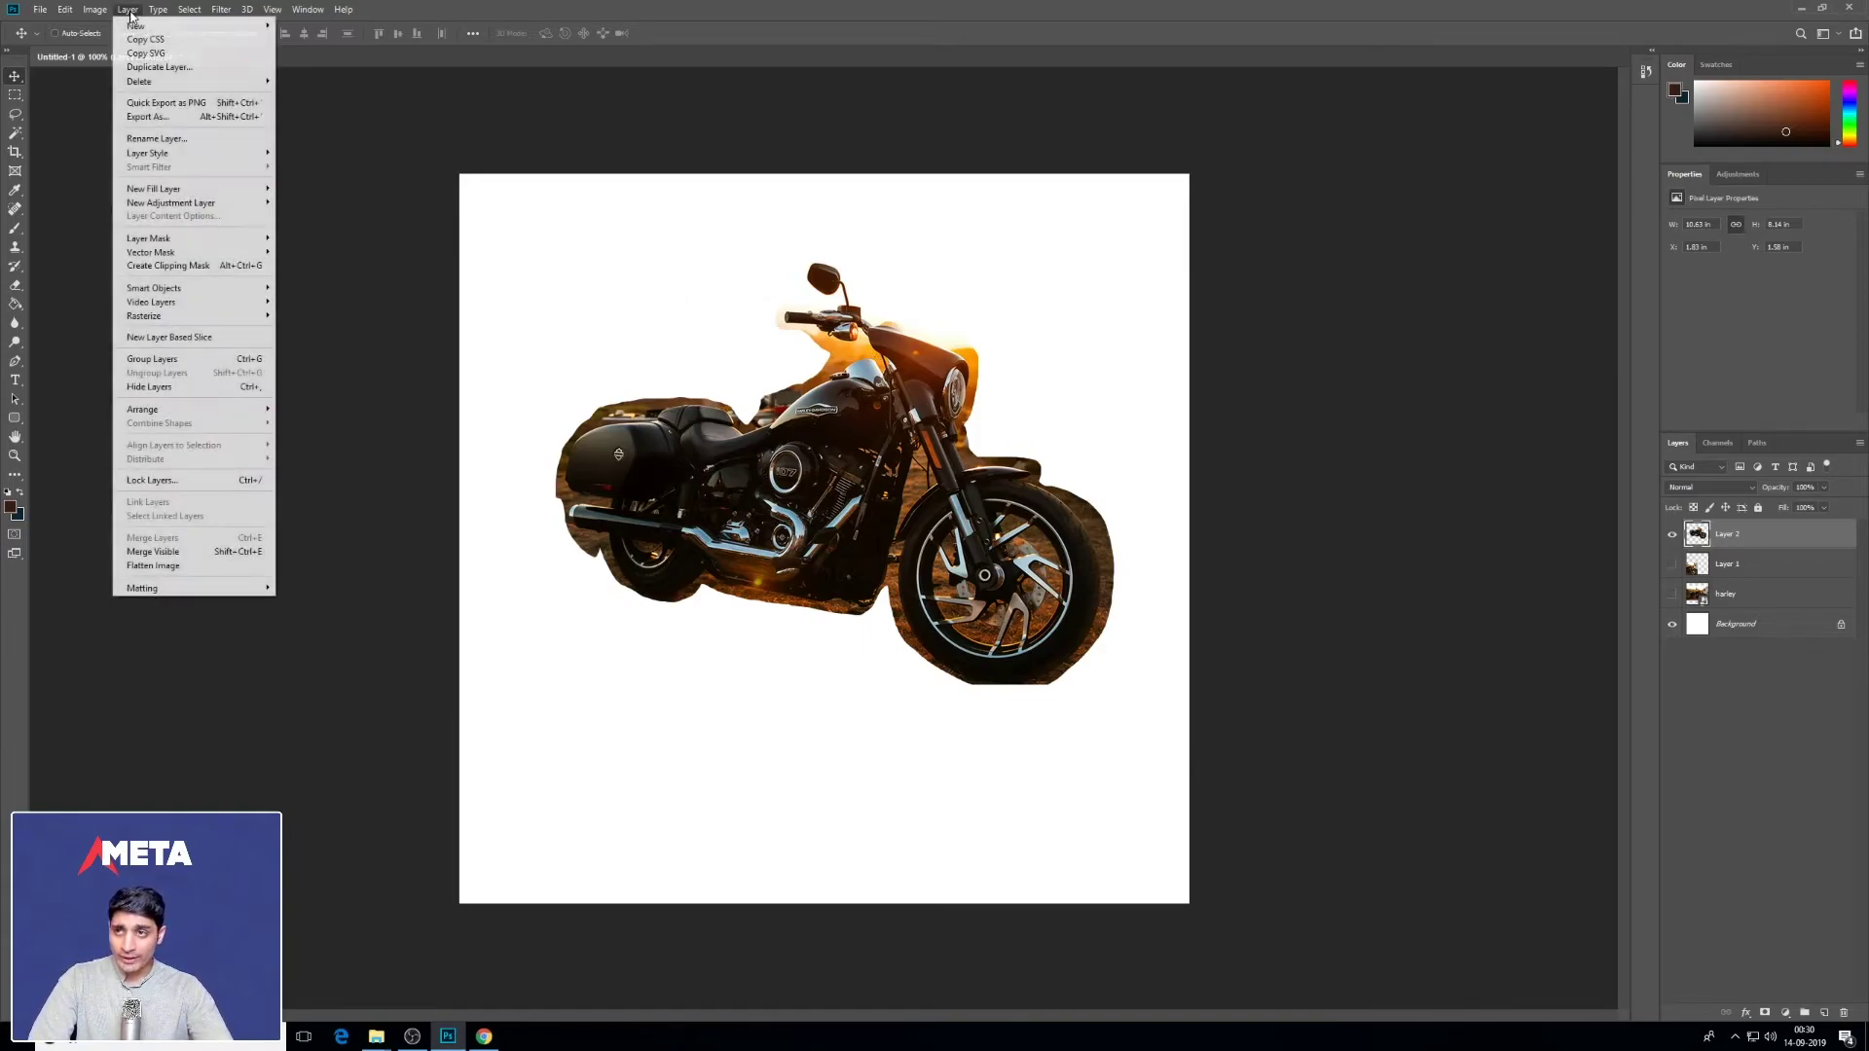
left_click(298, 25)
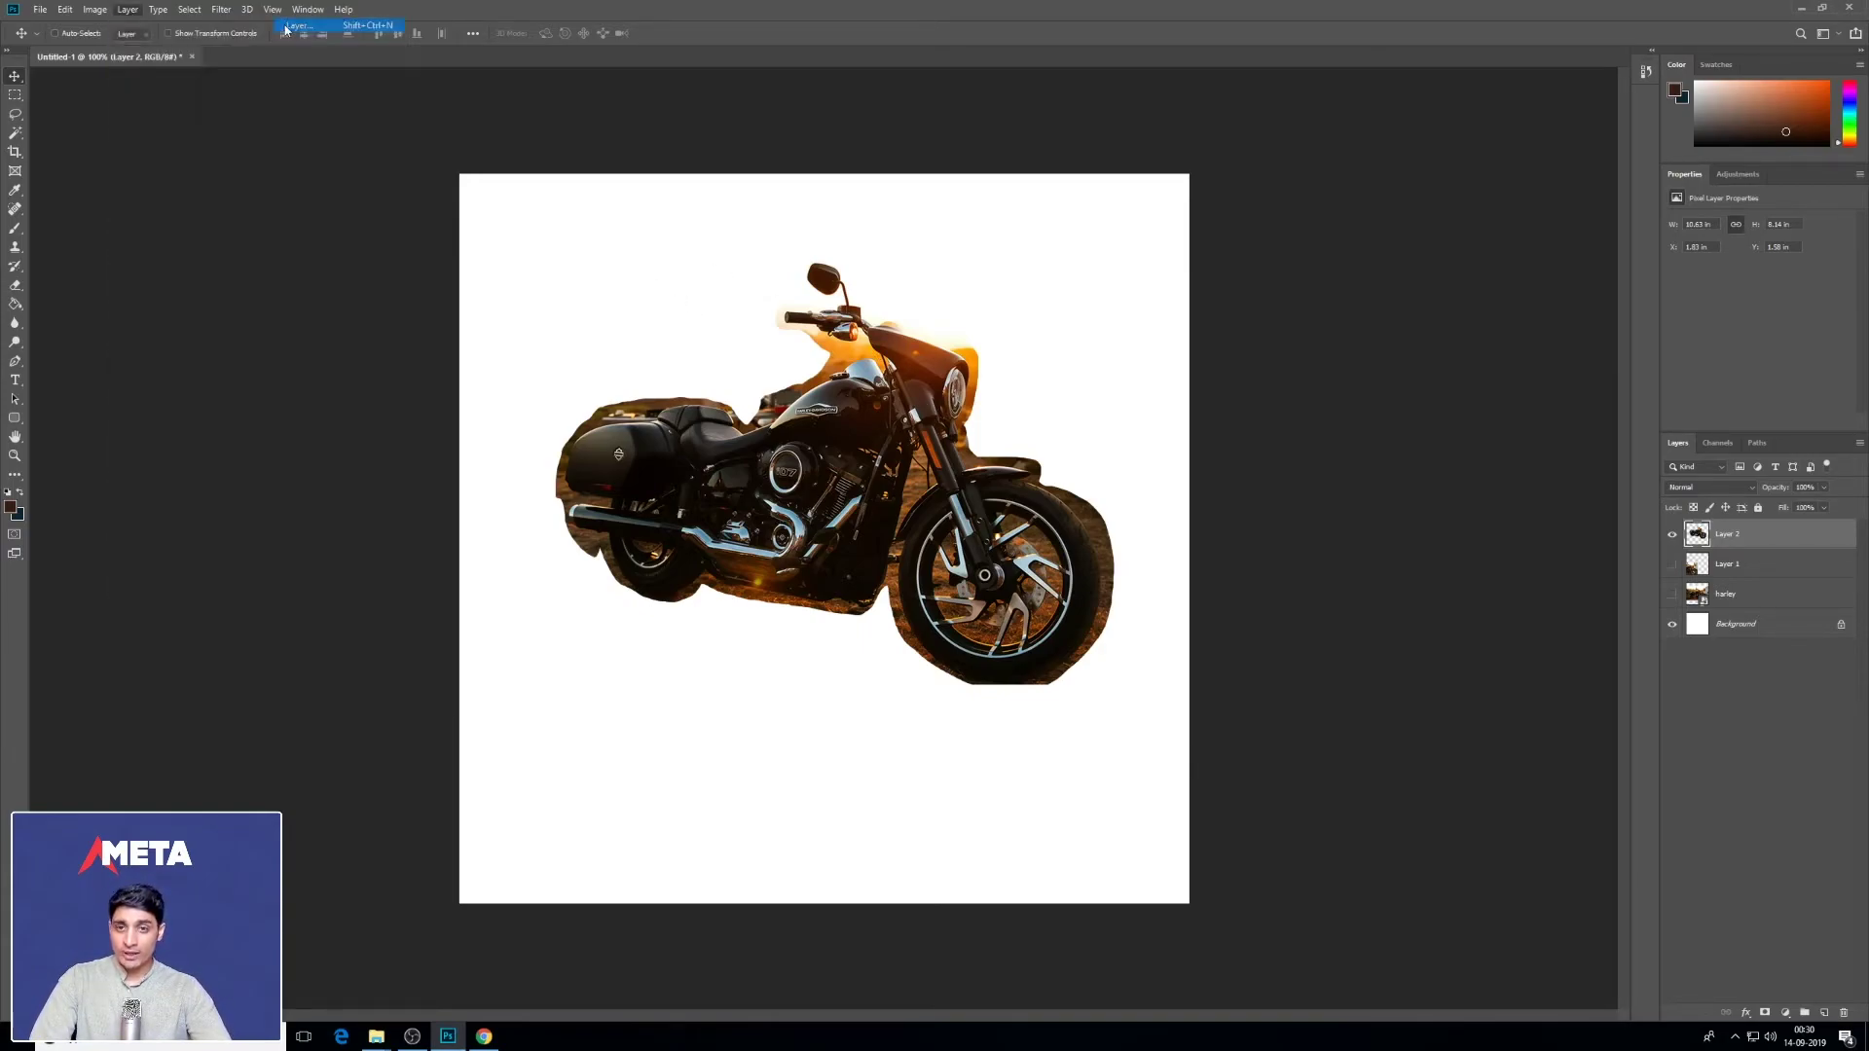
left_click(1038, 316)
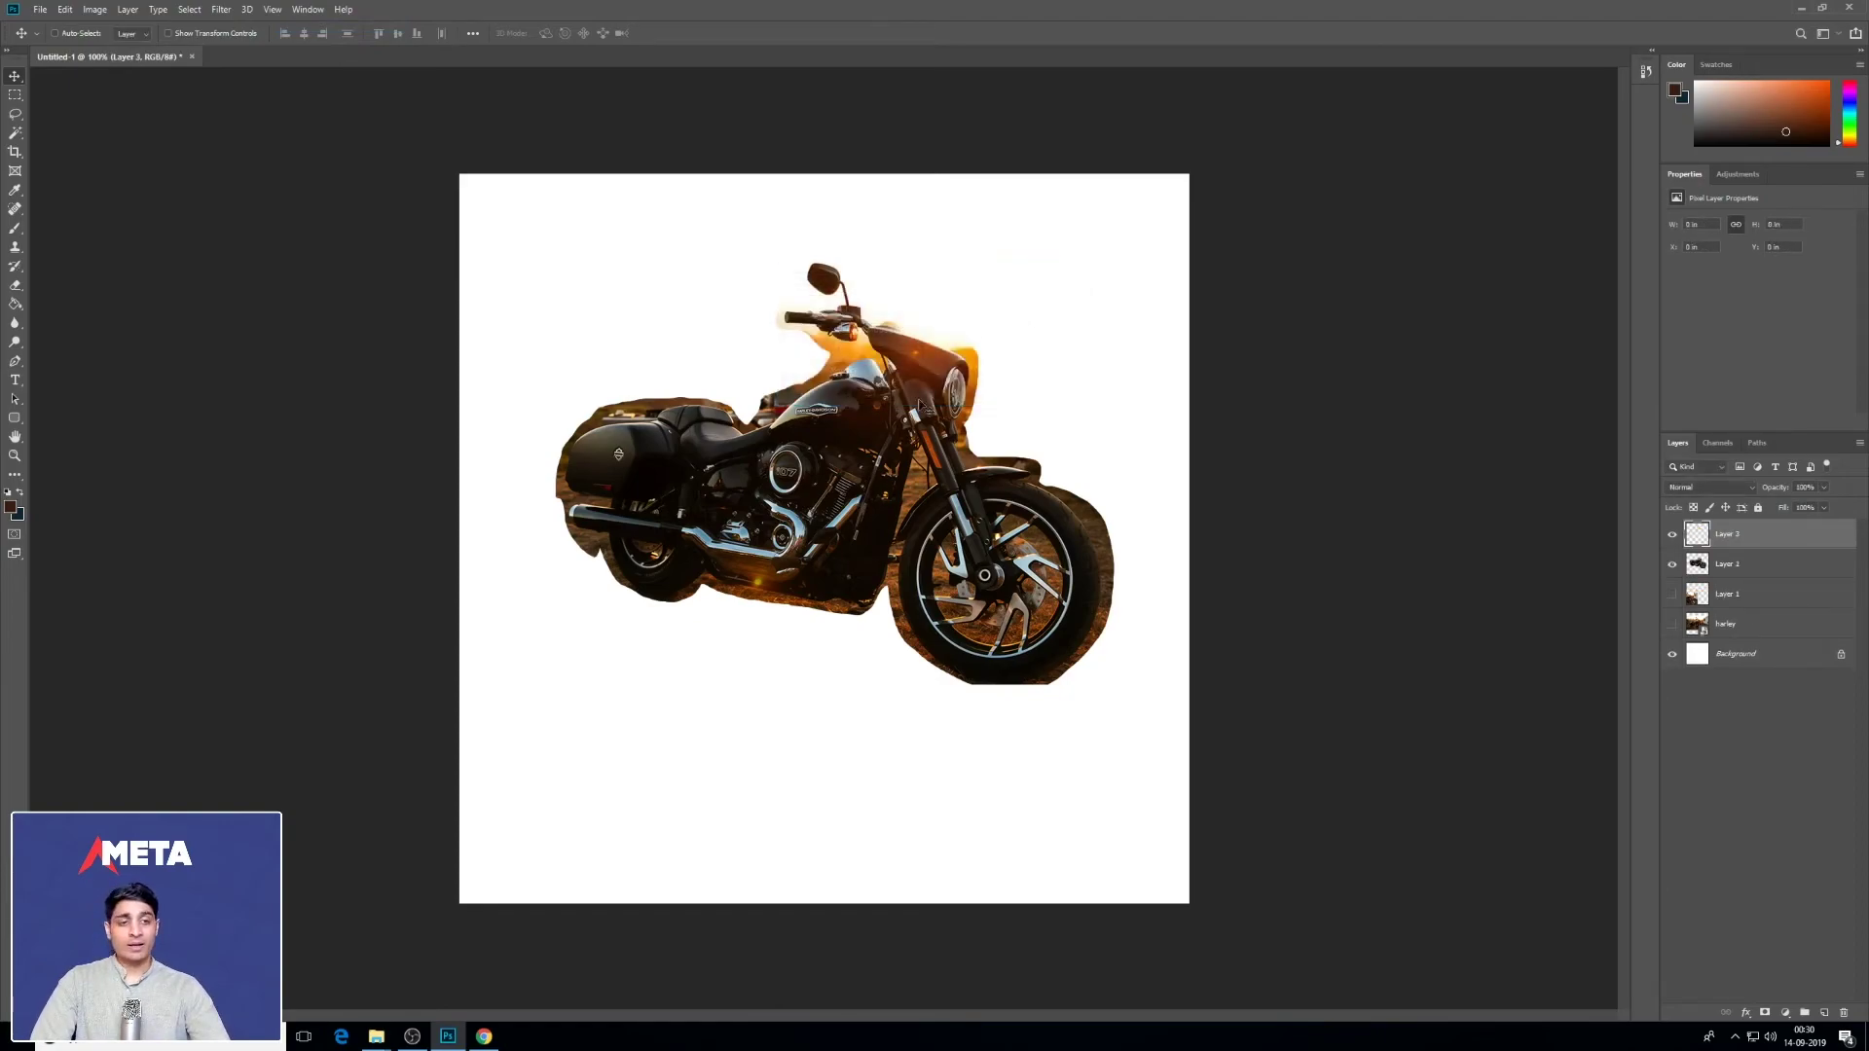
left_click(15, 228)
mouse_move(703, 441)
left_mouse_down()
mouse_move(808, 481)
mouse_move(820, 420)
mouse_move(861, 424)
left_mouse_up()
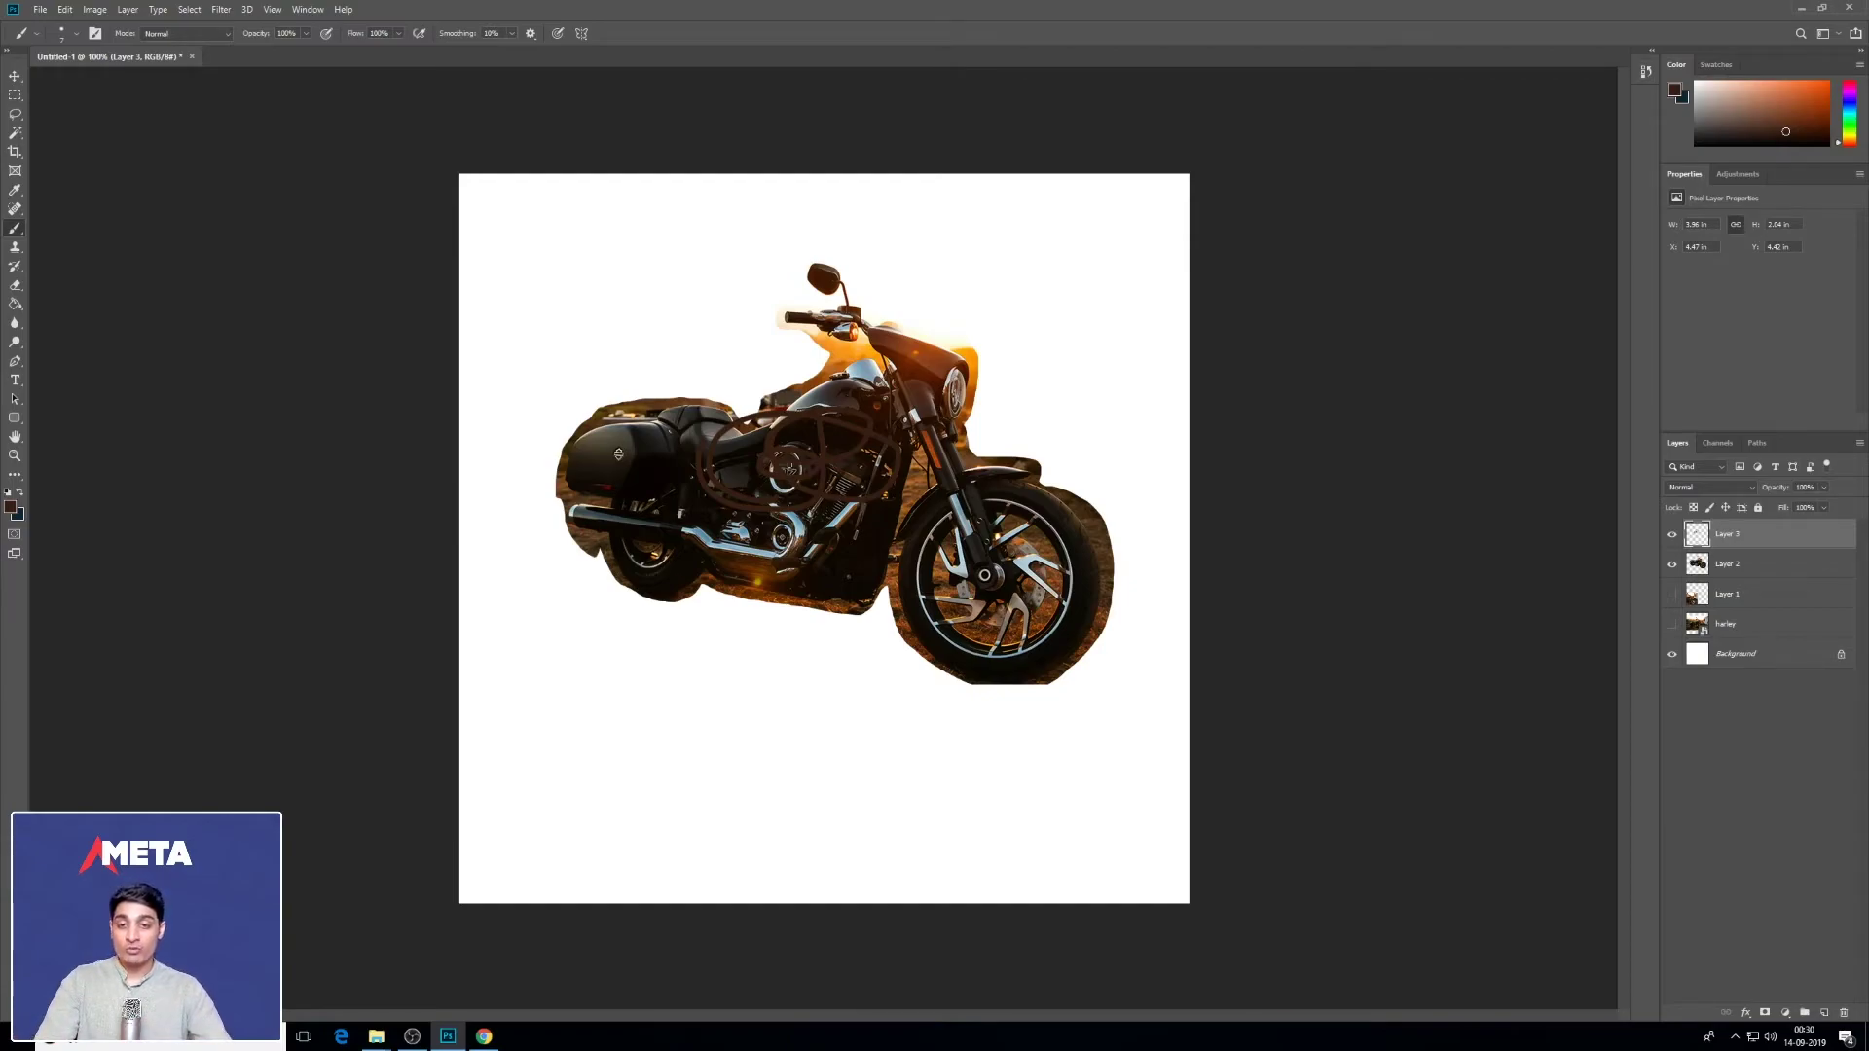
Step: Move the scribble on Layer 3 into the white area below the motorcycle, at about X 3.63 in, Y 8.67 in
left_click(15, 76)
mouse_move(851, 485)
left_mouse_down()
mouse_move(809, 311)
mouse_move(1046, 319)
left_mouse_up()
mouse_move(905, 269)
left_mouse_down()
mouse_move(751, 280)
mouse_move(951, 304)
mouse_move(856, 389)
mouse_move(861, 439)
mouse_move(882, 328)
mouse_move(778, 295)
mouse_move(818, 448)
mouse_move(856, 433)
mouse_move(818, 475)
mouse_move(812, 458)
mouse_move(771, 694)
left_mouse_up()
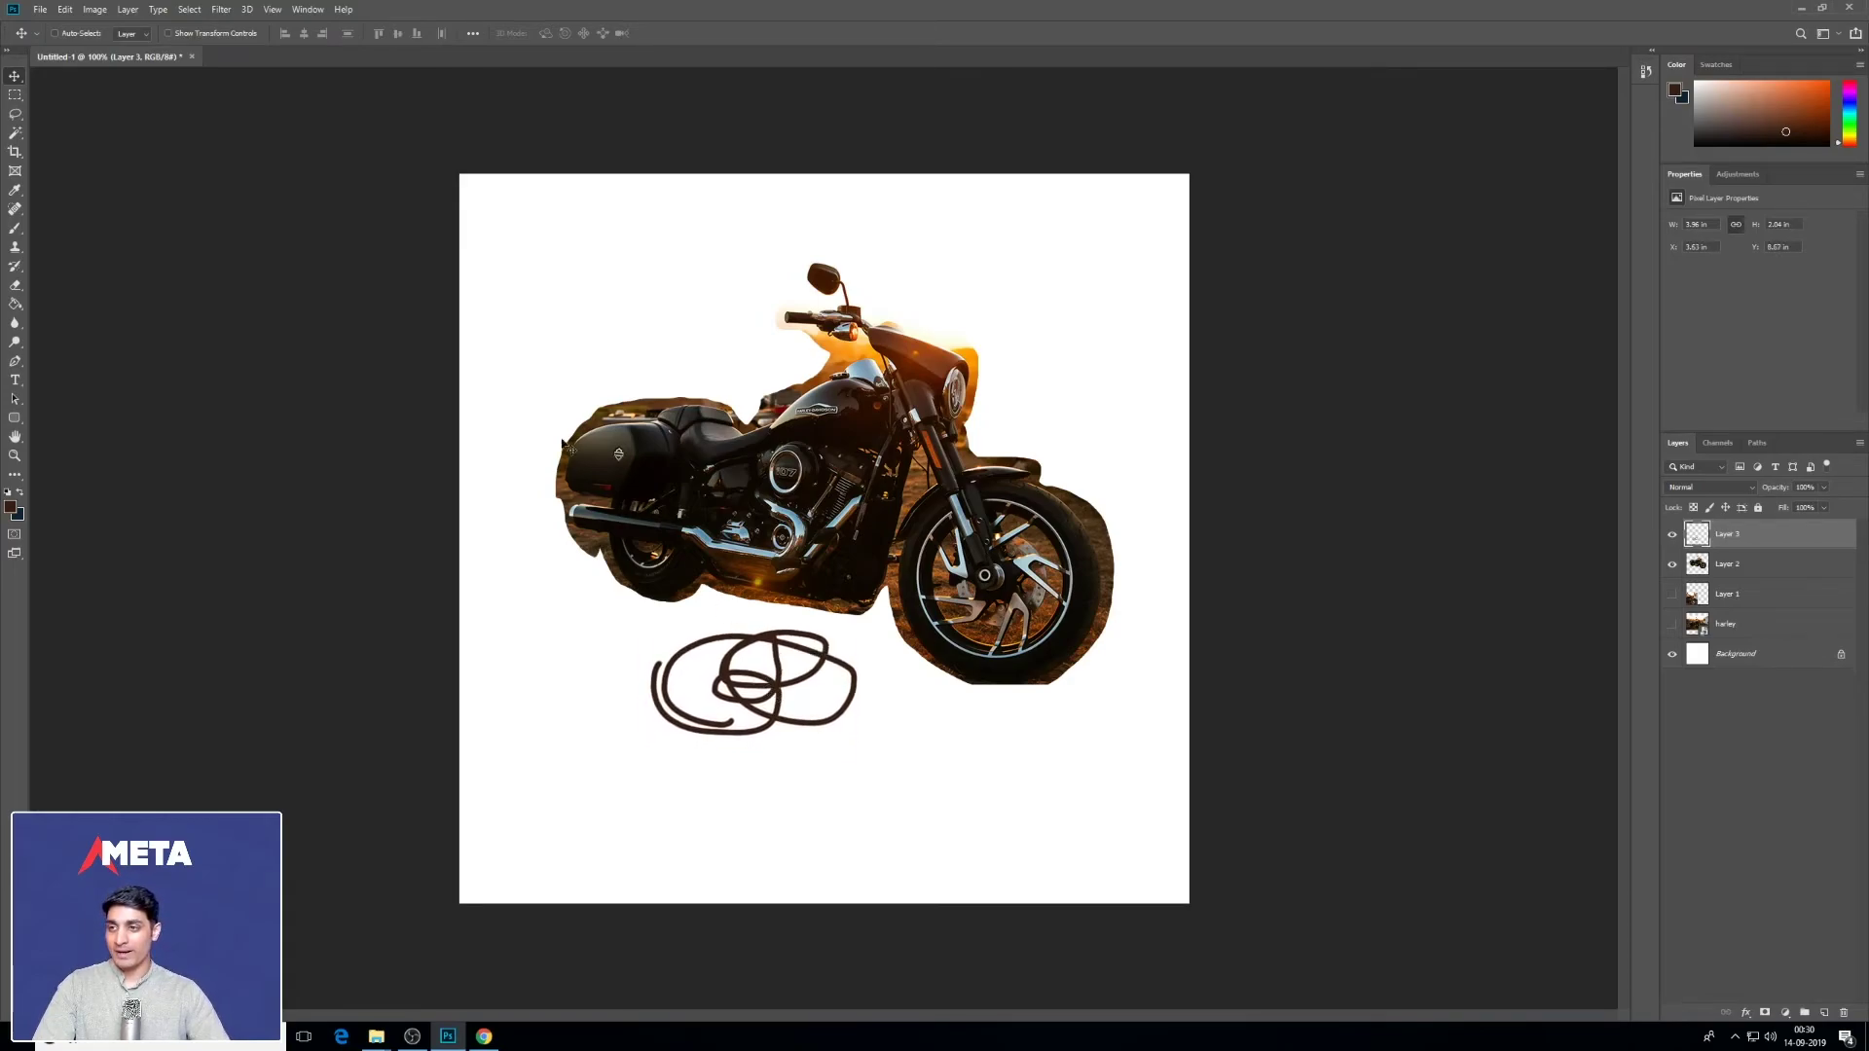
Step: Rub out zigzag strips of the scribble on Layer 3 with the Eraser Tool at 100% opacity and flow
left_click(17, 233)
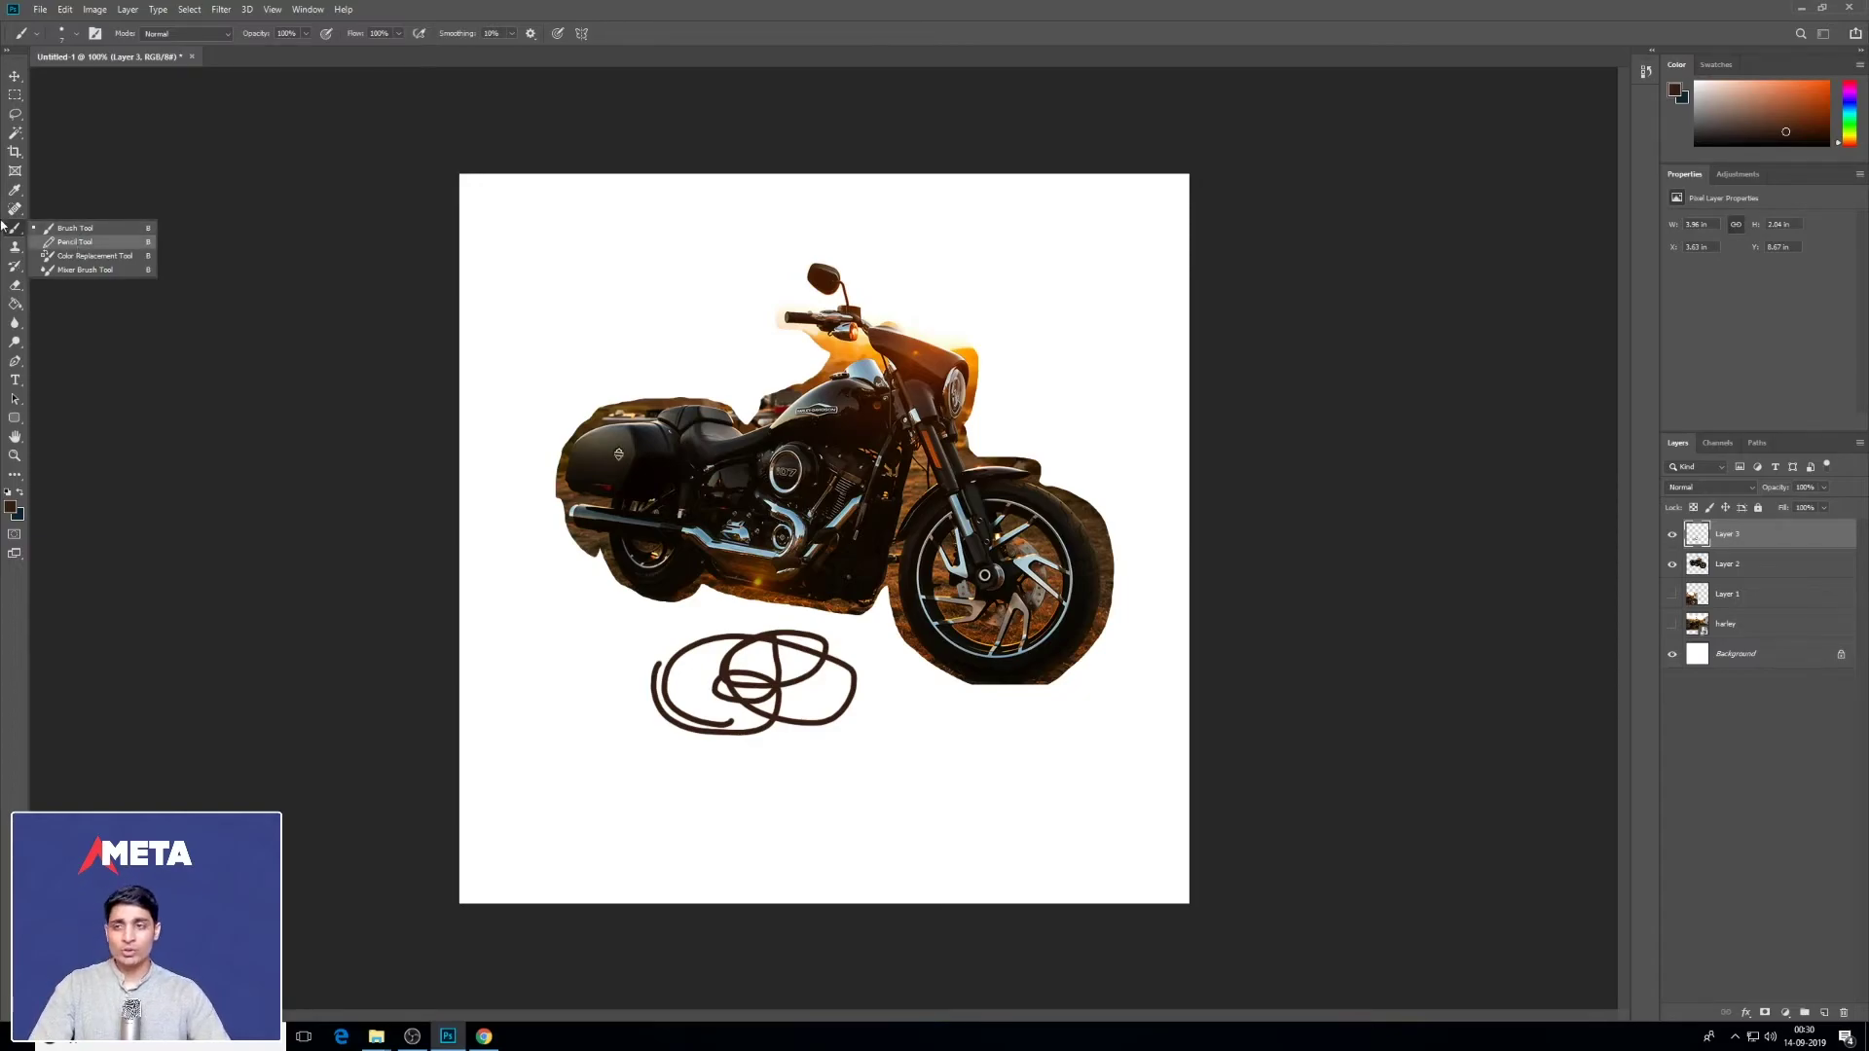
left_click(74, 229)
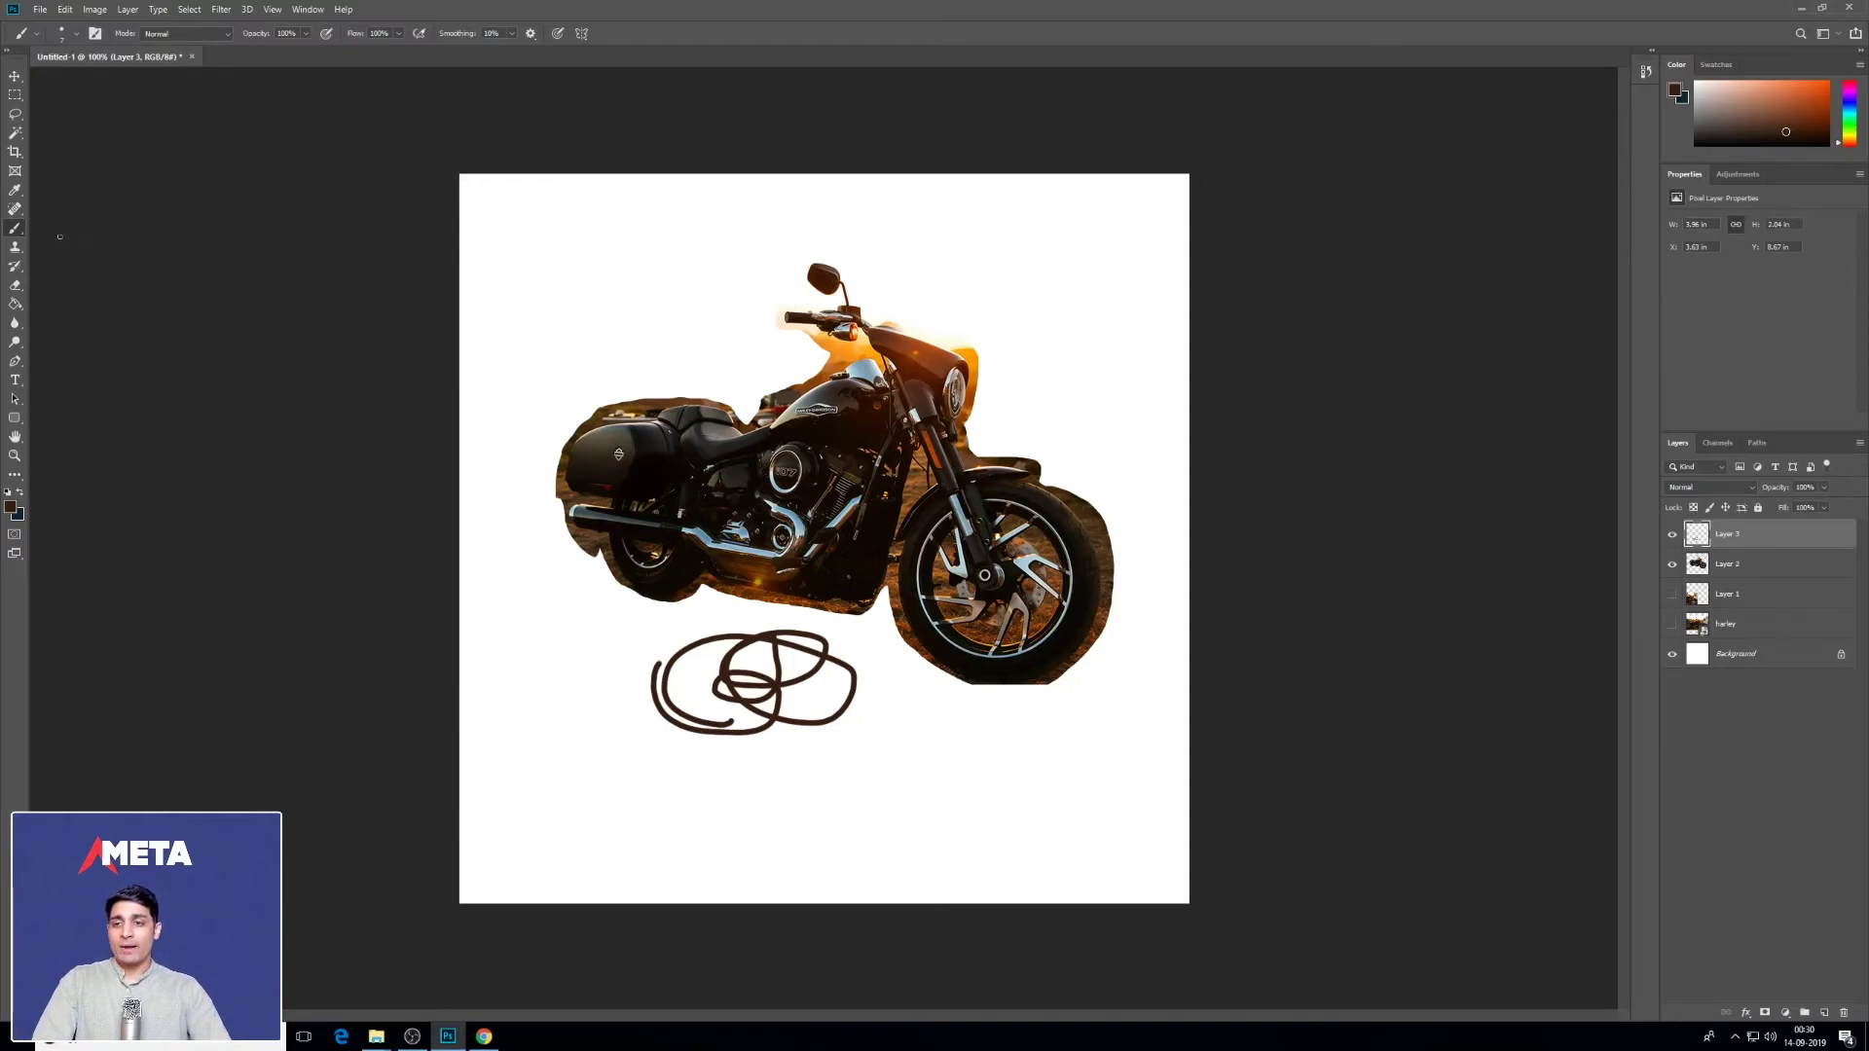
left_click(17, 288)
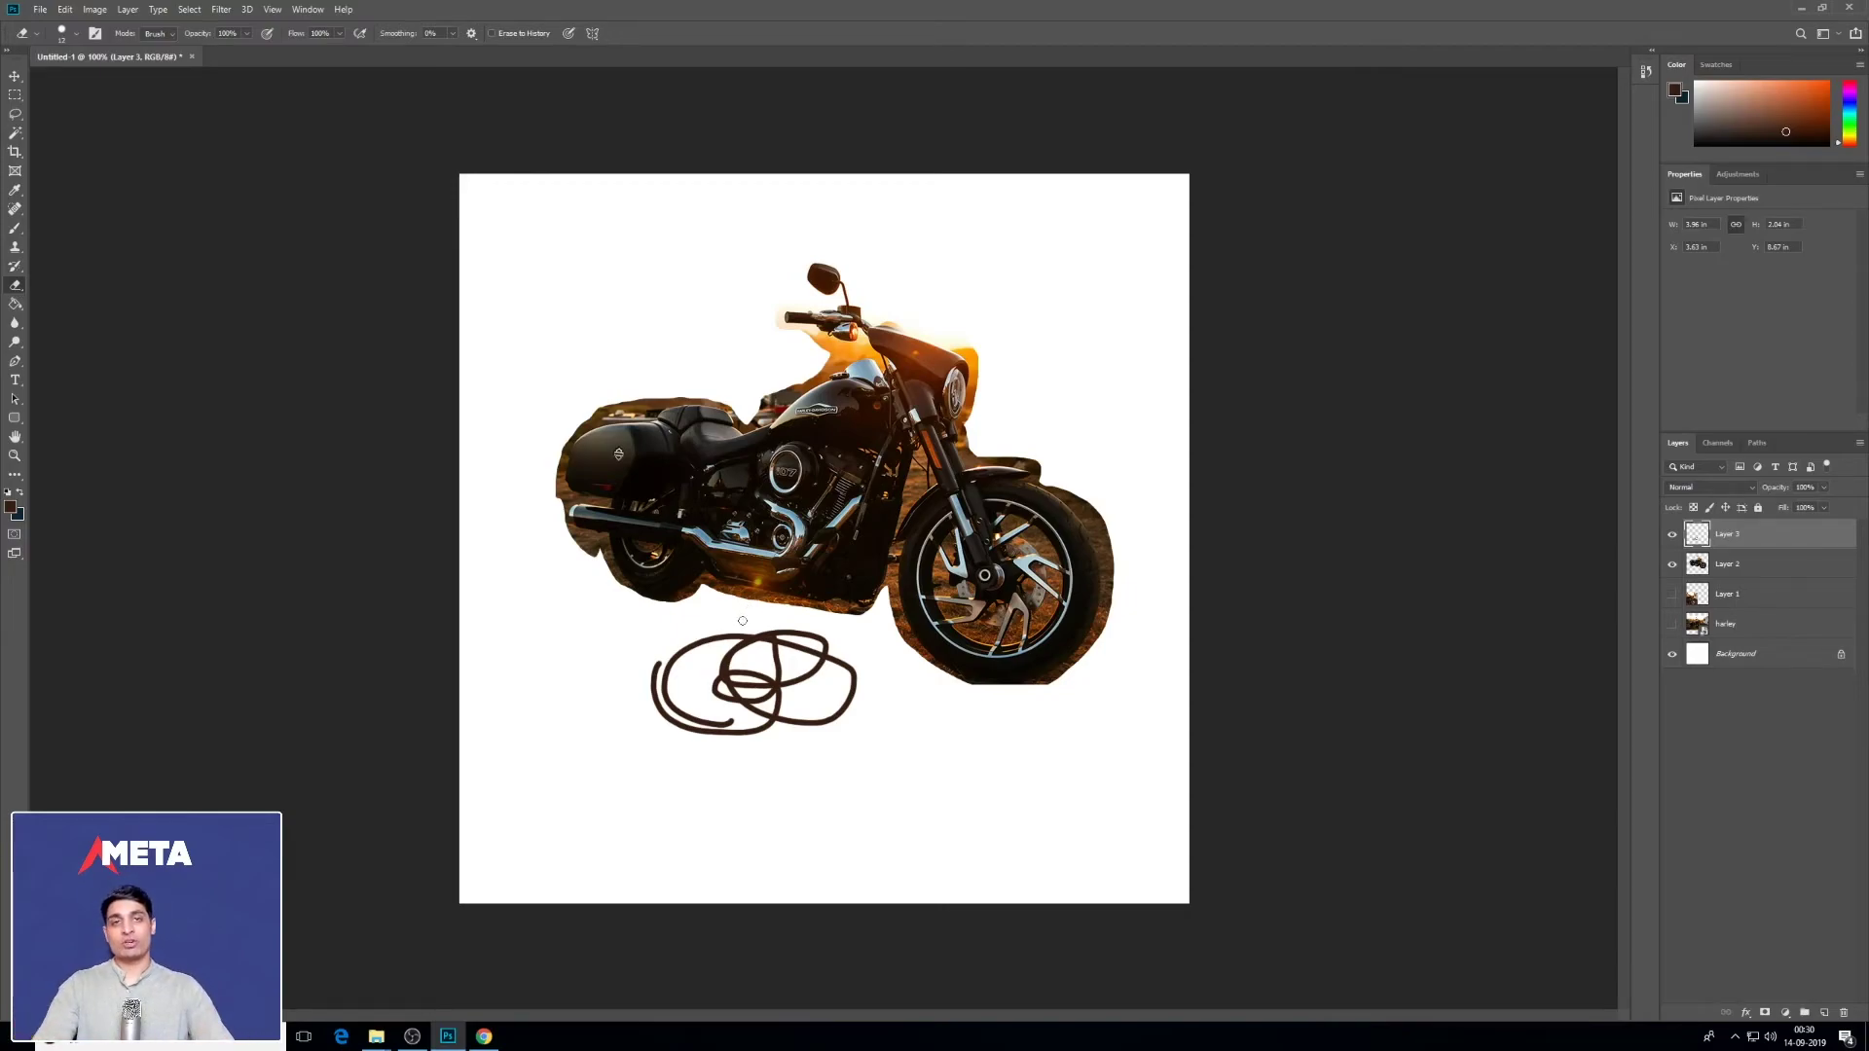
mouse_move(751, 631)
left_mouse_down()
mouse_move(1039, 766)
mouse_move(762, 616)
mouse_move(672, 772)
mouse_move(701, 617)
mouse_move(816, 752)
mouse_move(817, 676)
mouse_move(611, 653)
mouse_move(882, 772)
mouse_move(604, 647)
mouse_move(930, 716)
mouse_move(573, 676)
mouse_move(938, 709)
left_mouse_up()
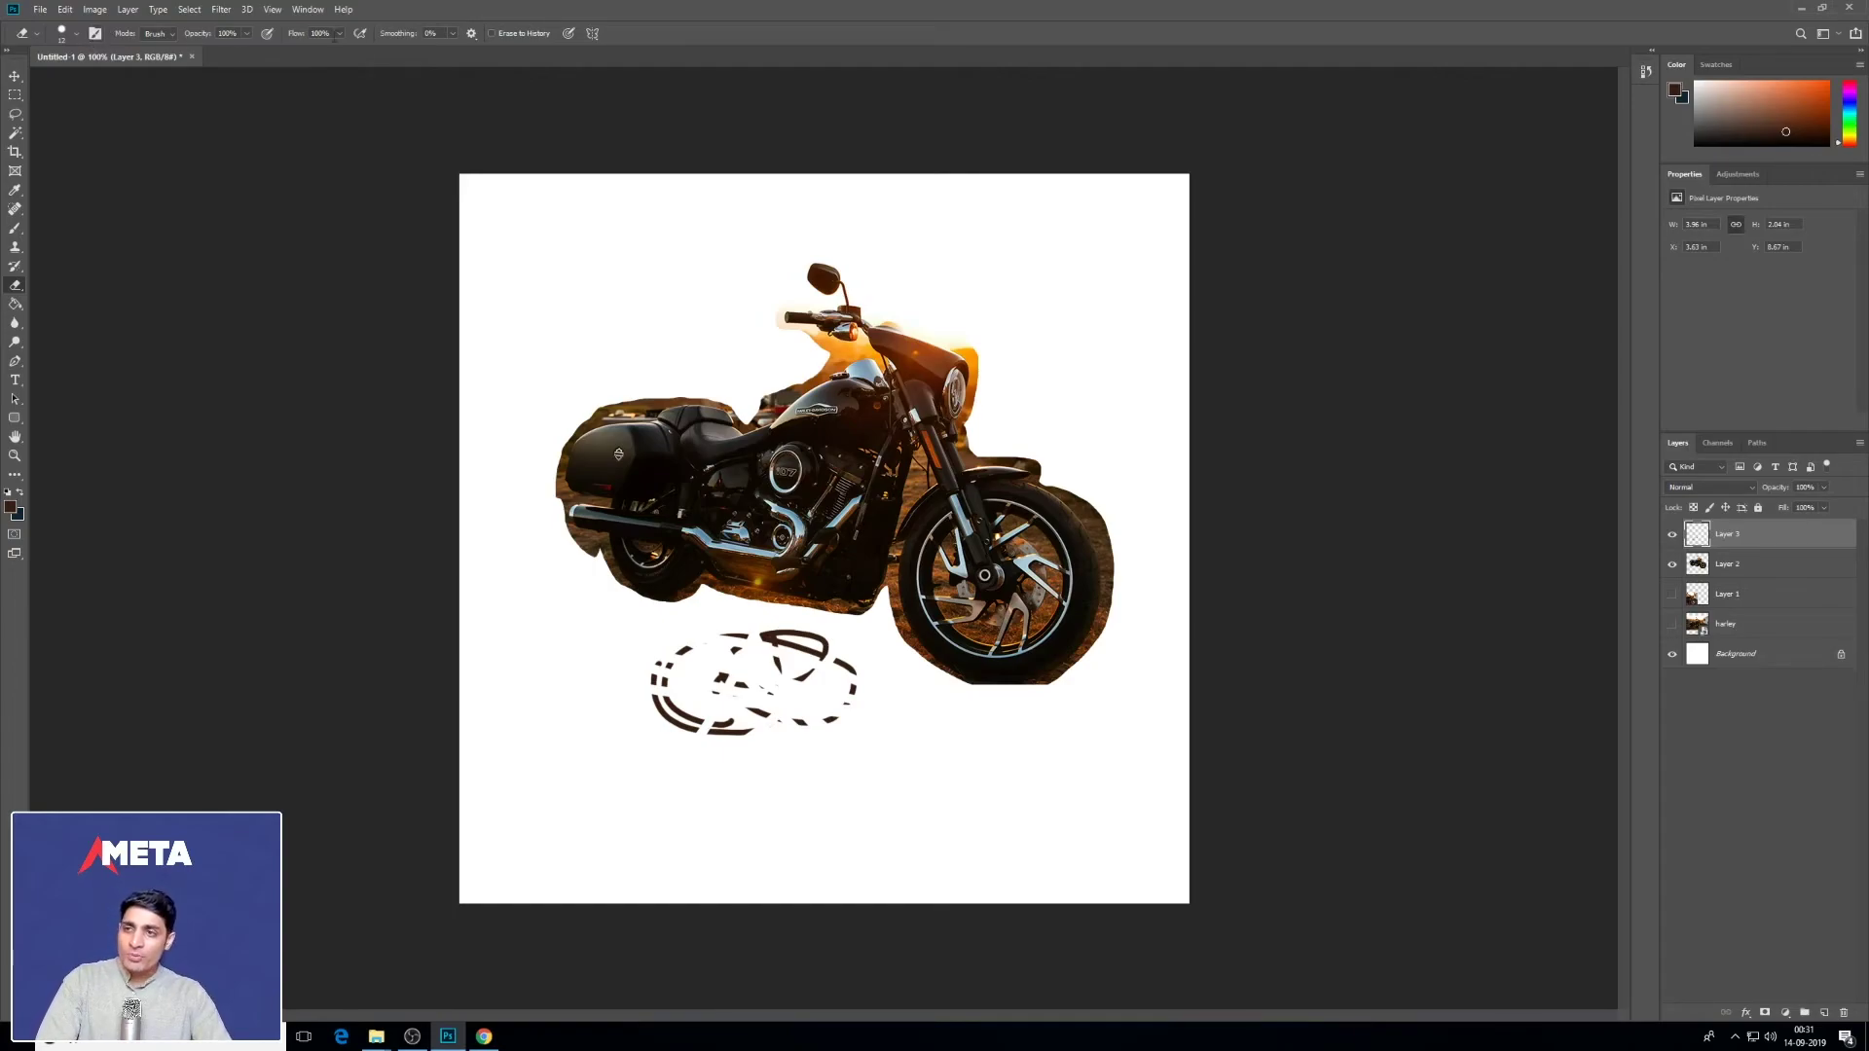
Step: Set the Eraser Tool's opacity and flow to about 50% each and its smoothing to about 35%
left_click(248, 33)
left_click_drag(251, 50, 217, 50)
left_click(339, 33)
left_click_drag(339, 50, 305, 50)
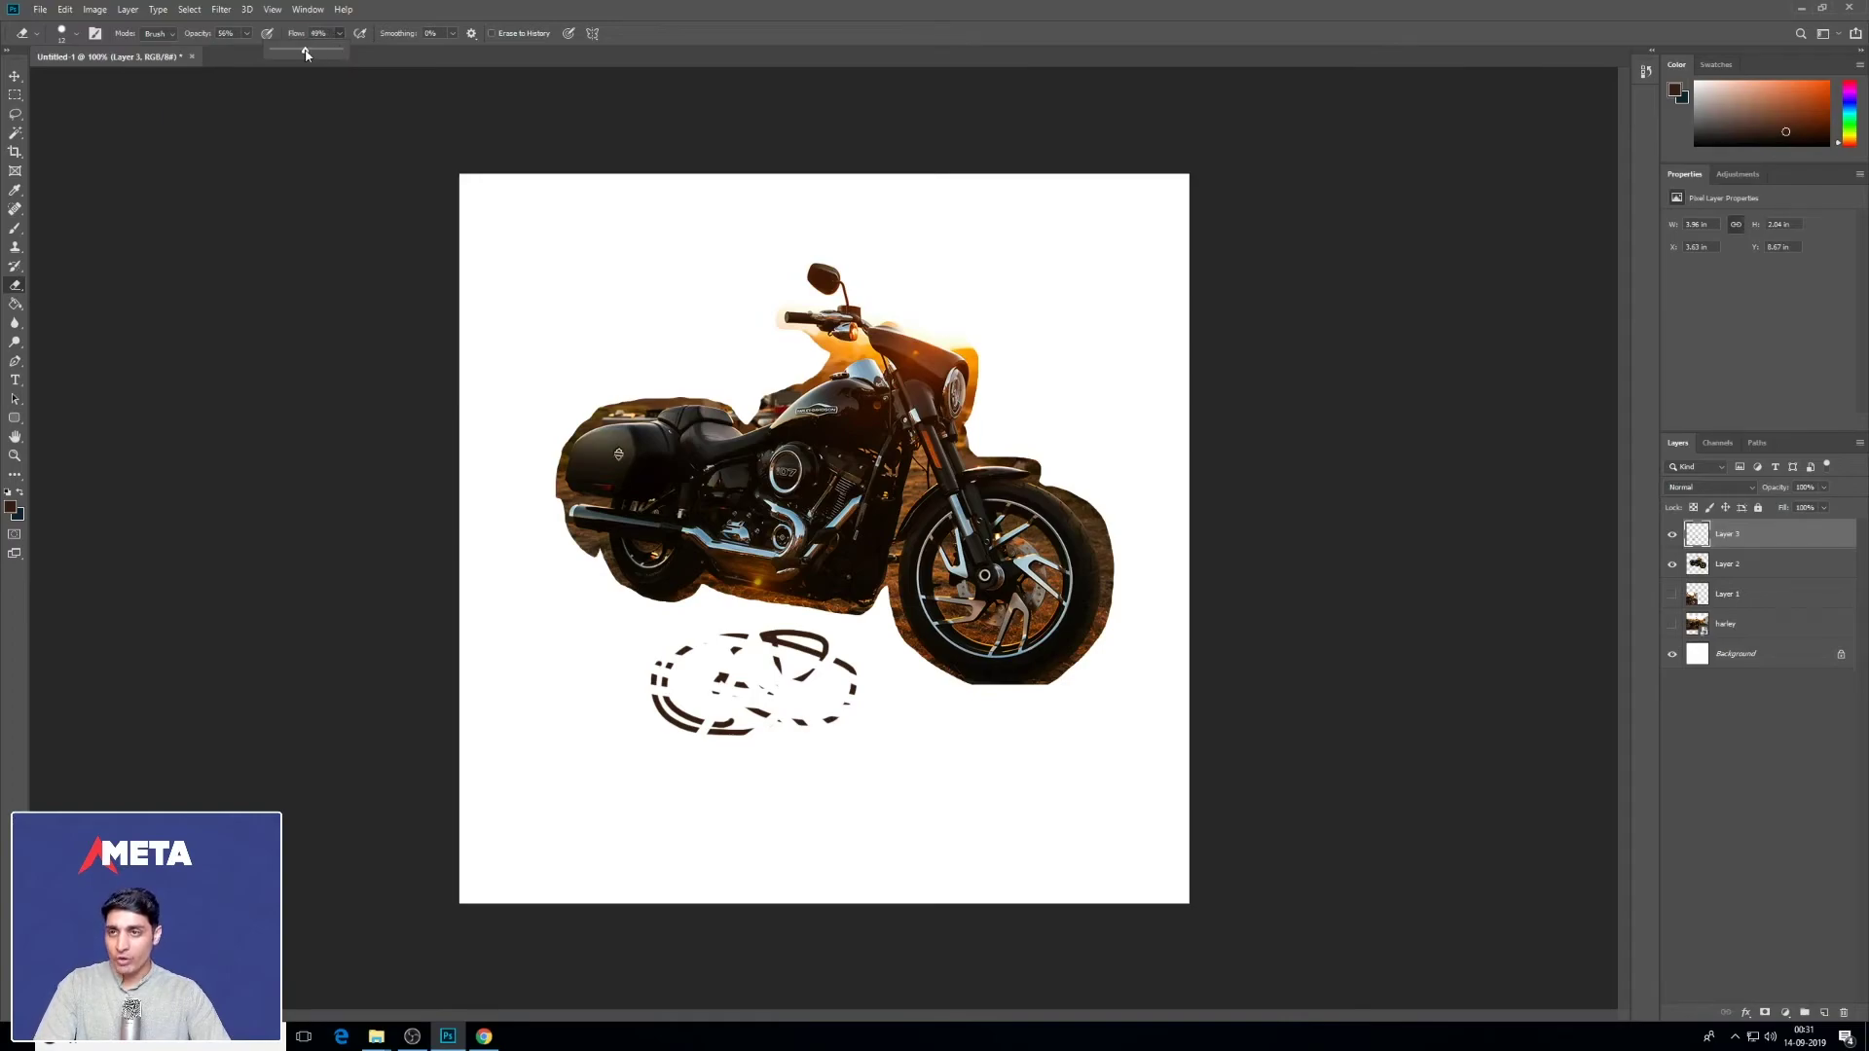
left_click(453, 33)
left_click_drag(455, 50, 472, 50)
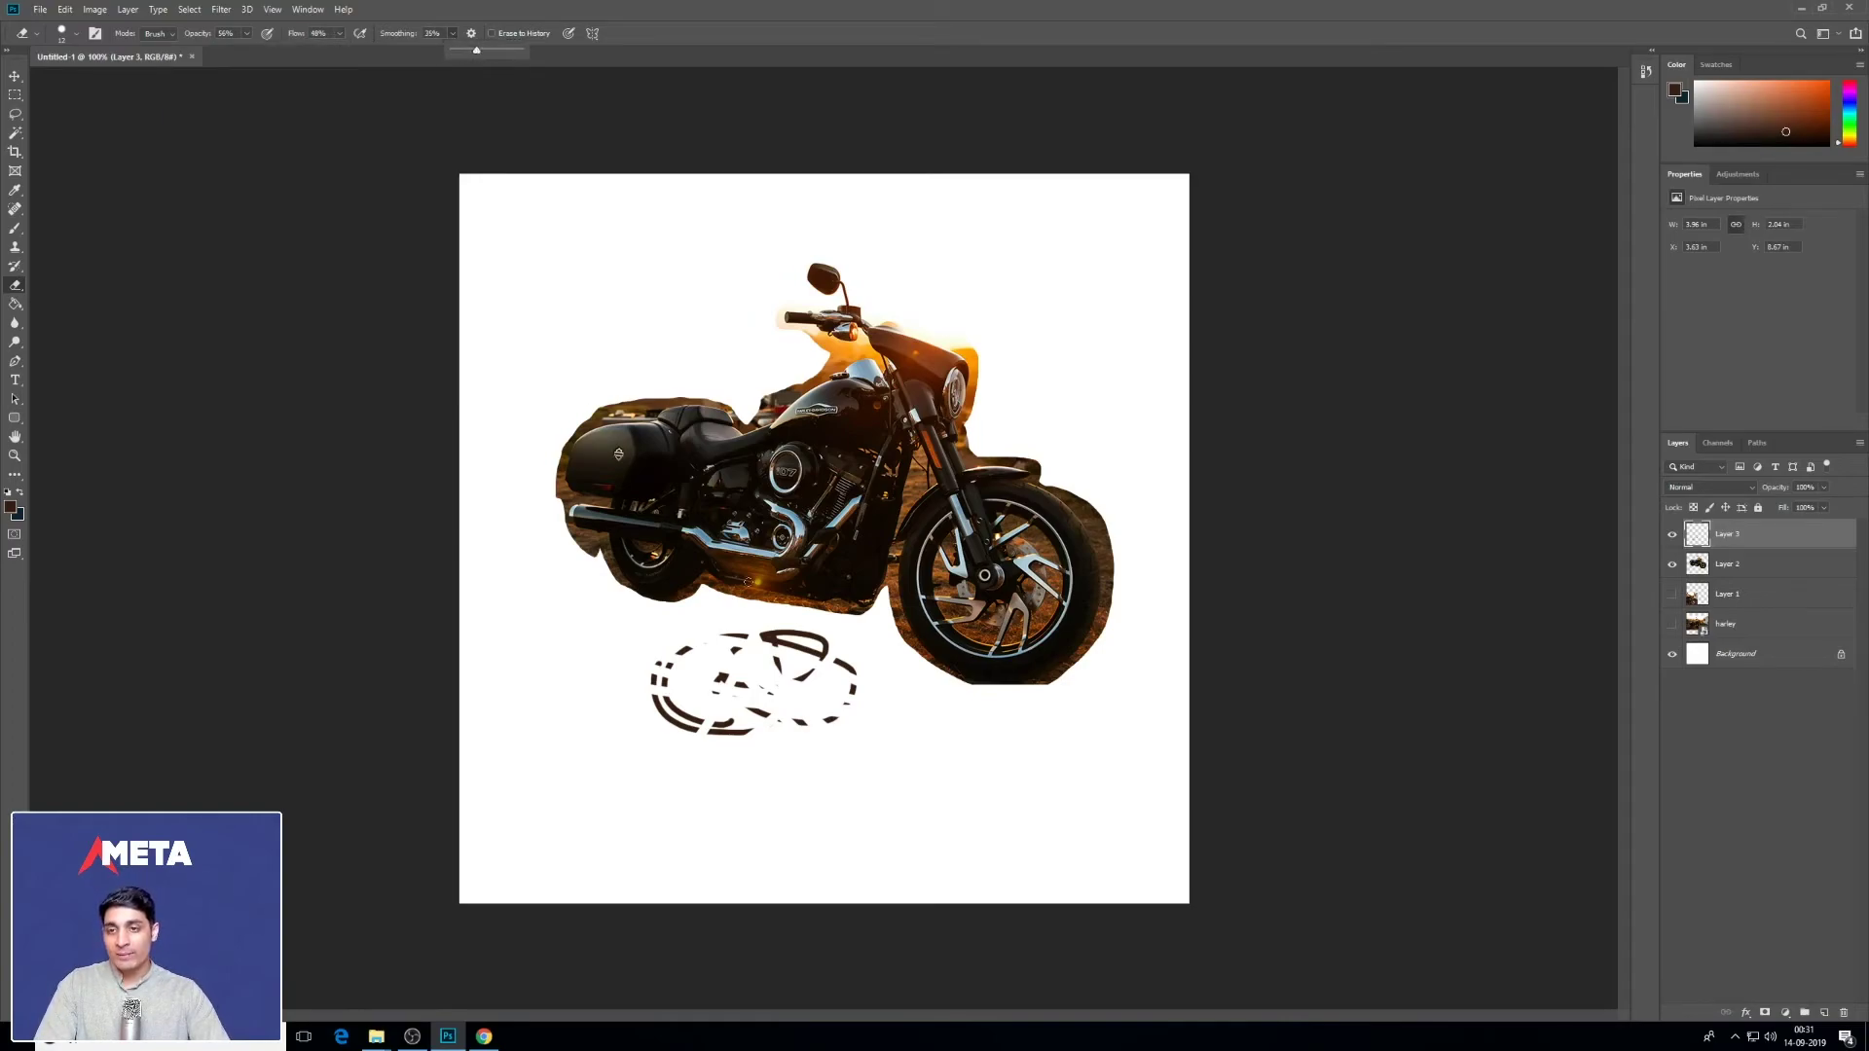
Step: Partially erase the scribble's lower-left and upper-right strokes so they fade to semi-transparent grey
left_click(666, 709)
mouse_move(679, 728)
left_mouse_down()
mouse_move(646, 748)
mouse_move(694, 704)
mouse_move(642, 725)
mouse_move(689, 708)
mouse_move(666, 722)
mouse_move(765, 730)
left_mouse_up()
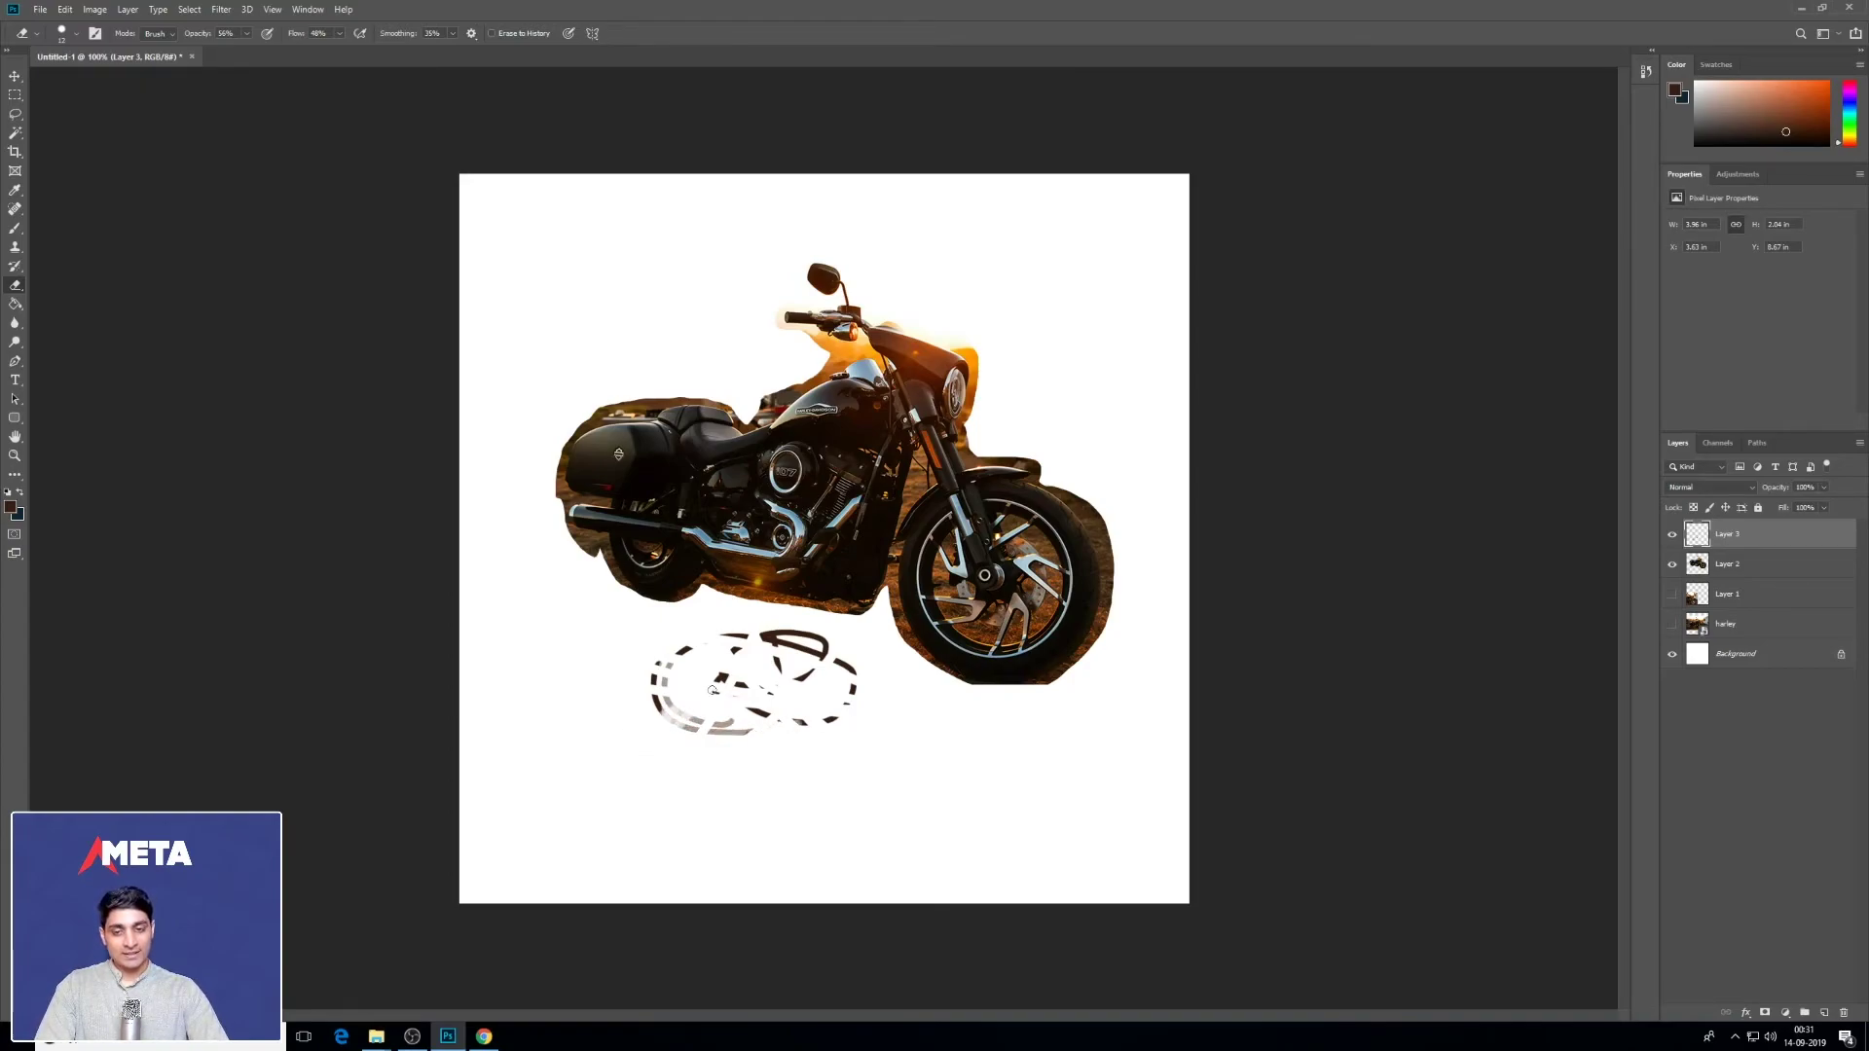
mouse_move(849, 663)
left_mouse_down()
mouse_move(735, 643)
mouse_move(844, 619)
left_mouse_up()
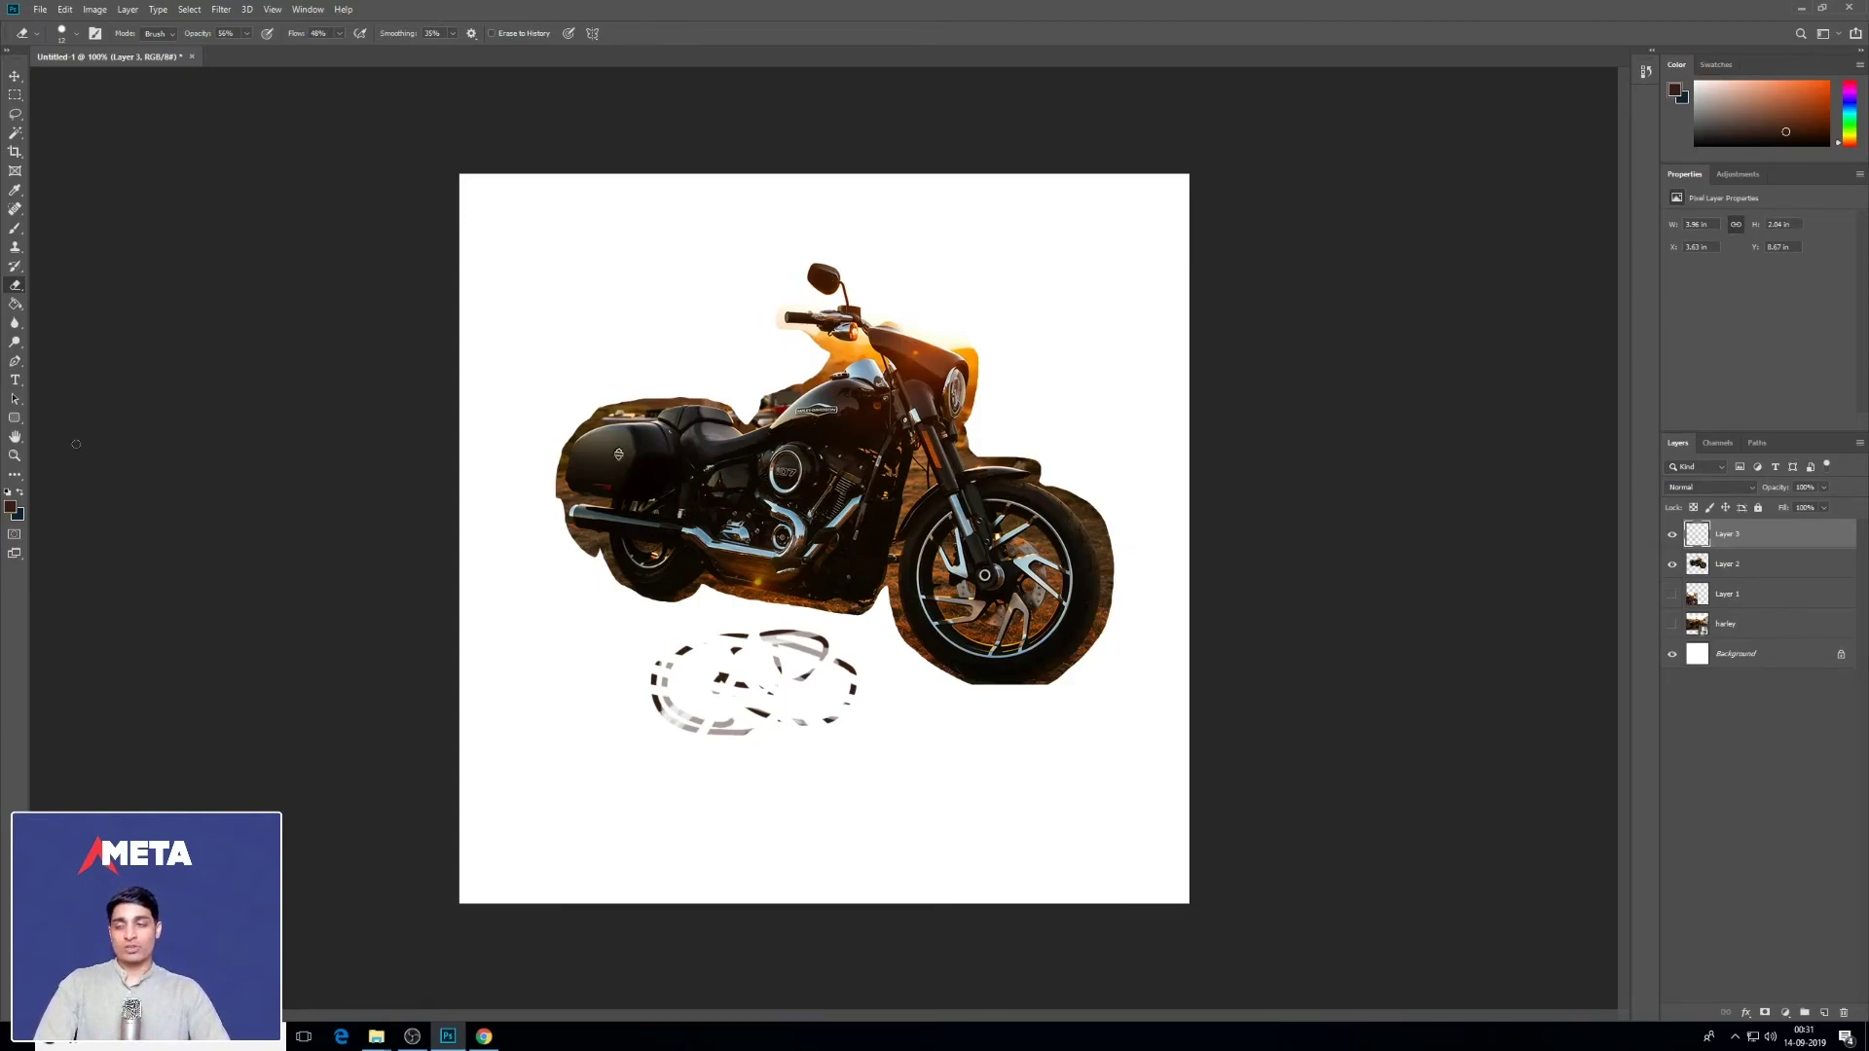
Step: Choose the Paint Bucket Tool and create a new empty layer named Layer 4 above Layer 3
left_click(17, 307)
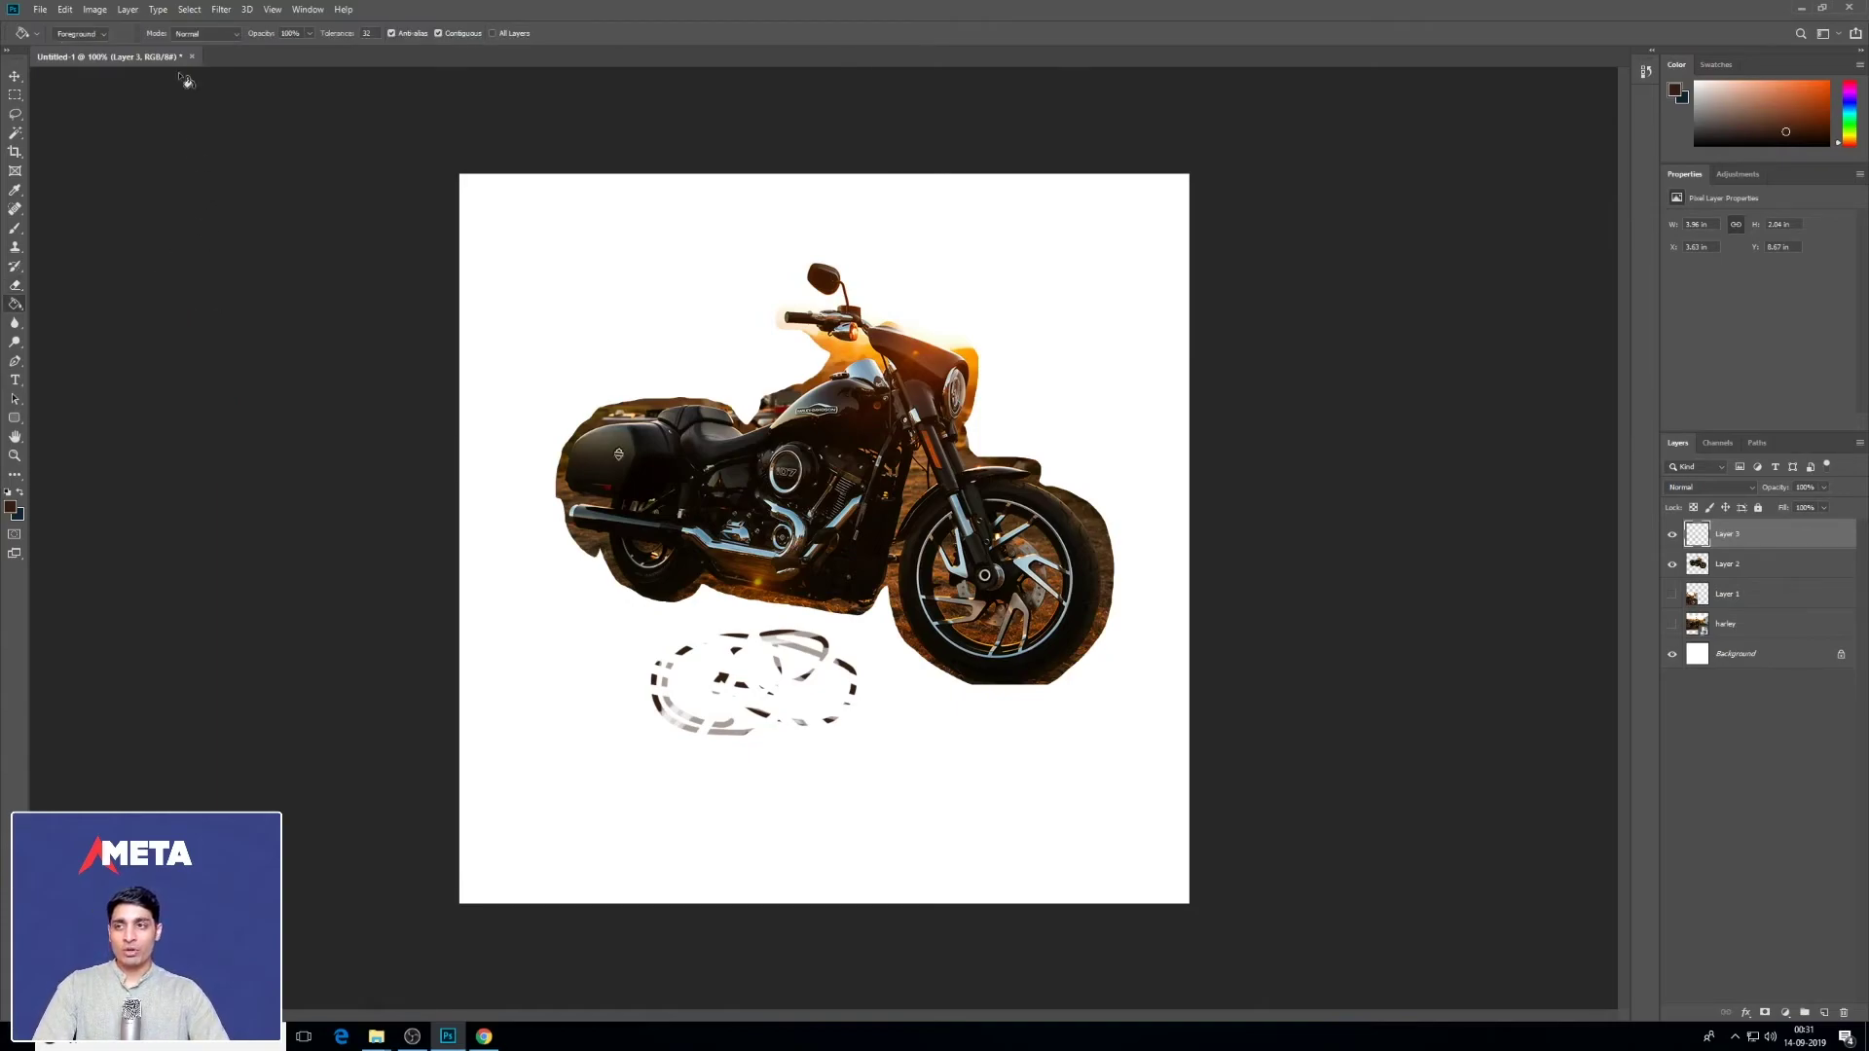
left_click(134, 12)
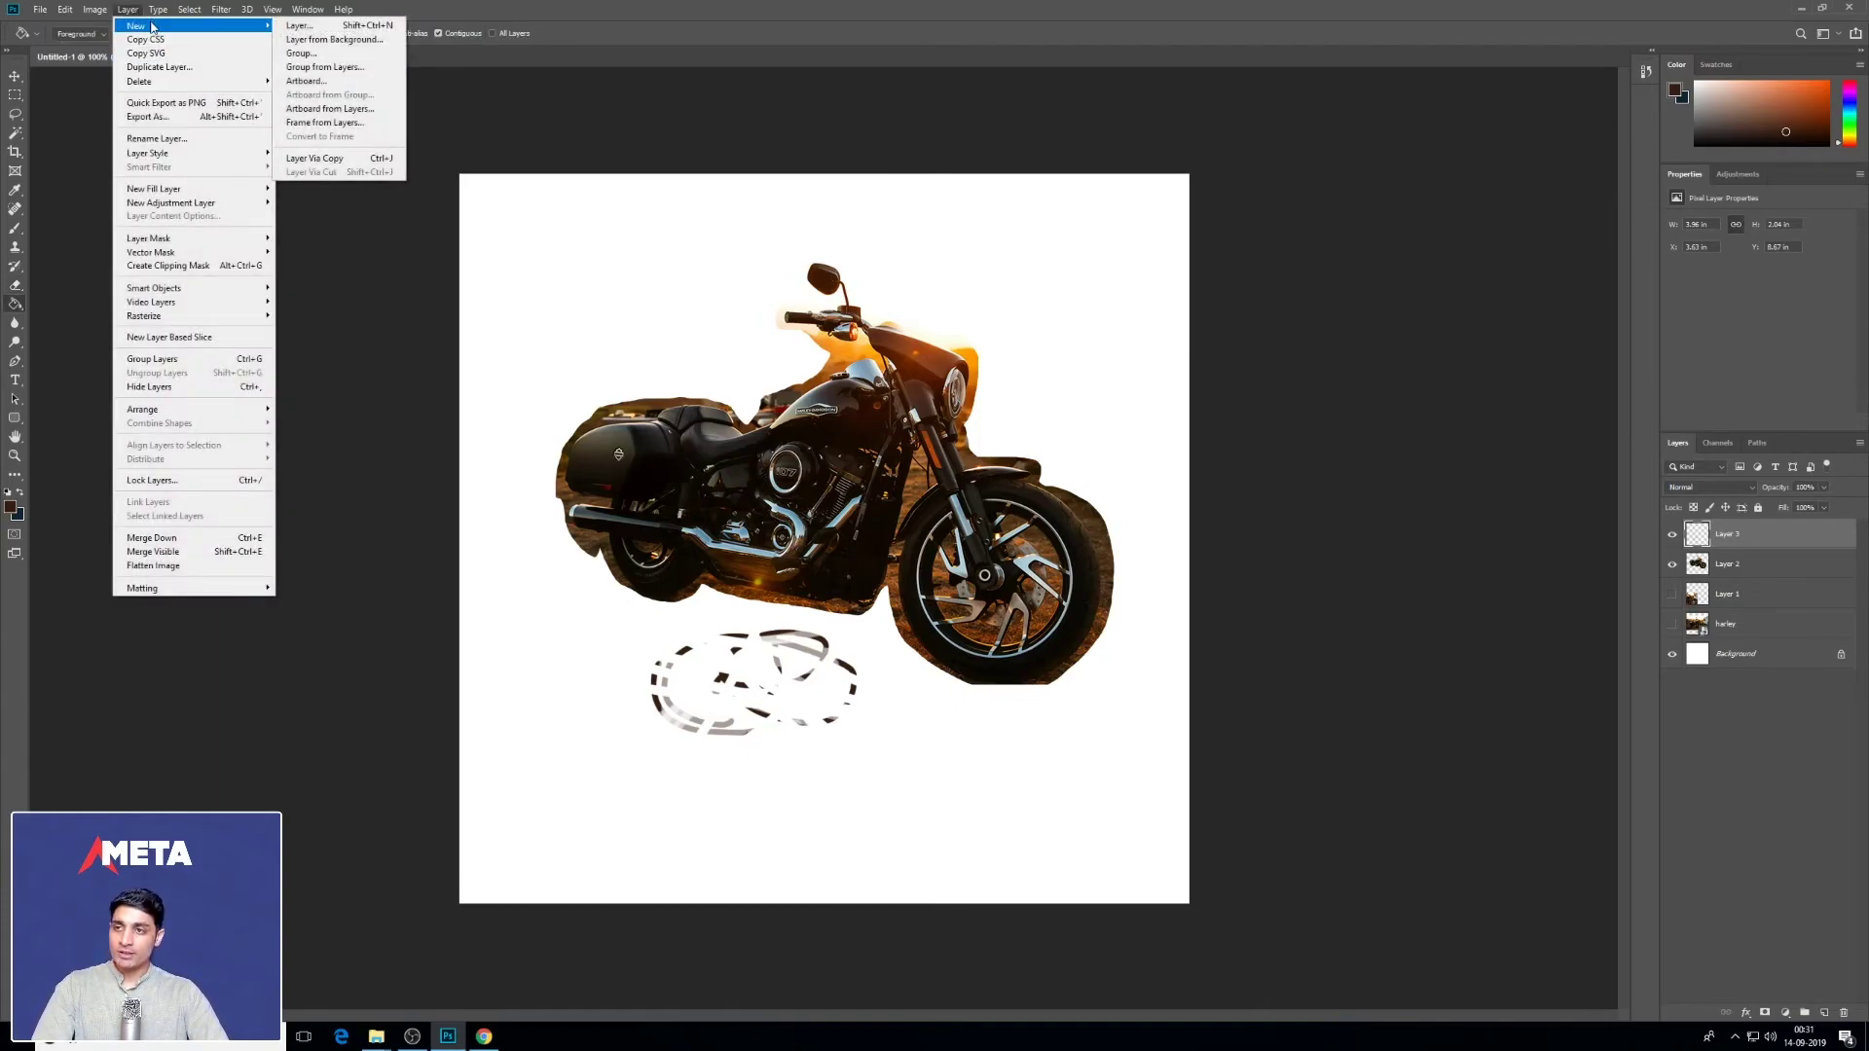
left_click(295, 26)
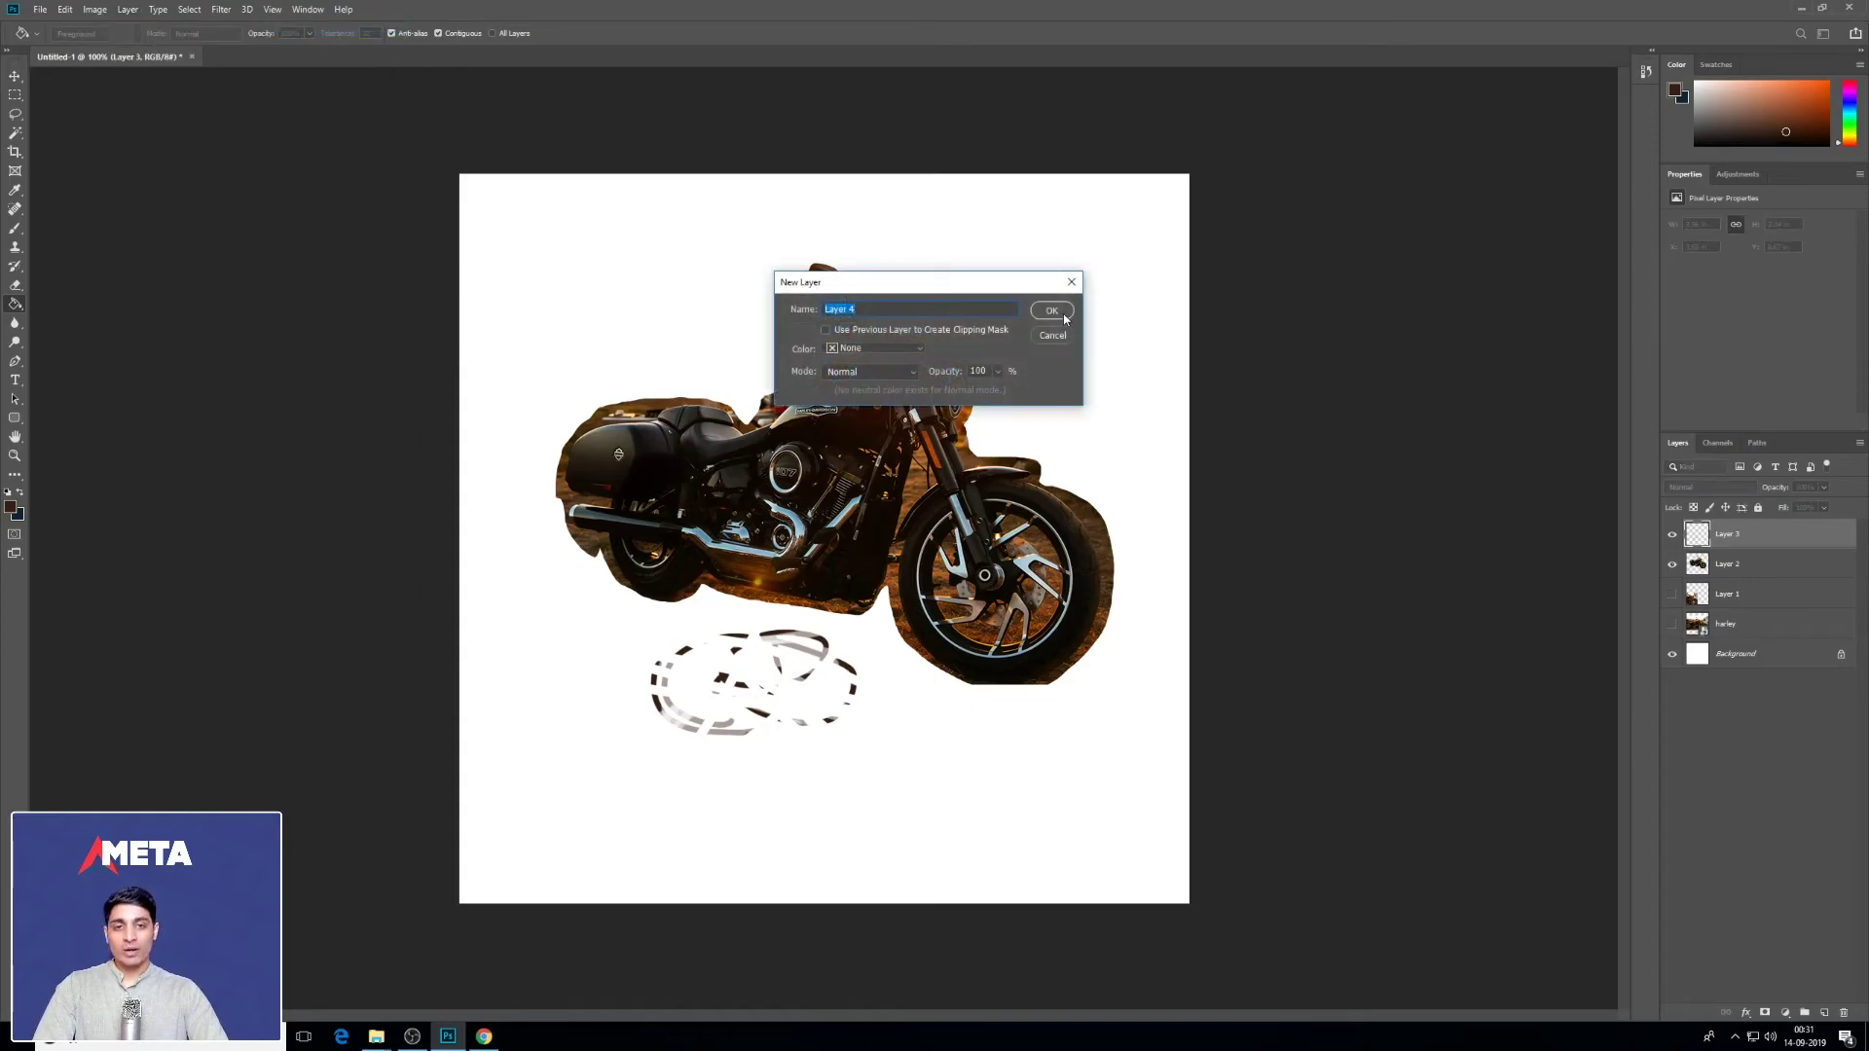
left_click(1052, 312)
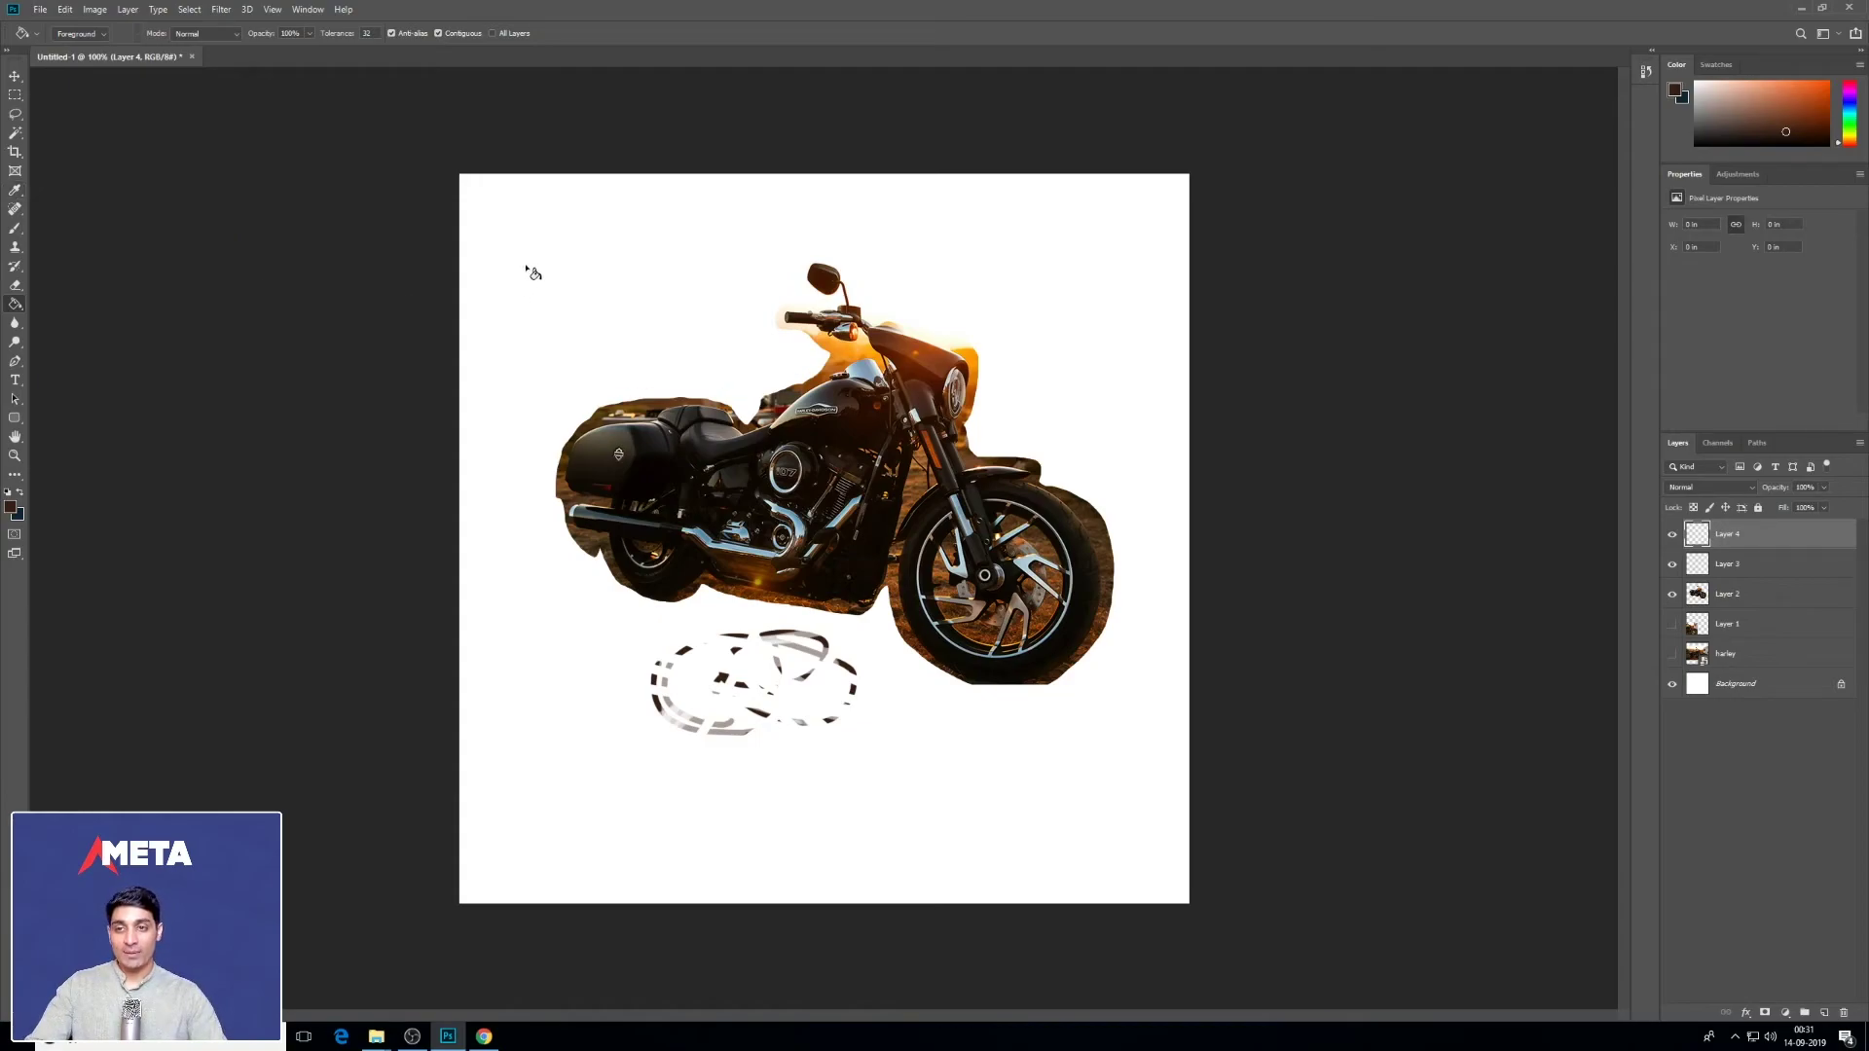
Step: Sample the blue-grey highlight on the motorcycle's fuel tank and fill the whole of Layer 4 with it
key("alt")
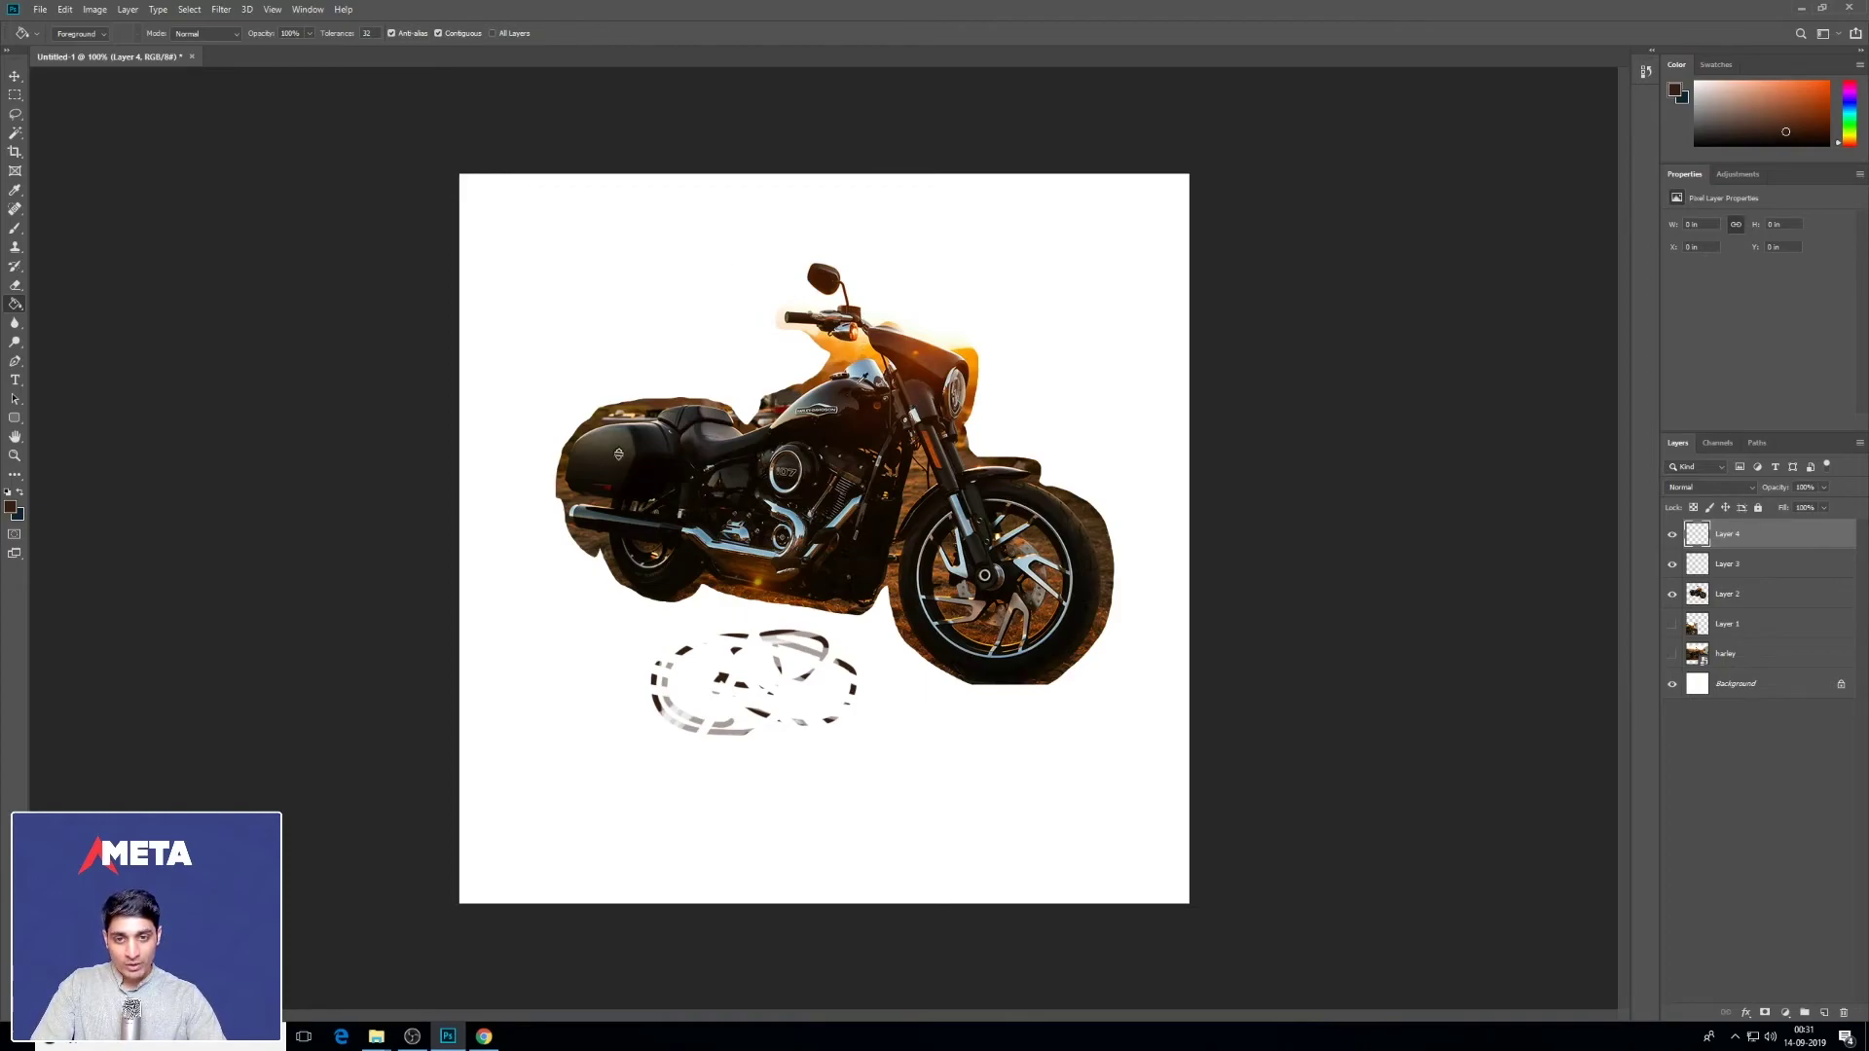
left_click(867, 360, "alt")
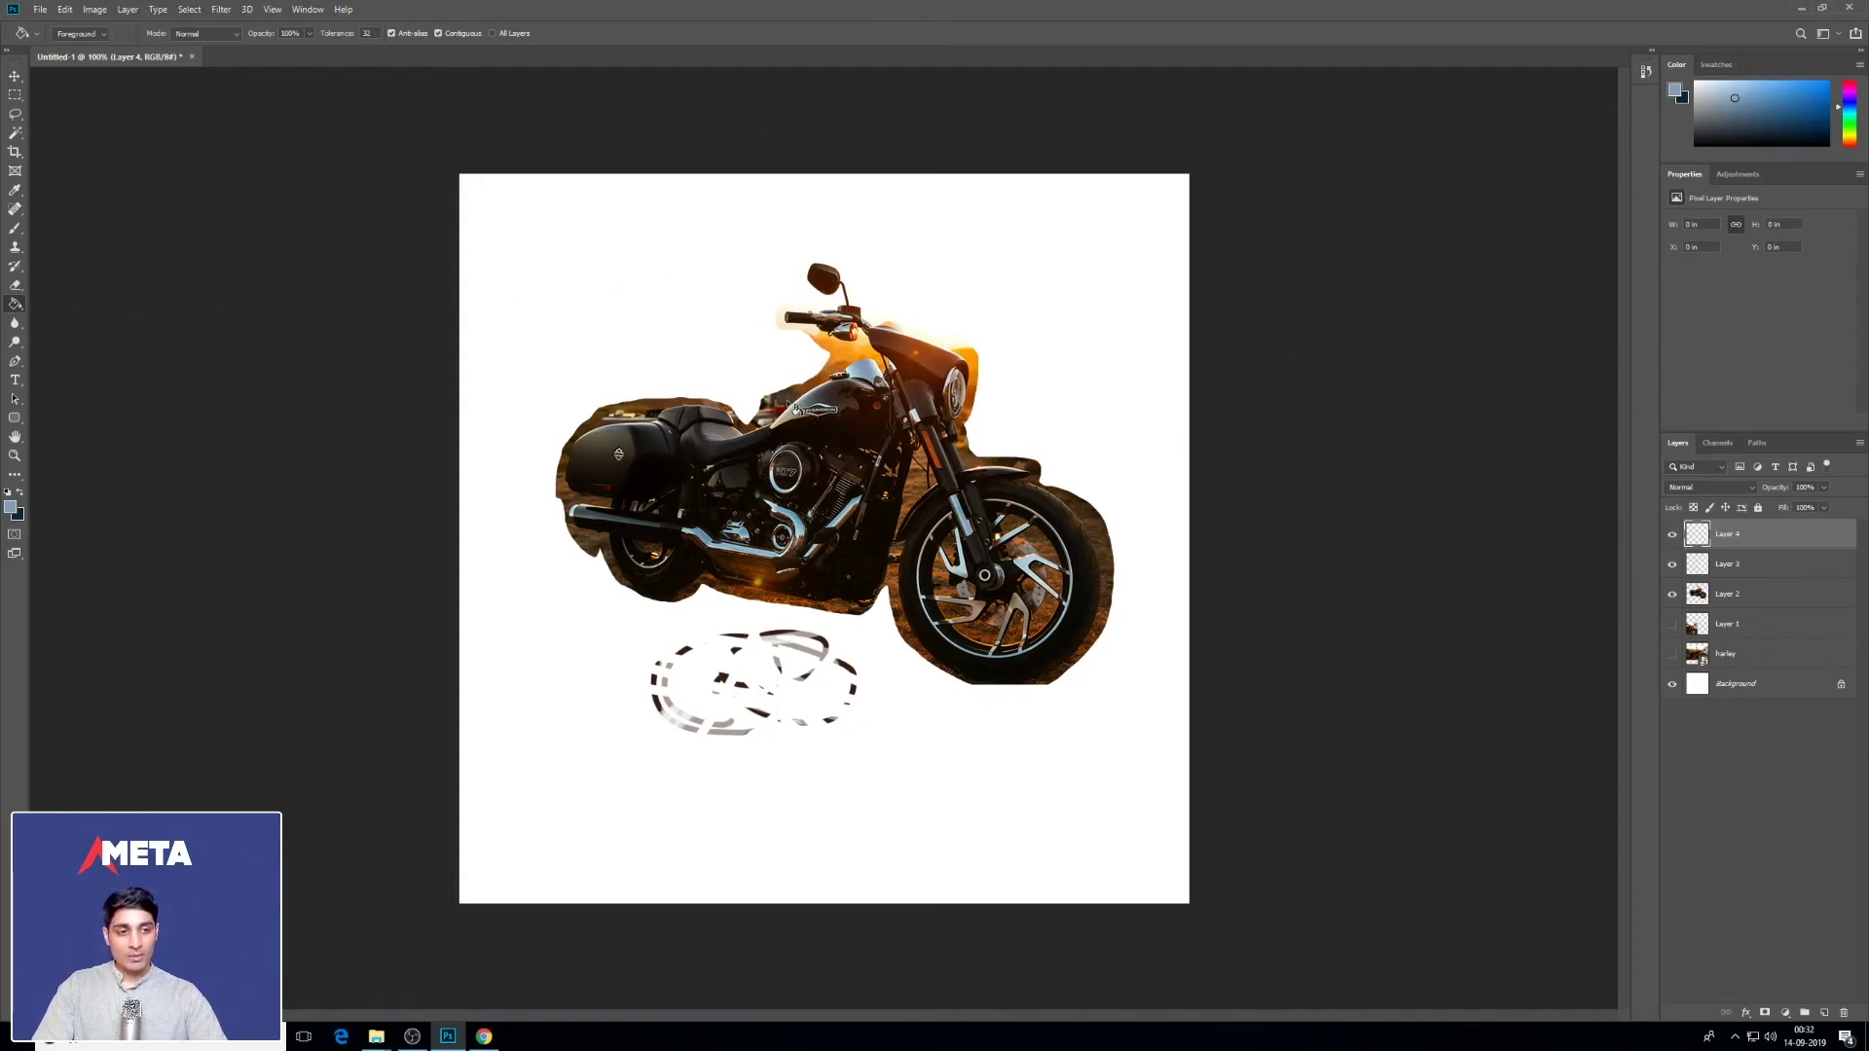
left_click(800, 408)
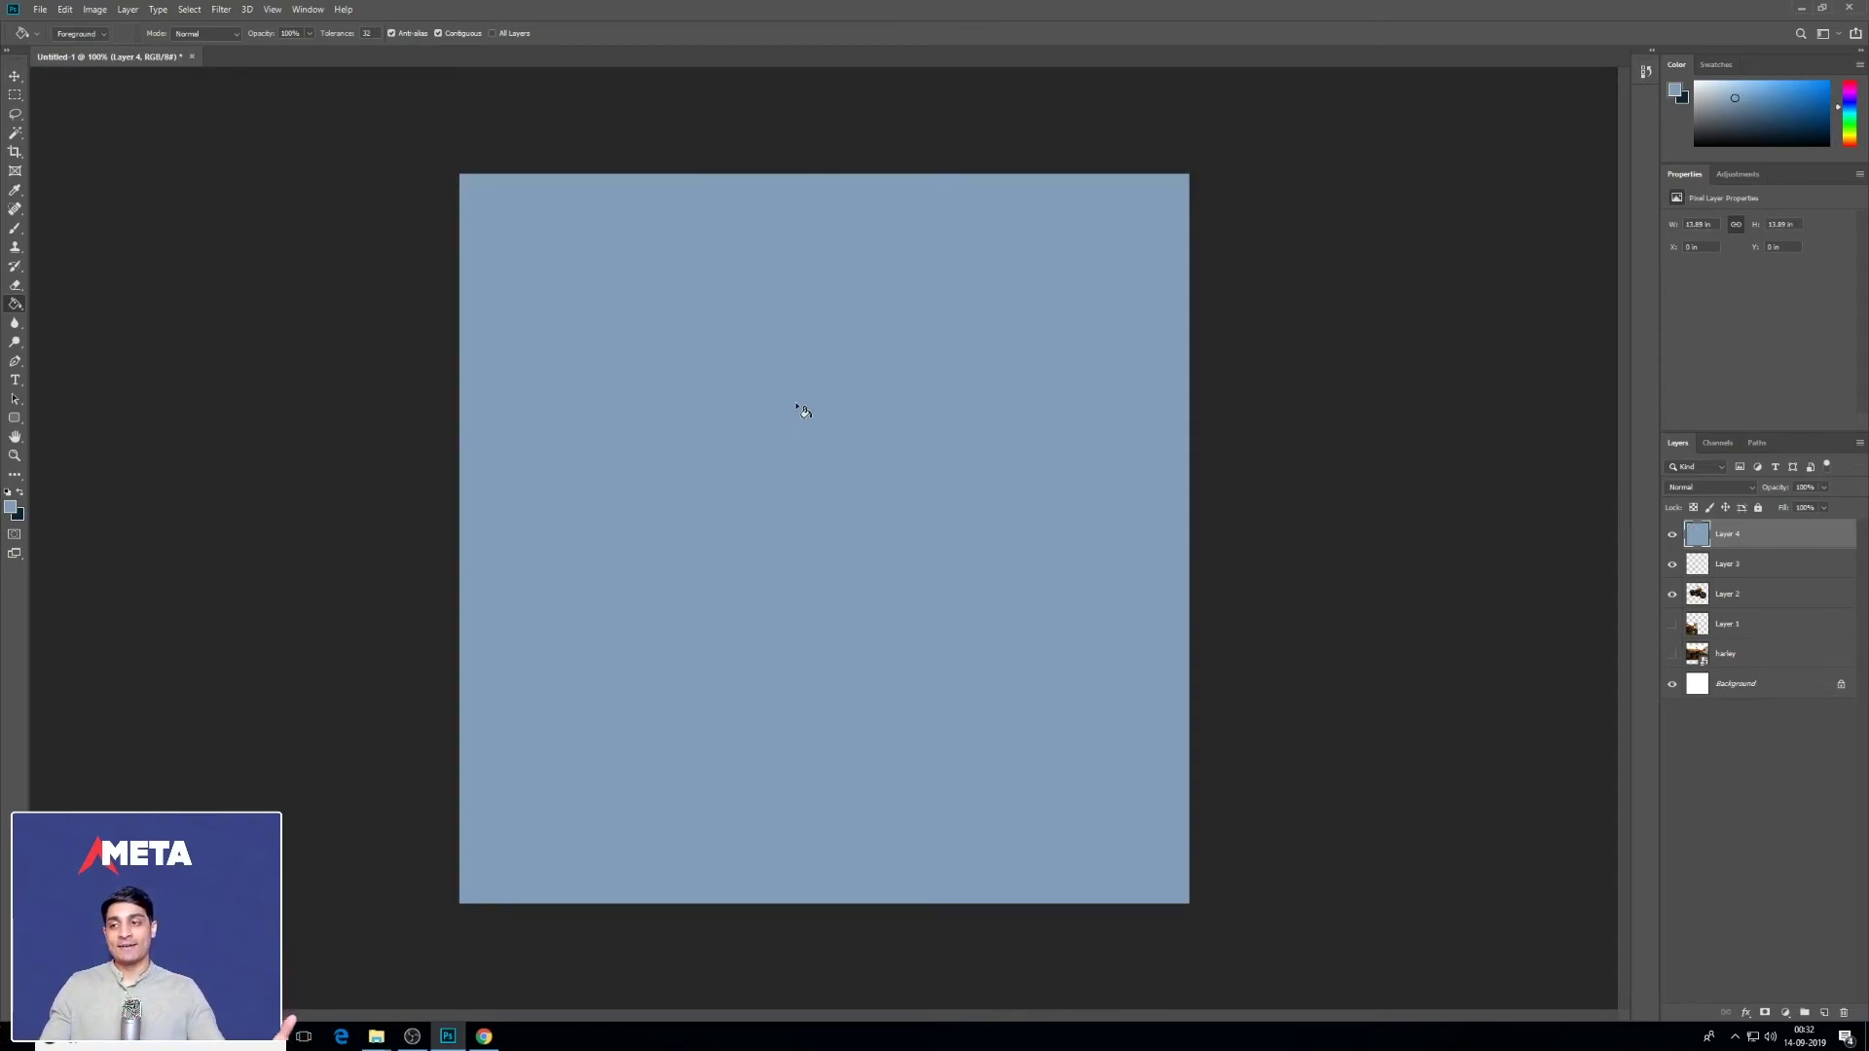
Step: With the Gradient Tool, fill Layer 4 with a vertical blue-grey to dark navy linear gradient and replace it with a radial one centred on the canvas
right_click(21, 306)
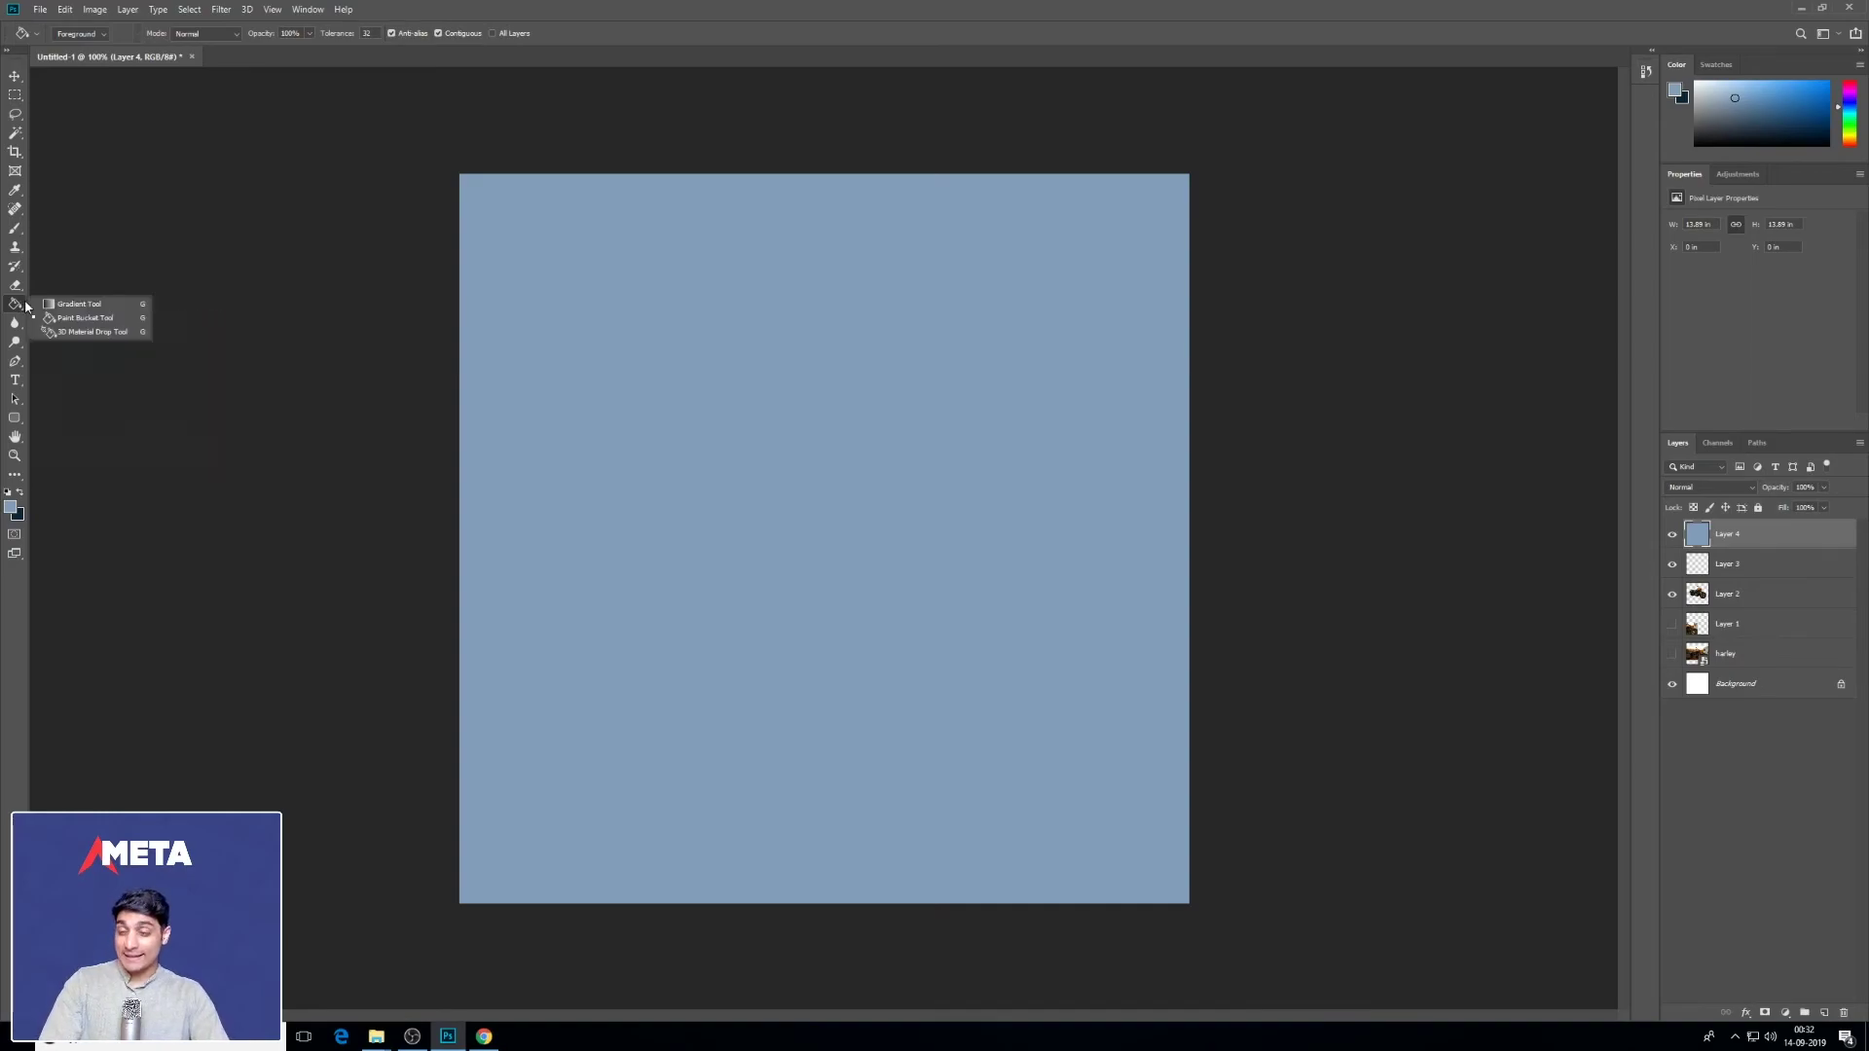
left_click(87, 309)
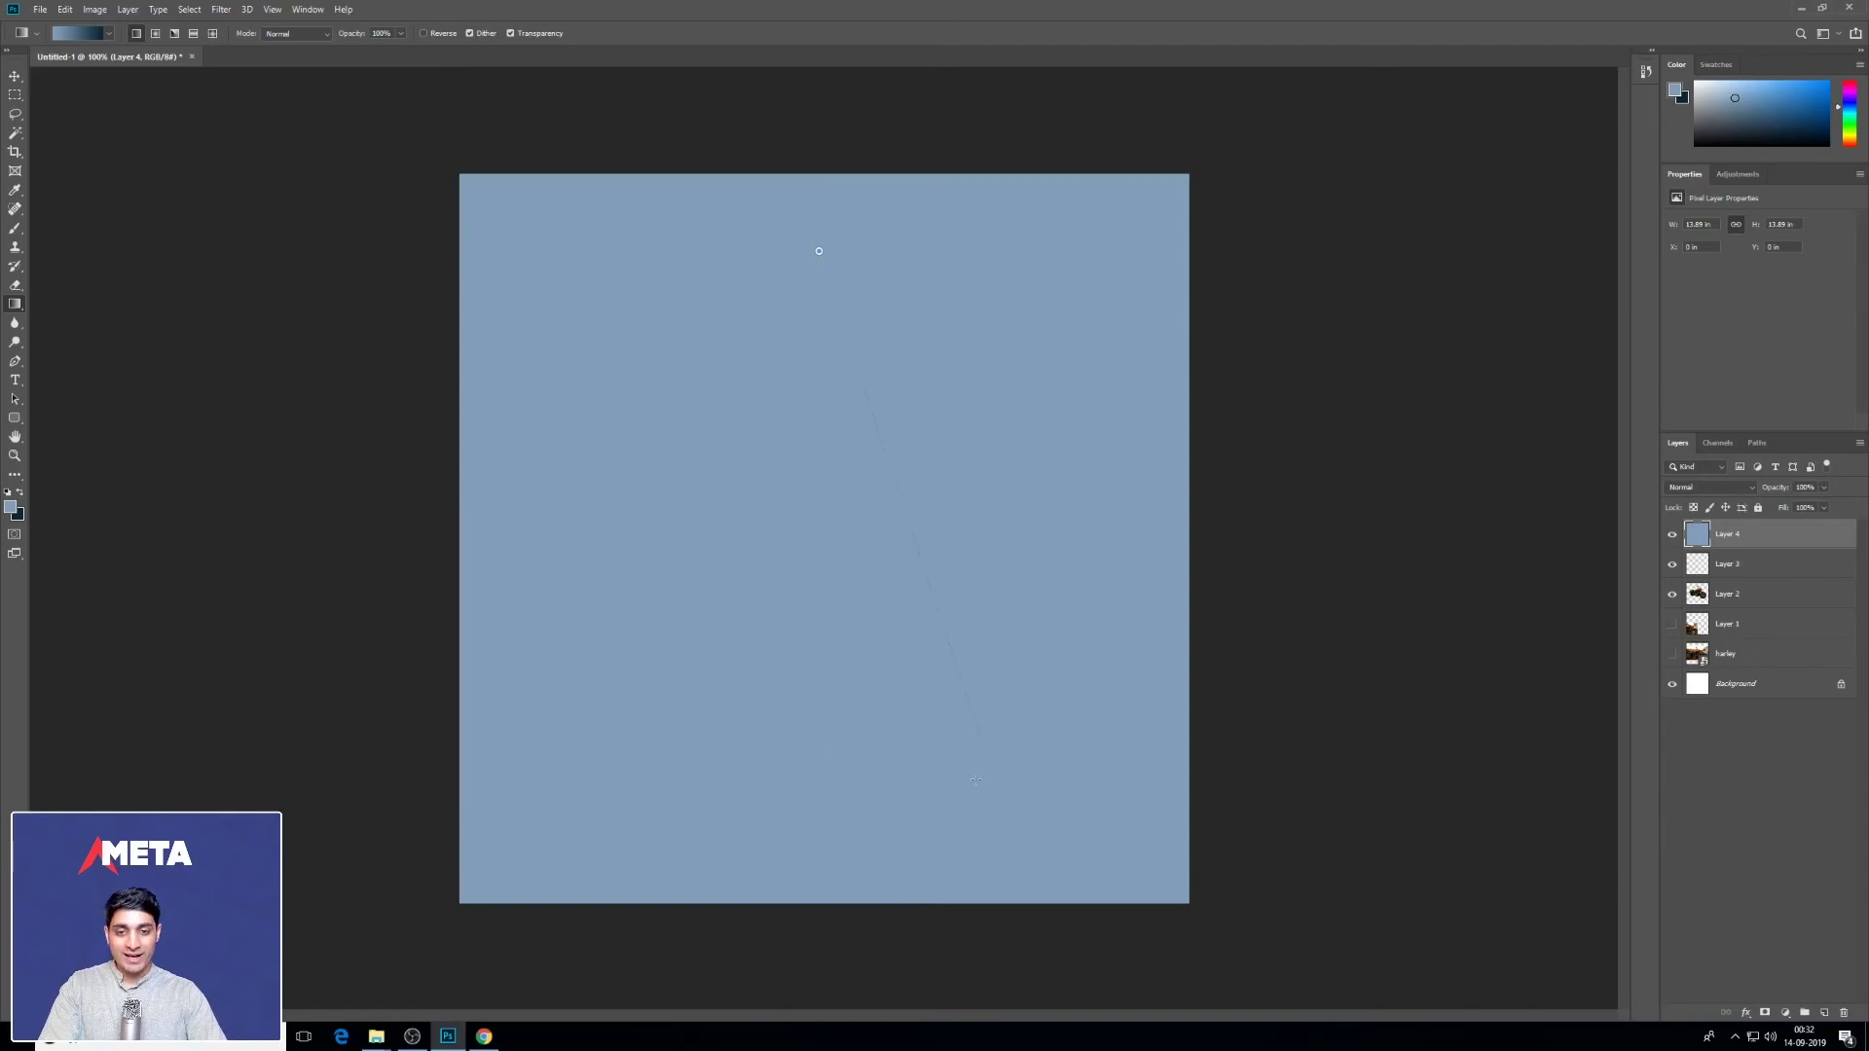
left_click_drag(819, 252, 798, 797)
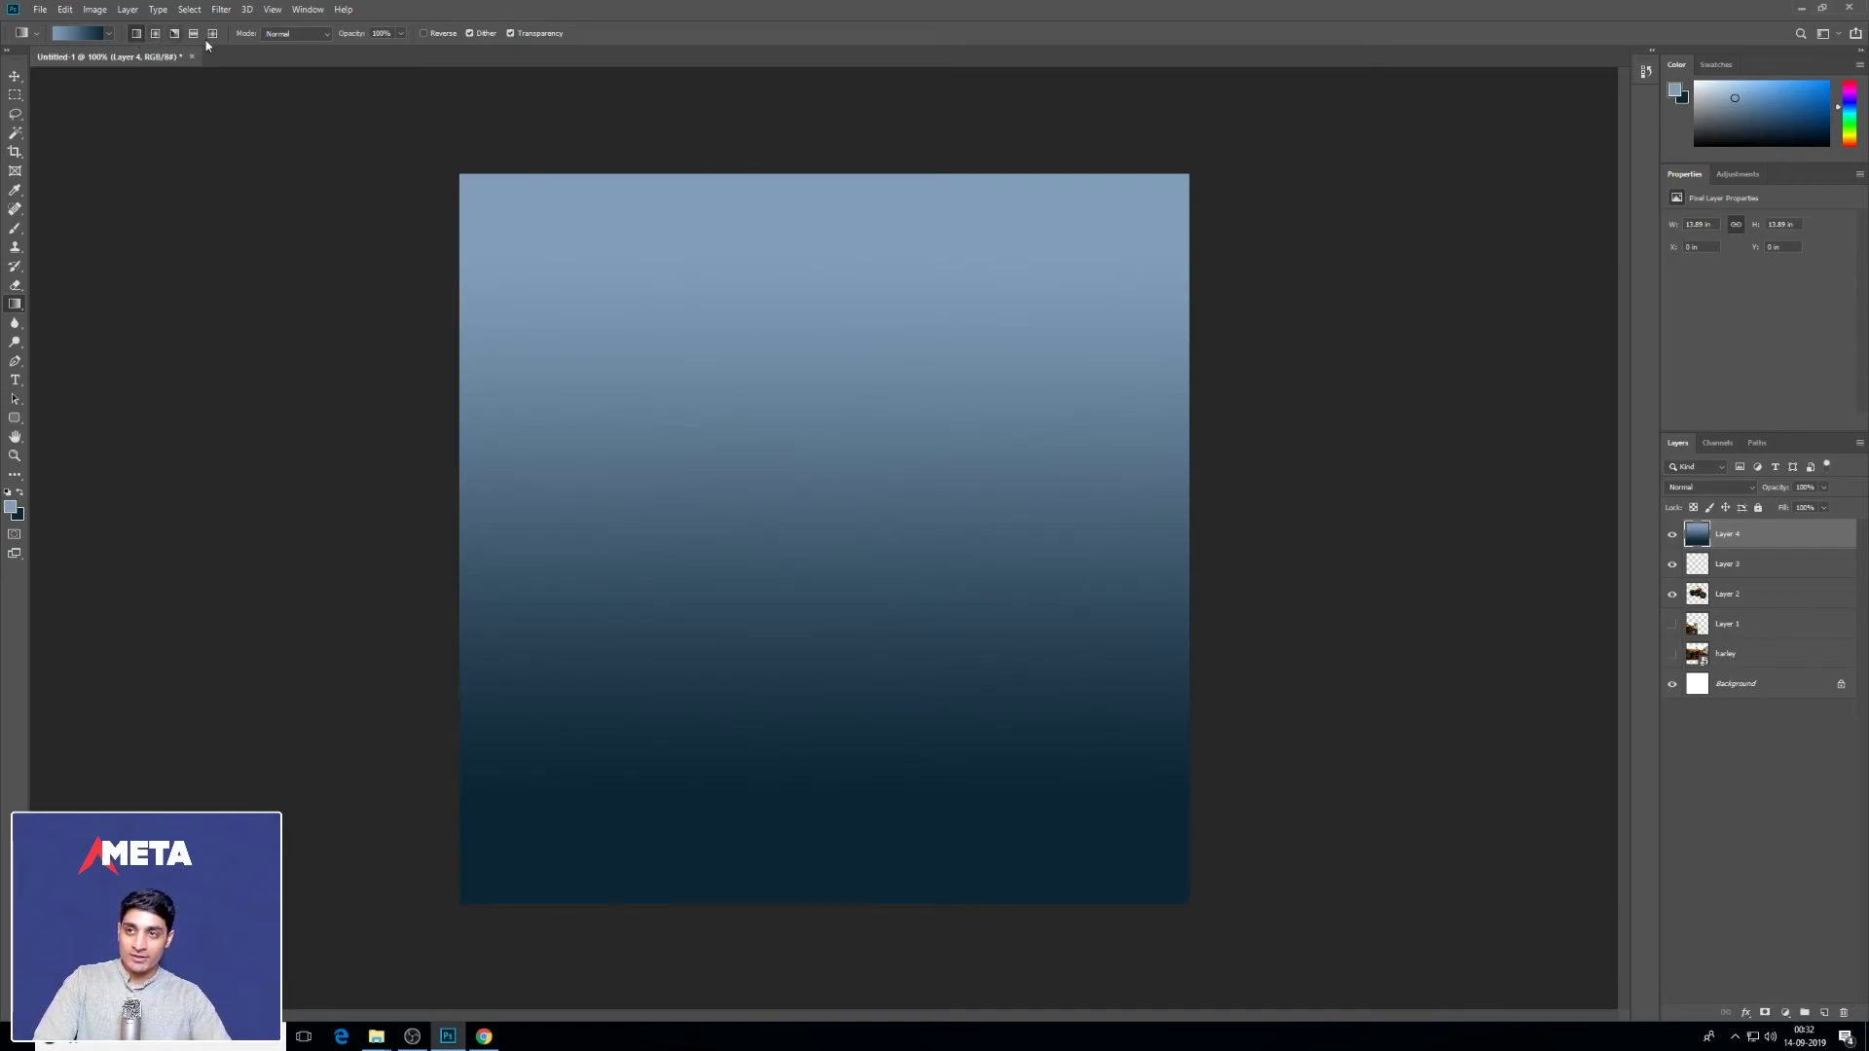
left_click(156, 33)
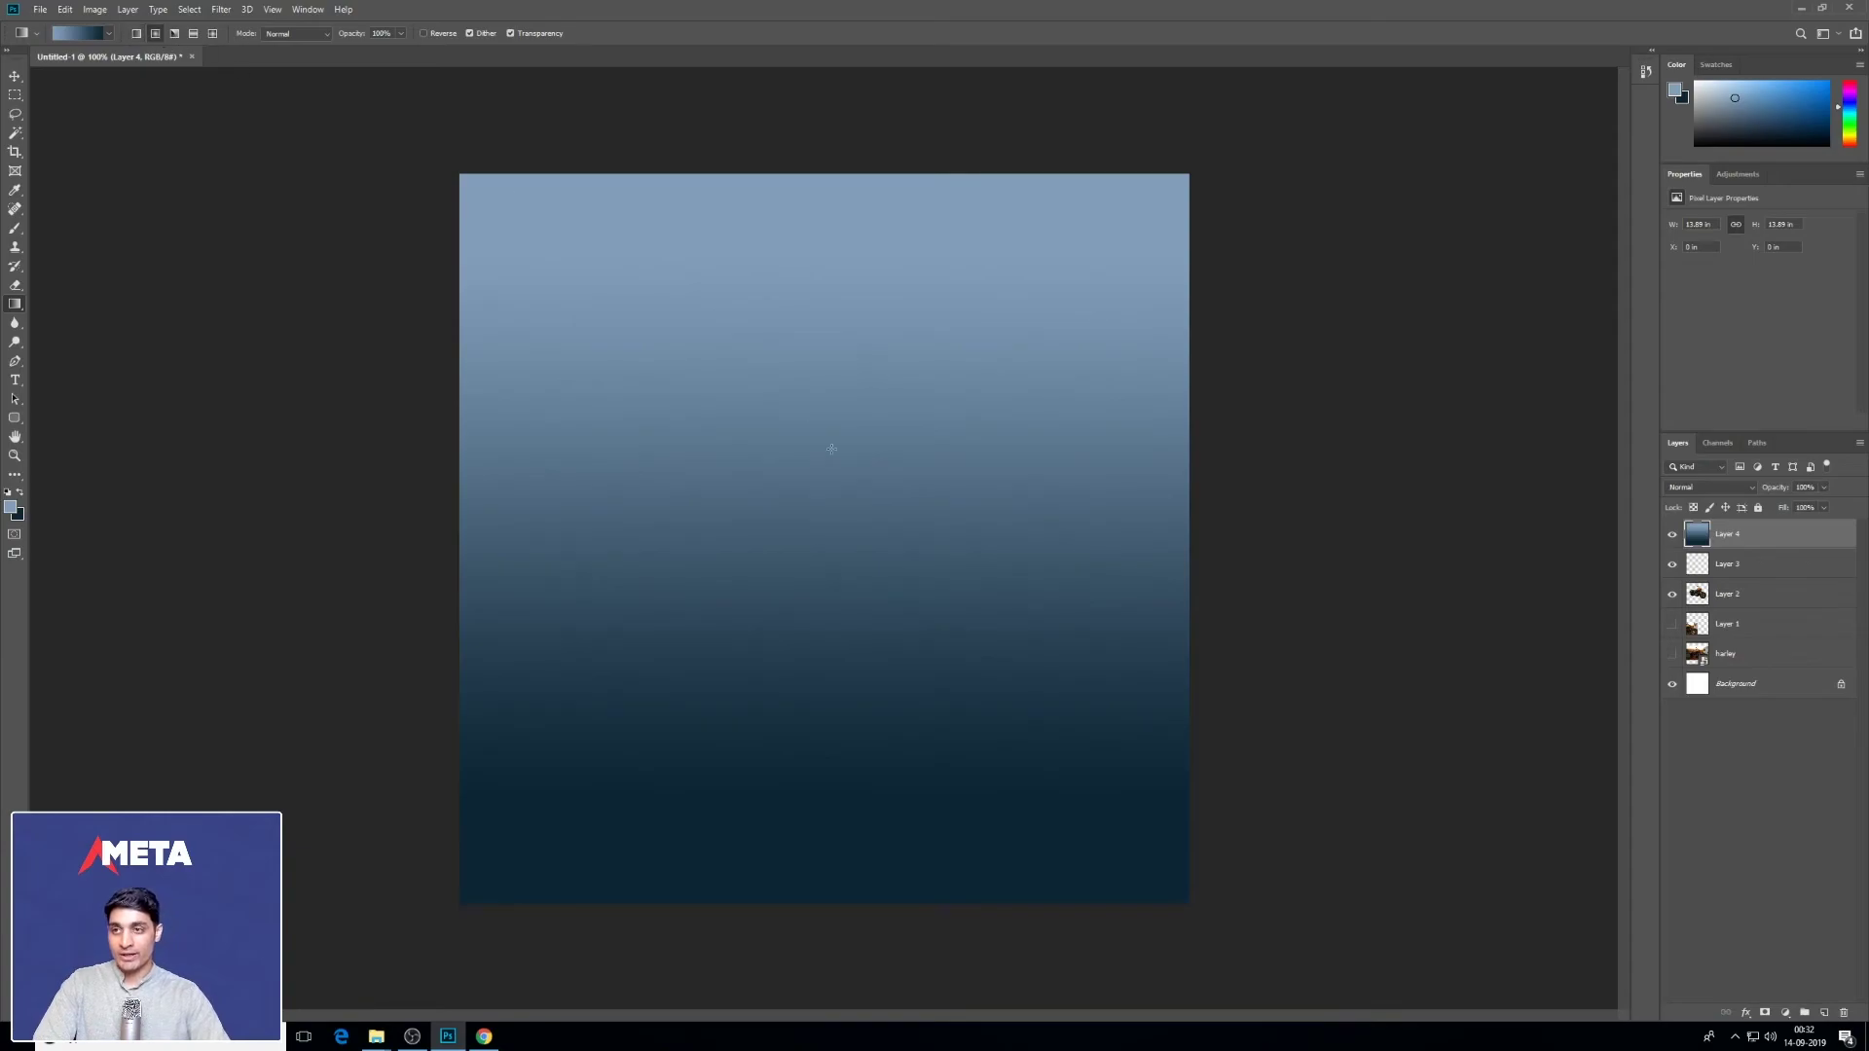
left_click_drag(690, 639, 531, 848)
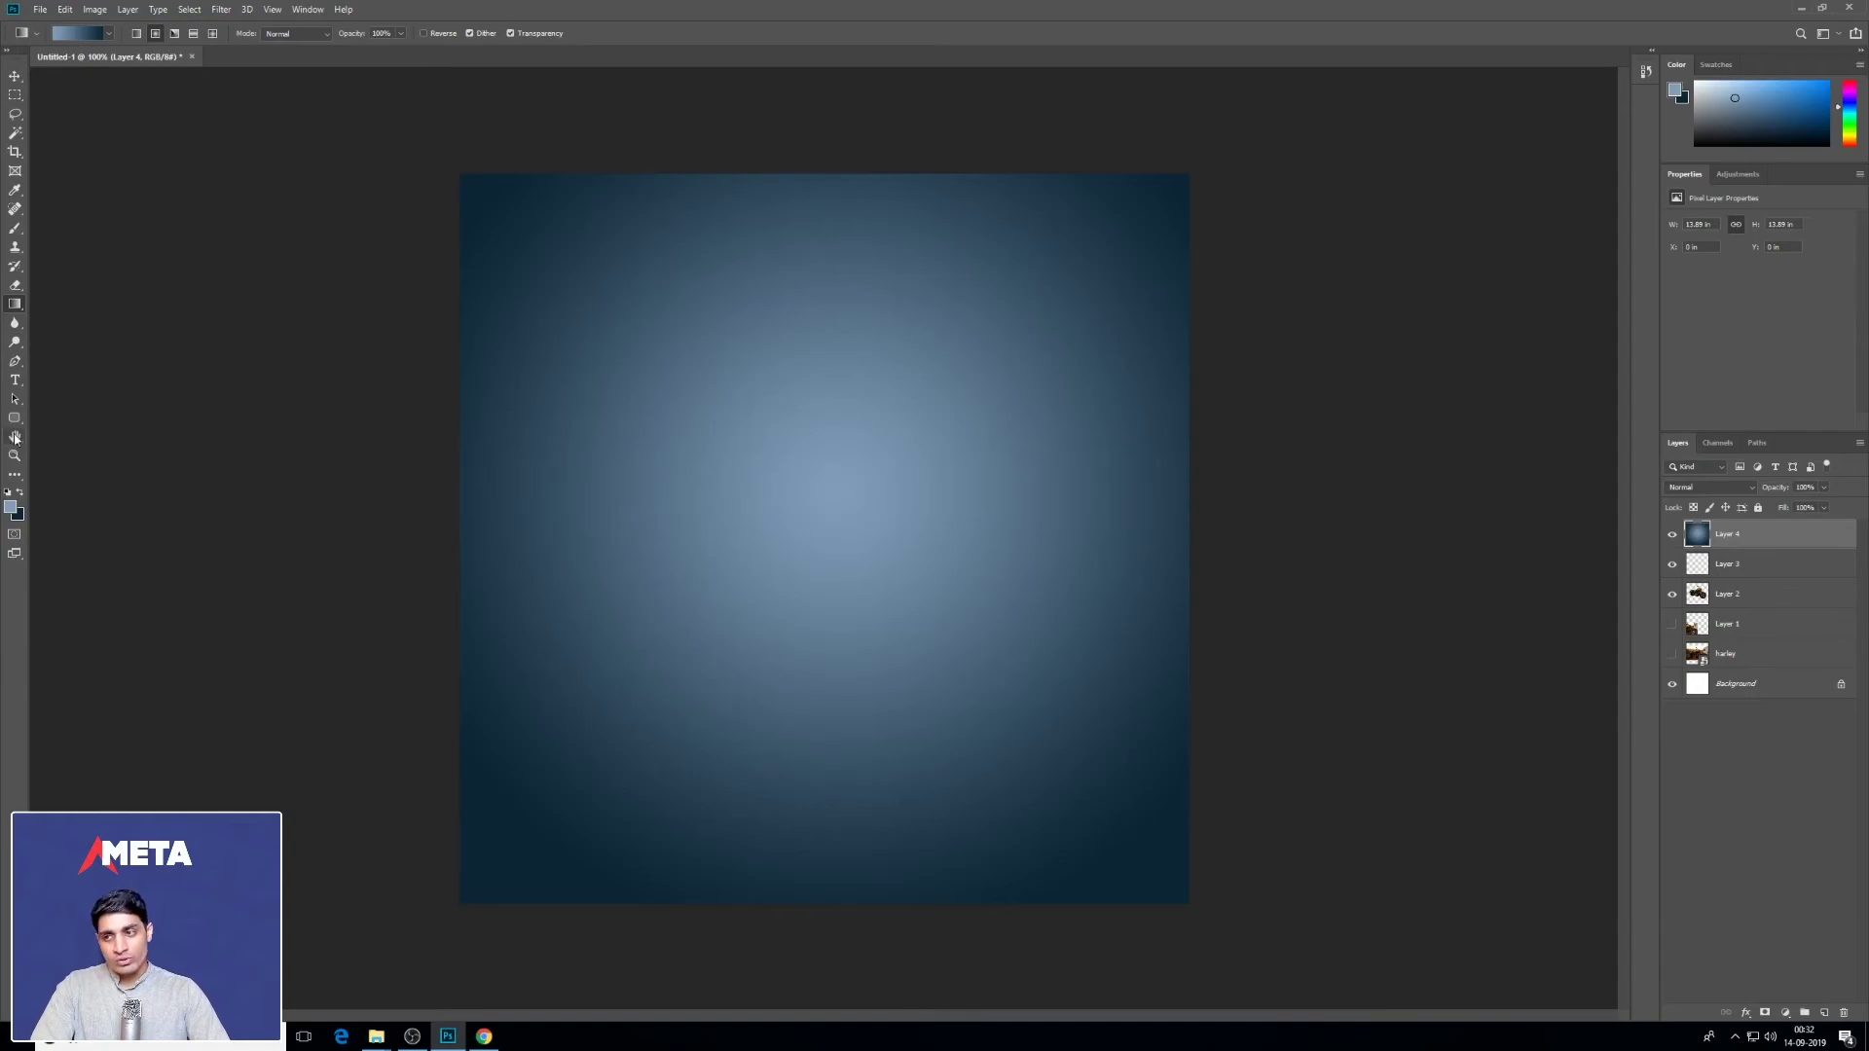
Step: Choose the Type Tool and set the foreground colour to white
left_click(17, 382)
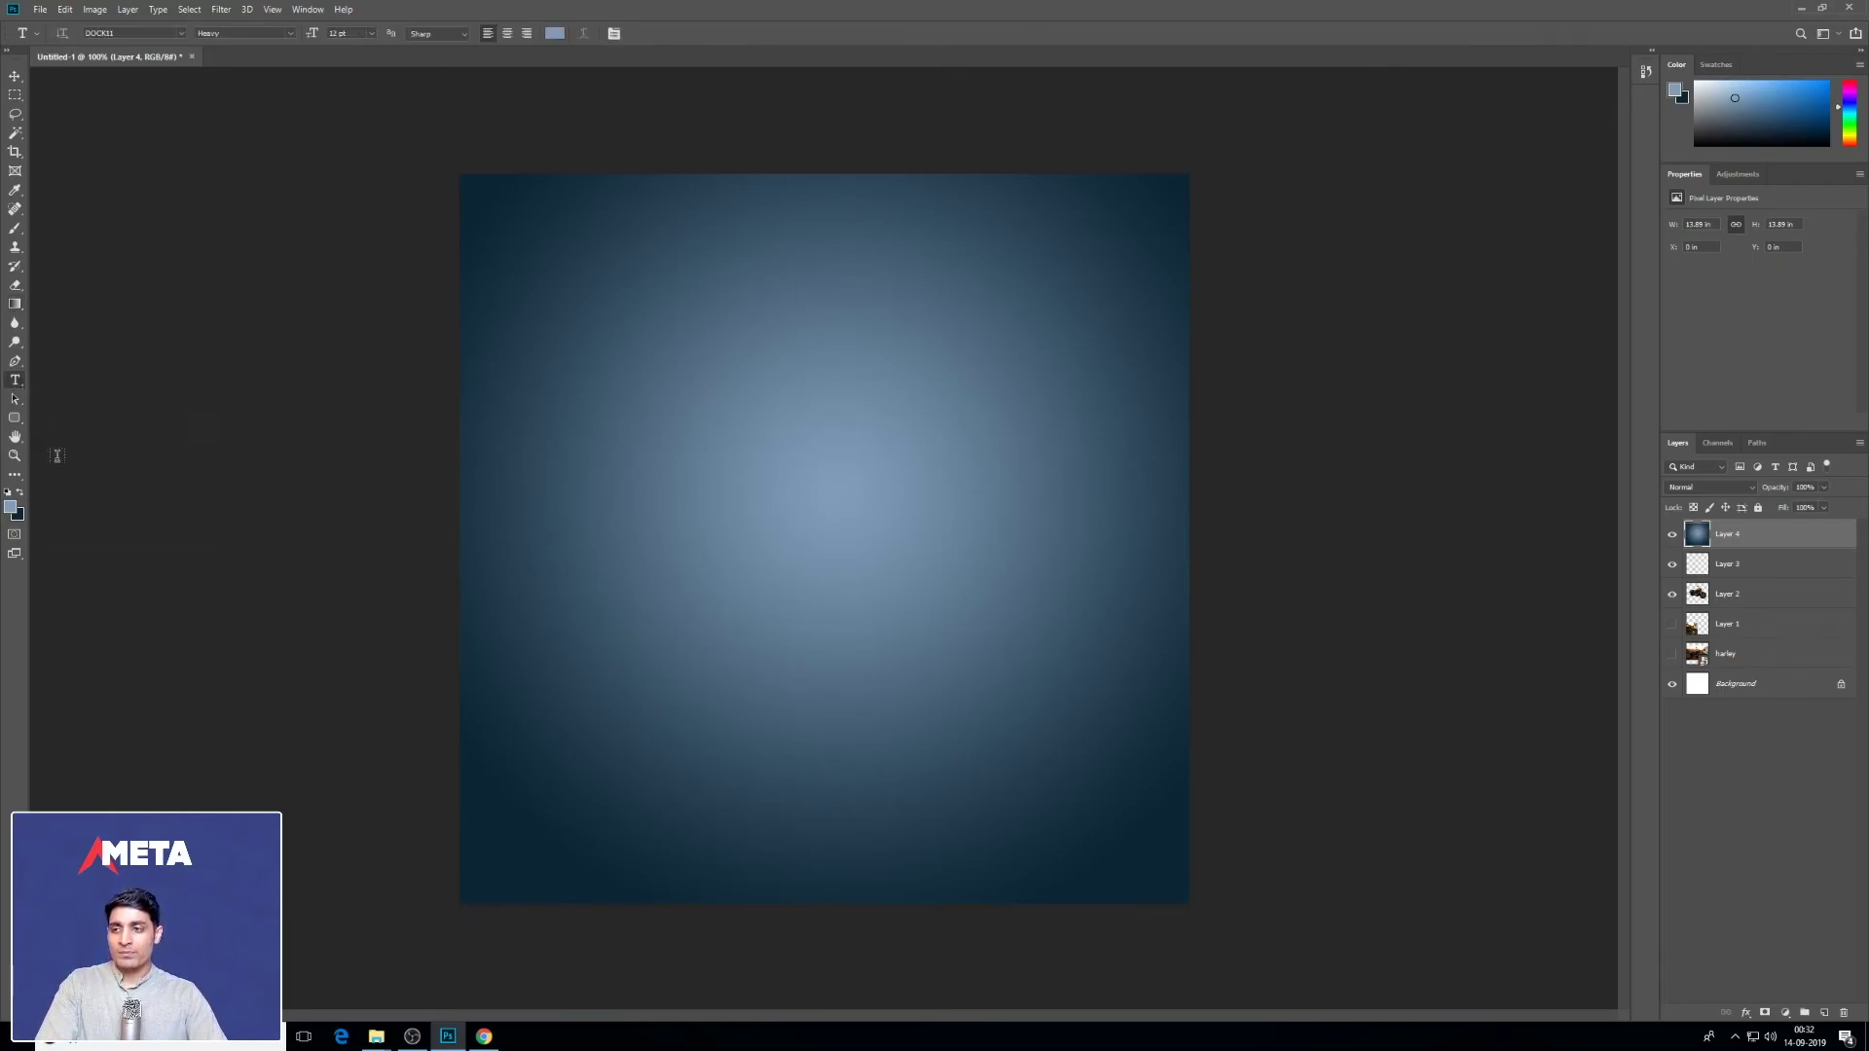
left_click(12, 510)
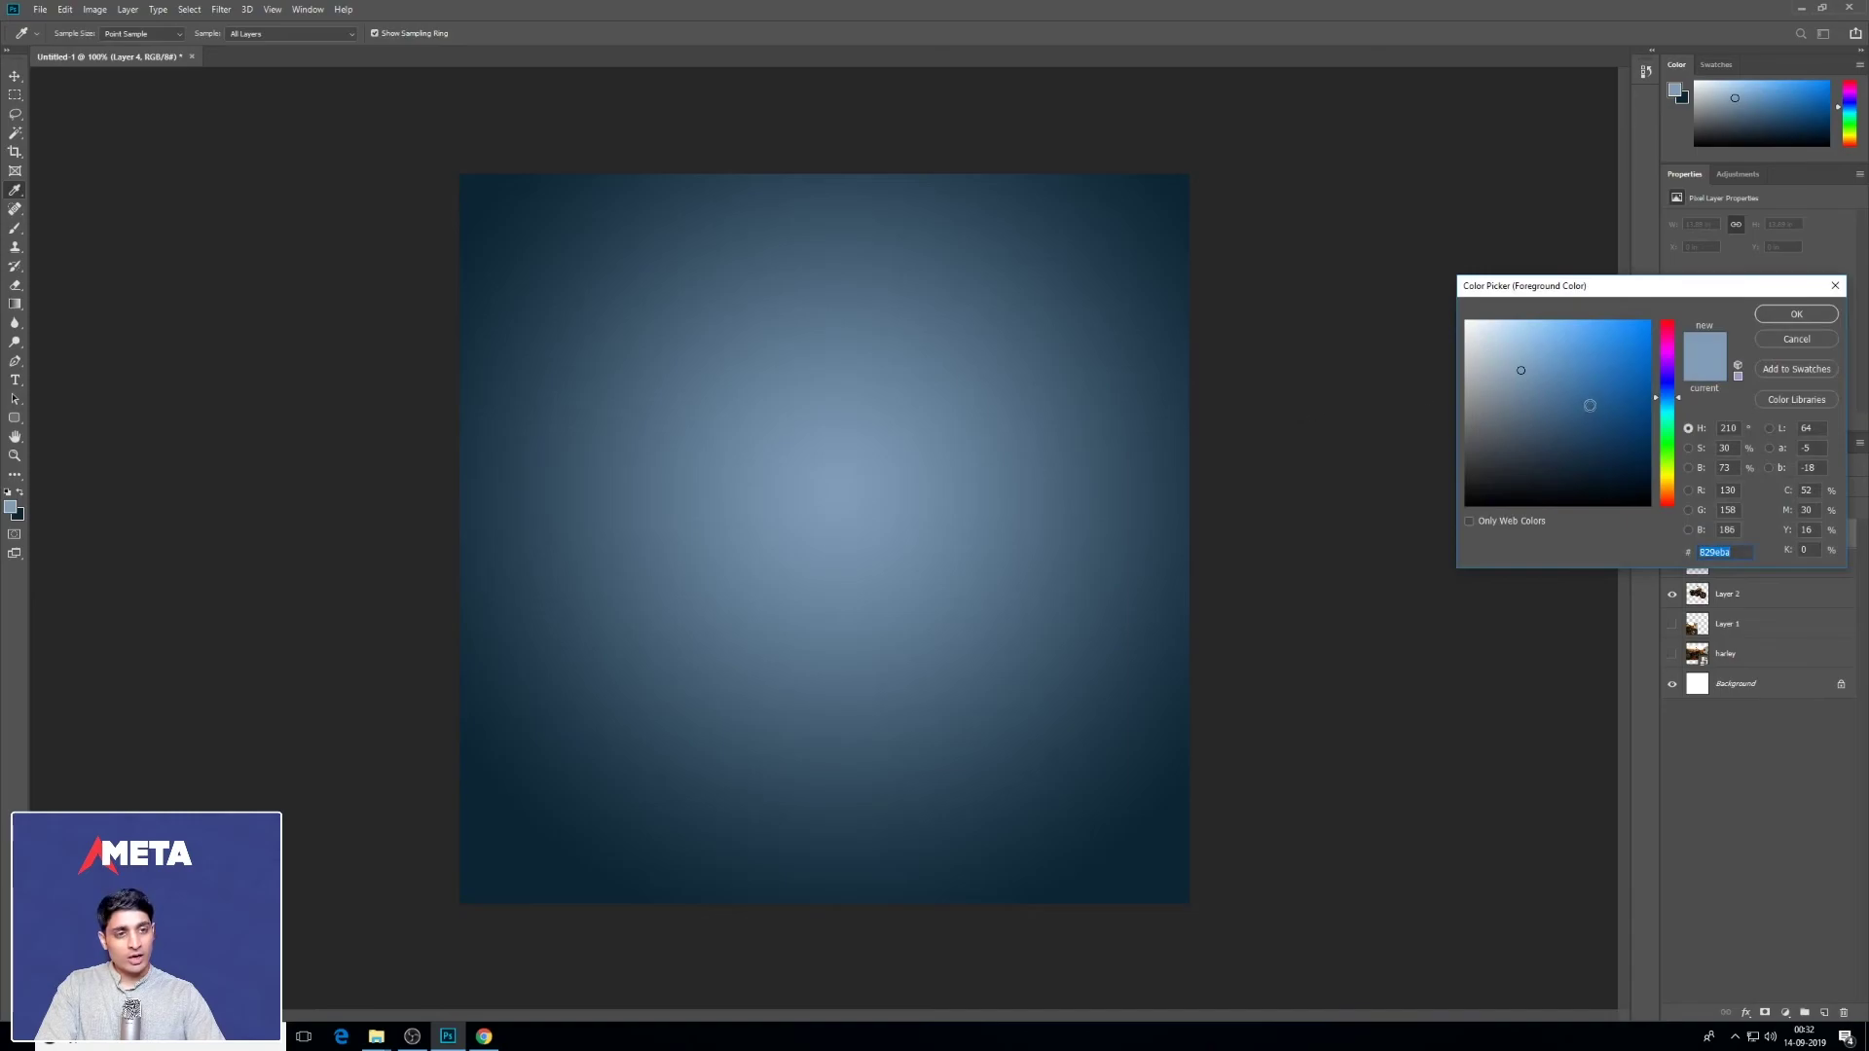
left_click_drag(1588, 405, 1437, 275)
left_click(1773, 313)
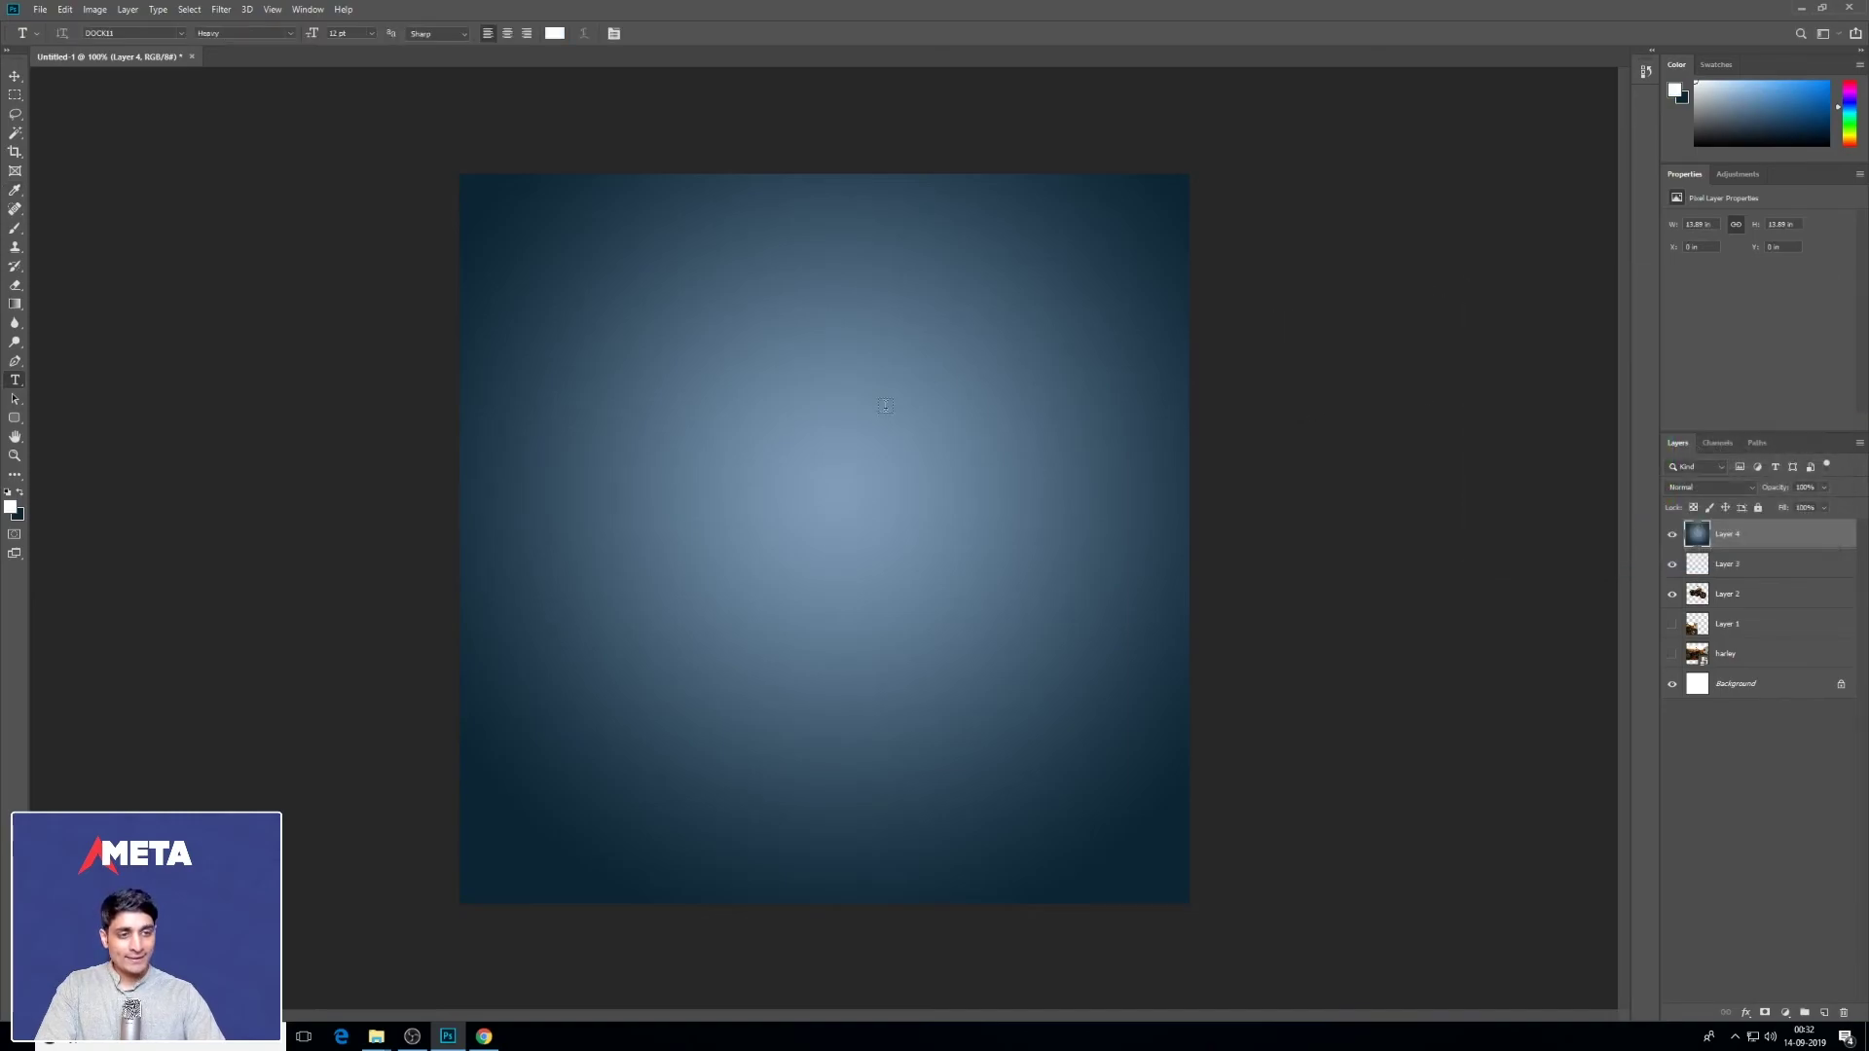
Step: Add a 12 pt text line near the canvas centre reading "HI MY NAME IS" followed by the presenter's first name
left_click(701, 486)
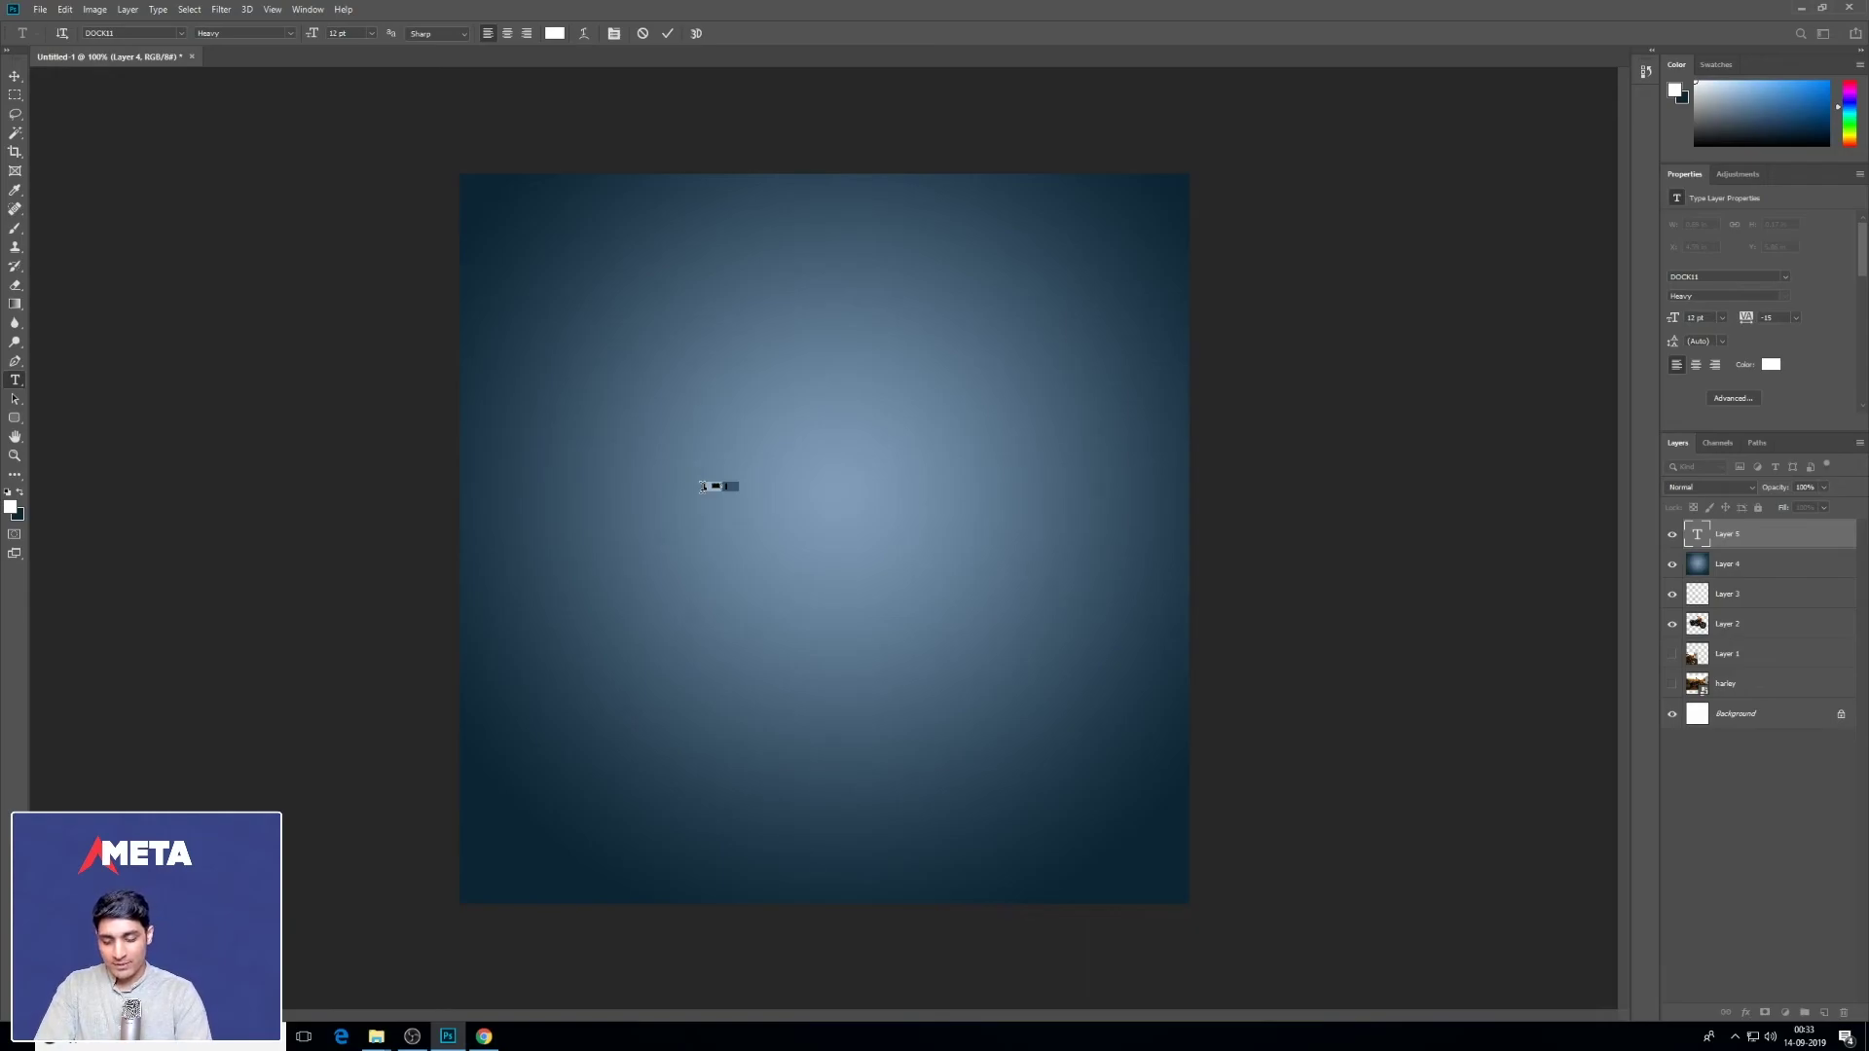
key("BackSpace")
type("HI MY NAME IS VARUN")
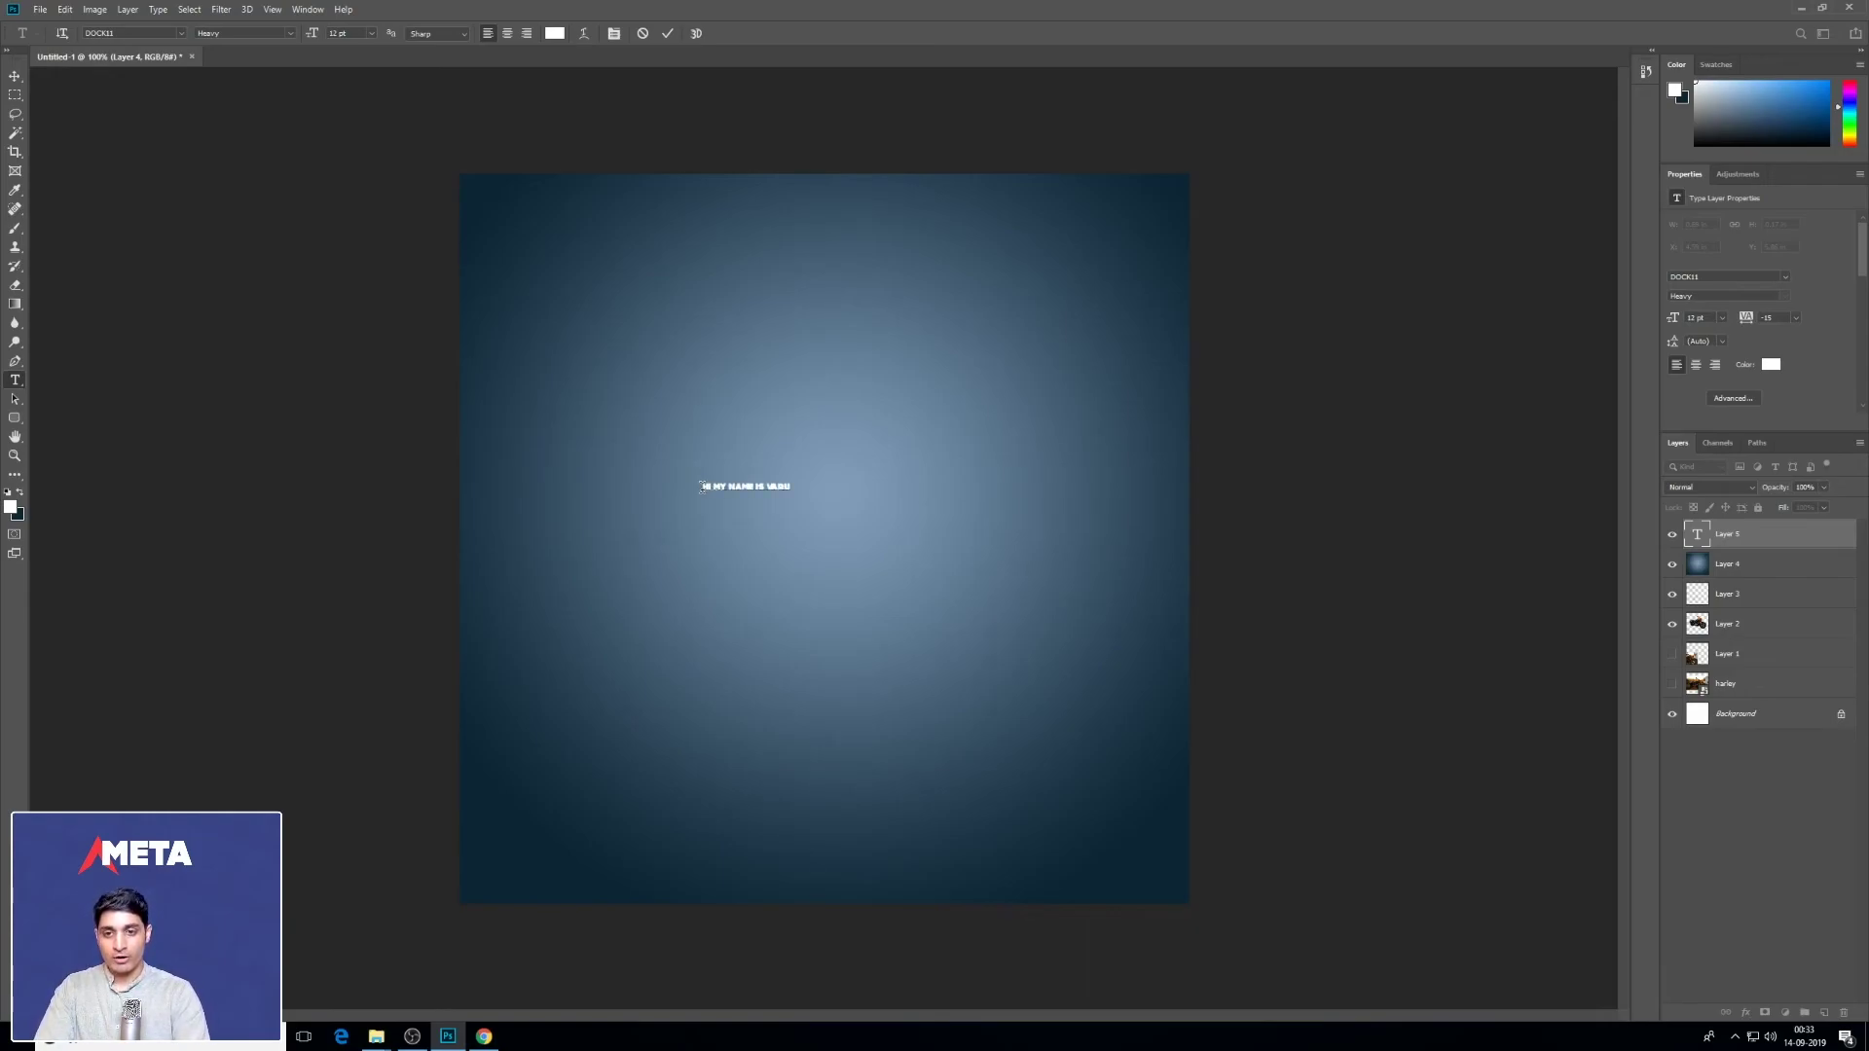
Step: Commit the text and move it slightly right and down with the Move Tool, closer to the canvas centre
left_click(14, 76)
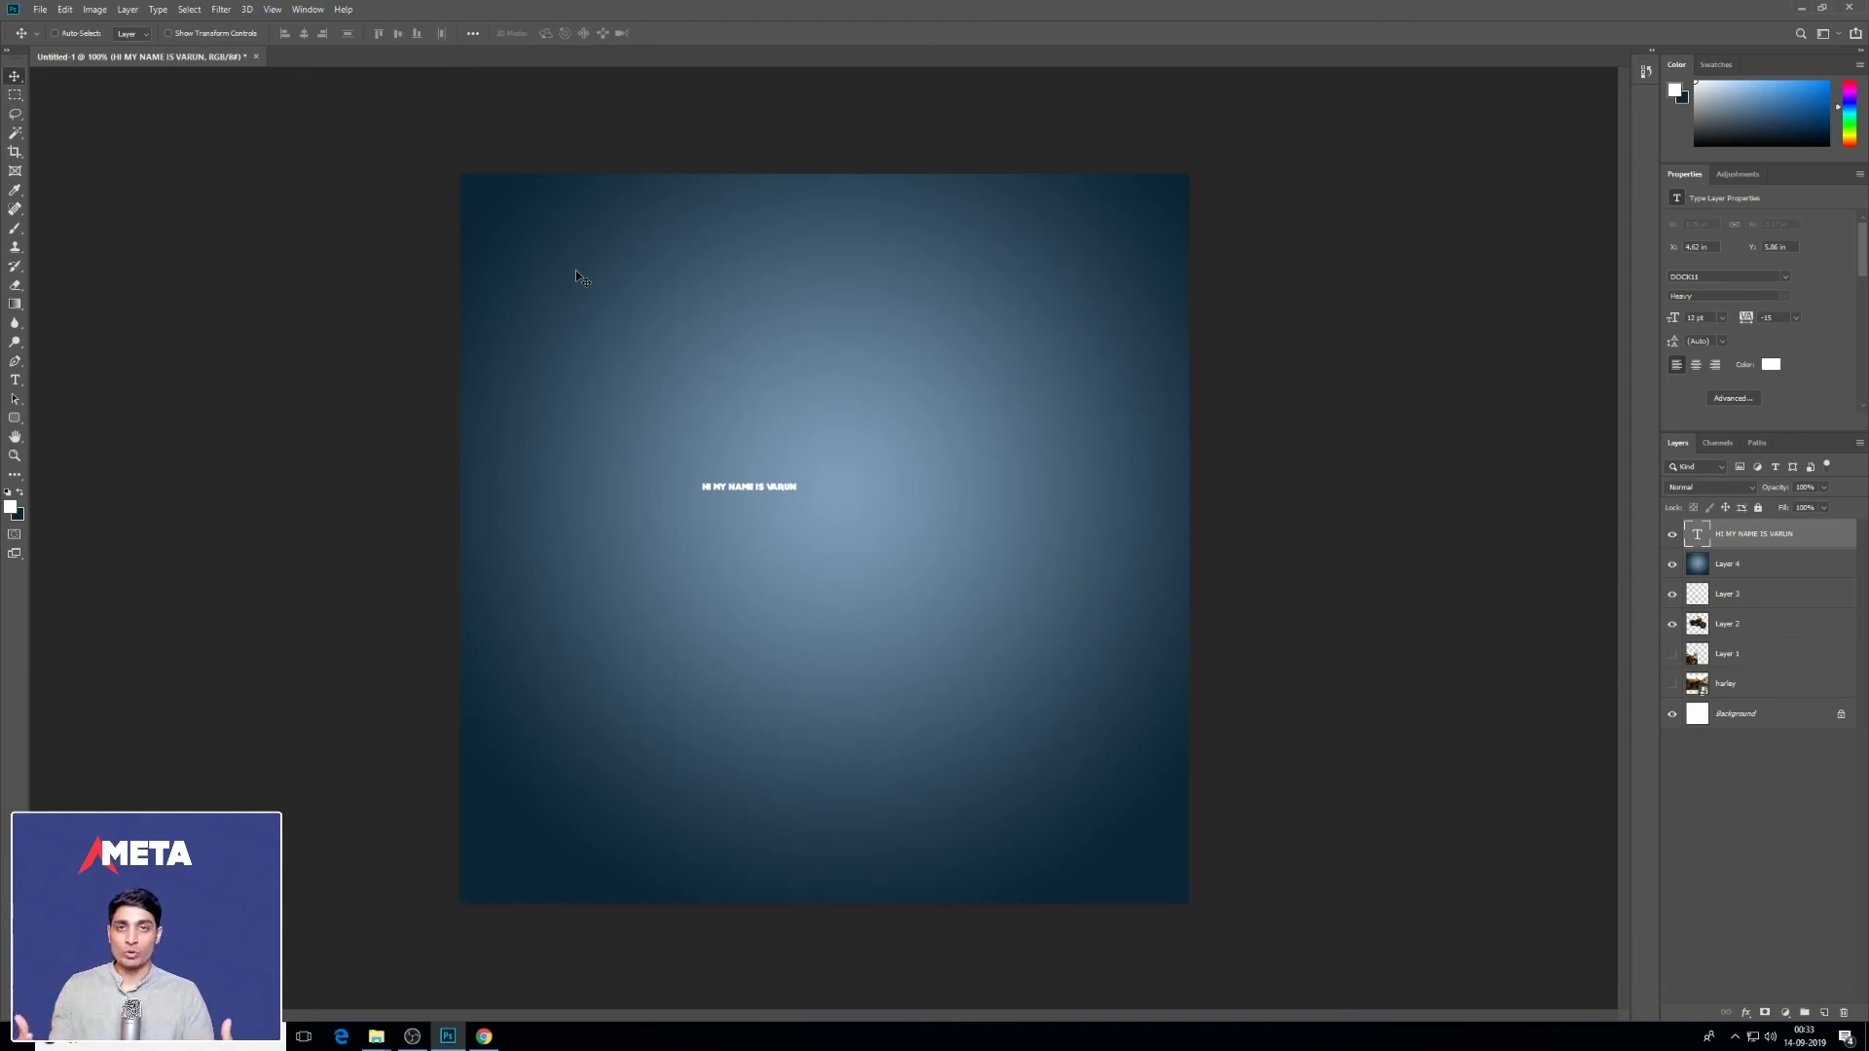
mouse_move(777, 525)
left_mouse_down()
mouse_move(918, 546)
mouse_move(817, 508)
mouse_move(808, 484)
mouse_move(811, 530)
left_mouse_up()
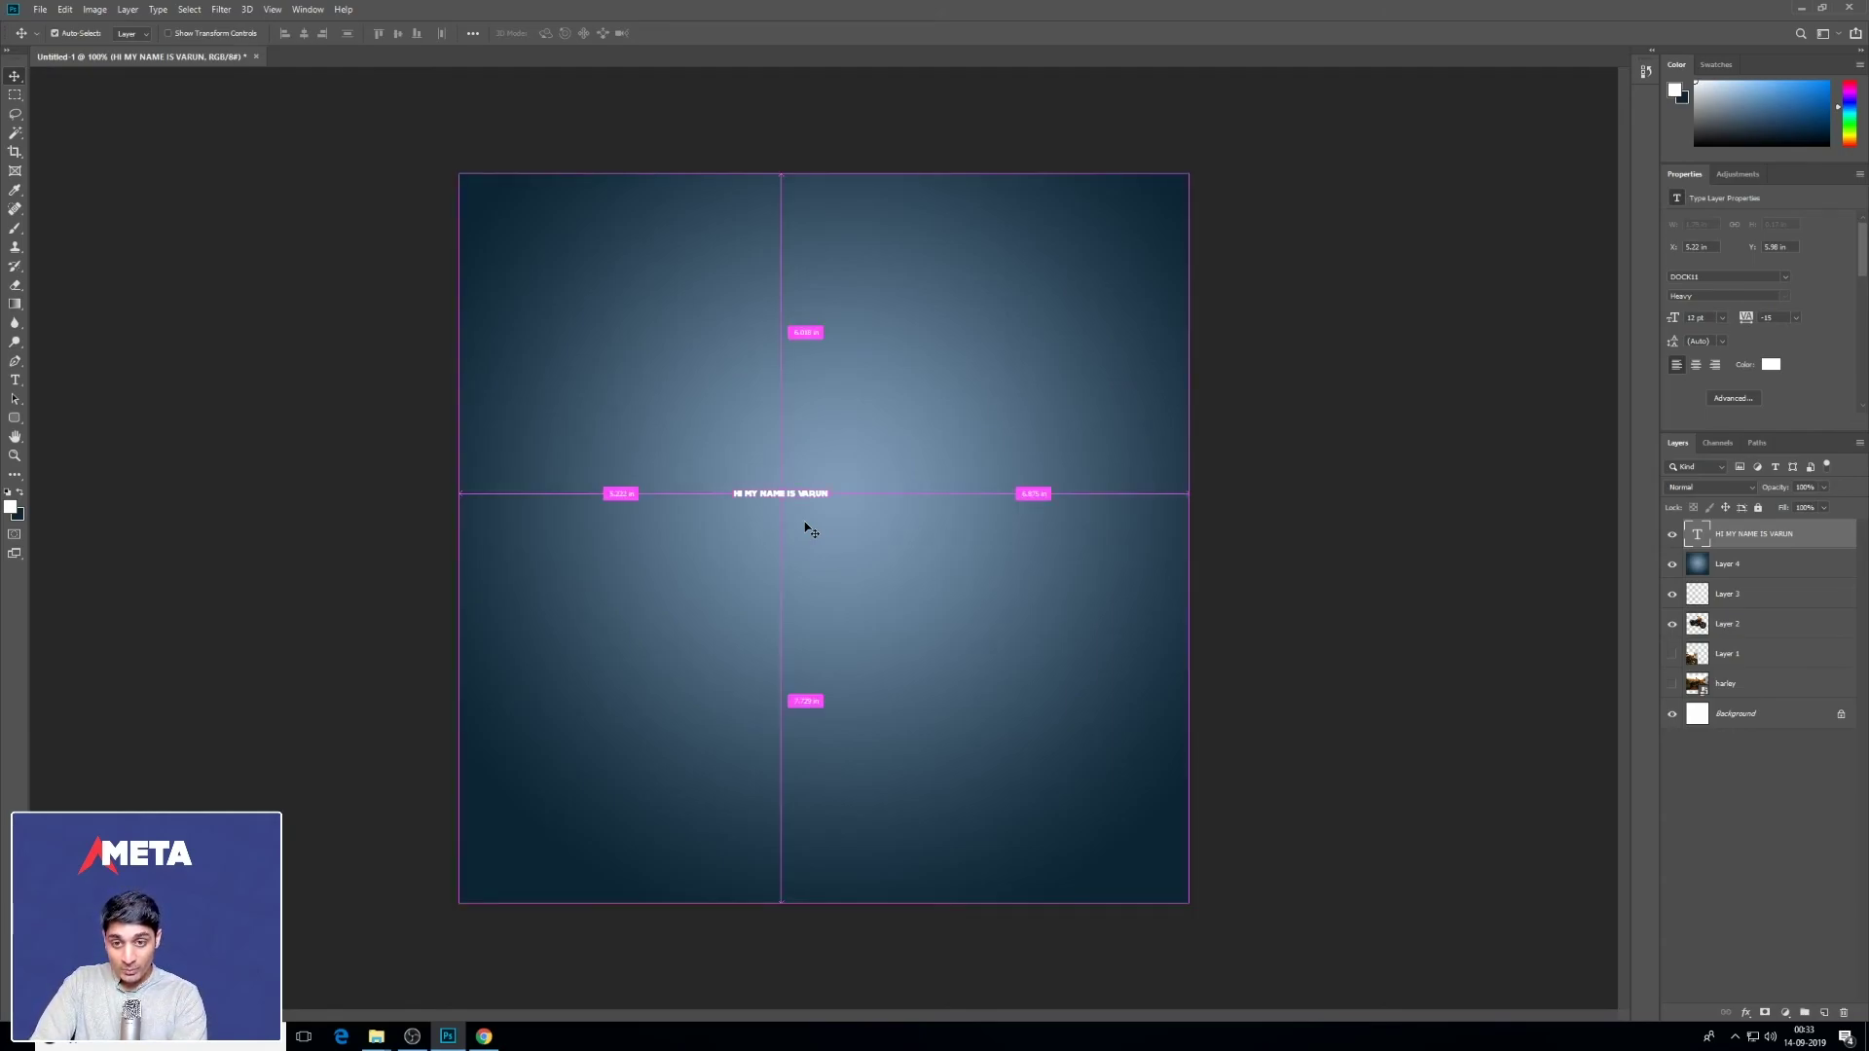
left_click_drag(805, 527, 804, 523)
Step: Free Transform the text to about 523% width and 586% height across the canvas's middle, and tilt it counterclockwise so its end rises
key("ctrl+t")
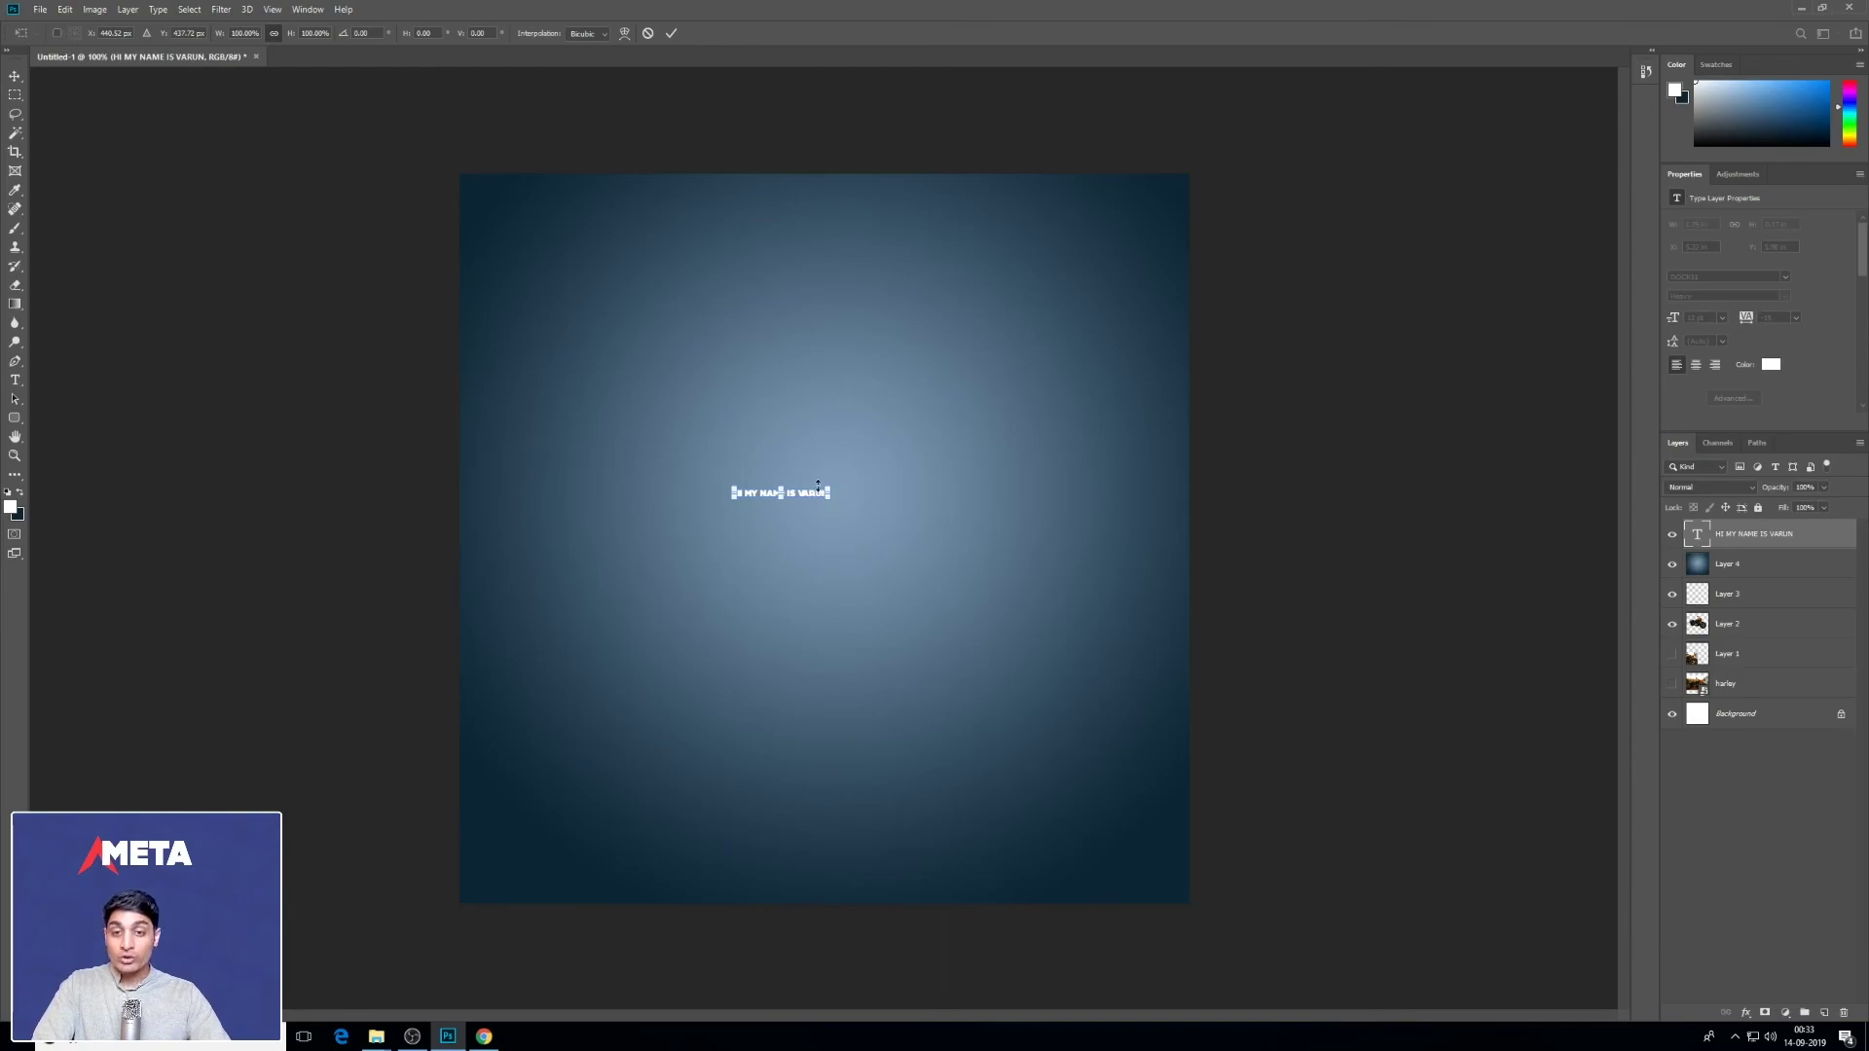
left_click_drag(834, 485, 1413, 232)
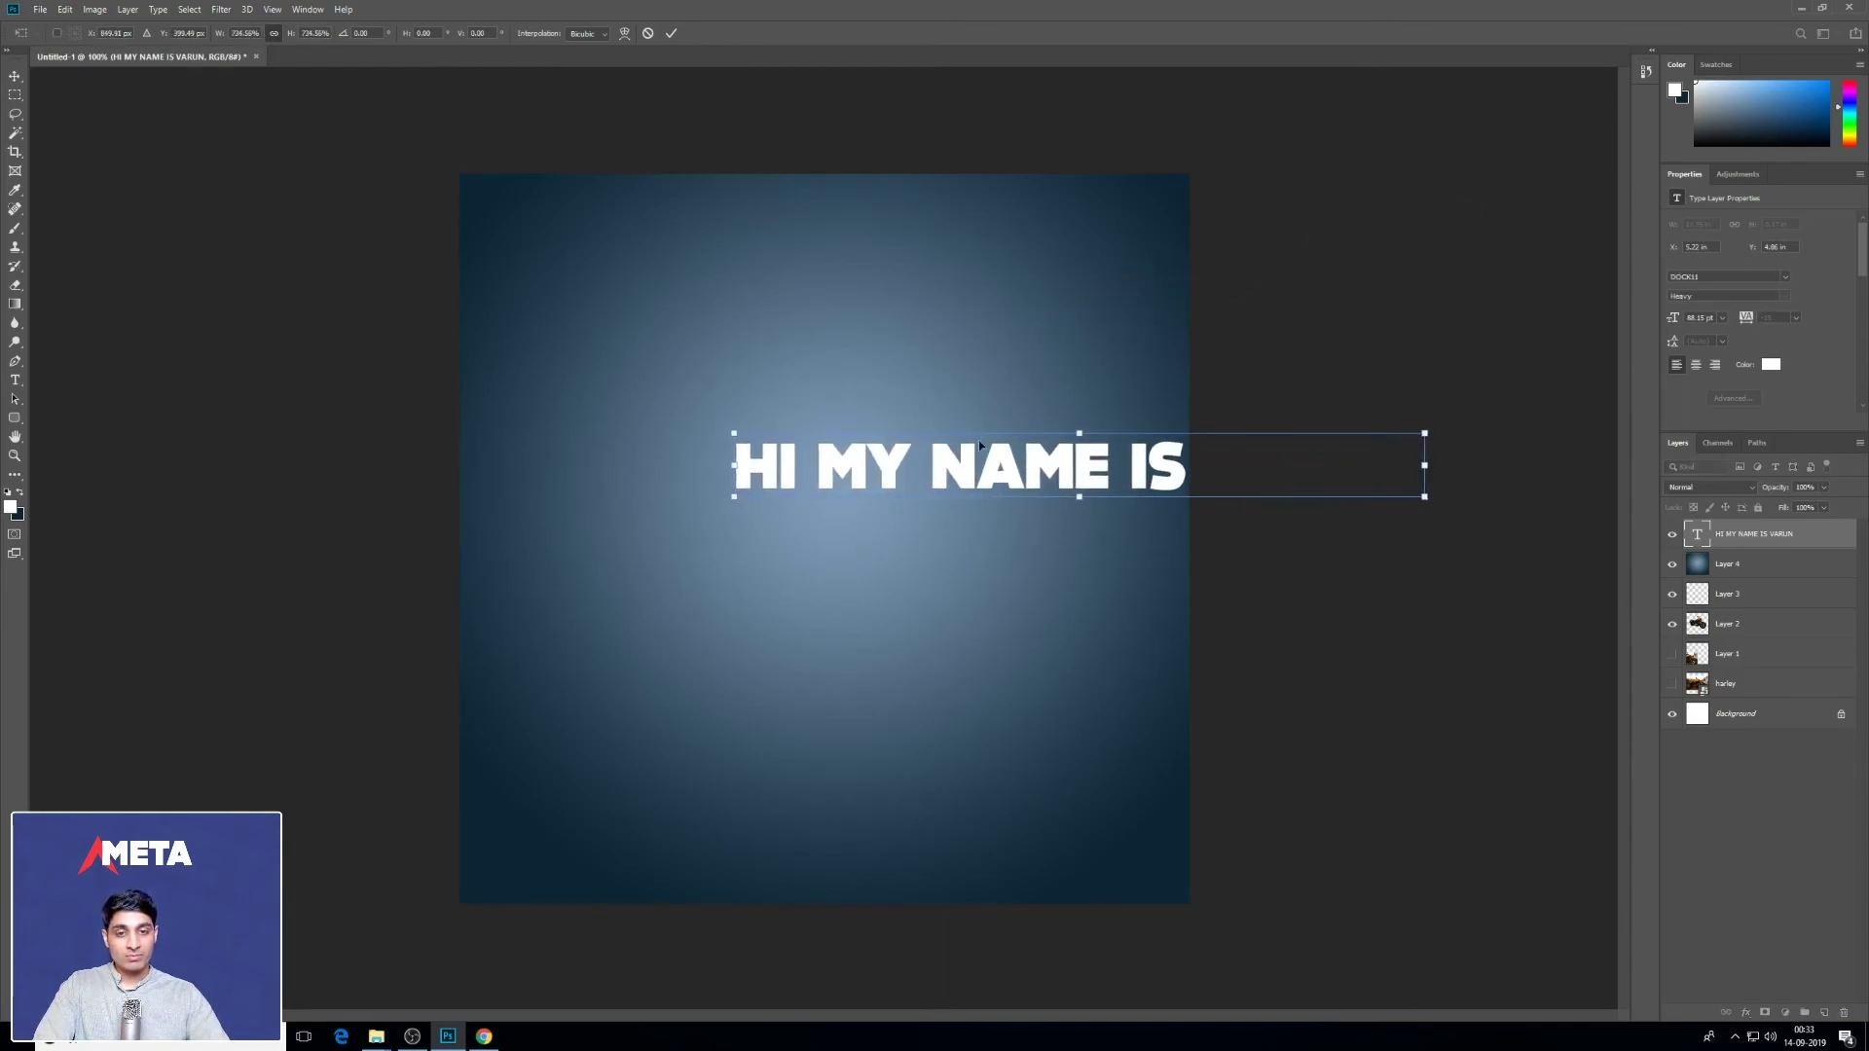
left_click_drag(1097, 472, 836, 485)
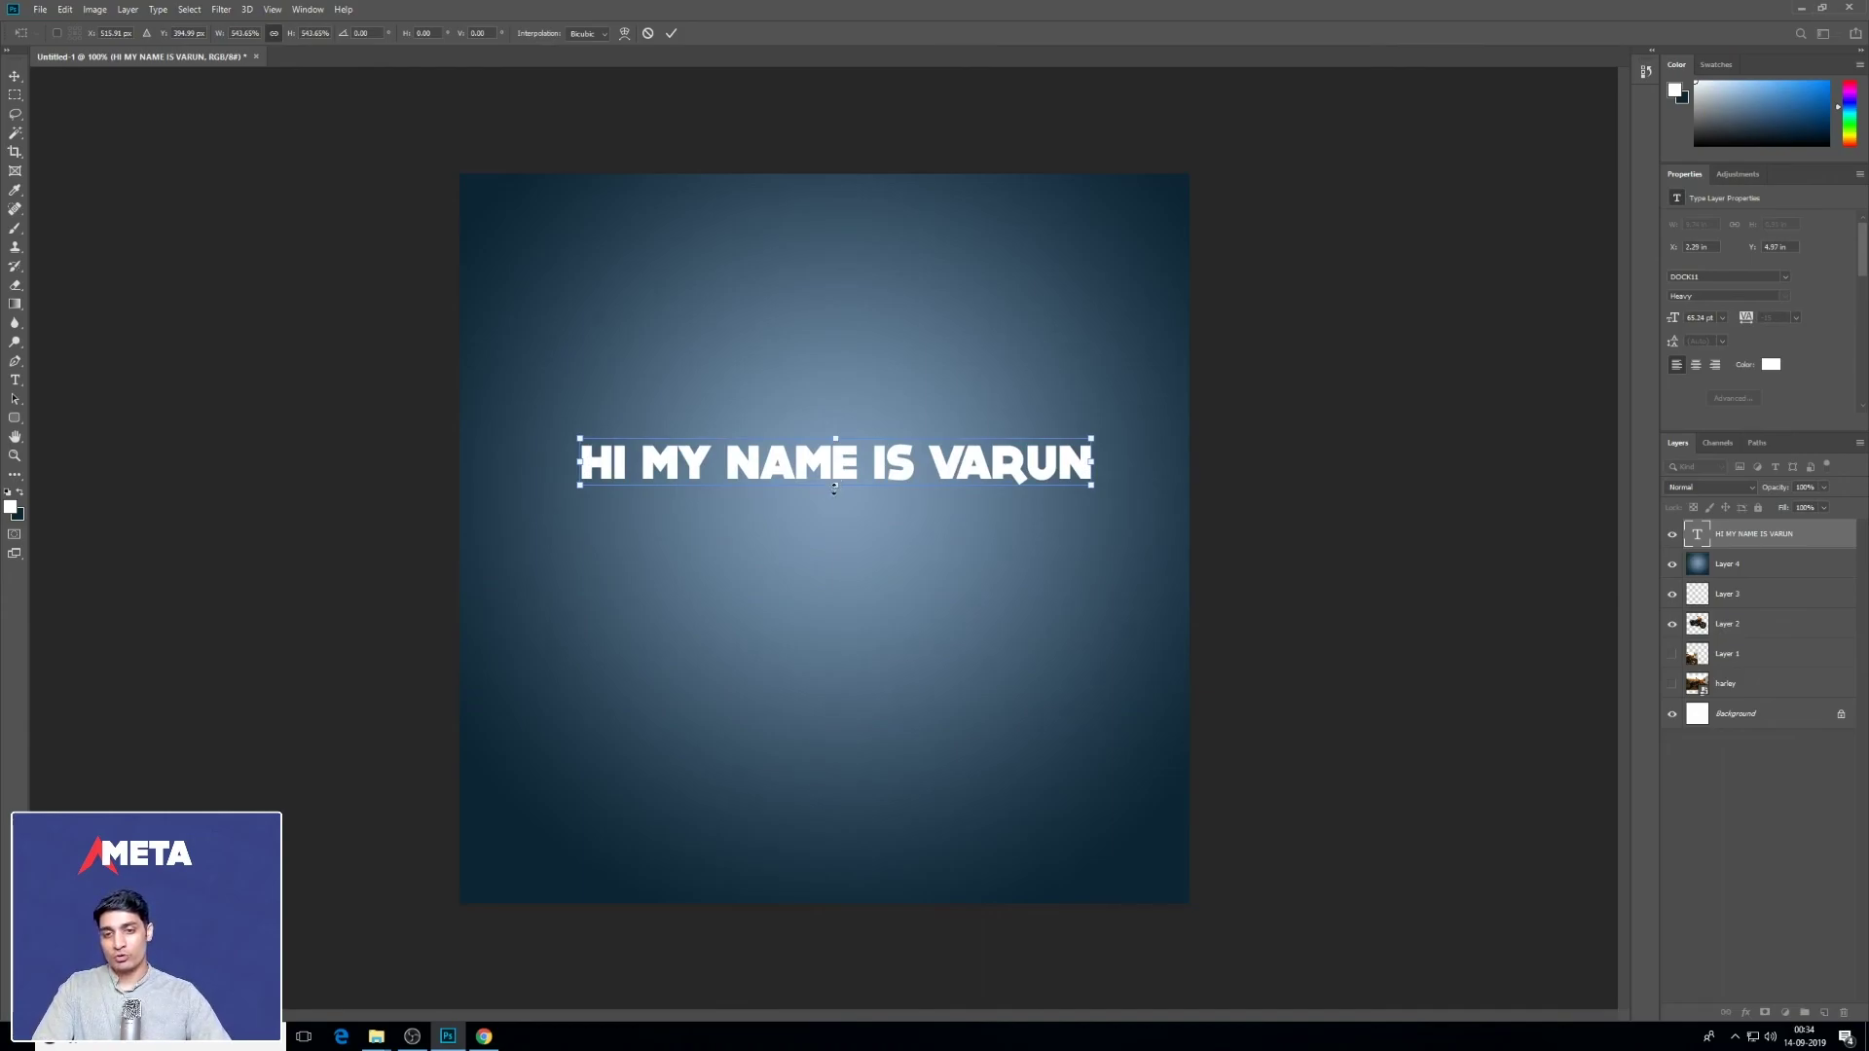
mouse_move(835, 484)
left_mouse_down()
mouse_move(828, 784)
mouse_move(826, 356)
mouse_move(835, 534)
mouse_move(855, 388)
mouse_move(851, 507)
mouse_move(854, 490)
left_mouse_up()
mouse_move(1088, 484)
left_mouse_down()
mouse_move(1518, 647)
mouse_move(1105, 467)
mouse_move(1183, 523)
mouse_move(1056, 475)
mouse_move(1071, 490)
left_mouse_up()
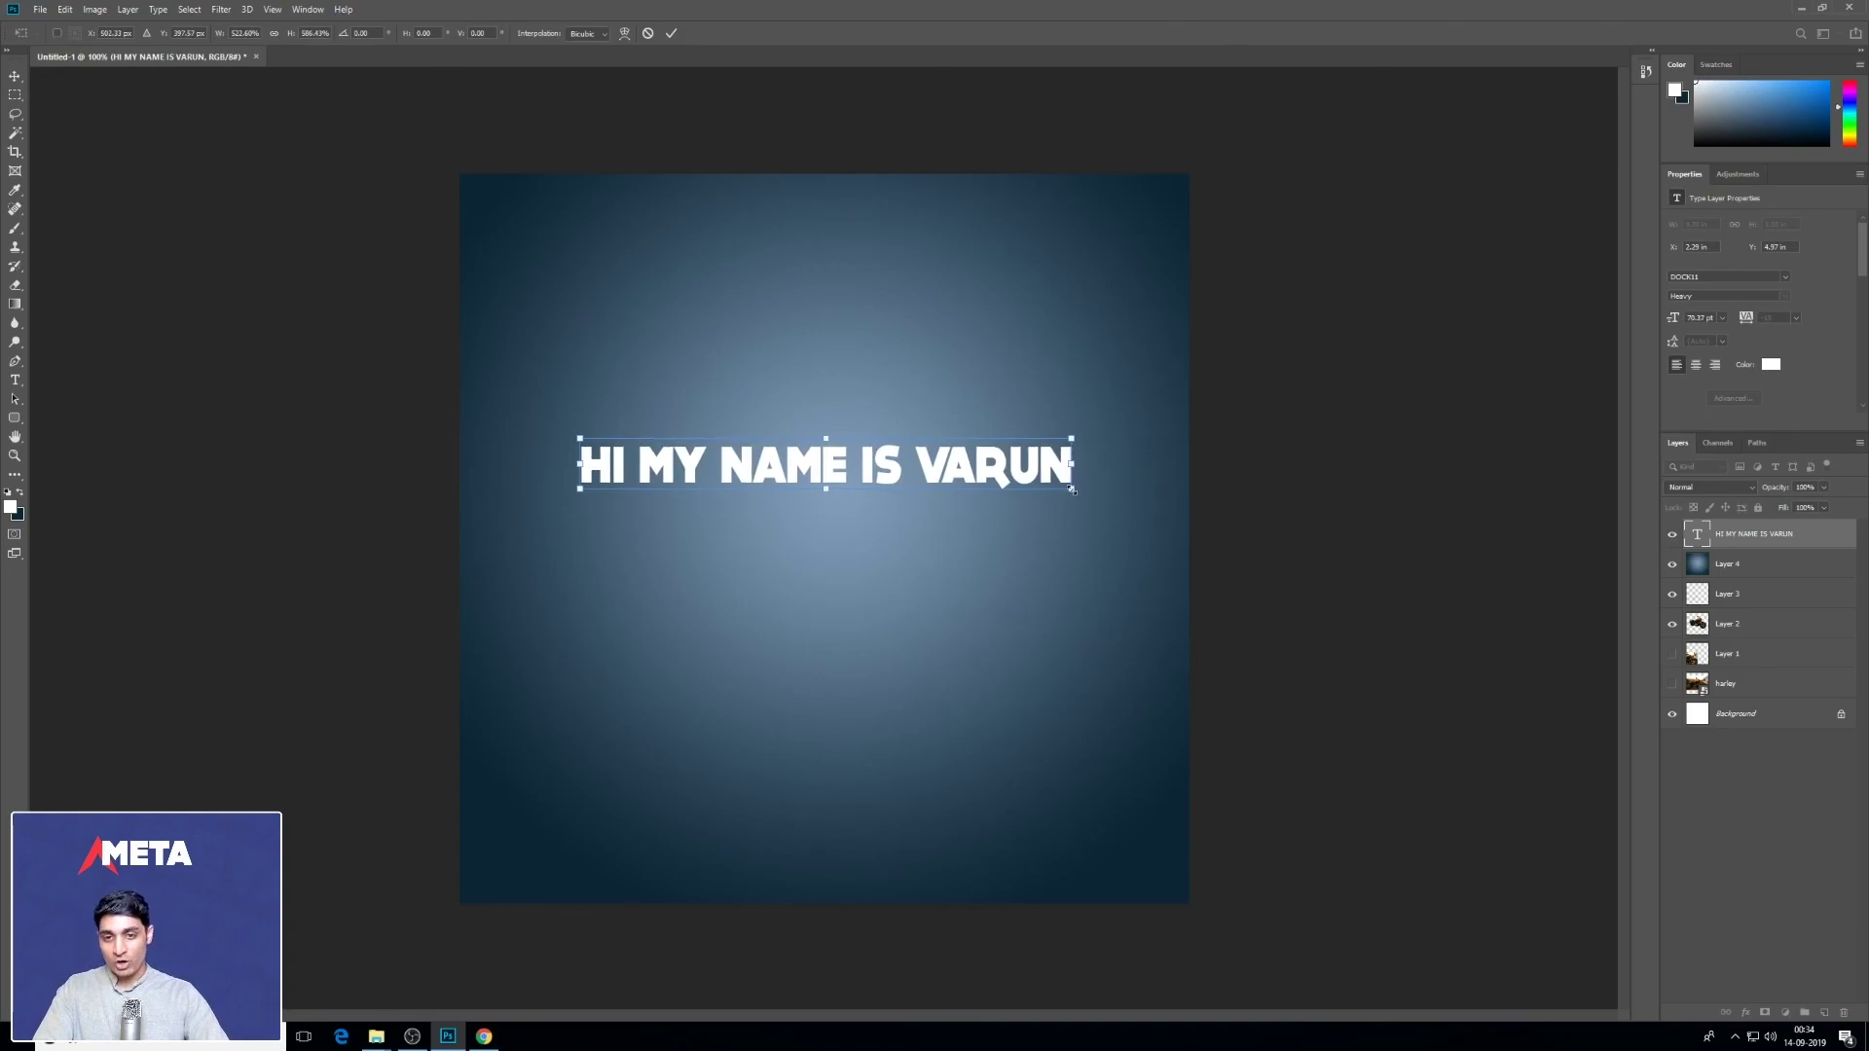
left_click_drag(1072, 463, 1070, 379)
key("Return")
Step: Rotate the tilted text back clockwise by about 3° with Free Transform and move it slightly down and left
key("ctrl+t")
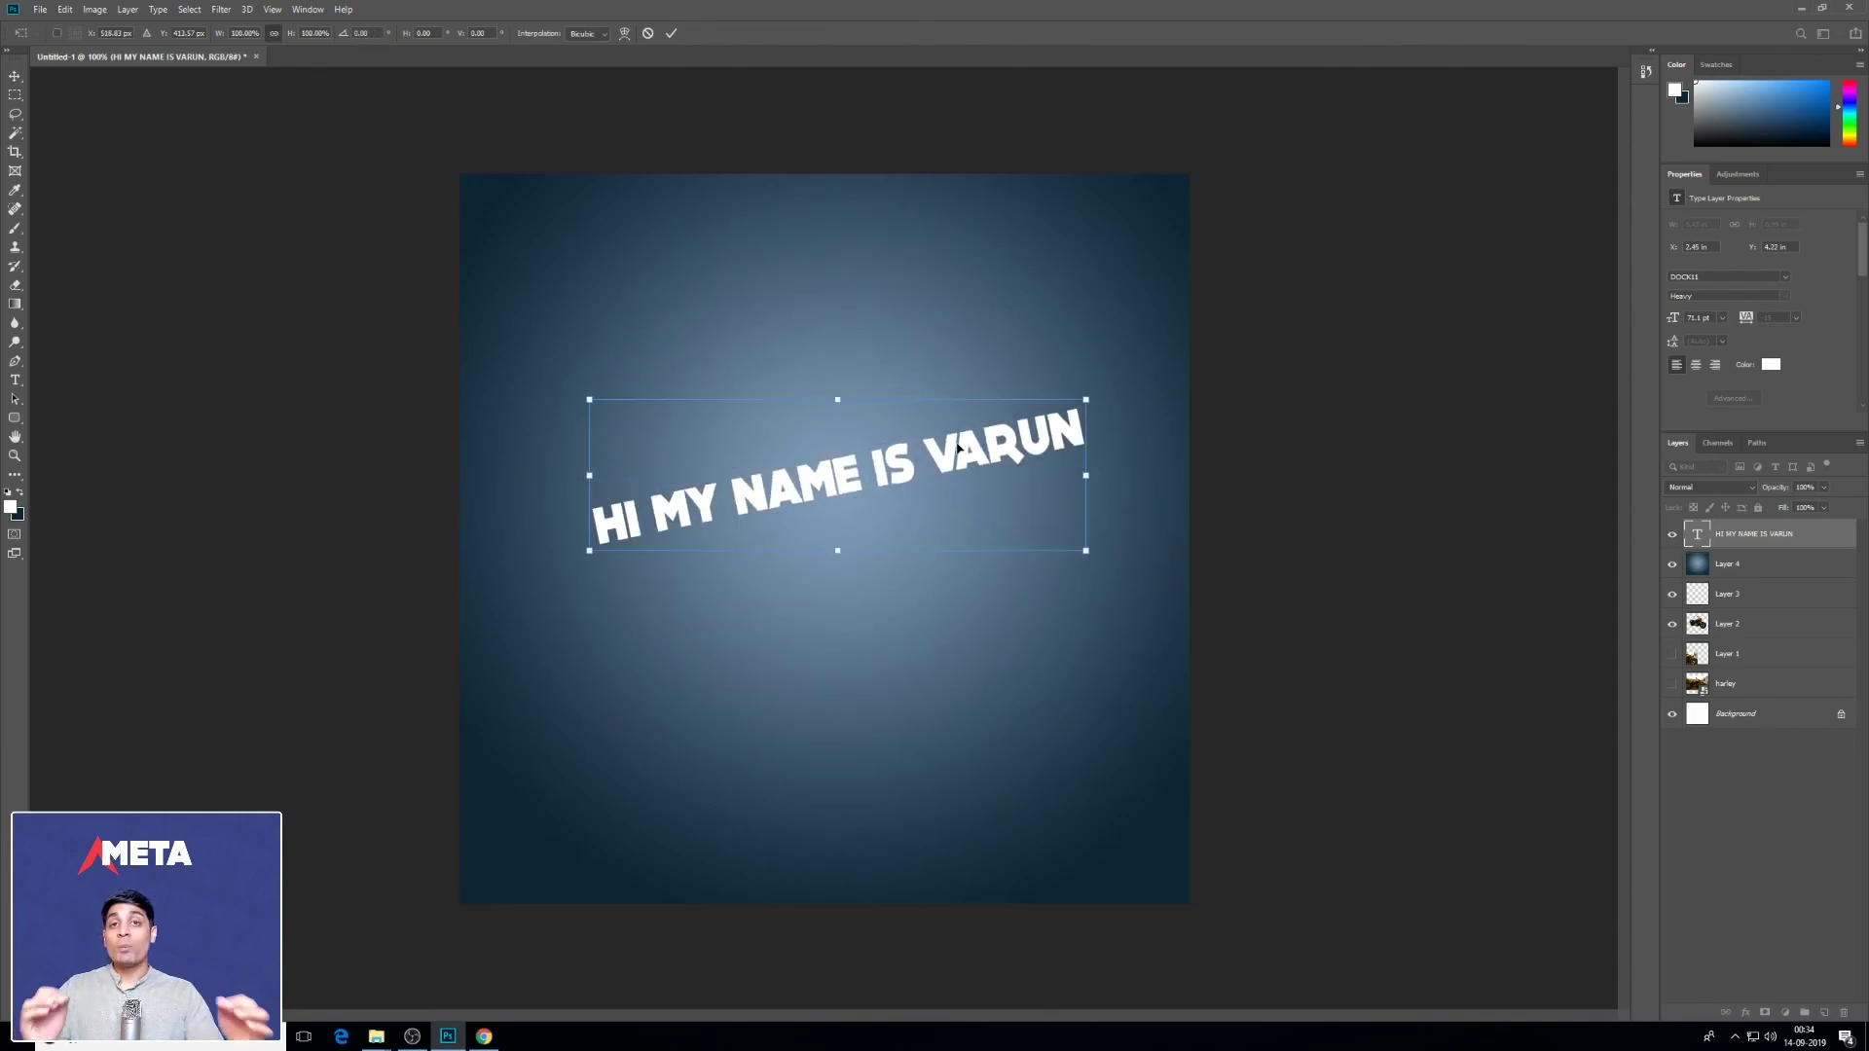
mouse_move(958, 447)
left_mouse_down()
mouse_move(971, 430)
mouse_move(958, 439)
left_mouse_up()
left_click_drag(1121, 380, 1118, 400)
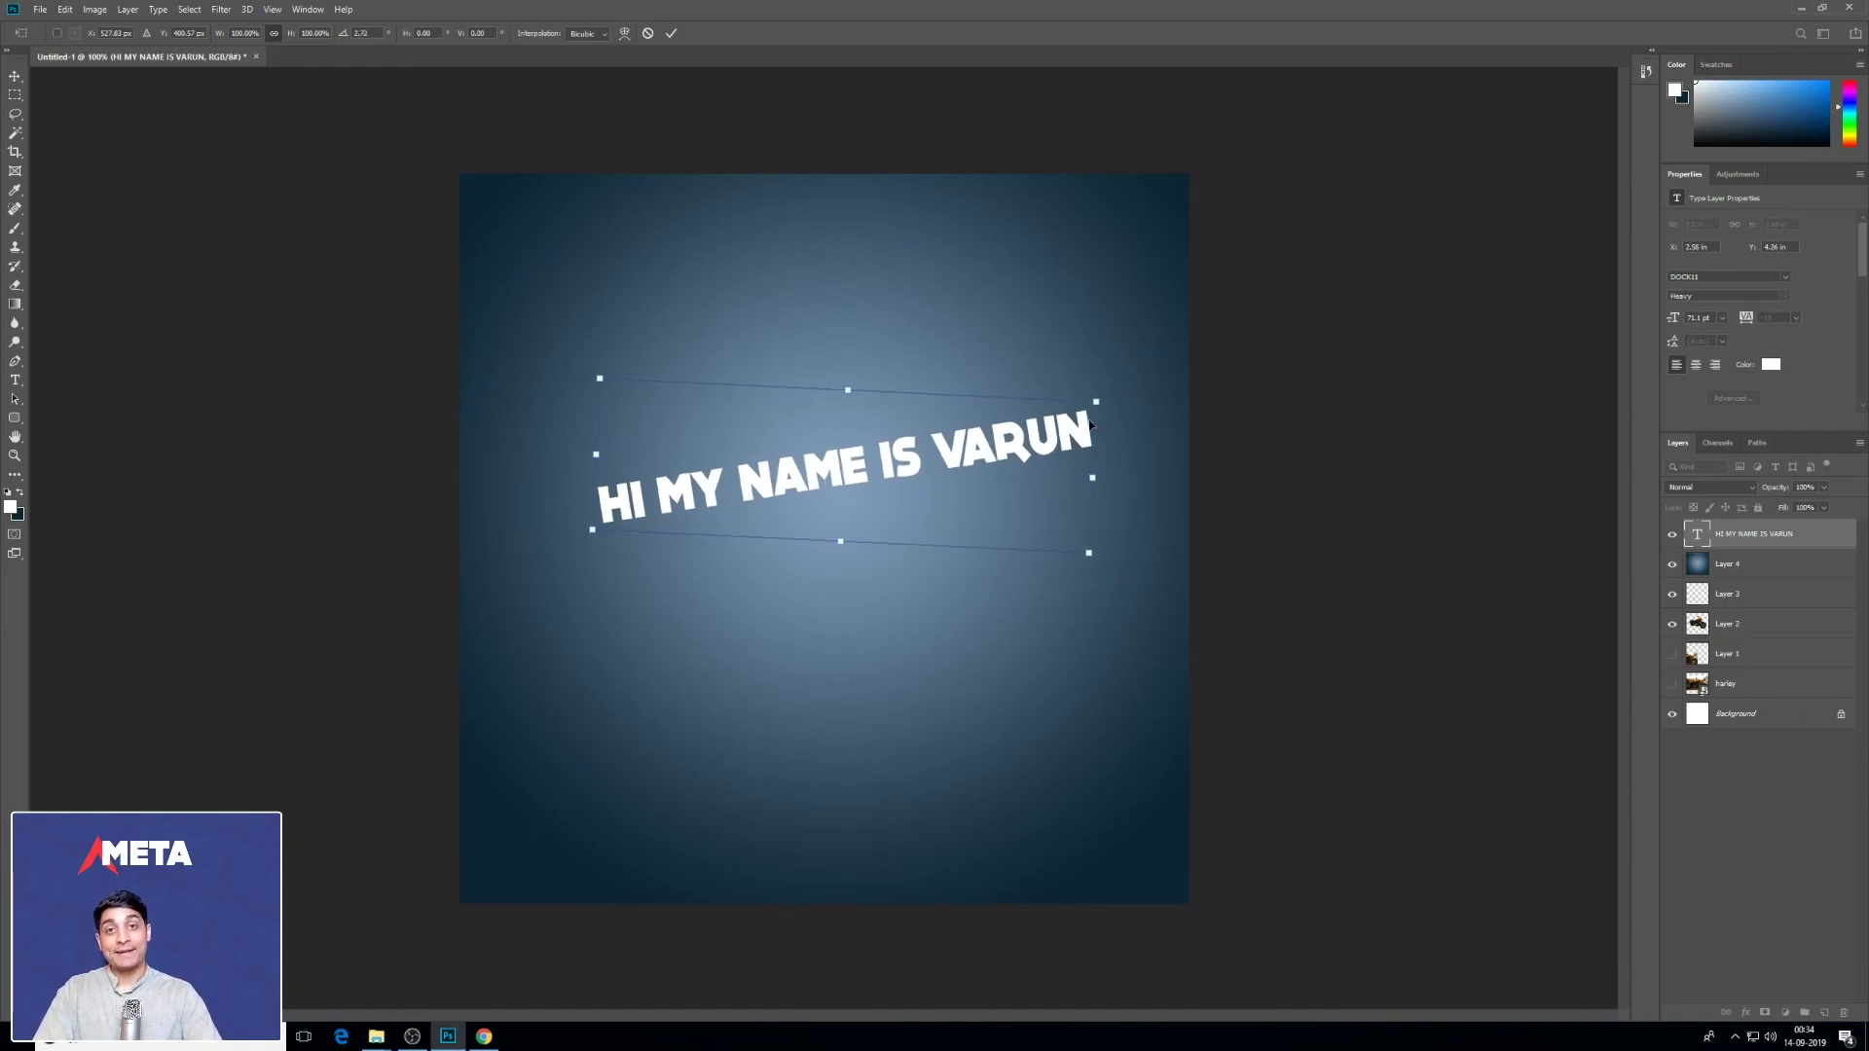
key("Return")
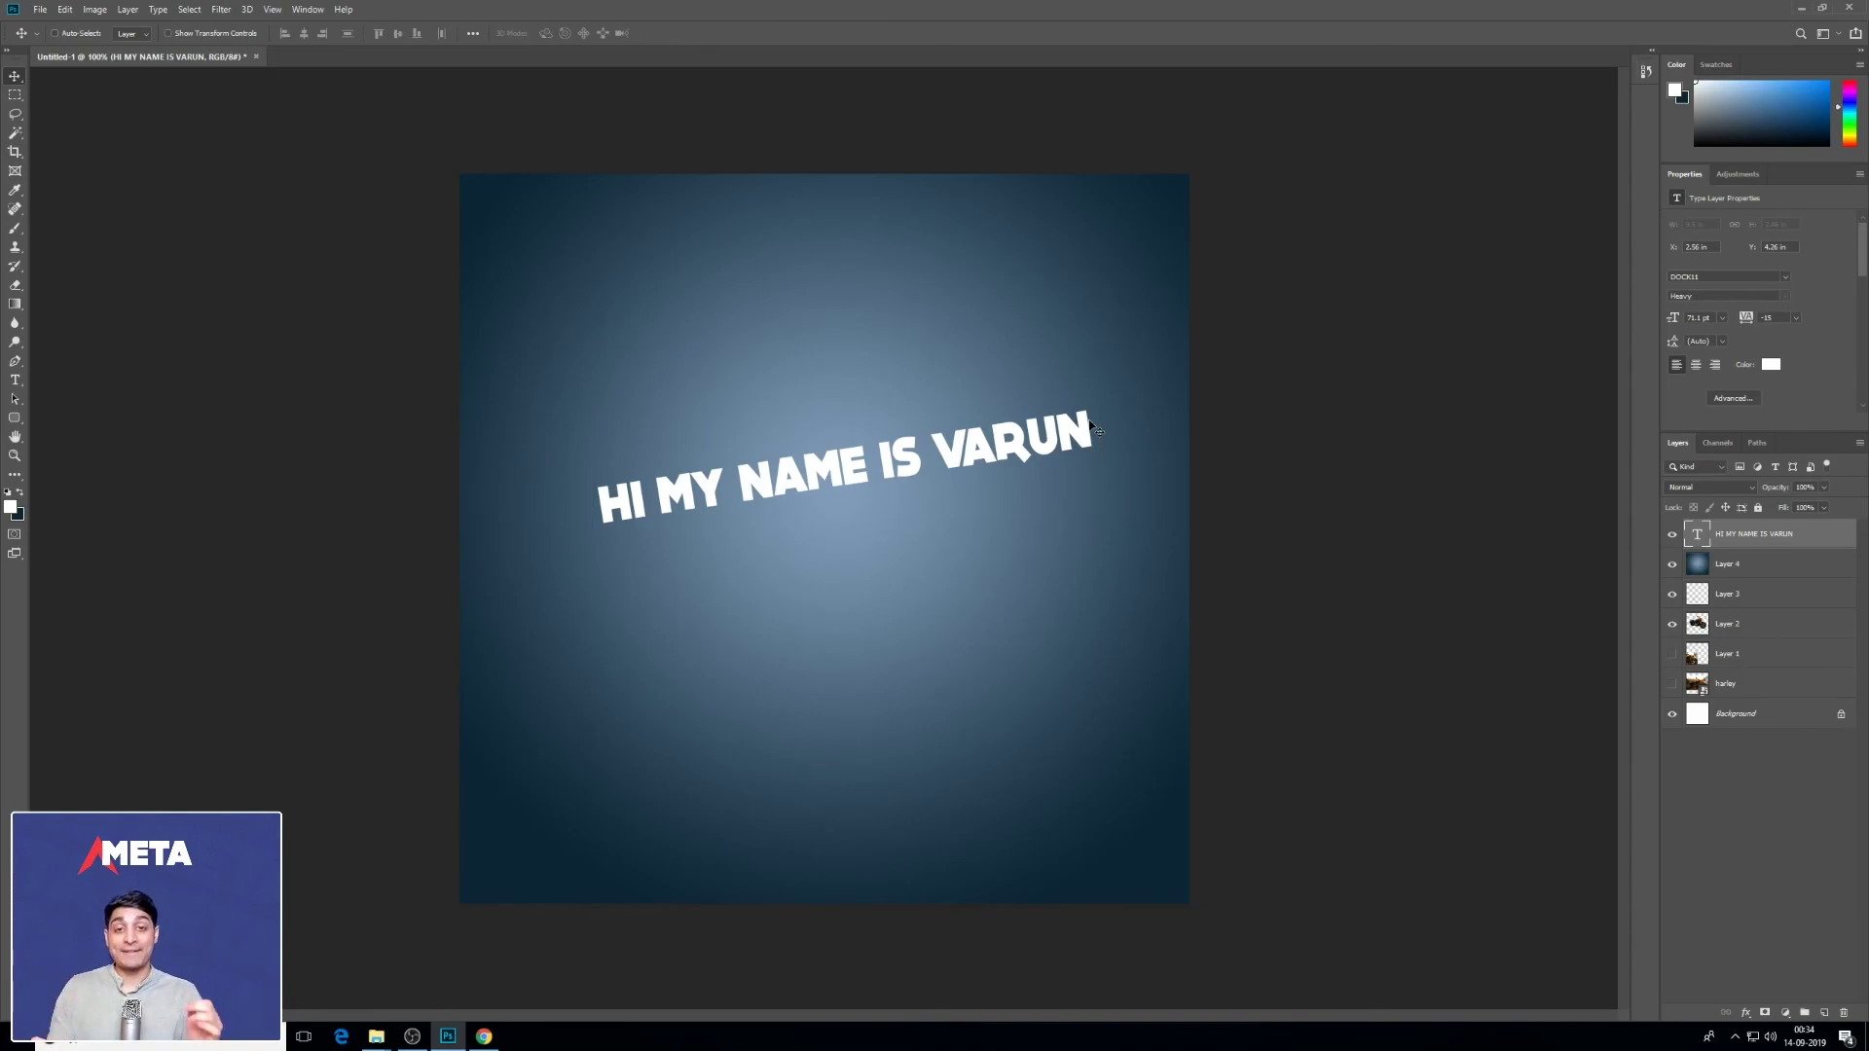
mouse_move(1035, 418)
left_mouse_down()
mouse_move(993, 467)
mouse_move(1070, 417)
mouse_move(1040, 450)
left_mouse_up()
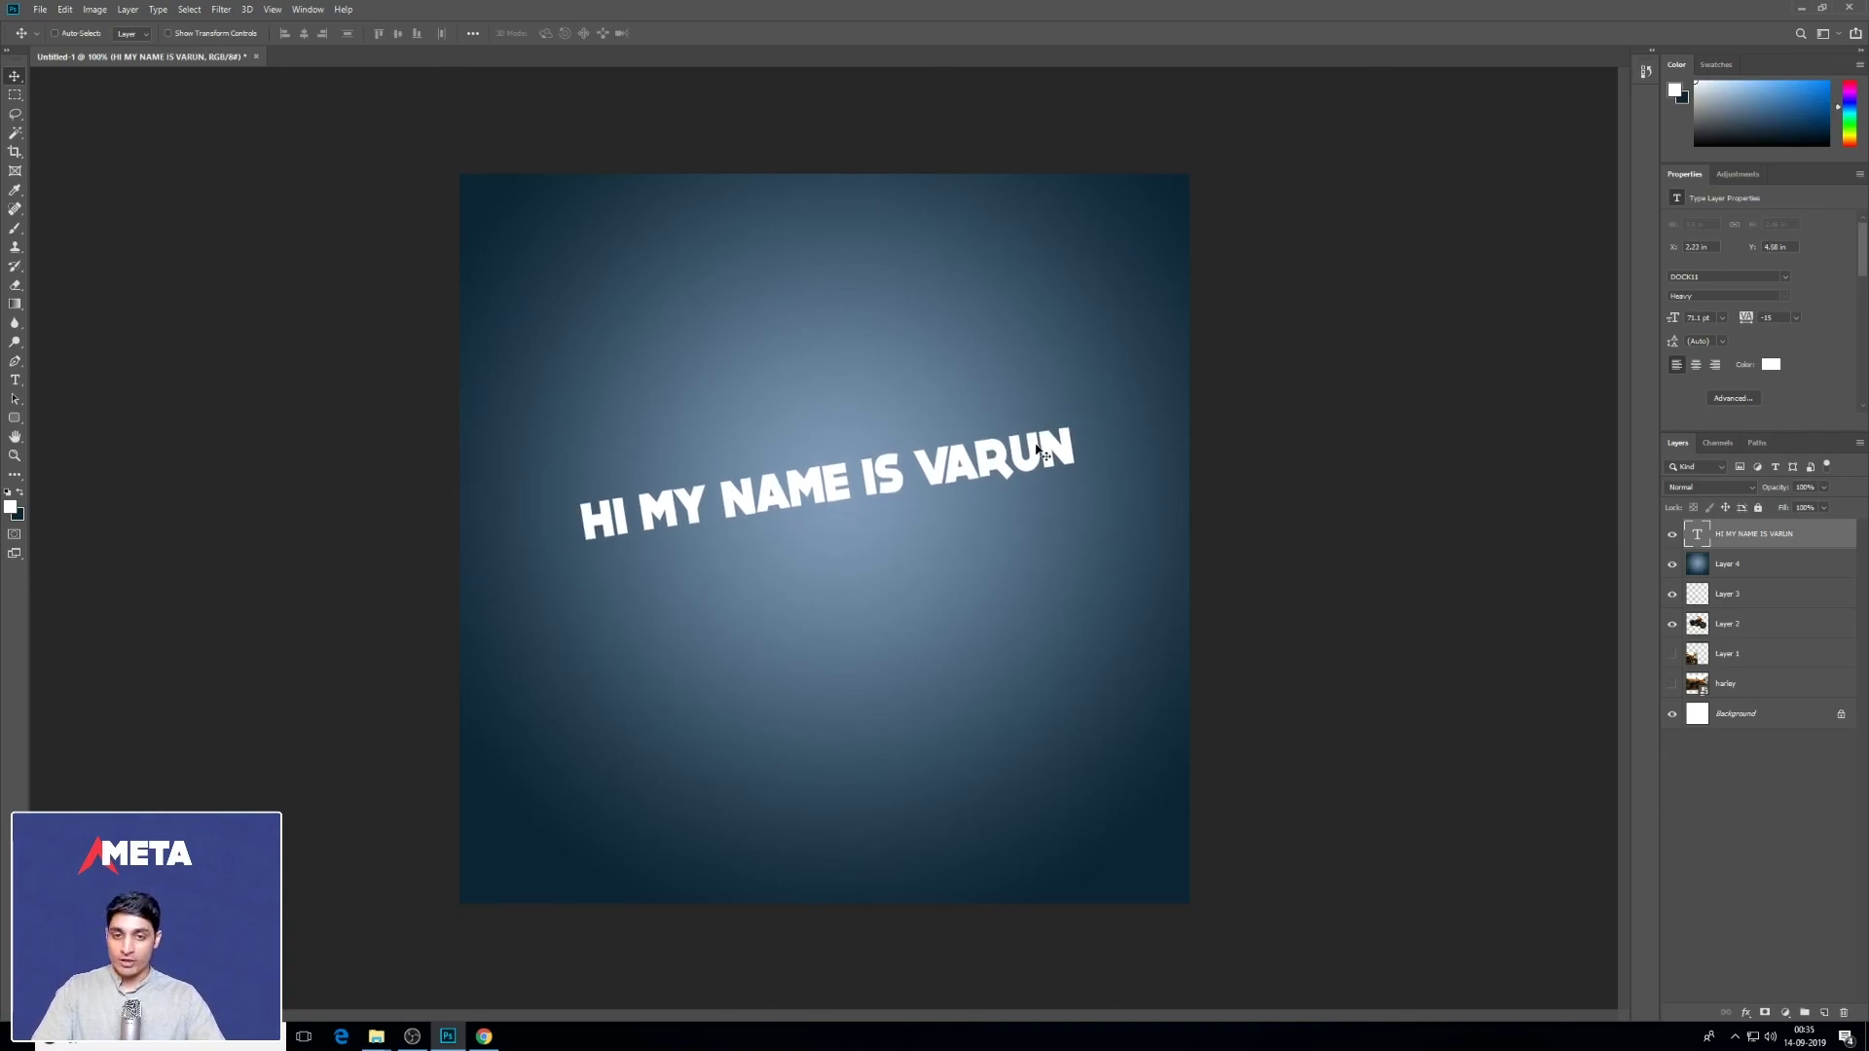